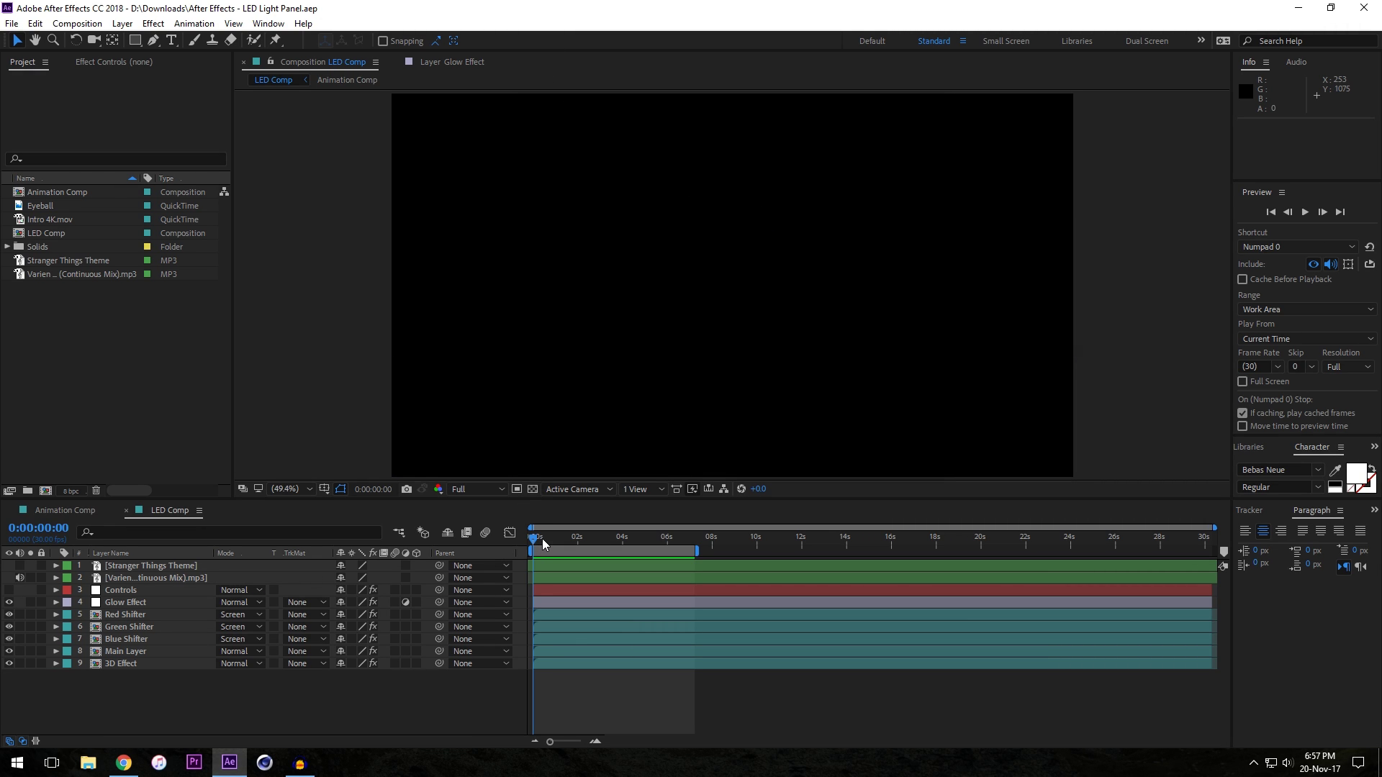
- Preview the lit FILMDICE LED panel at about 0:00:02:24, then bring up the Chrome reference video
left_click_drag(545, 538, 593, 537)
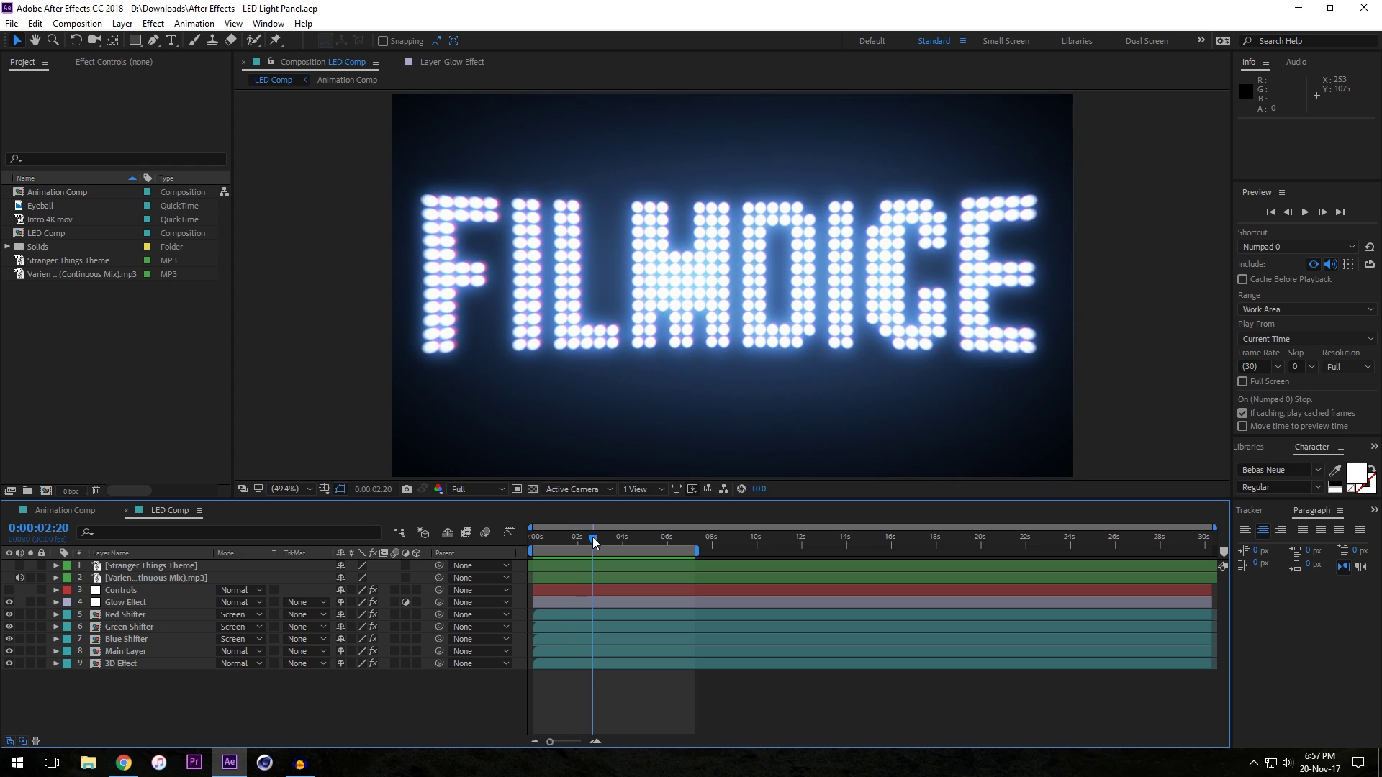
left_click(135, 761)
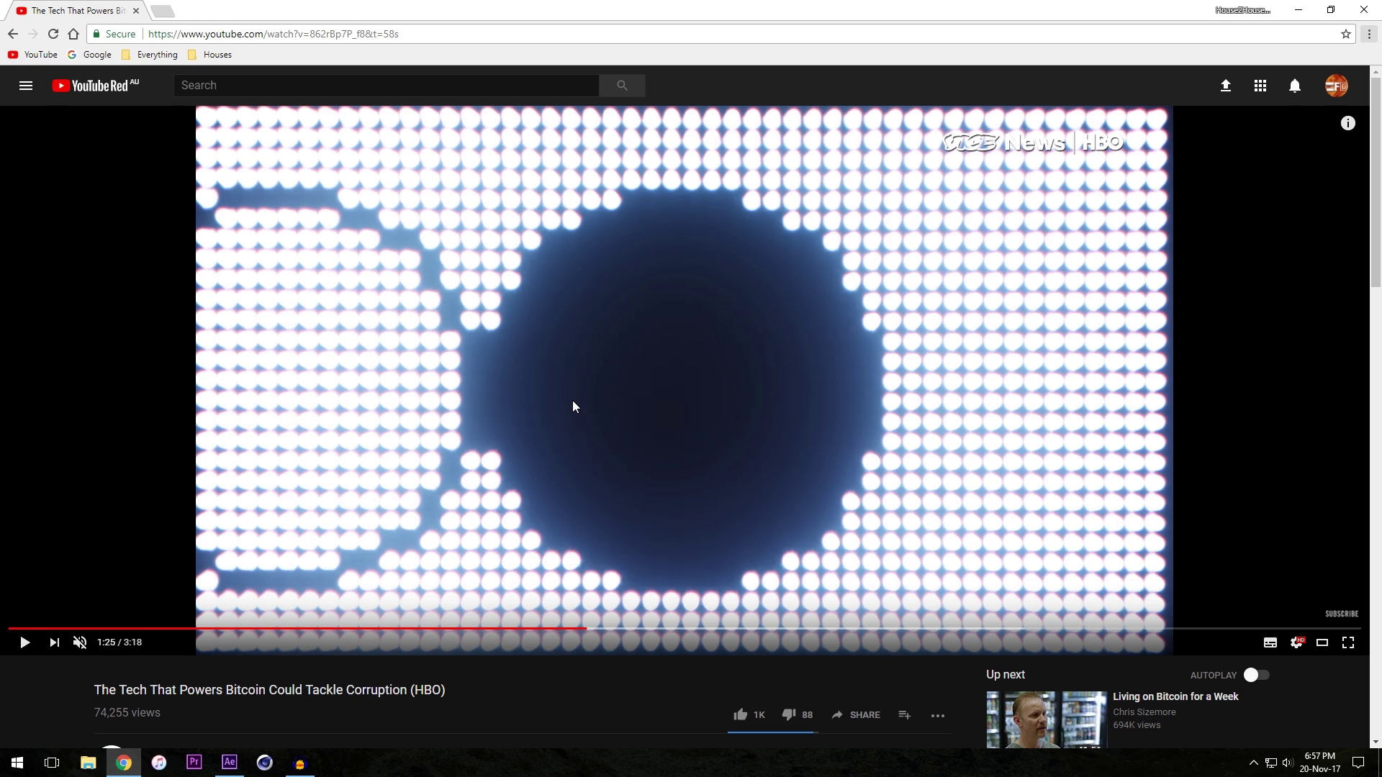
- Jump the YouTube LED-panel reference video to 1:31, then return to After Effects
scroll(525, 380, "down", 2)
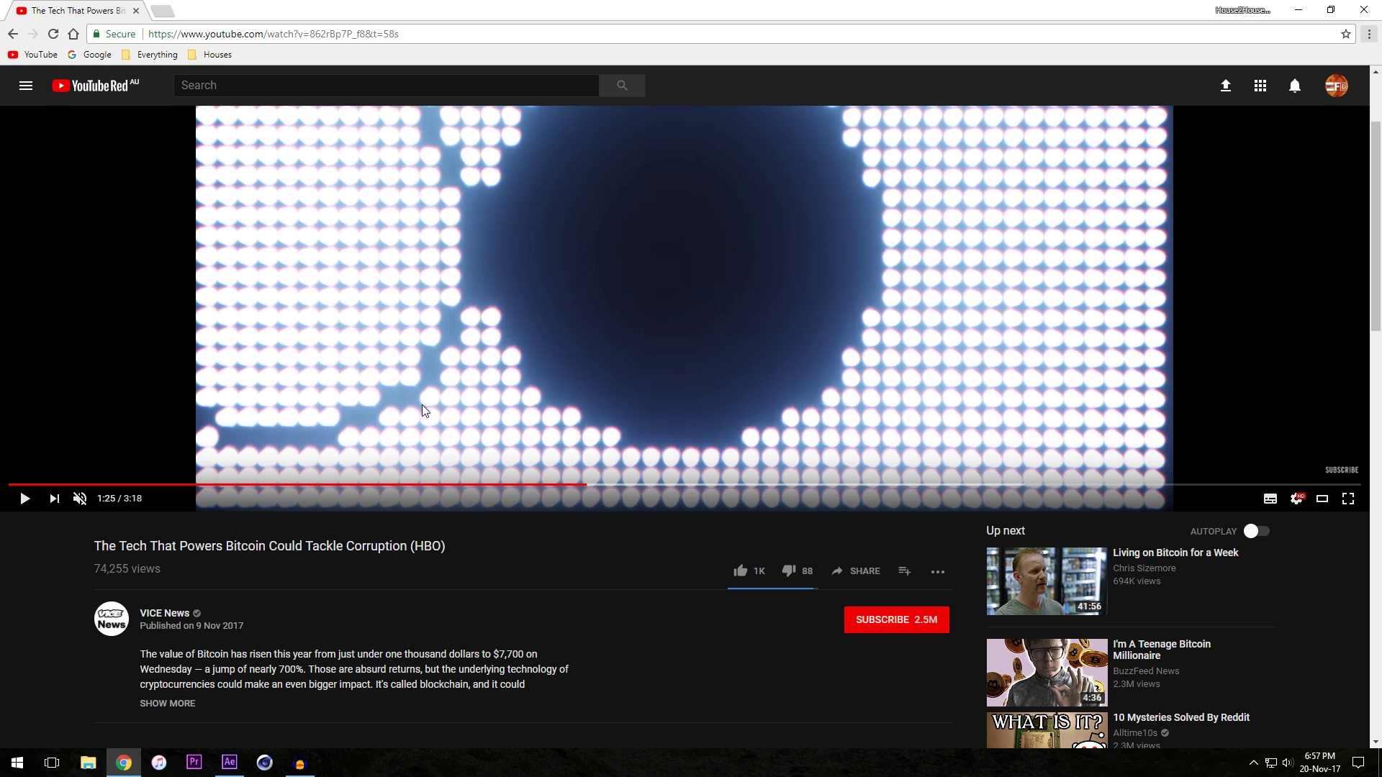
scroll(425, 412, "up", 1)
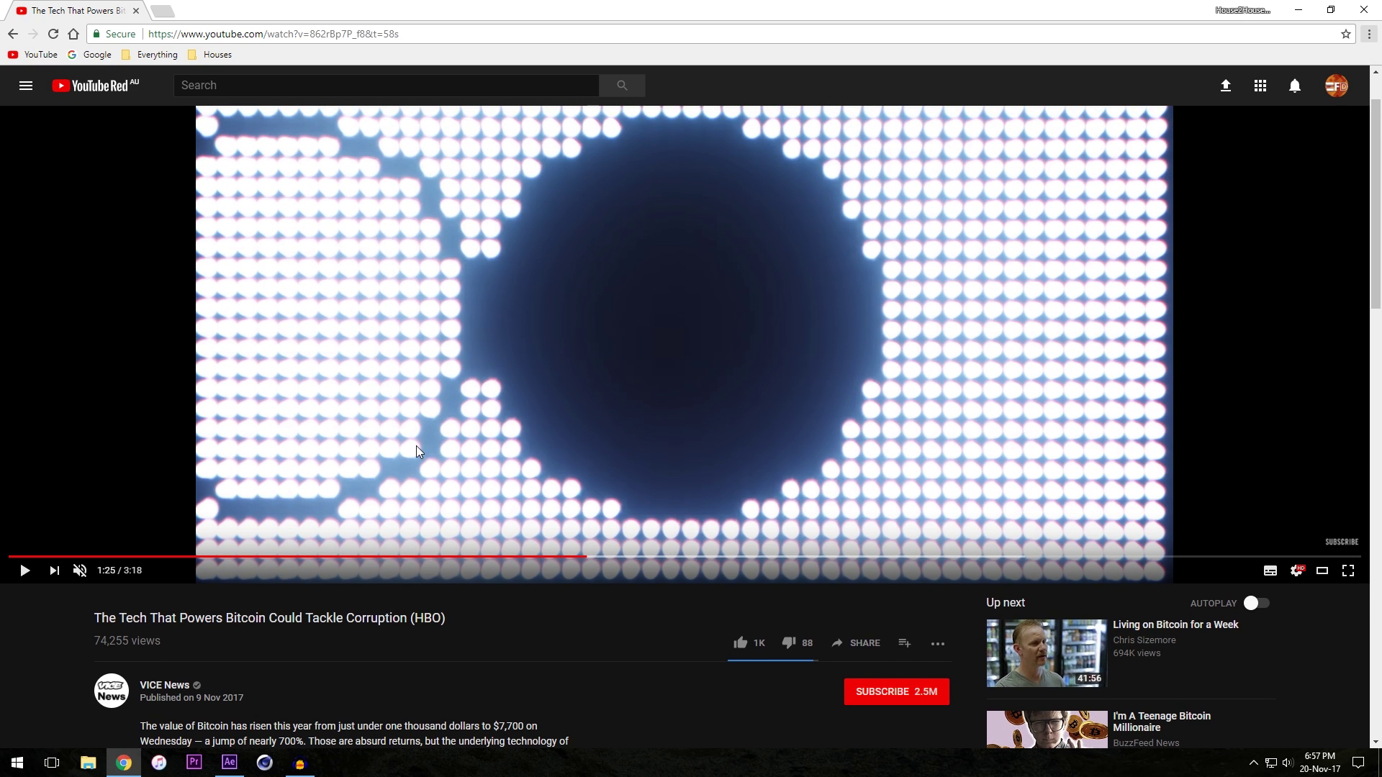
scroll(416, 367, "up", 1)
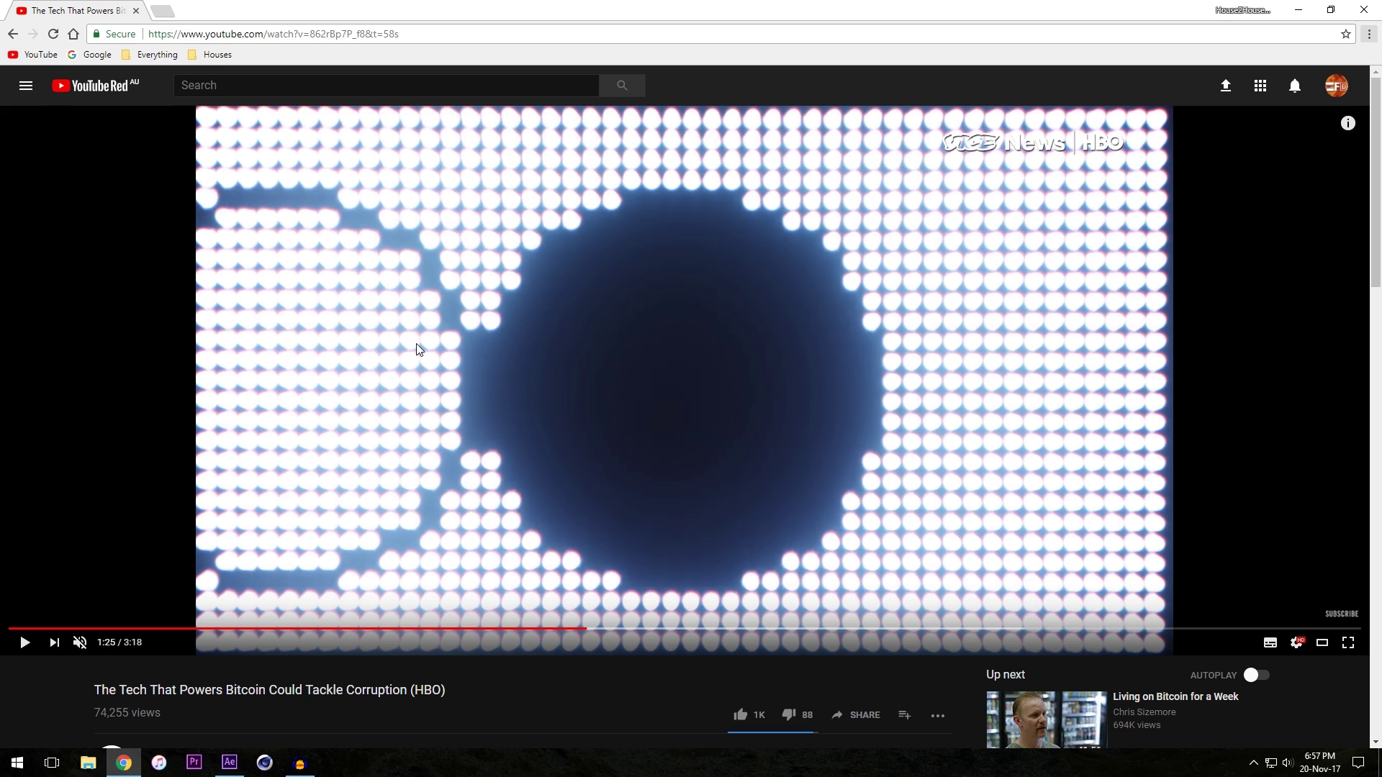
left_click(635, 630)
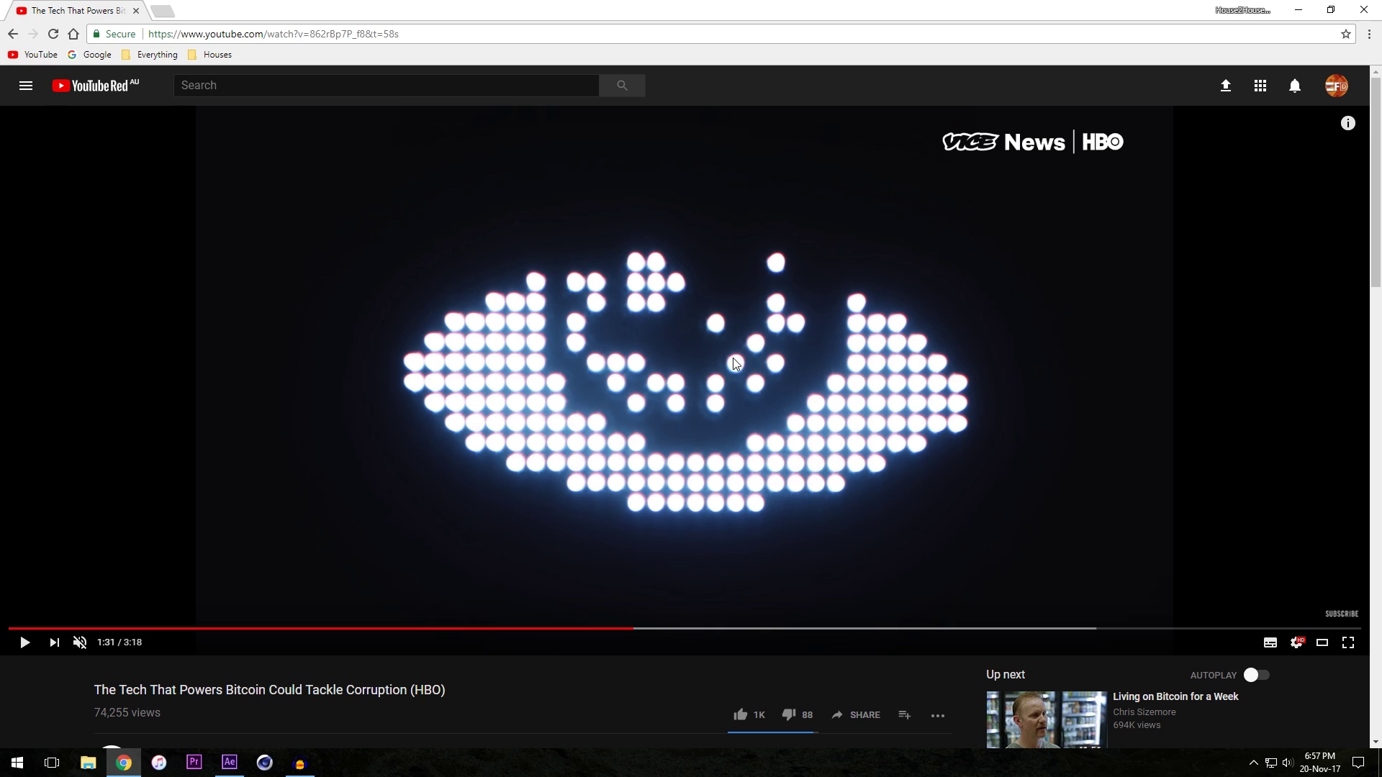
left_click(229, 762)
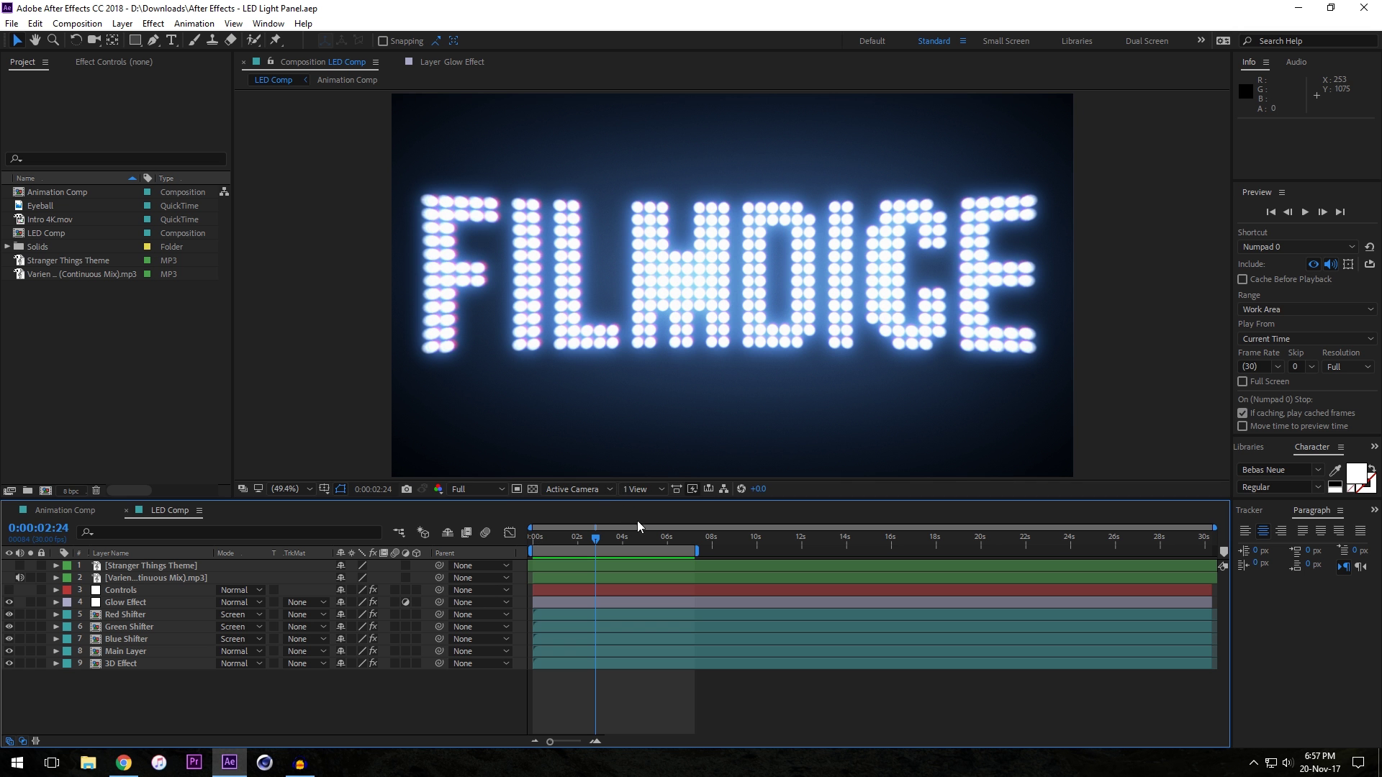
- Inspect the FILMDICE LED dots at 100% zoom, panning down across the letters
key("slash")
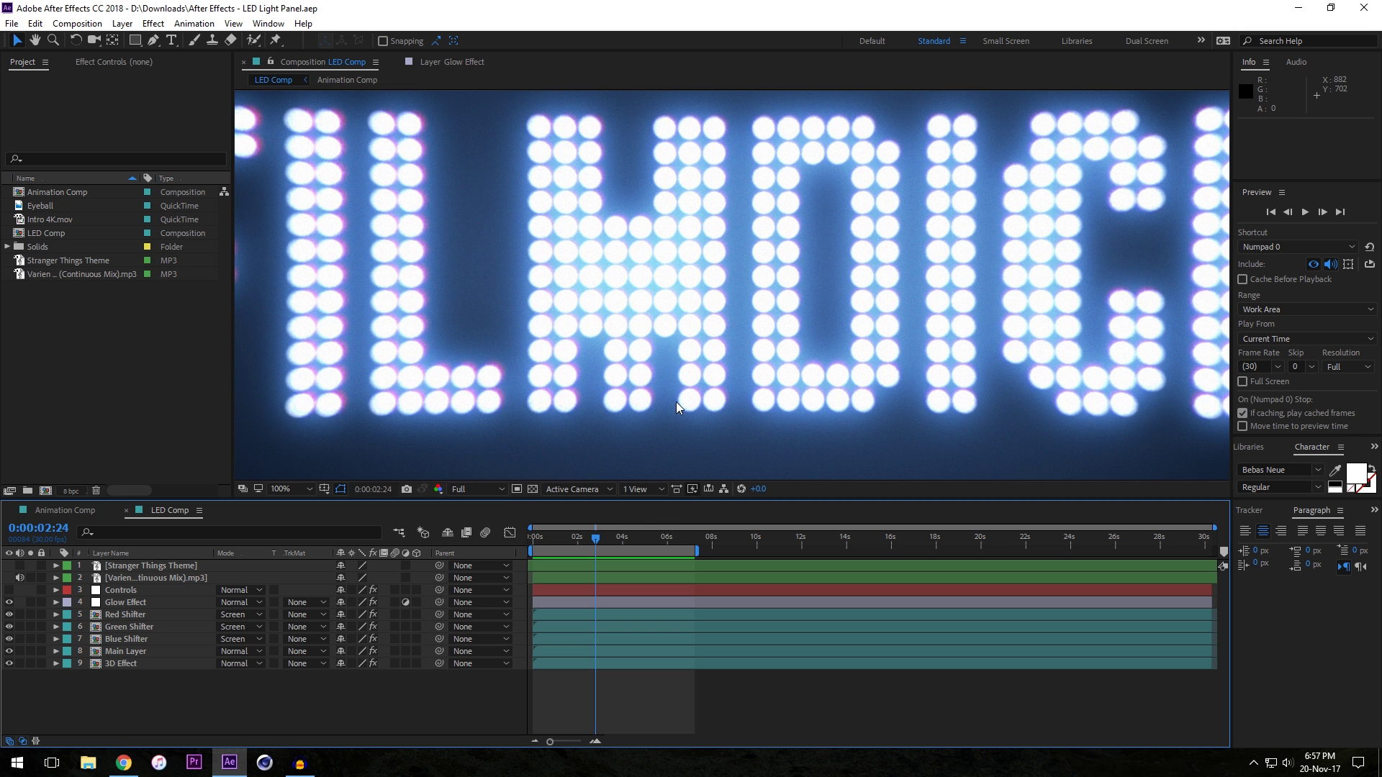
key("h")
mouse_move(648, 266)
left_mouse_down()
mouse_move(663, 284)
mouse_move(652, 288)
left_mouse_up()
key("v")
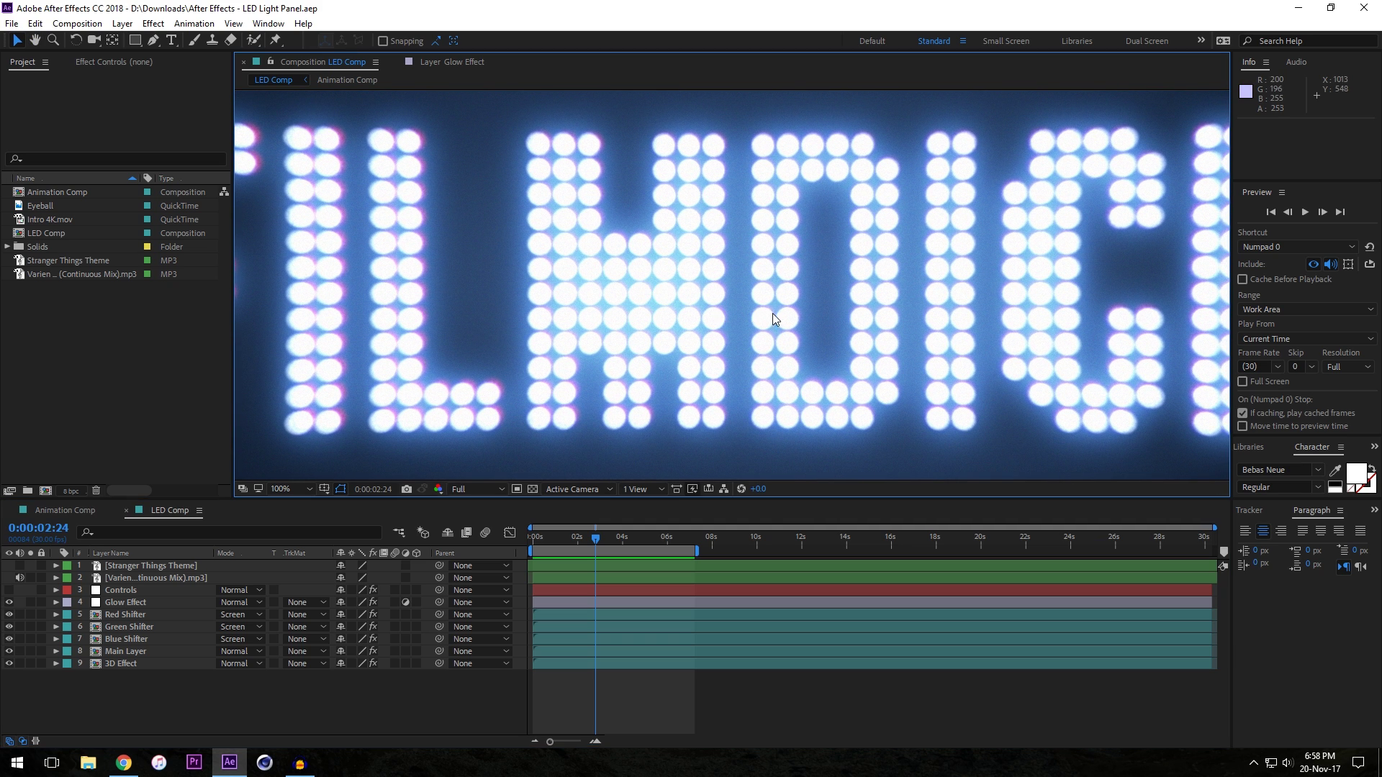
left_click(12, 23)
- Start a new, empty untitled project
mouse_move(27, 25)
mouse_move(58, 41)
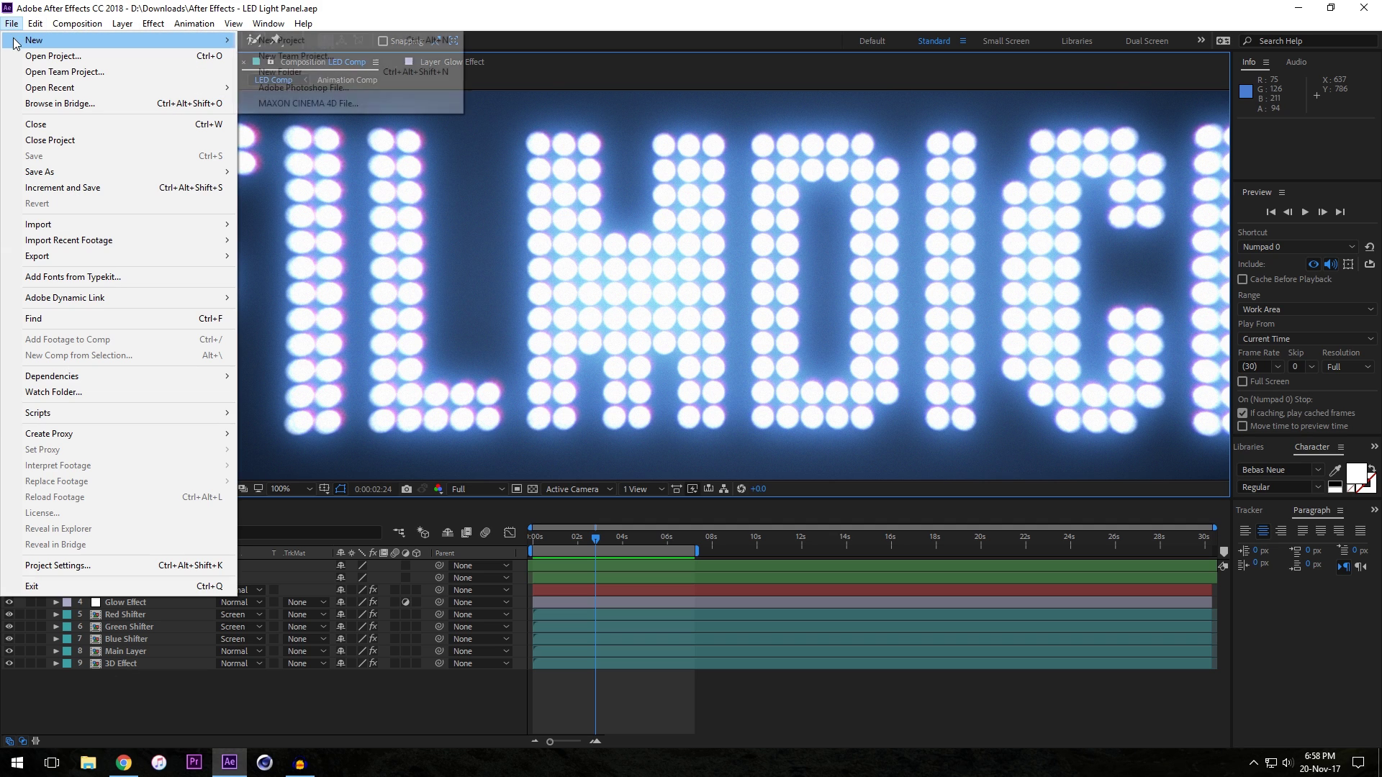
left_click(288, 41)
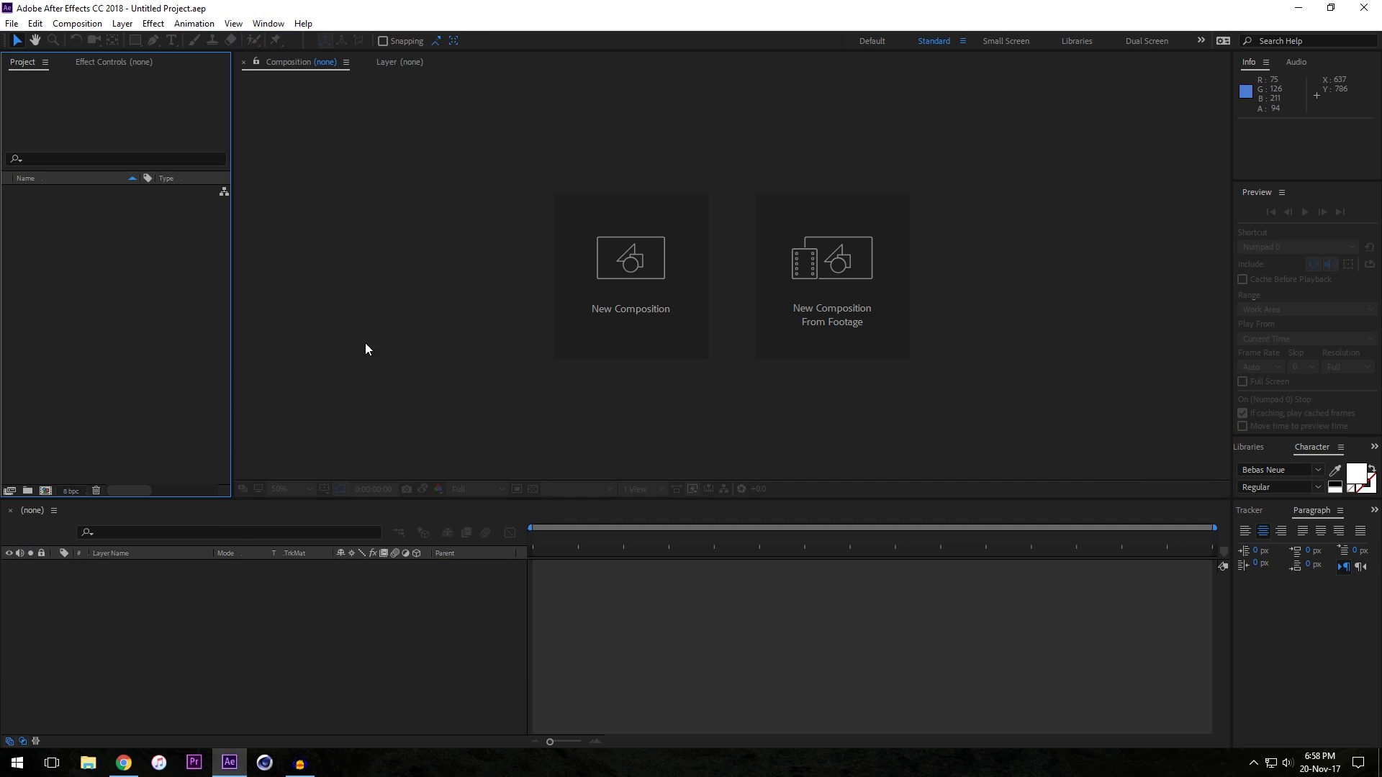
- Create a 1920-wide, 0:00:15:00 composition named '1 - Animation'
right_click(58, 221)
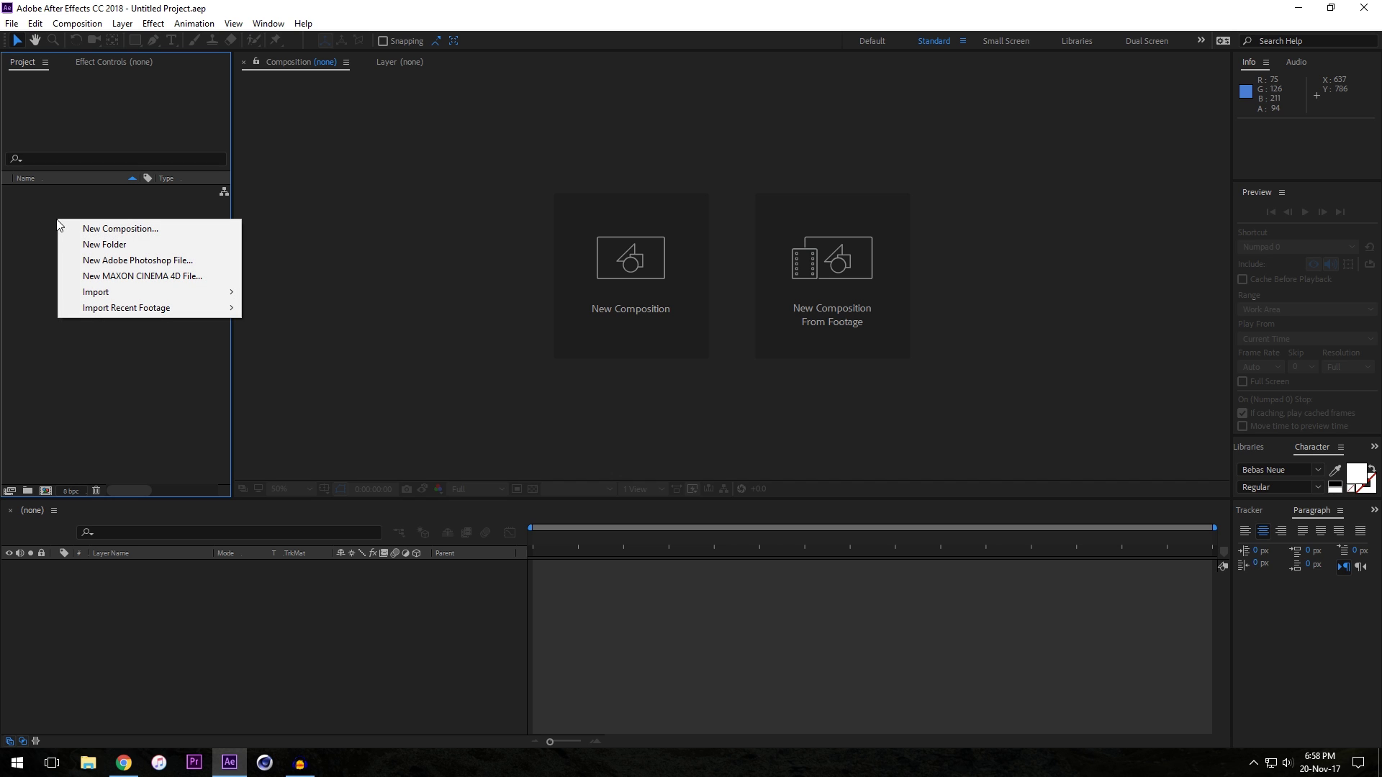
left_click(88, 228)
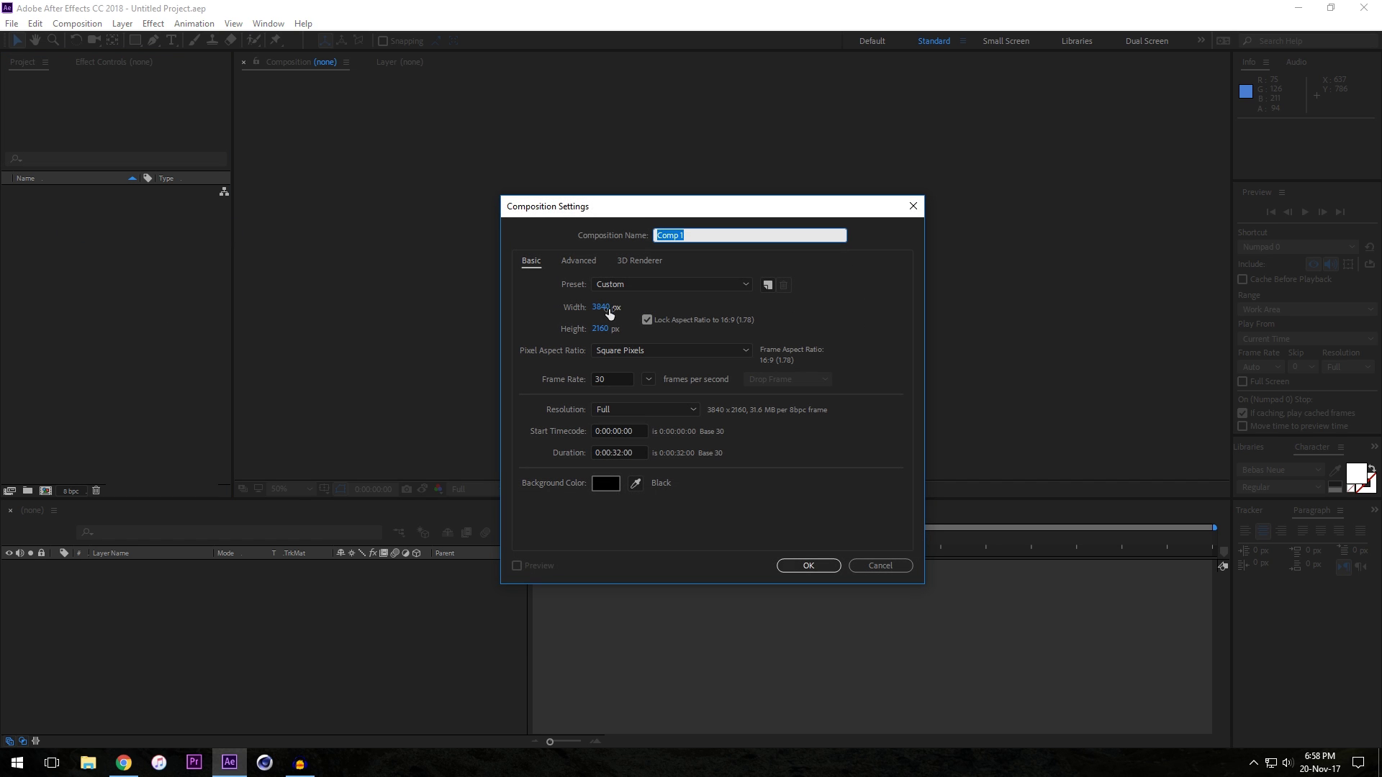
left_click(609, 307)
type("1920")
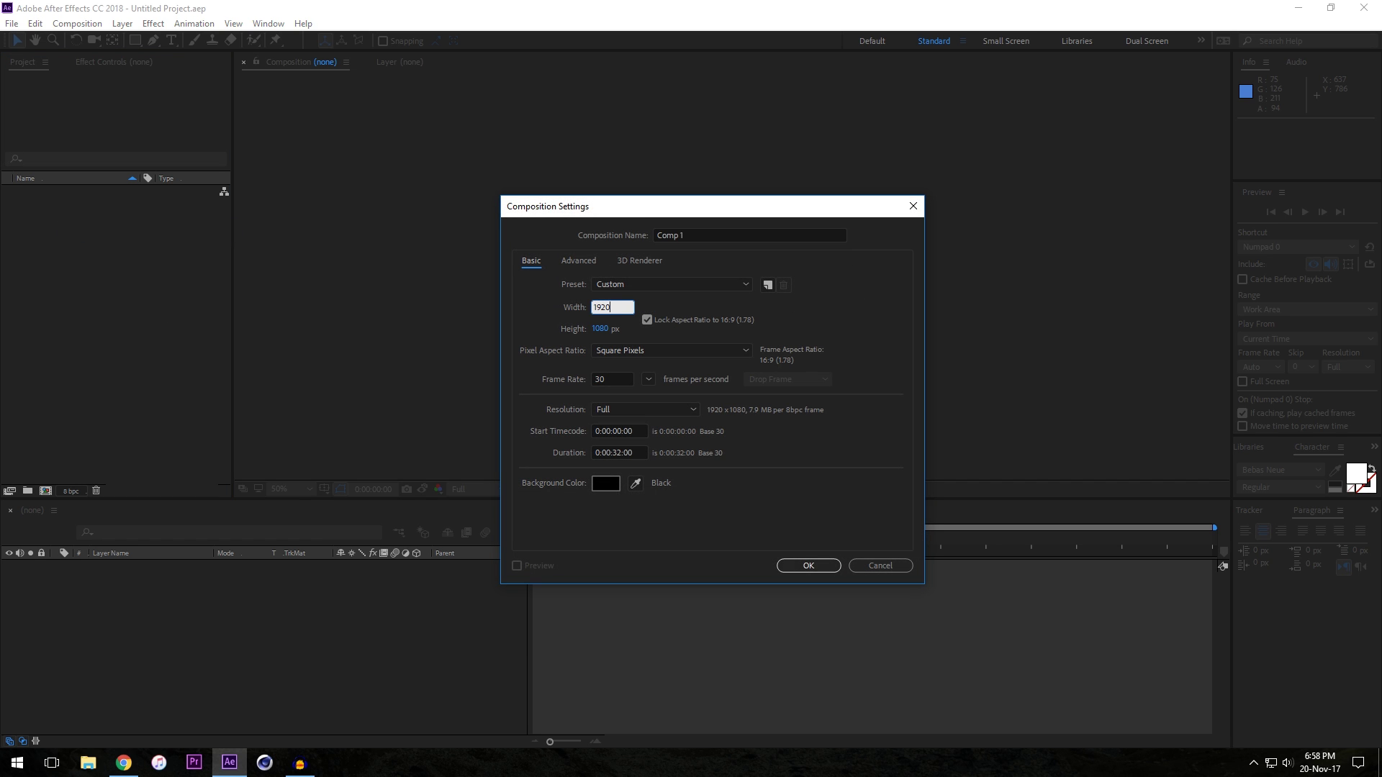
left_click(705, 234)
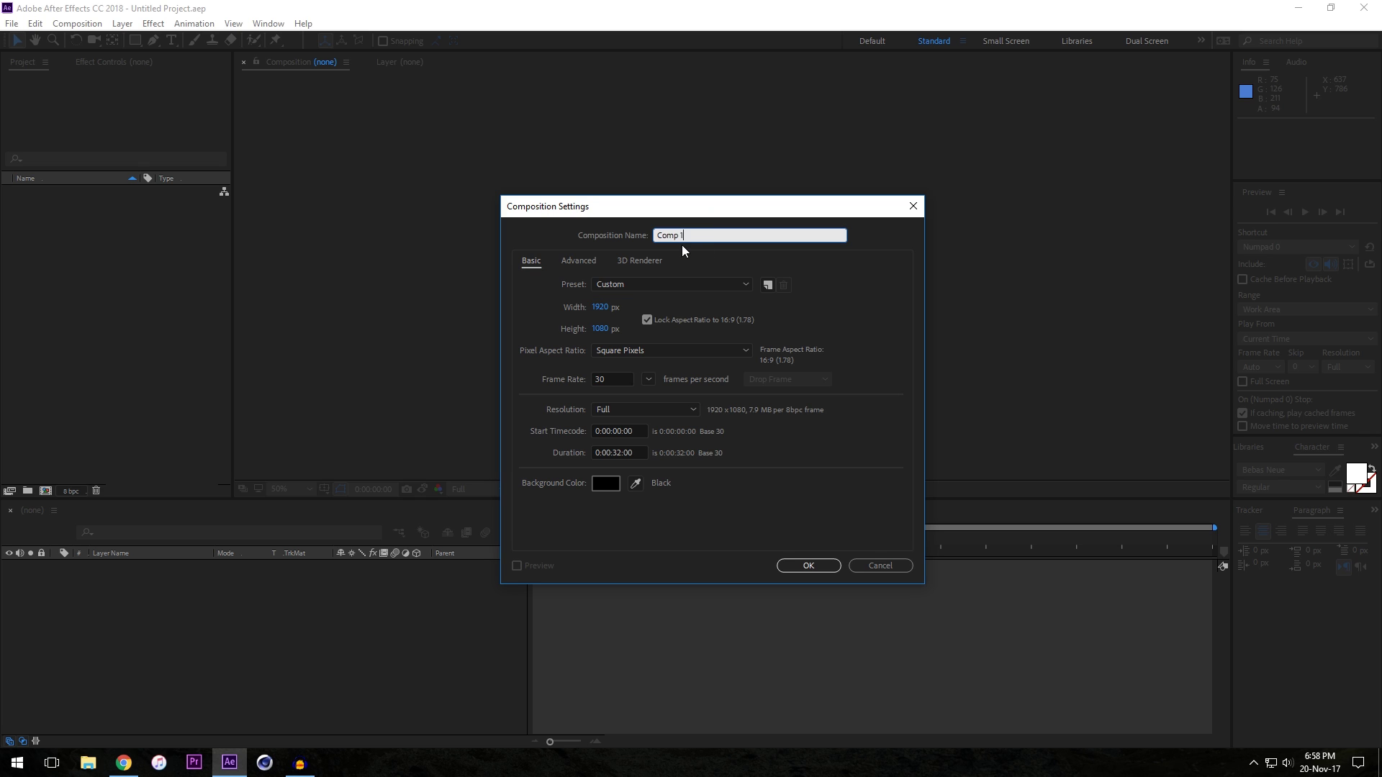
left_click(618, 452)
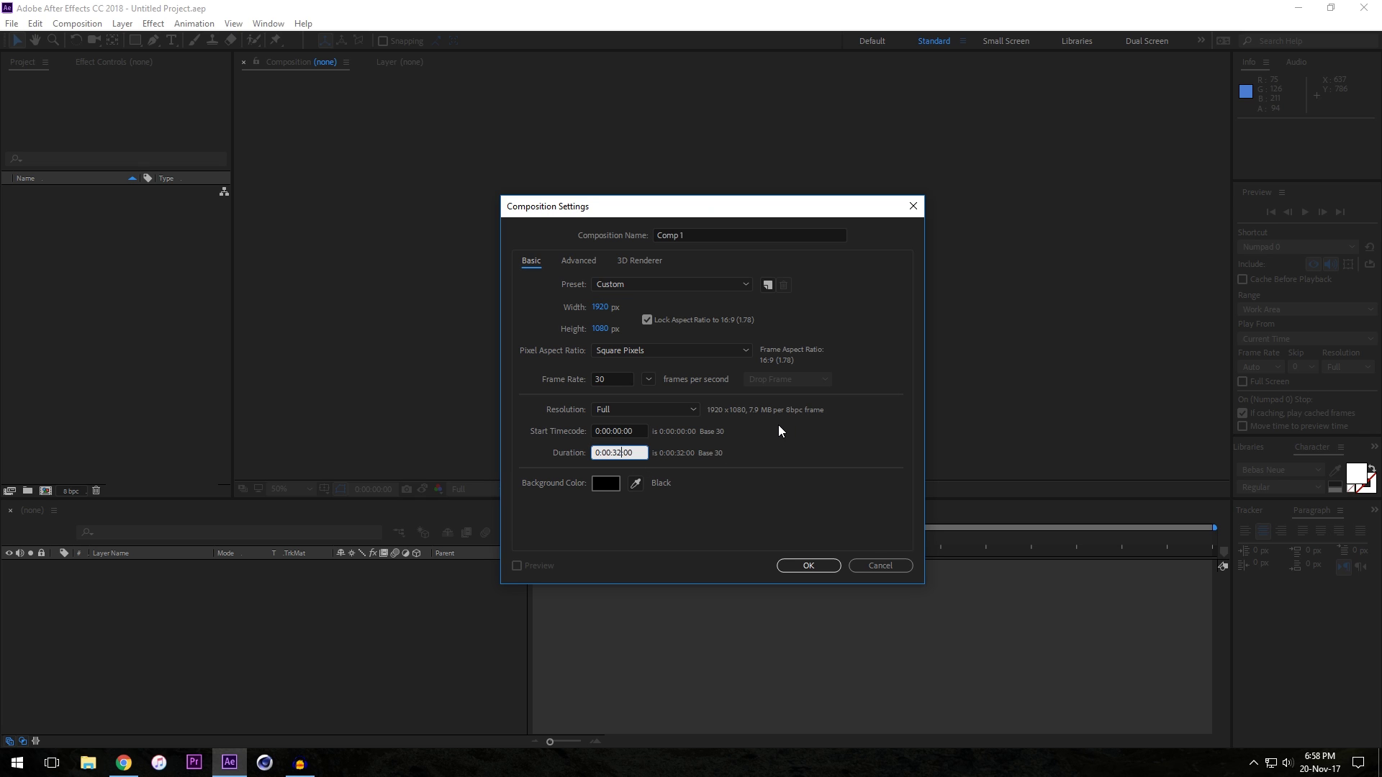
key("BackSpace")
key("BackSpace")
type("15")
left_click(618, 379)
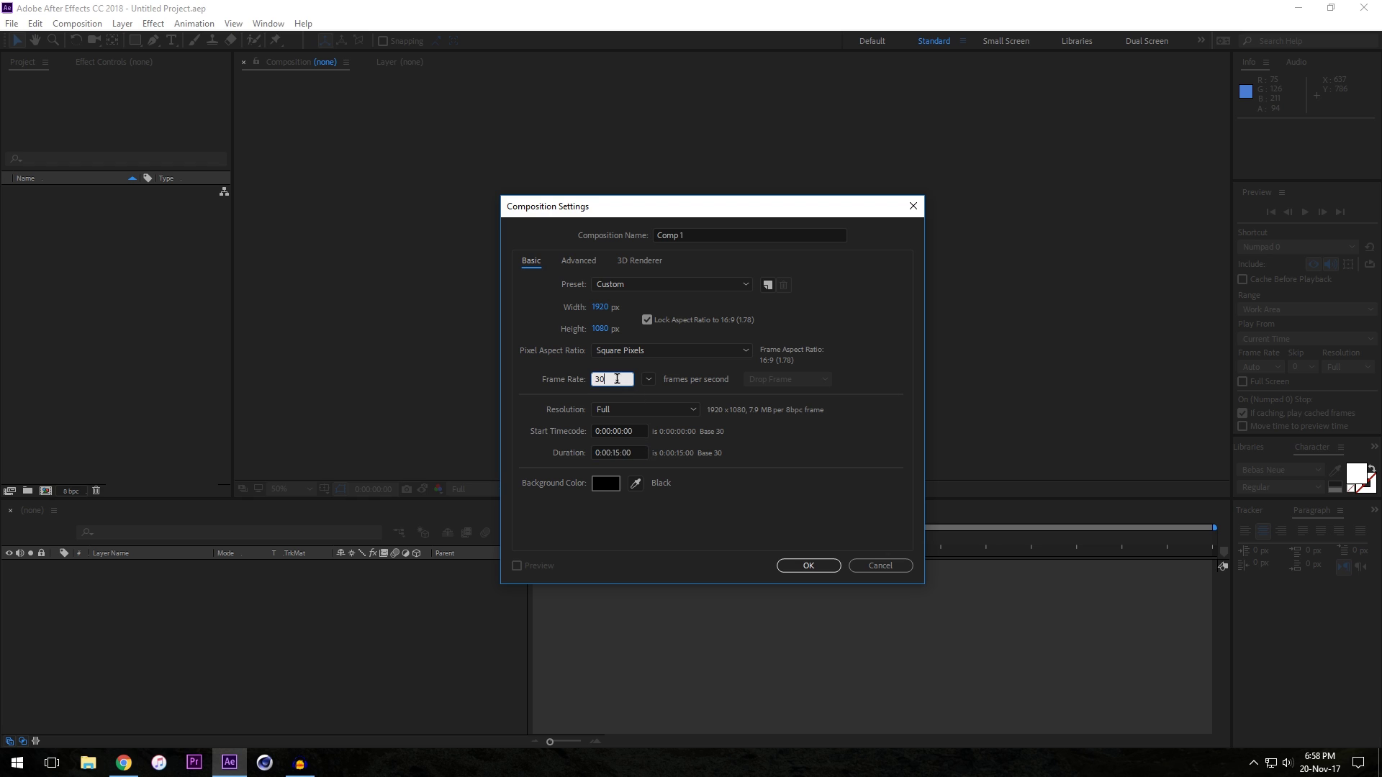
left_click(706, 235)
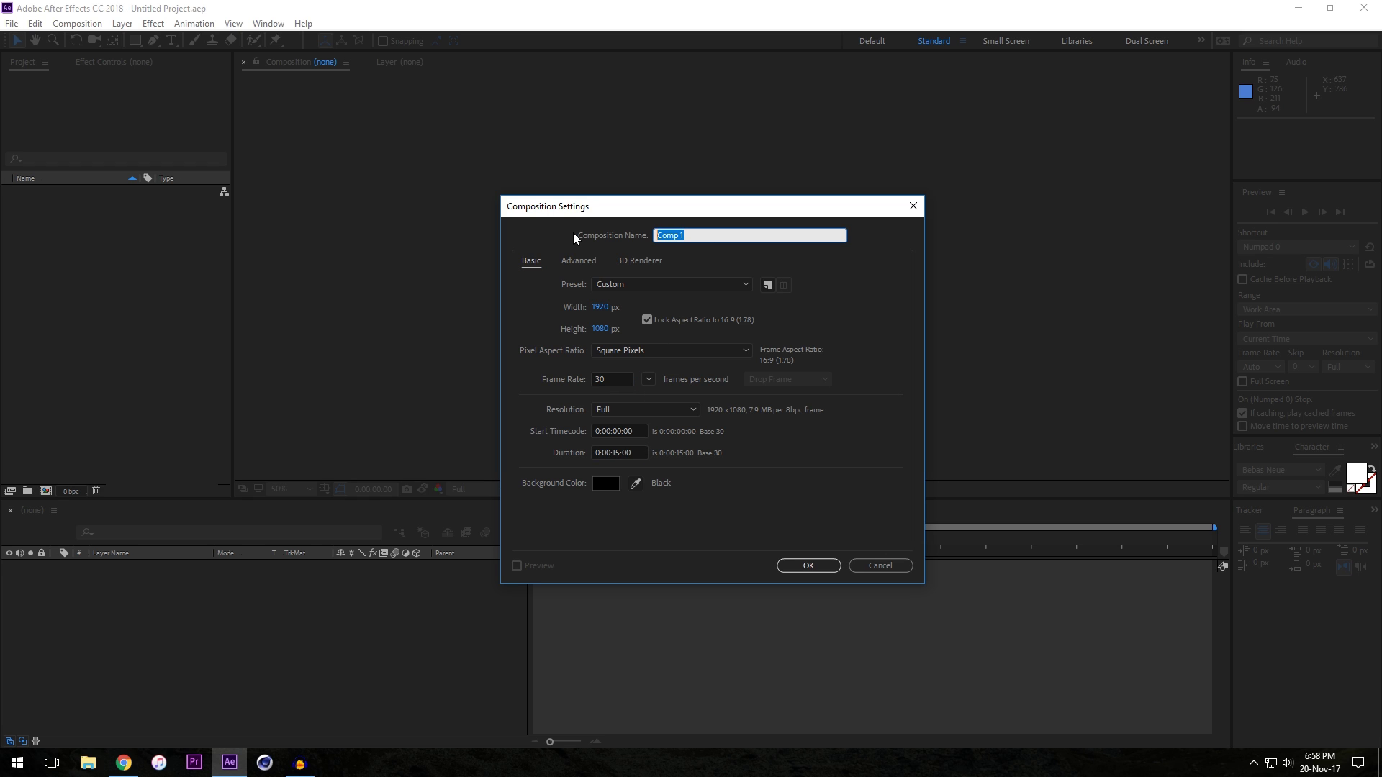
key("BackSpace")
type("1 - Animation")
key("Return")
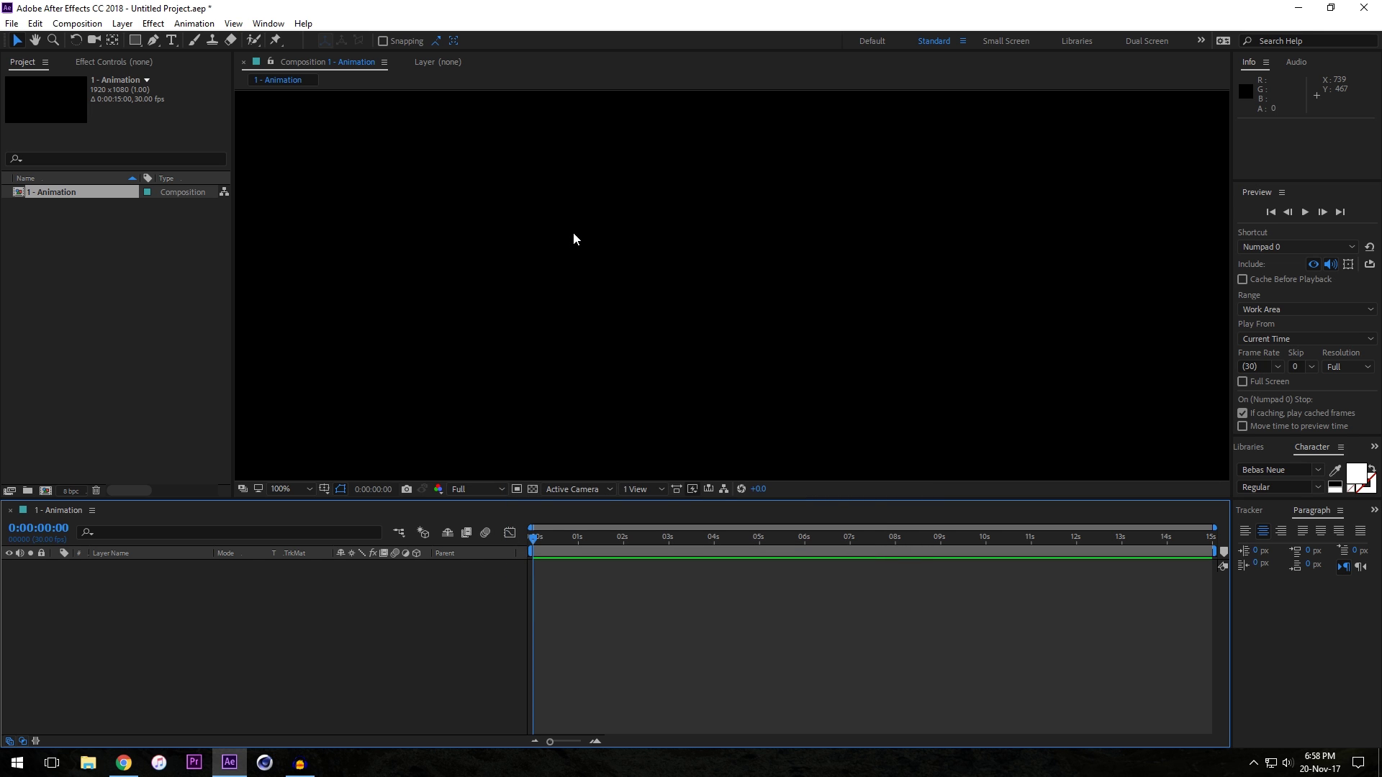
- Set the viewer magnification to Fit and add a new empty text layer to 1 - Animation
left_click(306, 487)
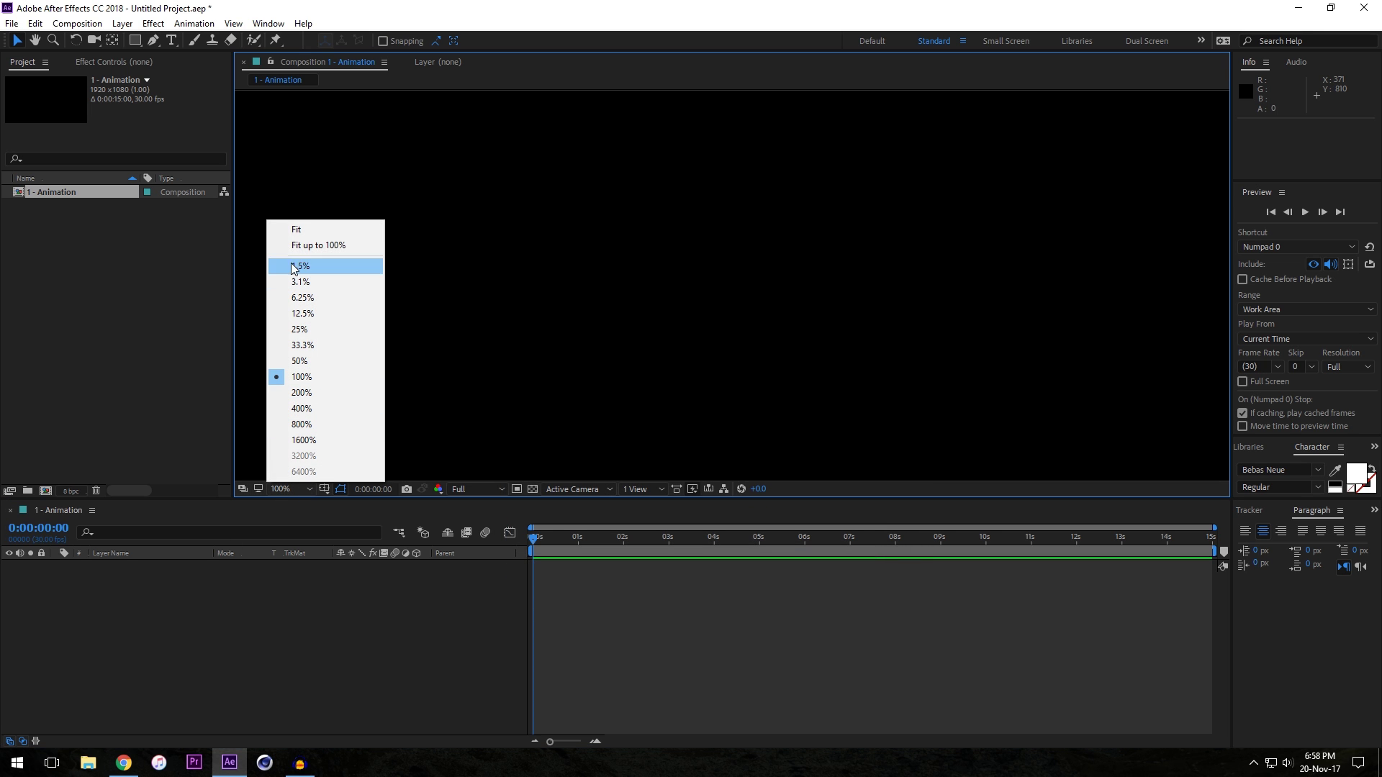
left_click(307, 230)
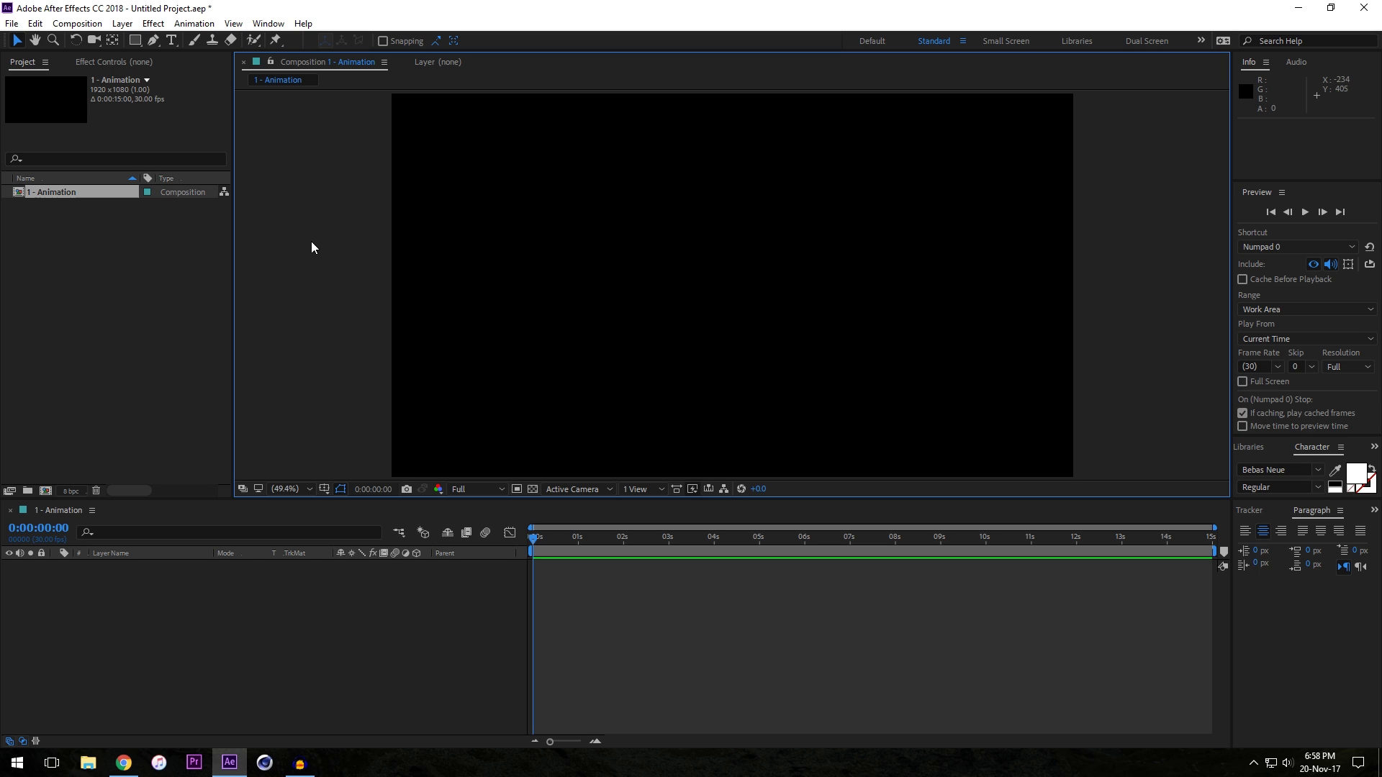
right_click(99, 604)
mouse_move(132, 441)
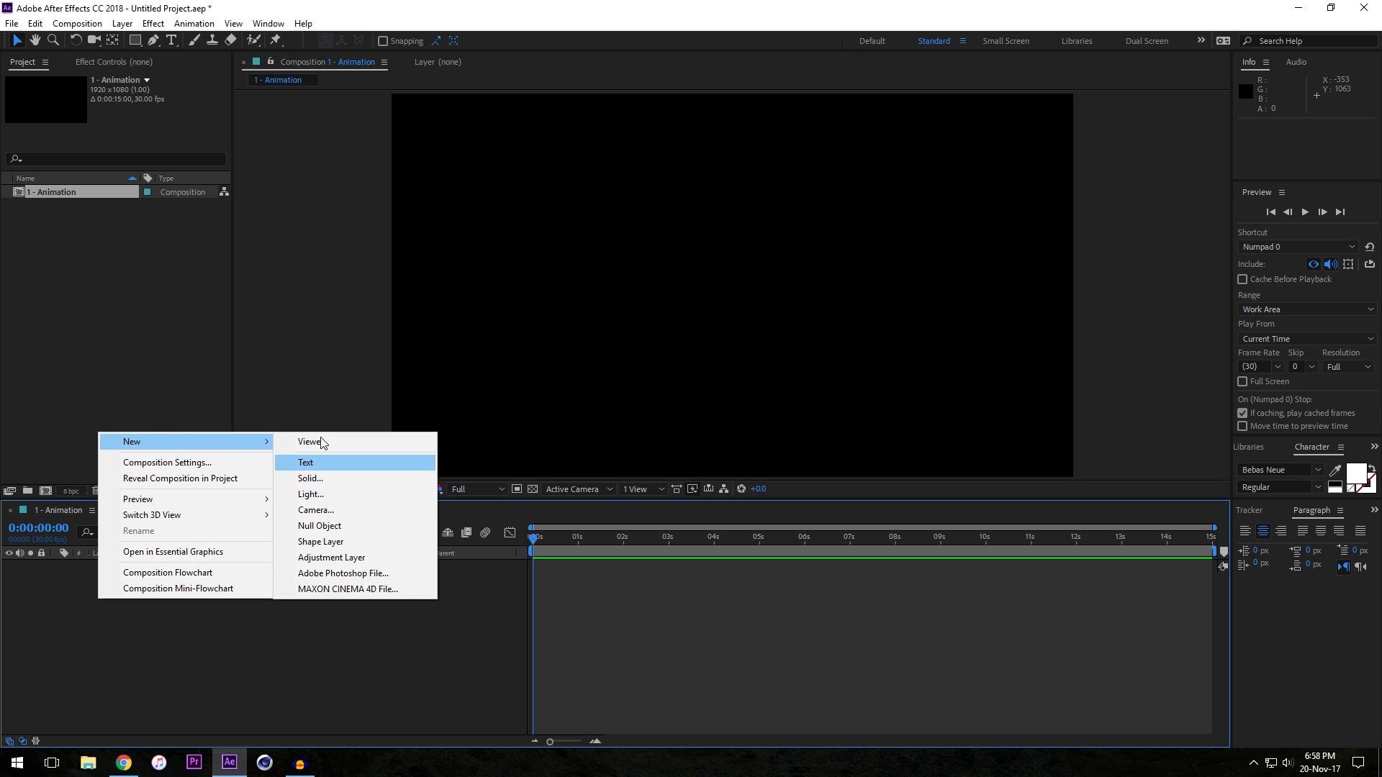
key("Escape")
left_click(118, 245)
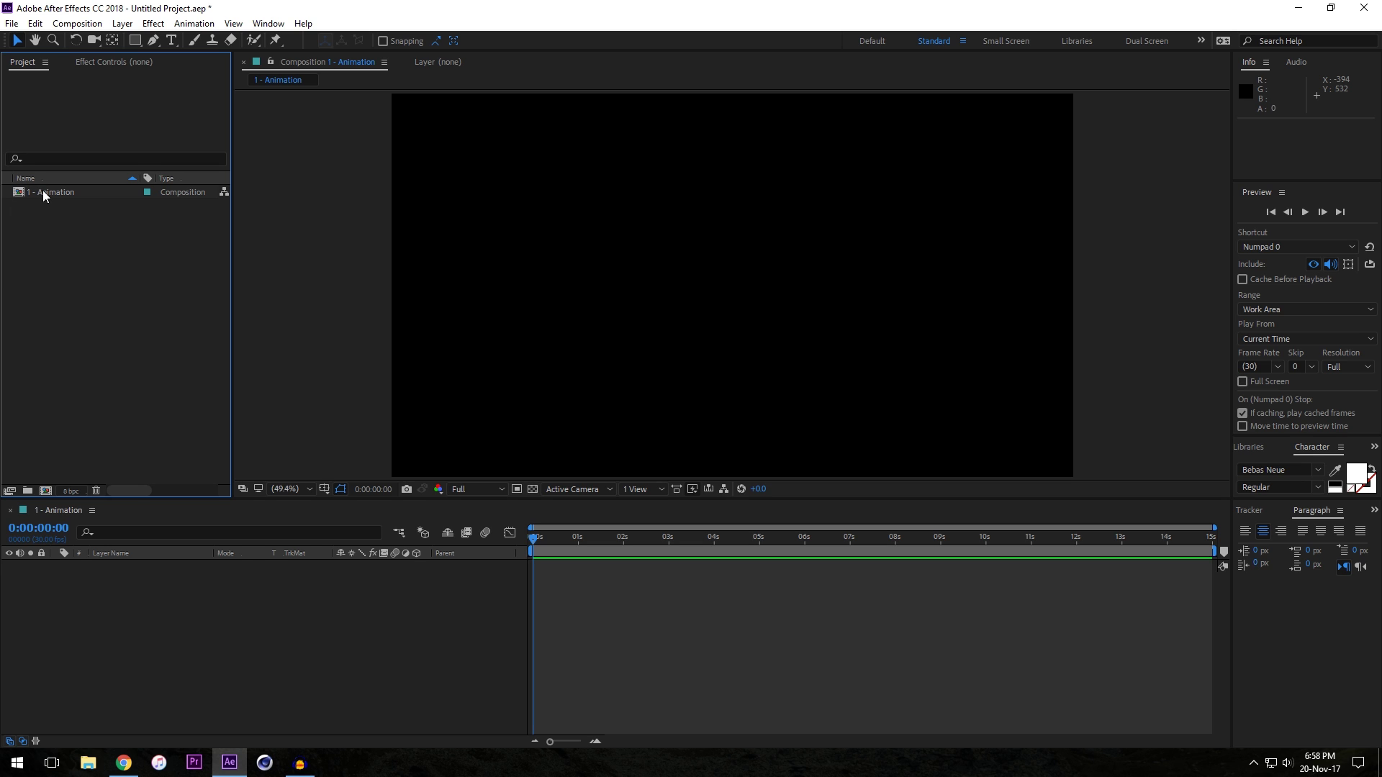
right_click(138, 588)
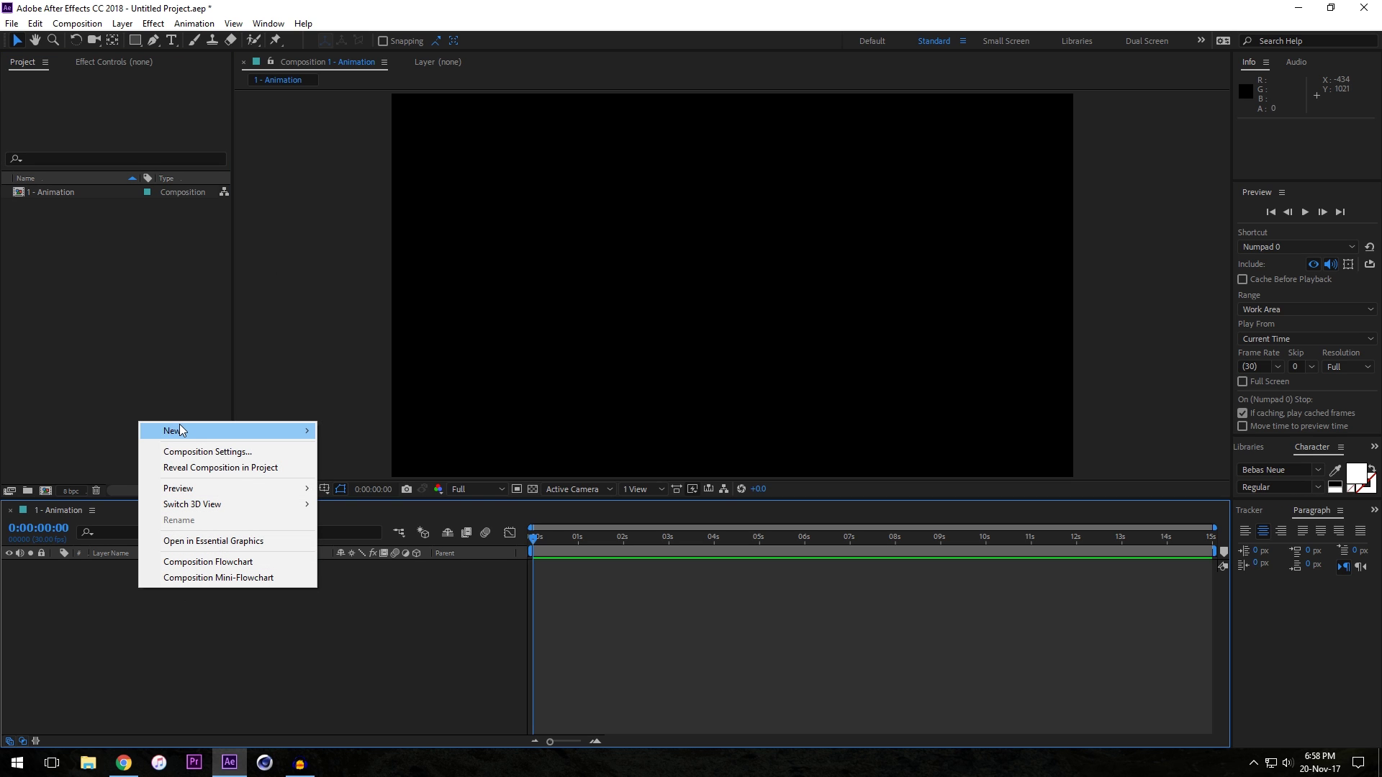
mouse_move(179, 426)
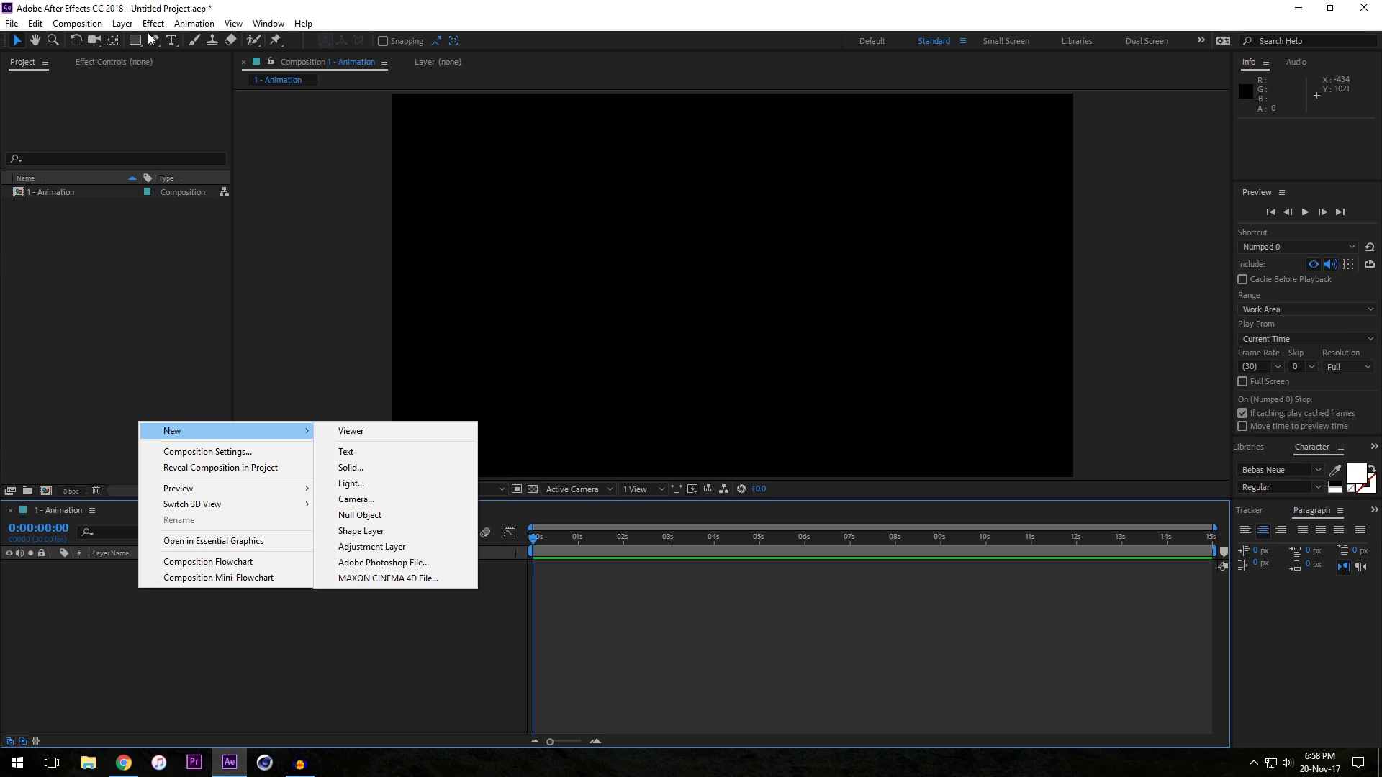
left_click(173, 41)
- Type 'FilmDice' as the title, centre it and enlarge the lettering to 520 px
left_click(555, 283)
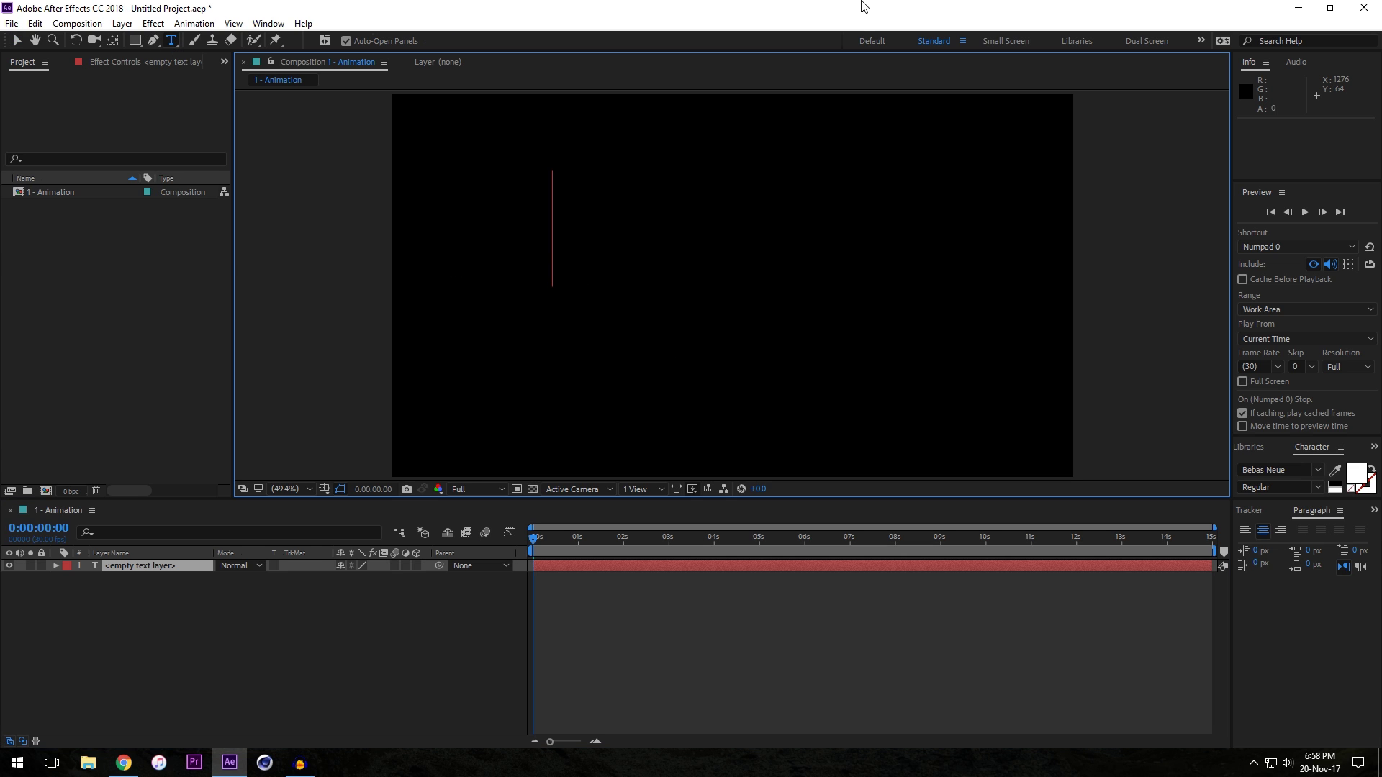
type("FilmDice3")
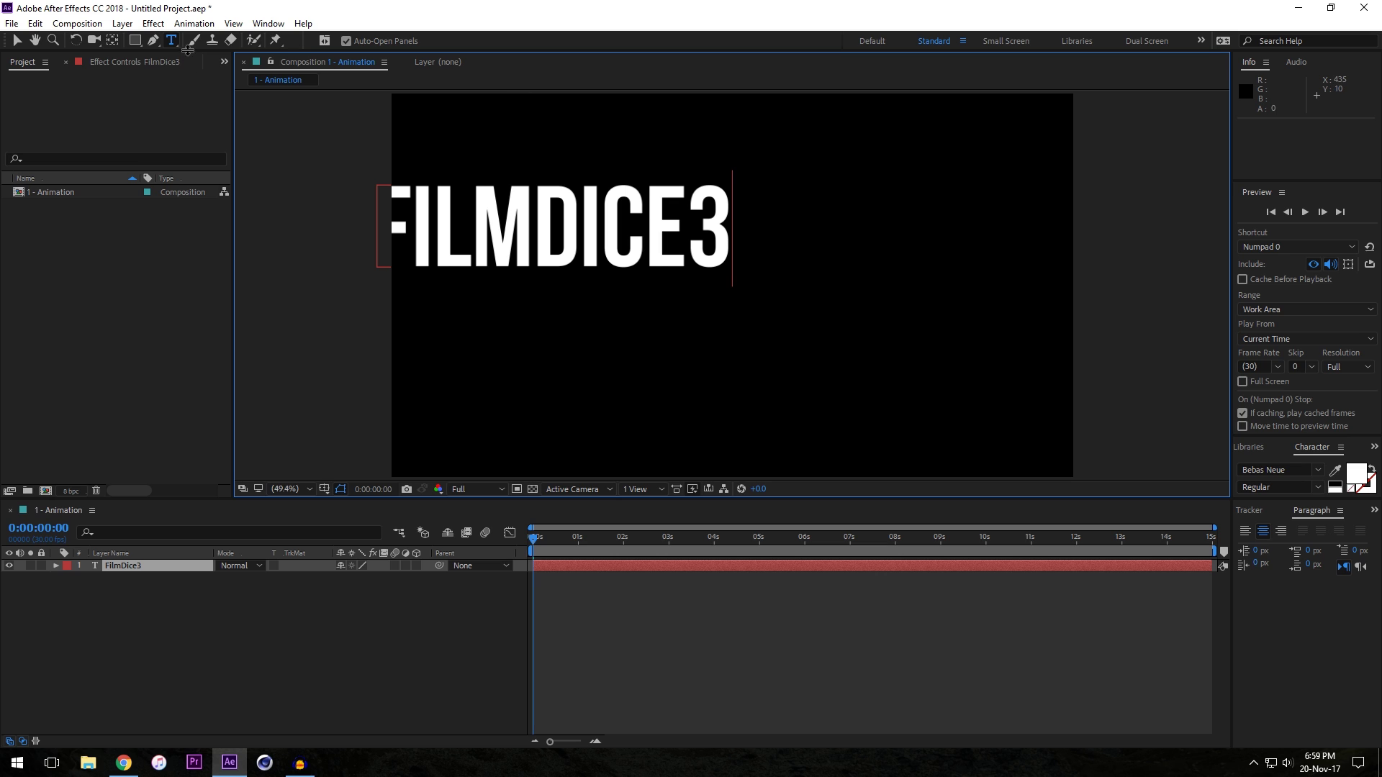
key("BackSpace")
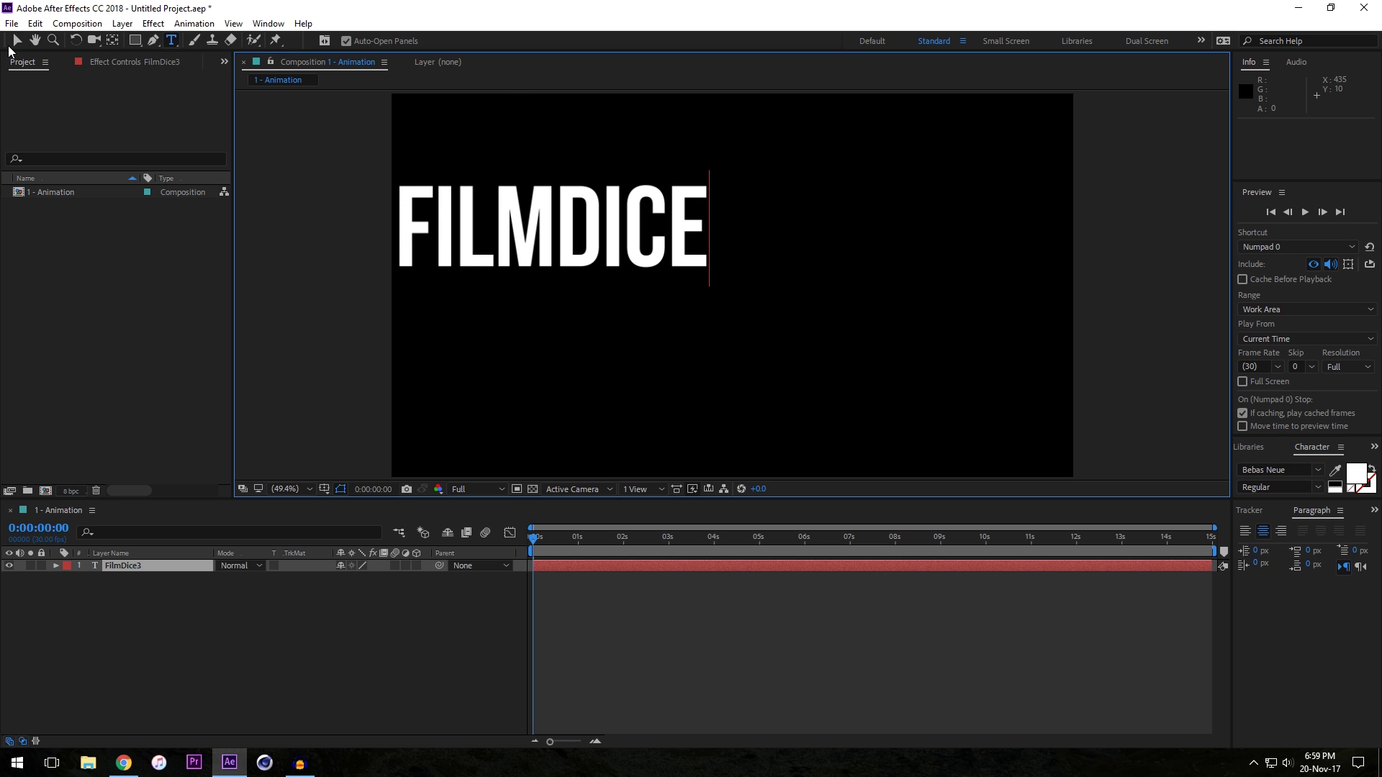
left_click(16, 40)
left_click_drag(541, 216, 773, 260)
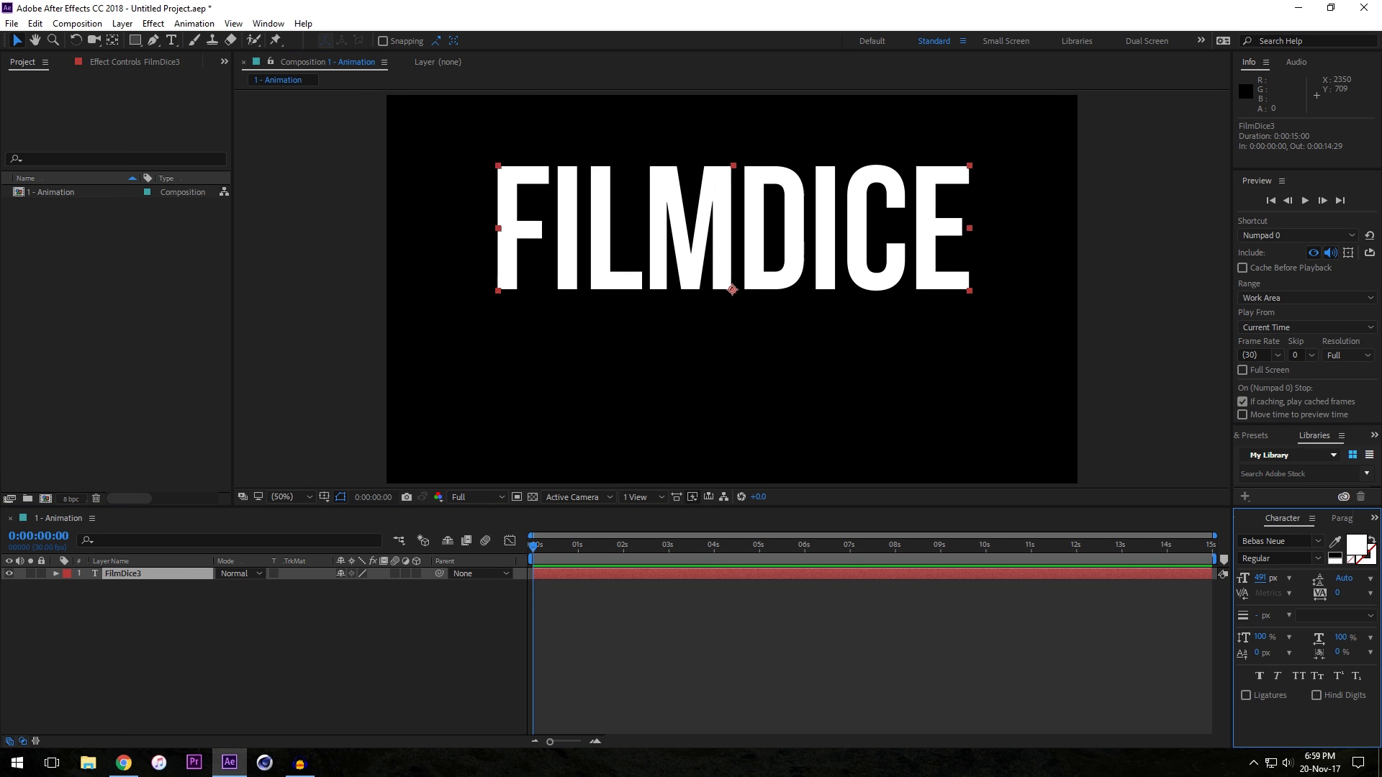
left_click_drag(1259, 578, 1339, 603)
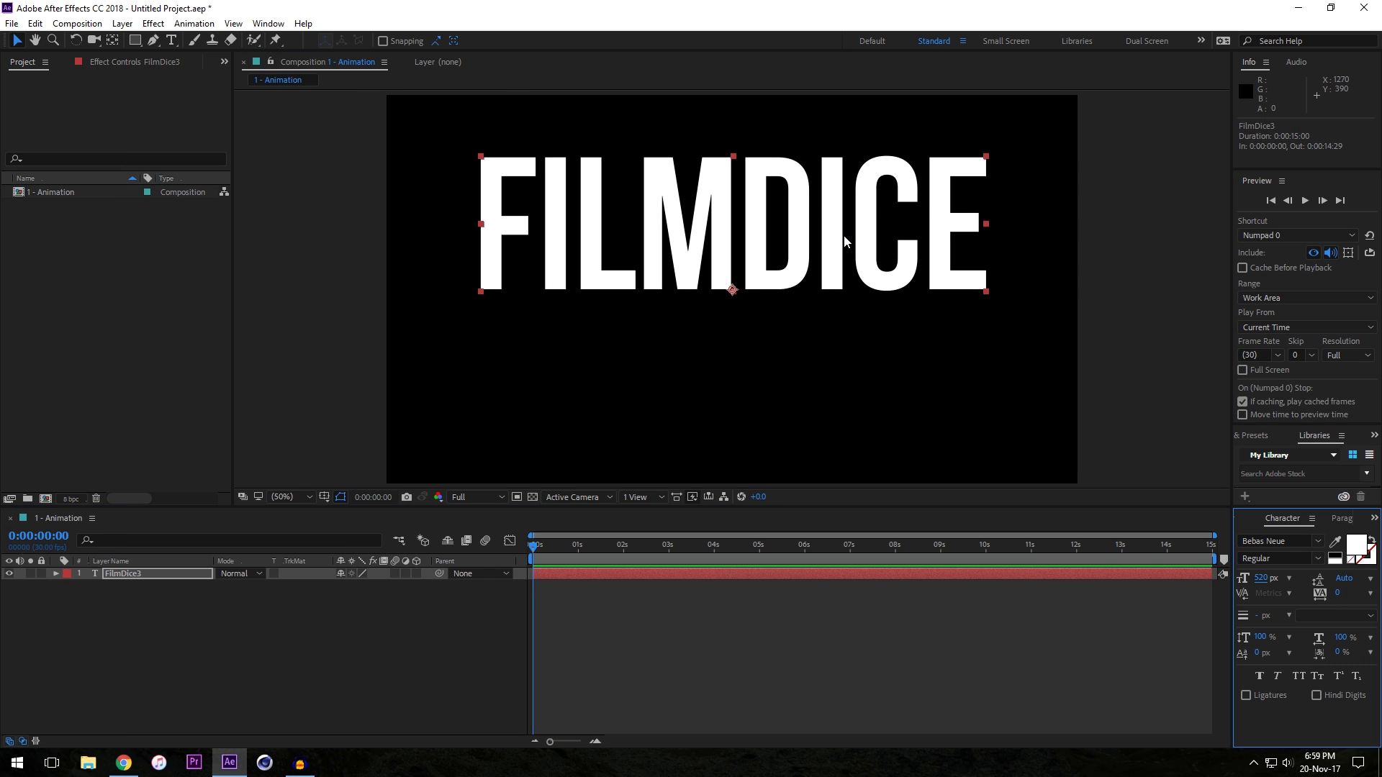
- Lower the title's Position to Y 722, then nest 1 - Animation in a new composition
left_click(295, 573)
key("p")
left_click_drag(376, 591, 488, 586)
key("'")
left_click_drag(380, 592, 396, 592)
key("'")
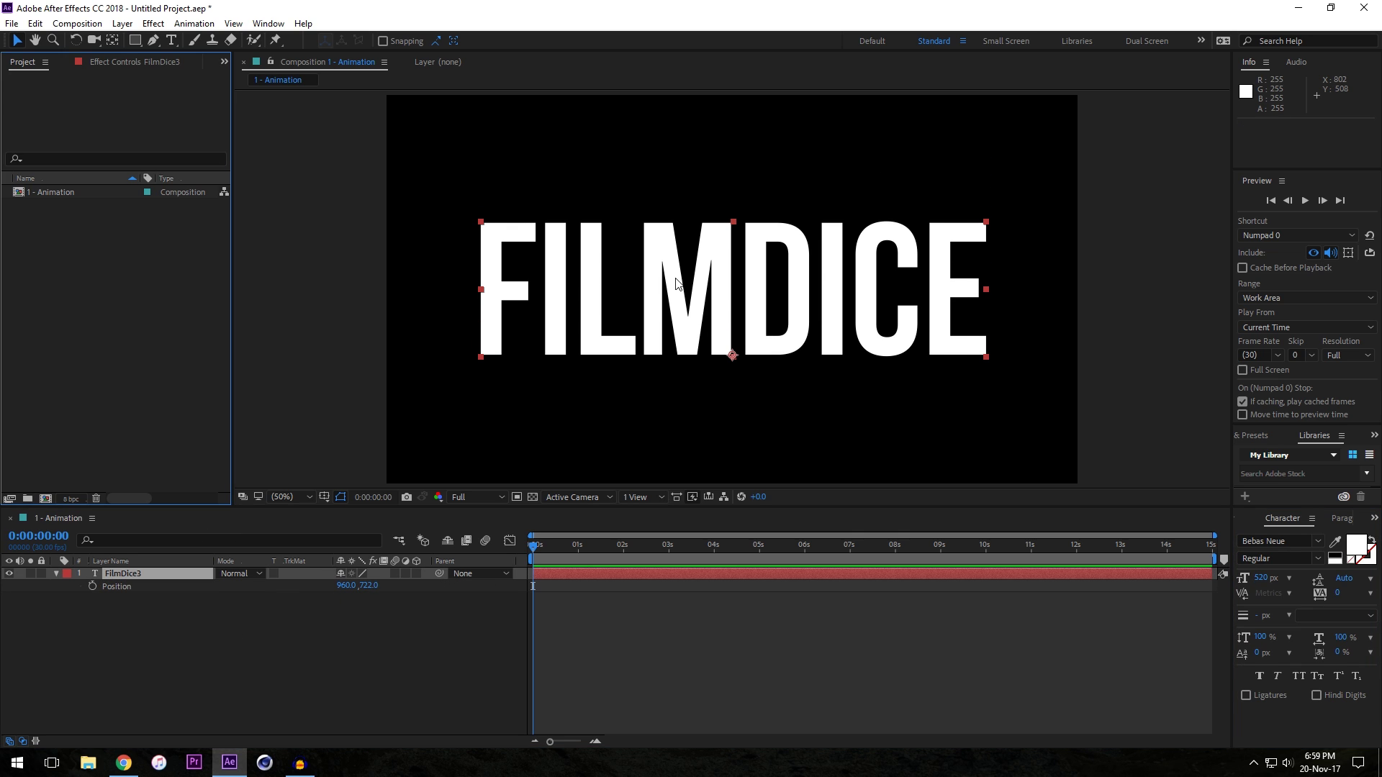
left_click(50, 193)
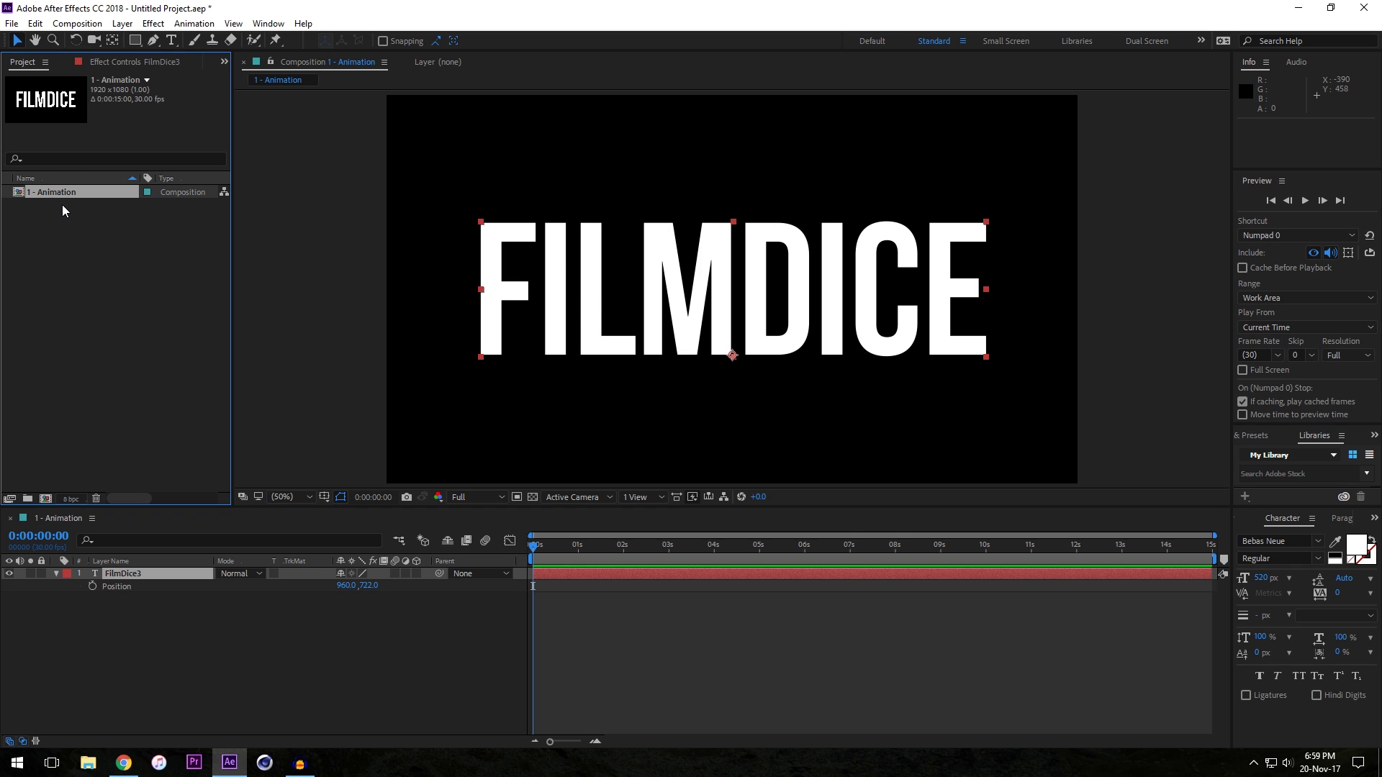
left_click_drag(47, 193, 46, 498)
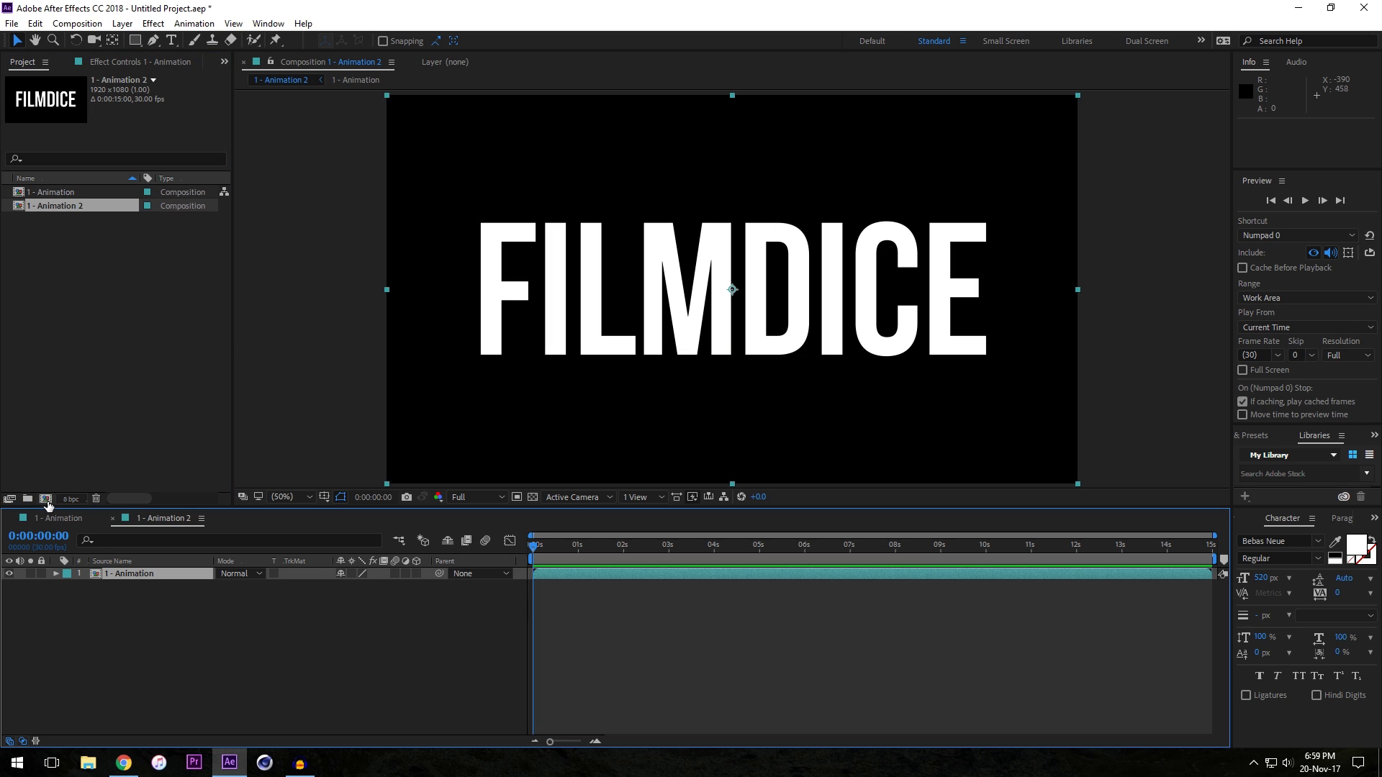
- Rename the nested '1 - Animation 2' composition to '2 - LED Panel Effect'
left_click(51, 400)
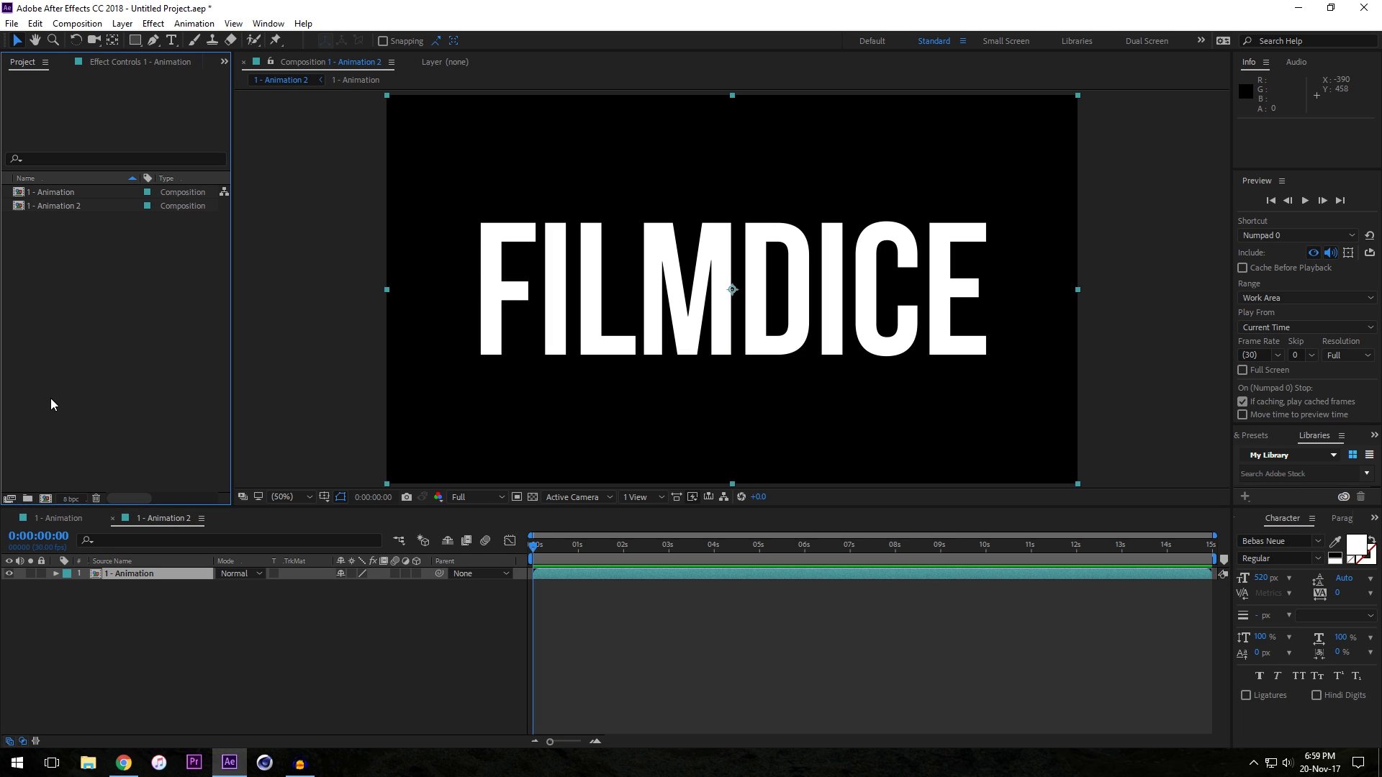
left_click(147, 586)
left_click(58, 206)
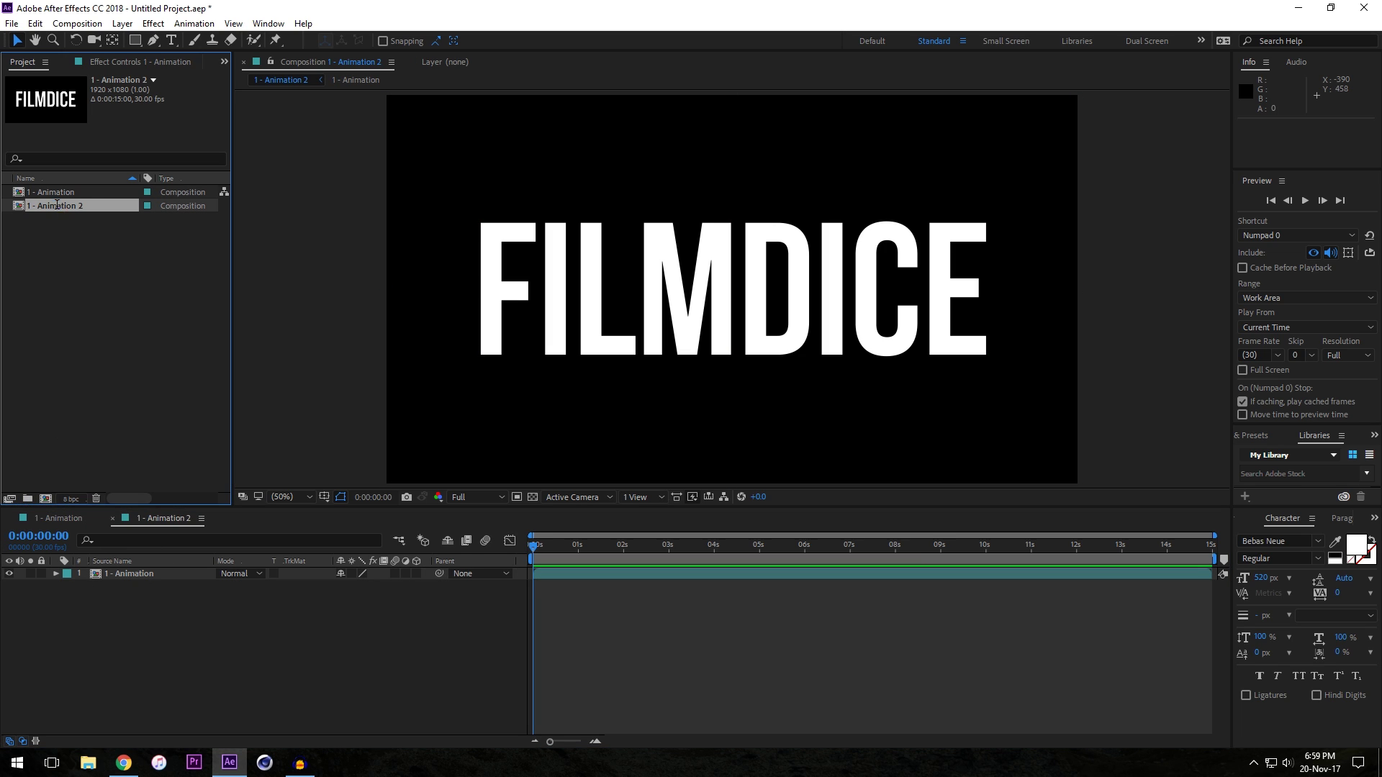
key("Return")
type("2 - Animation 2")
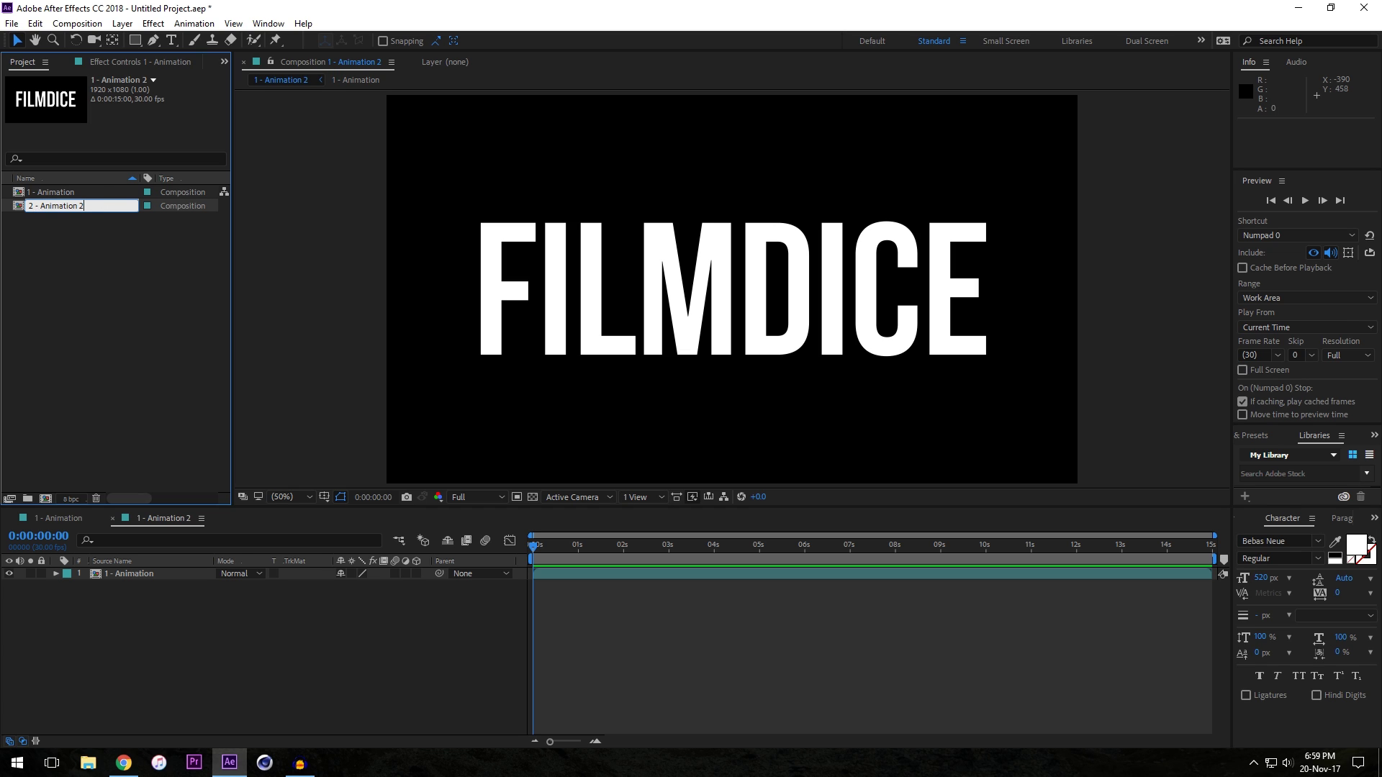
key("BackSpace")
key("BackSpace")
key("BackSpace")
key("BackSpace")
key("BackSpace")
key("BackSpace")
key("BackSpace")
key("BackSpace")
key("BackSpace")
type("LED PO")
key("BackSpace")
type("anel Effect")
key("Return")
left_click(1080, 574)
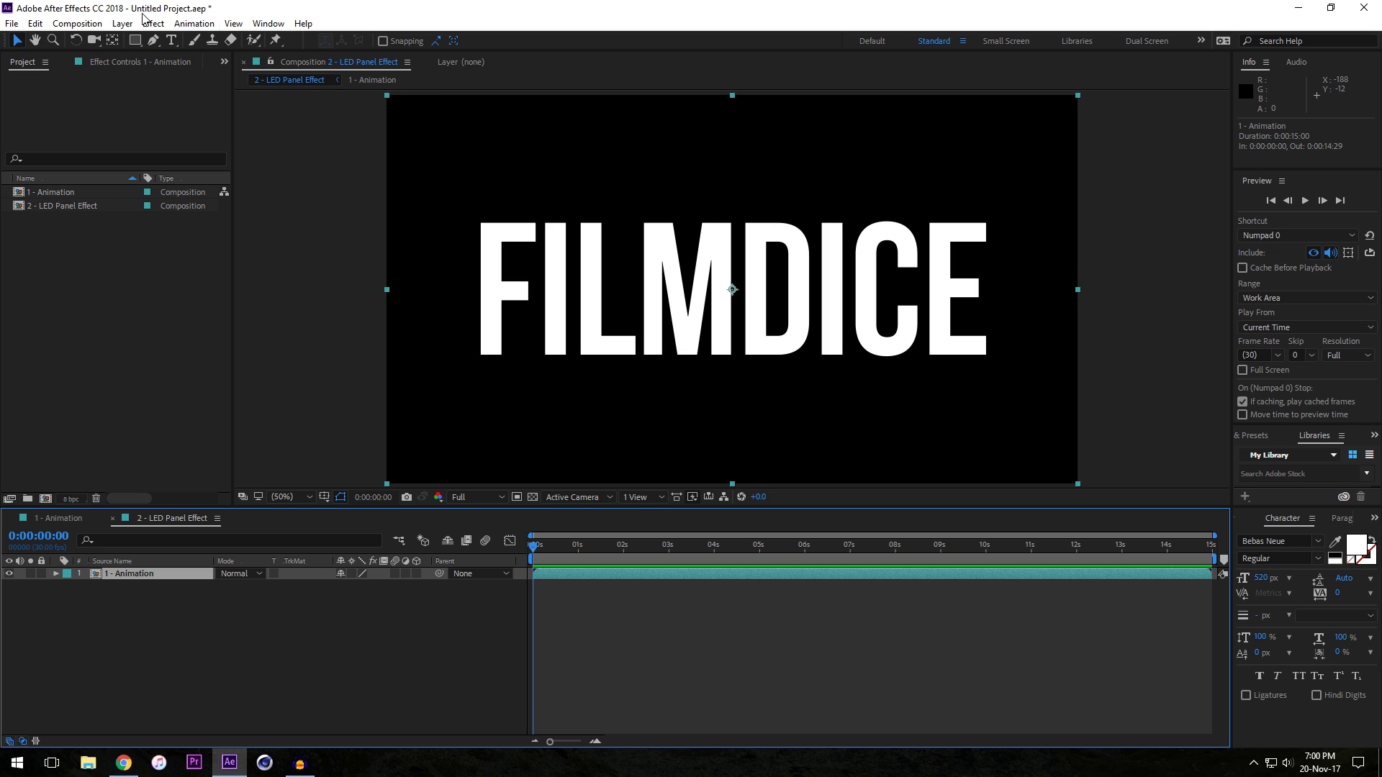
left_click(1255, 438)
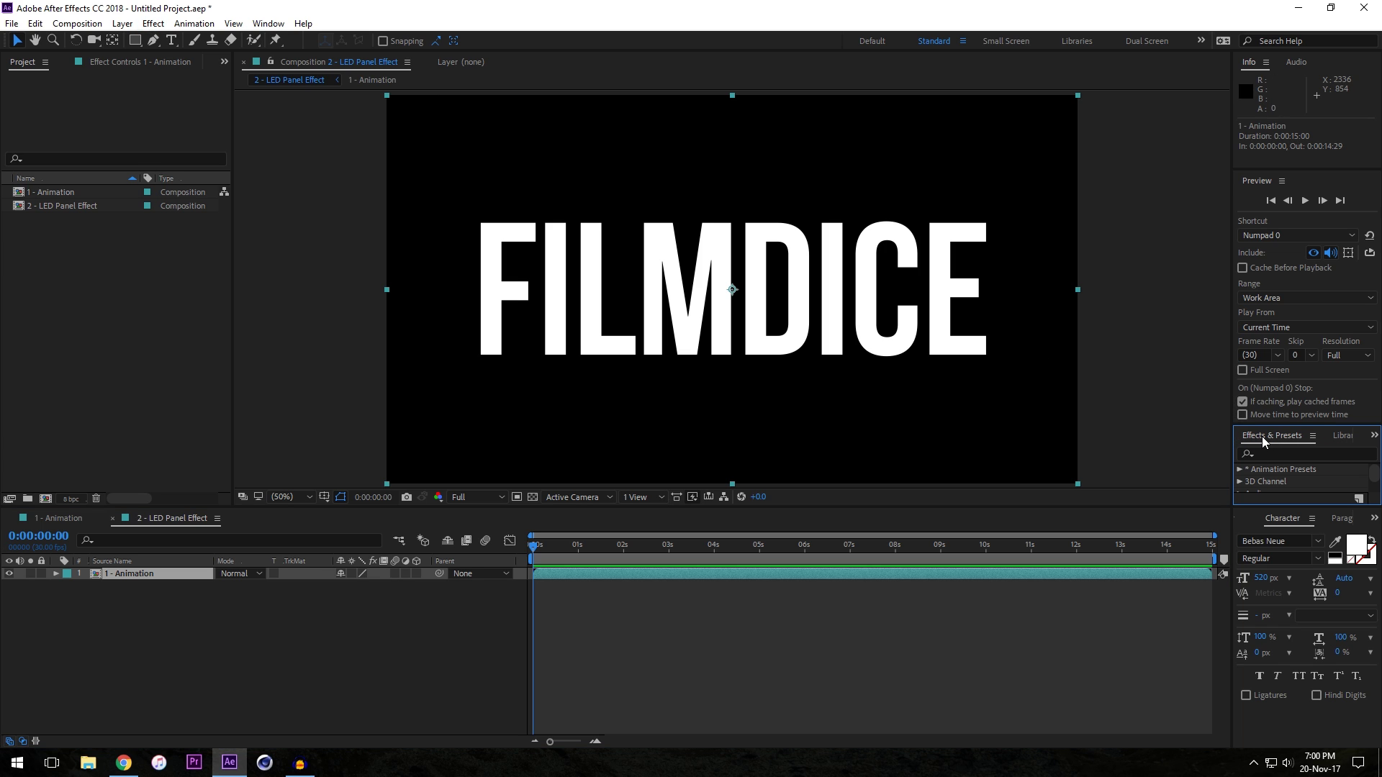
- Apply CC Ball Action from Effects & Presets to the 1 - Animation layer and fit the view
left_click_drag(1263, 436, 1327, 181)
left_click(1279, 200)
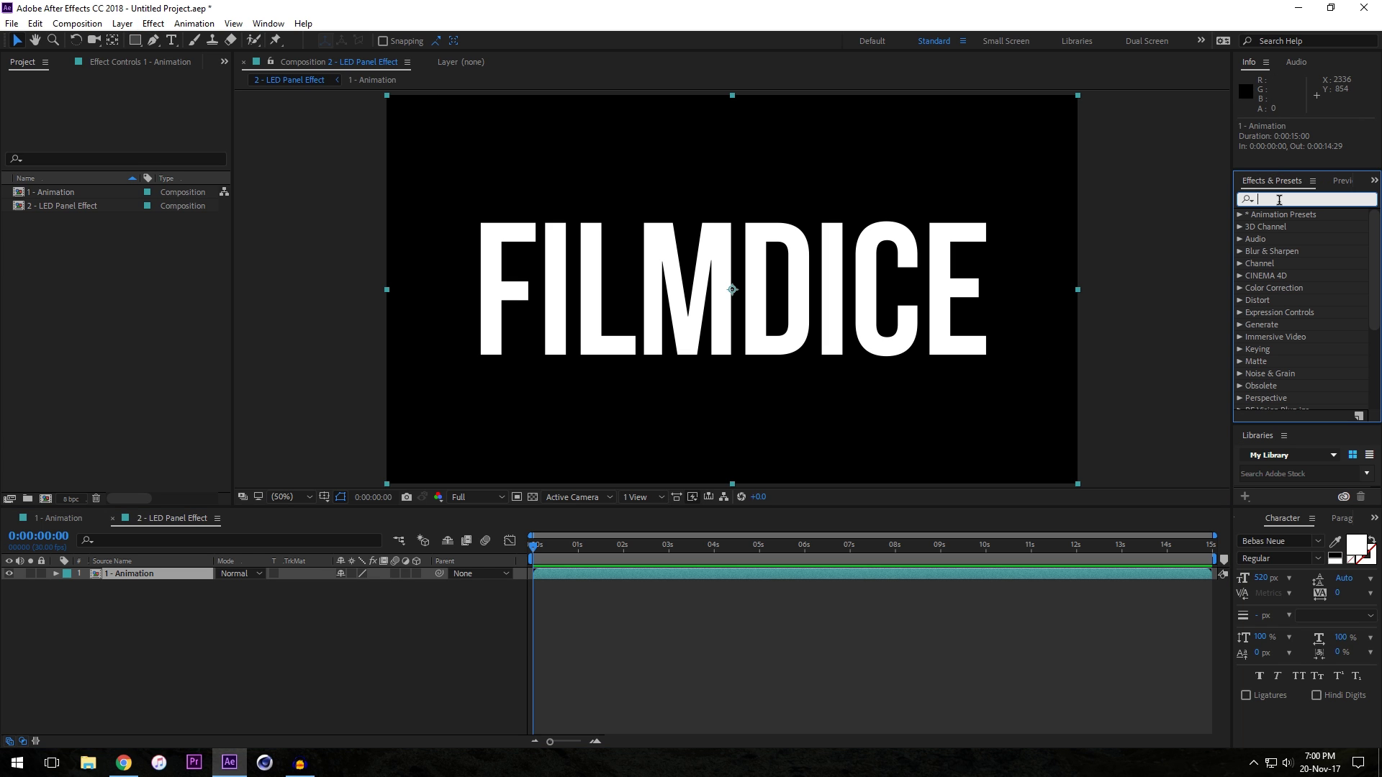
type("cc")
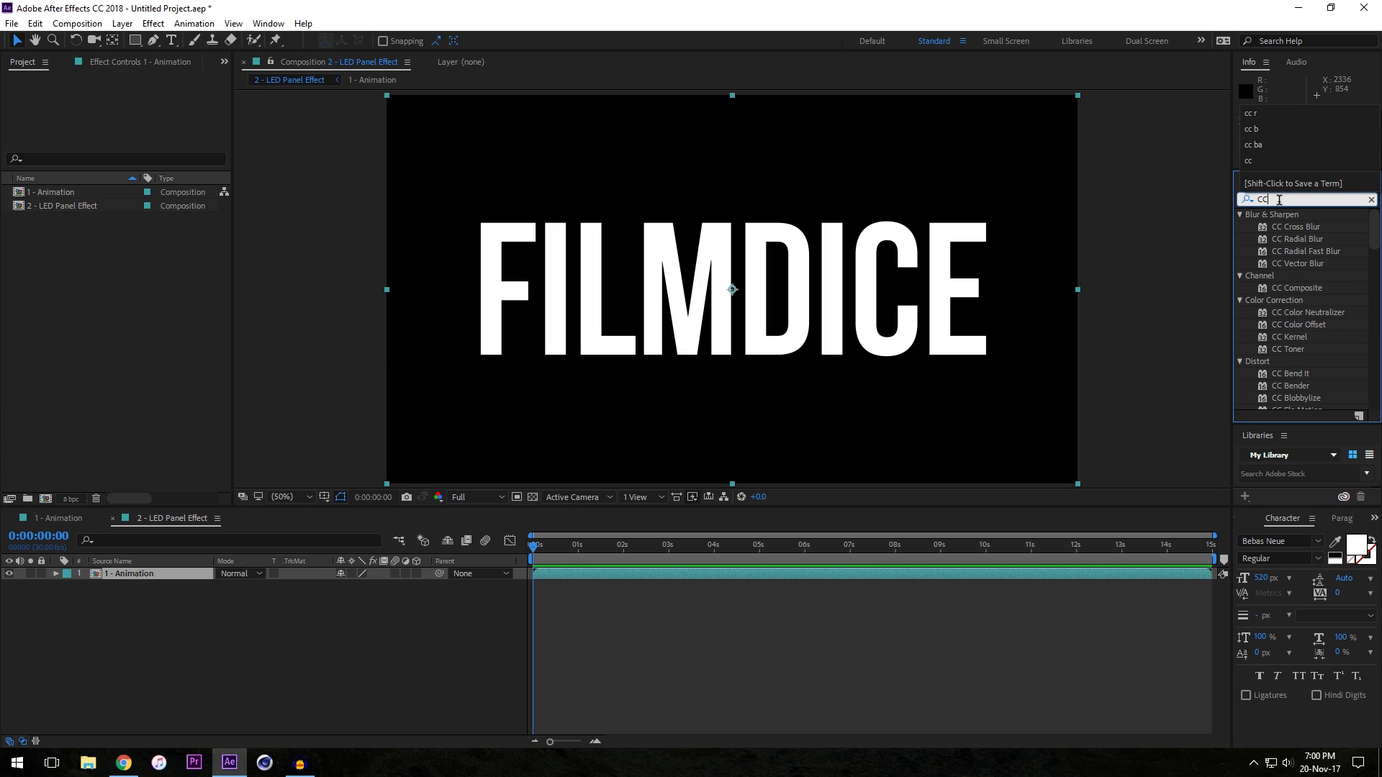
type(" bal")
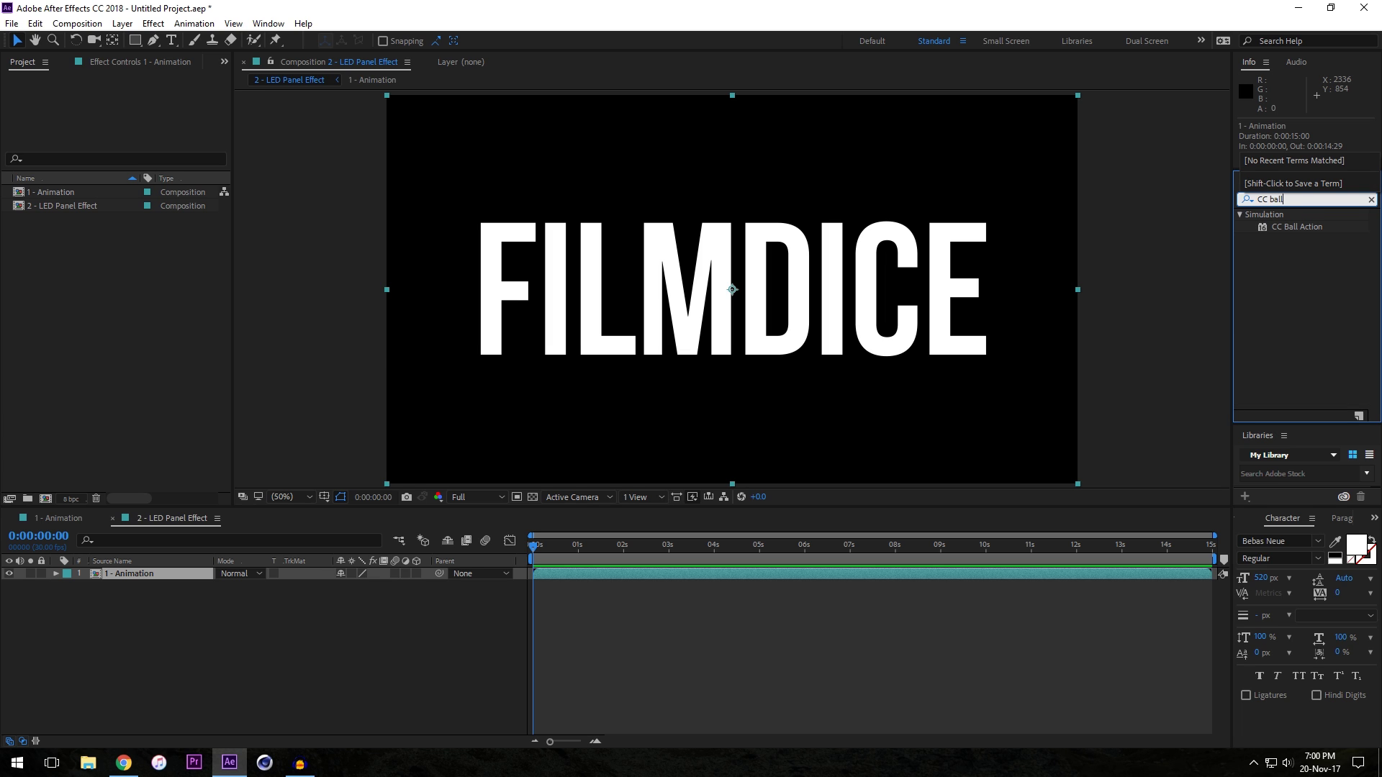
type("l")
left_click(1296, 226)
left_click_drag(1296, 226, 151, 573)
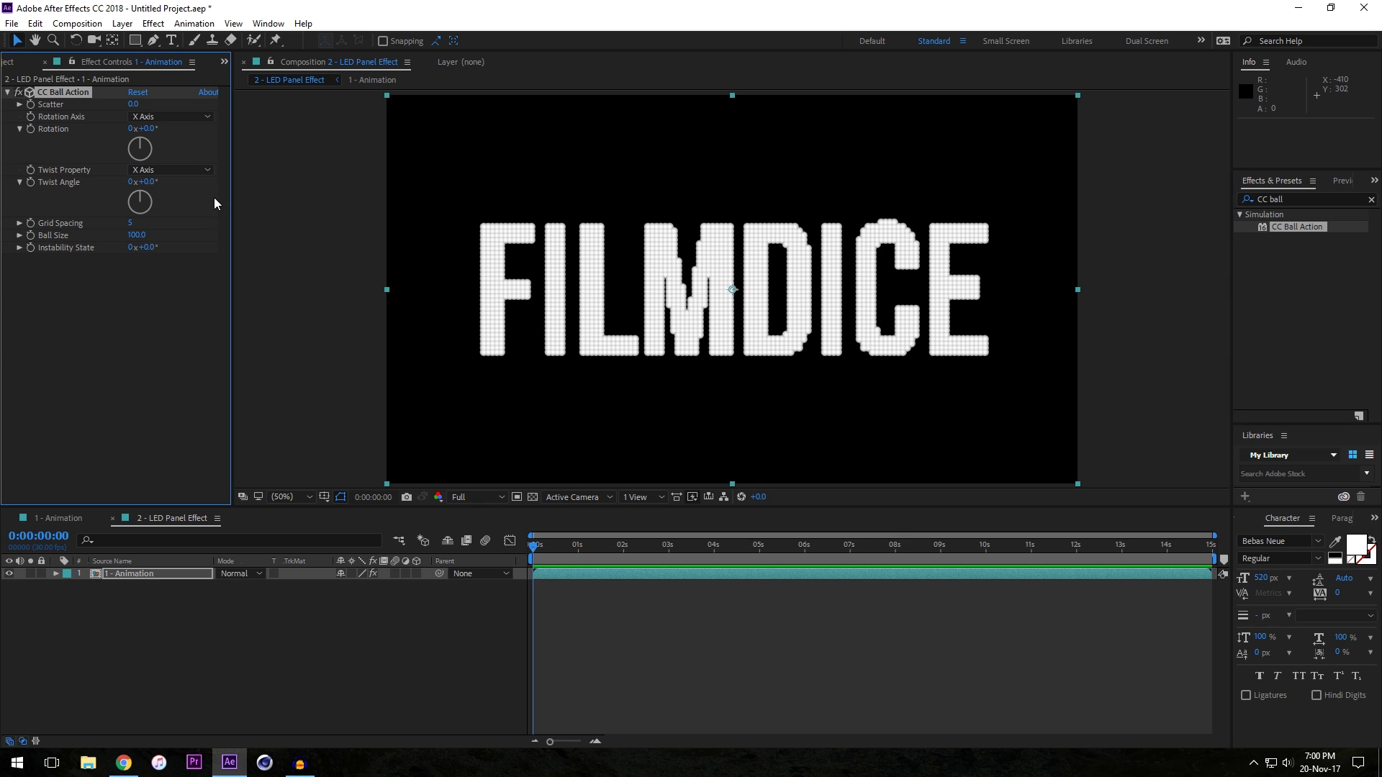
key("period")
key("period")
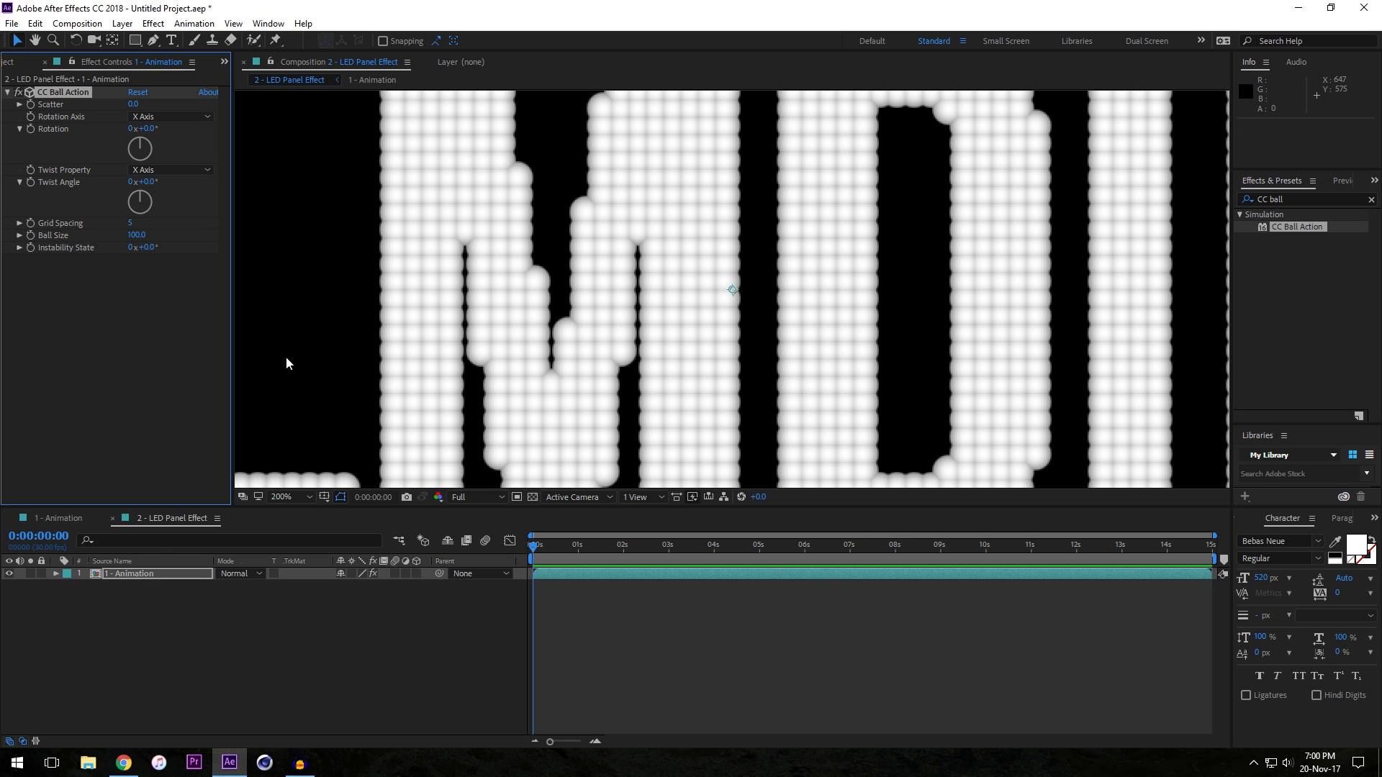
left_click(285, 497)
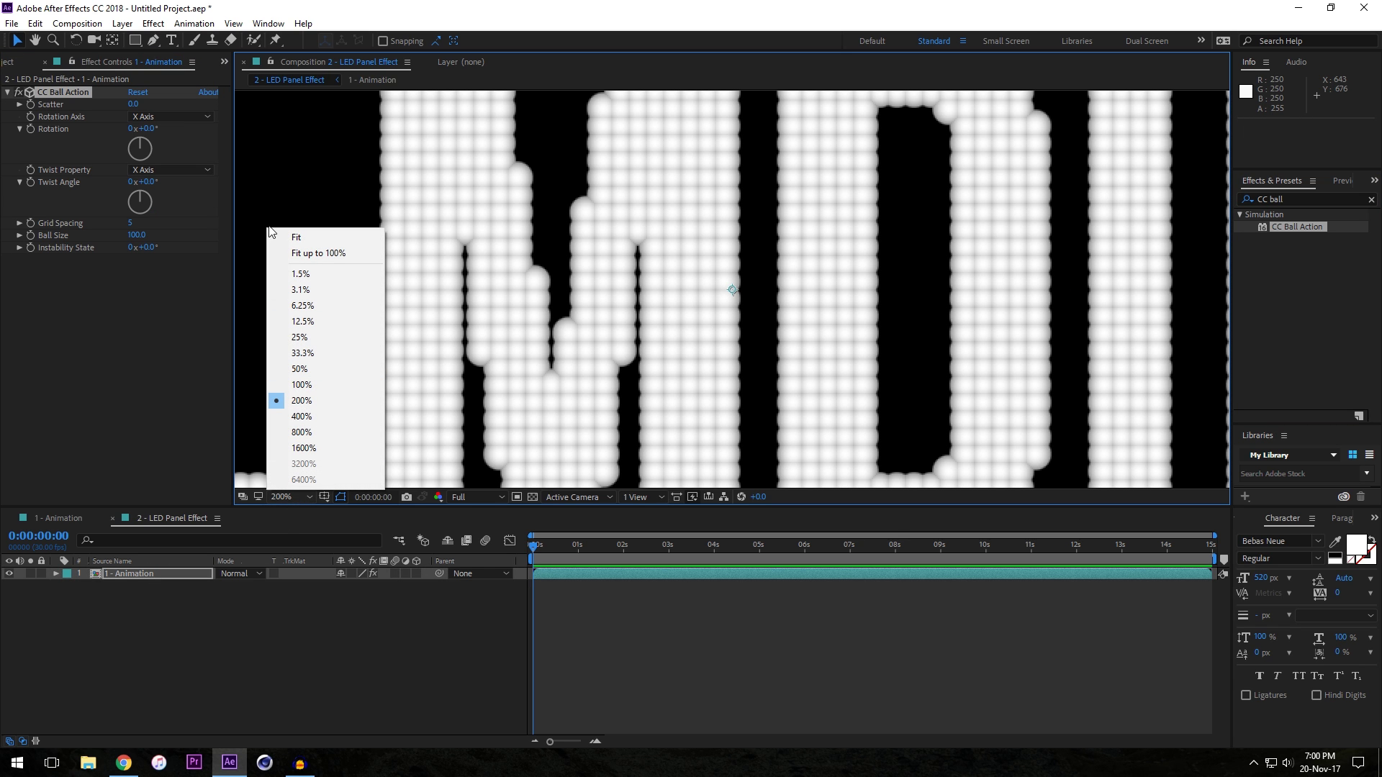
left_click(302, 236)
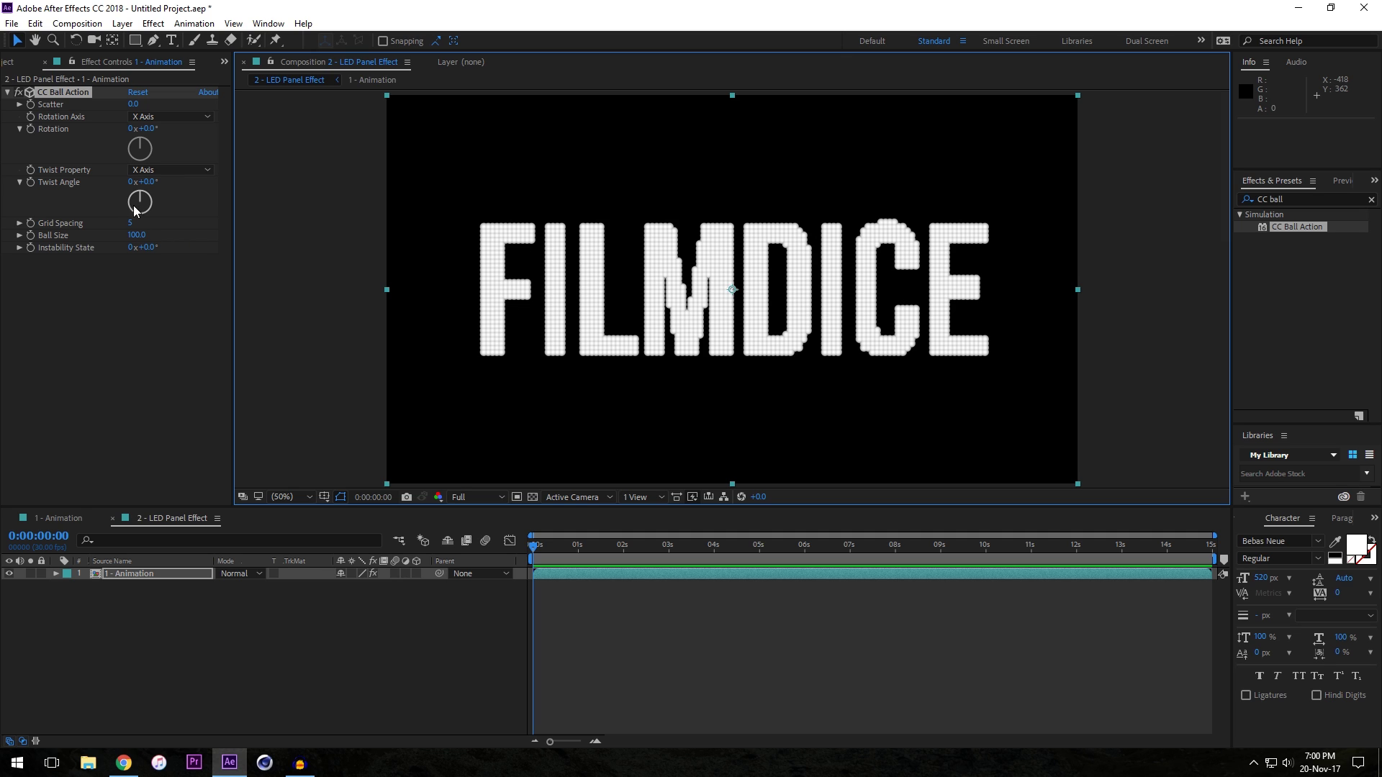
- Set CC Ball Action Grid Spacing to 16 and Ball Size to 38
left_click(130, 224)
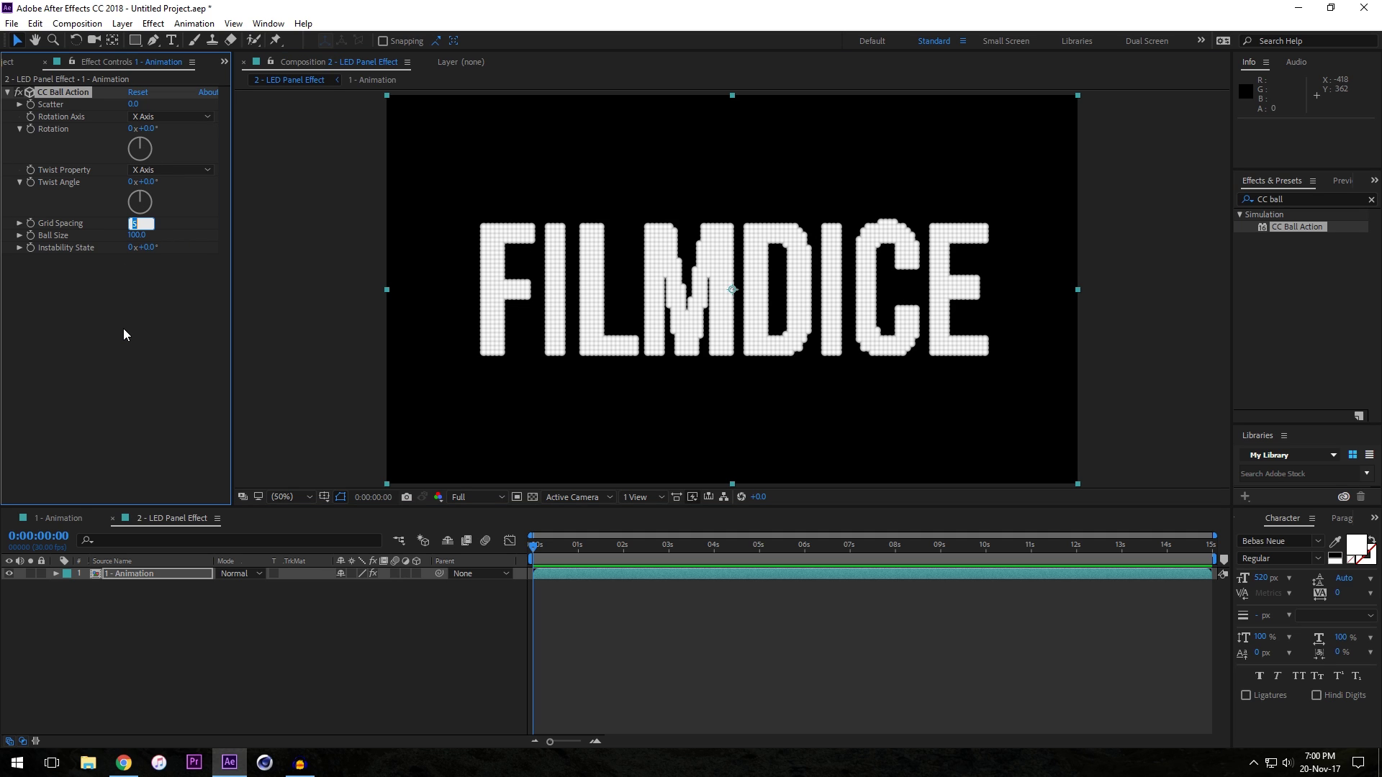
type("16")
key("Return")
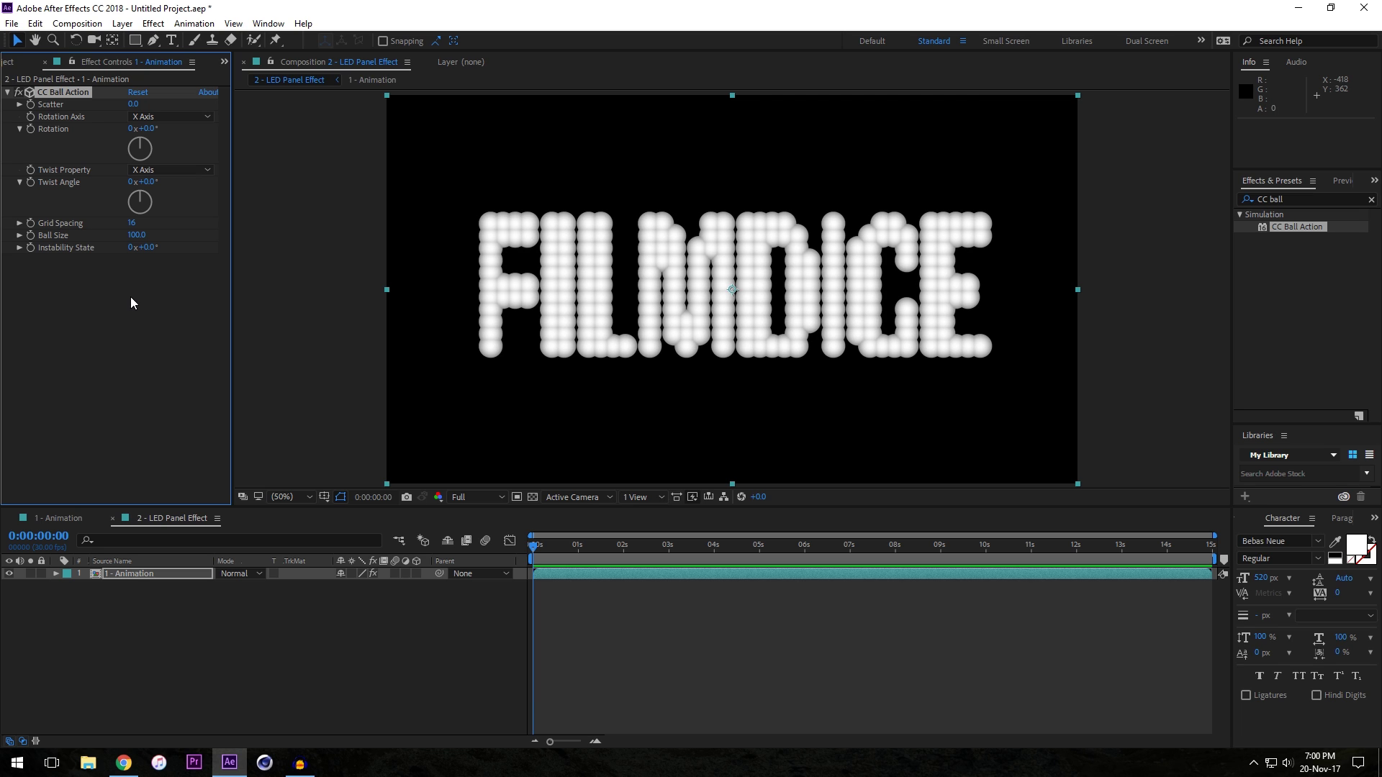
left_click(136, 236)
type("38")
key("Return")
left_click(204, 334)
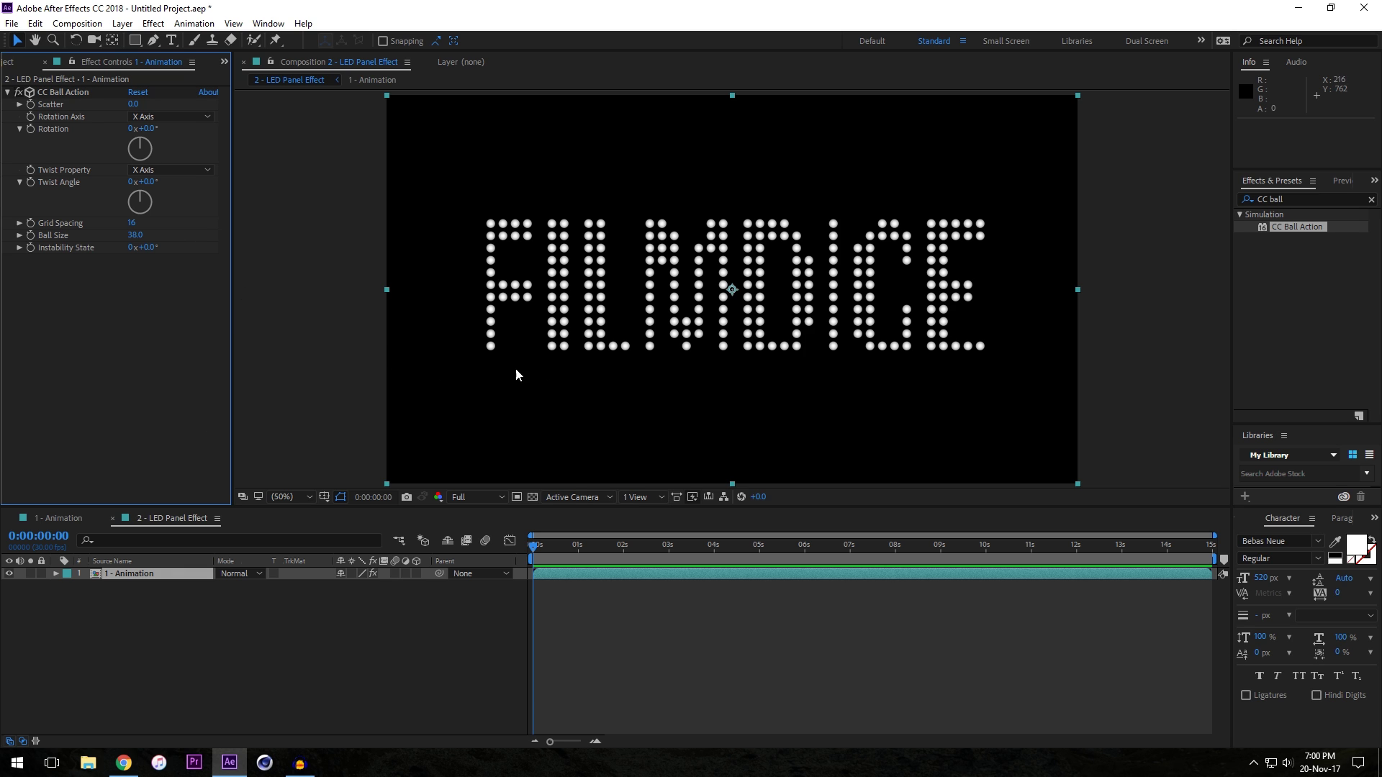
mouse_move(131, 222)
left_mouse_down()
mouse_move(149, 237)
mouse_move(121, 231)
left_mouse_up()
key("ctrl+z")
key("ctrl+z")
key("ctrl+z")
key("ctrl+z")
- Add a null object layer named 'Controls' and clear the effects search
left_click(136, 596)
right_click(132, 588)
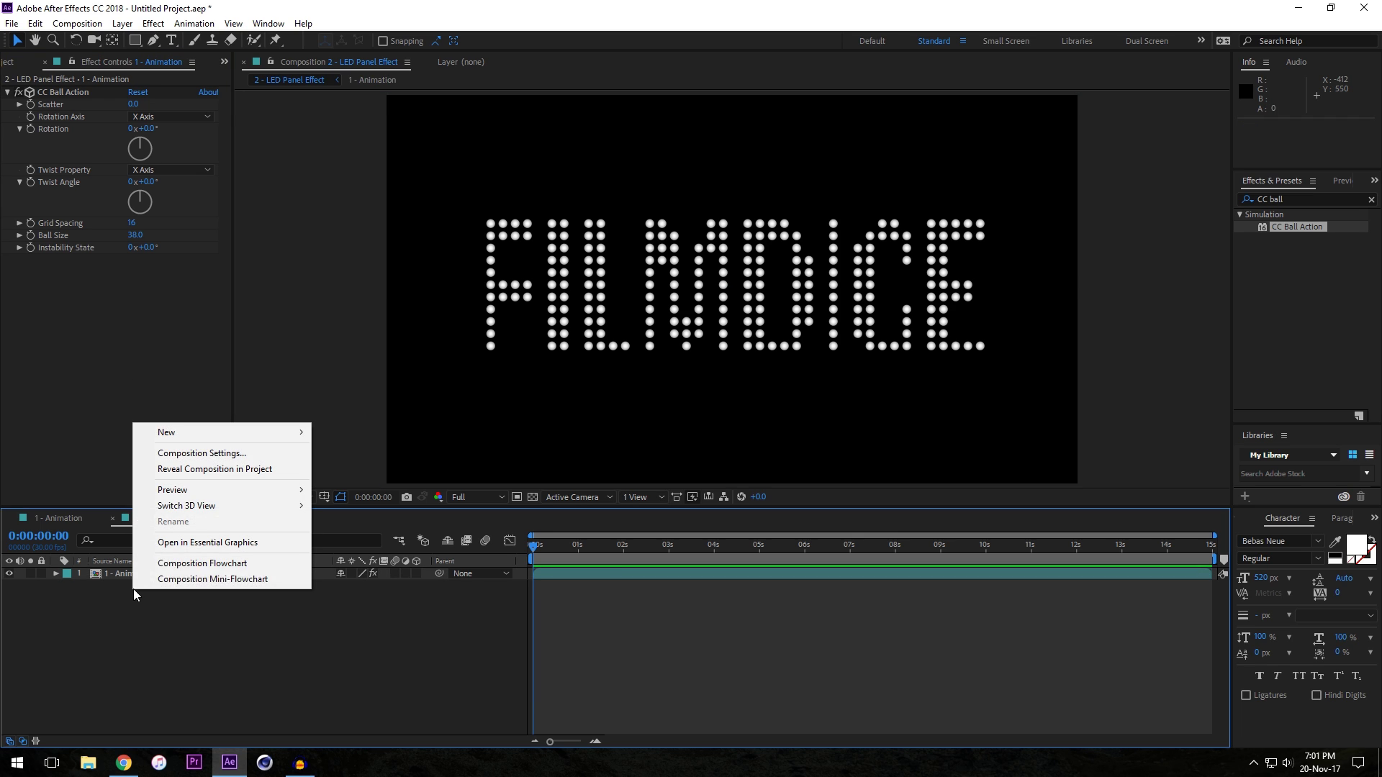
mouse_move(173, 435)
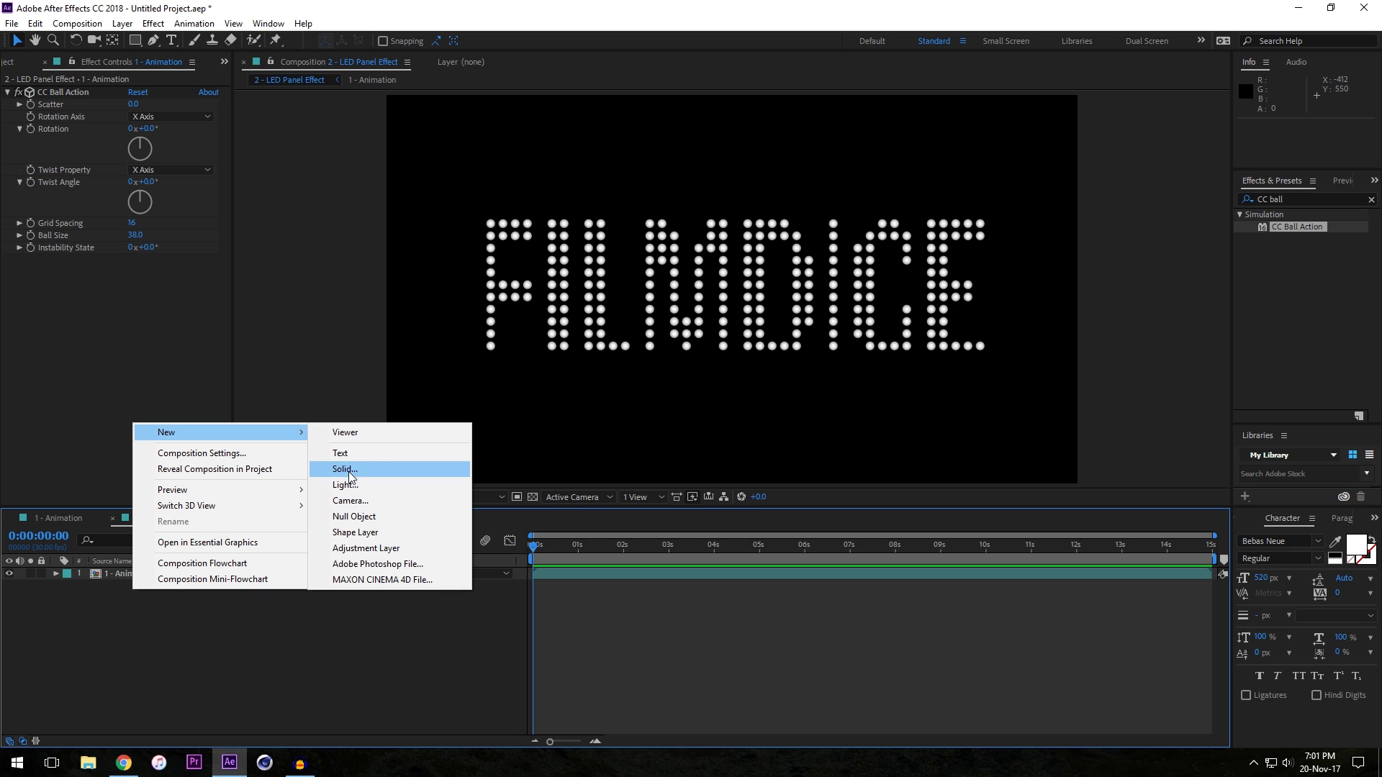
left_click(355, 517)
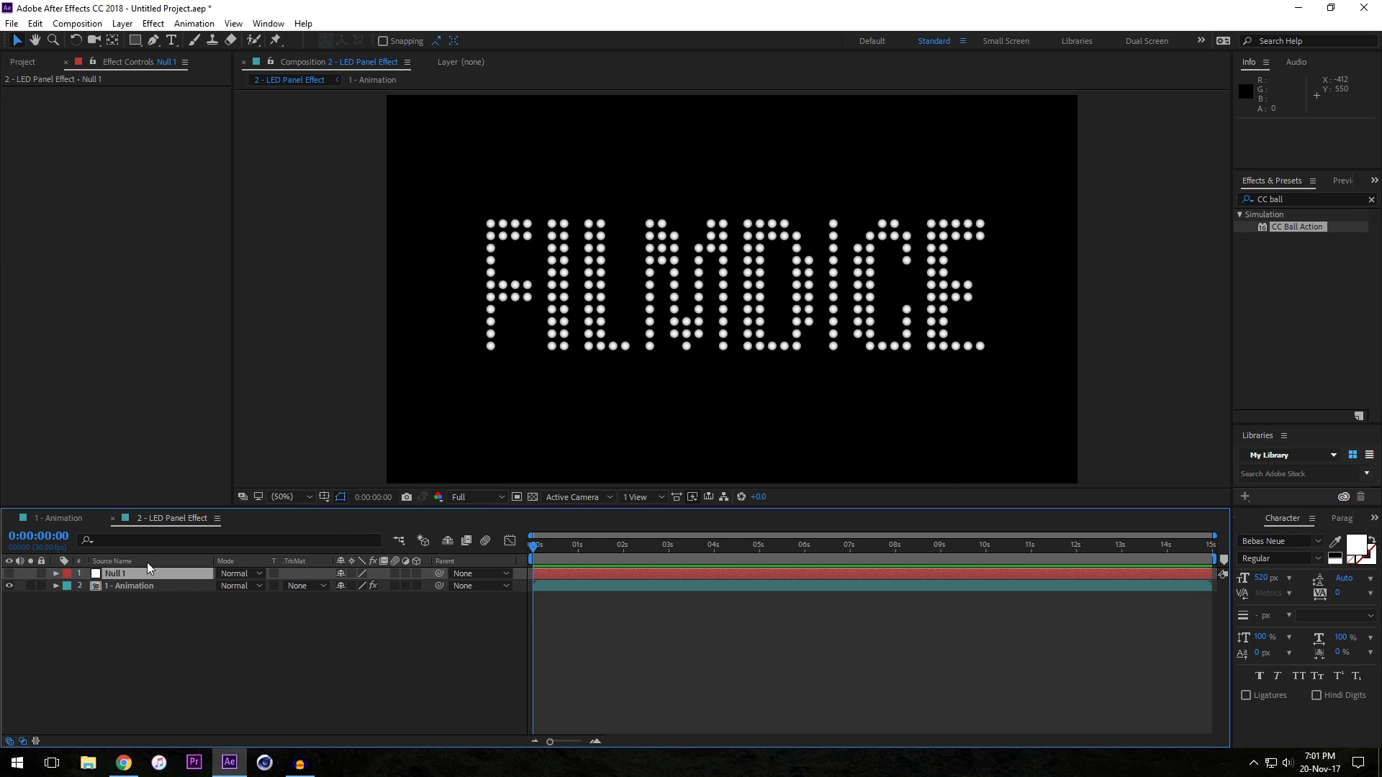
left_click(121, 576)
key("Return")
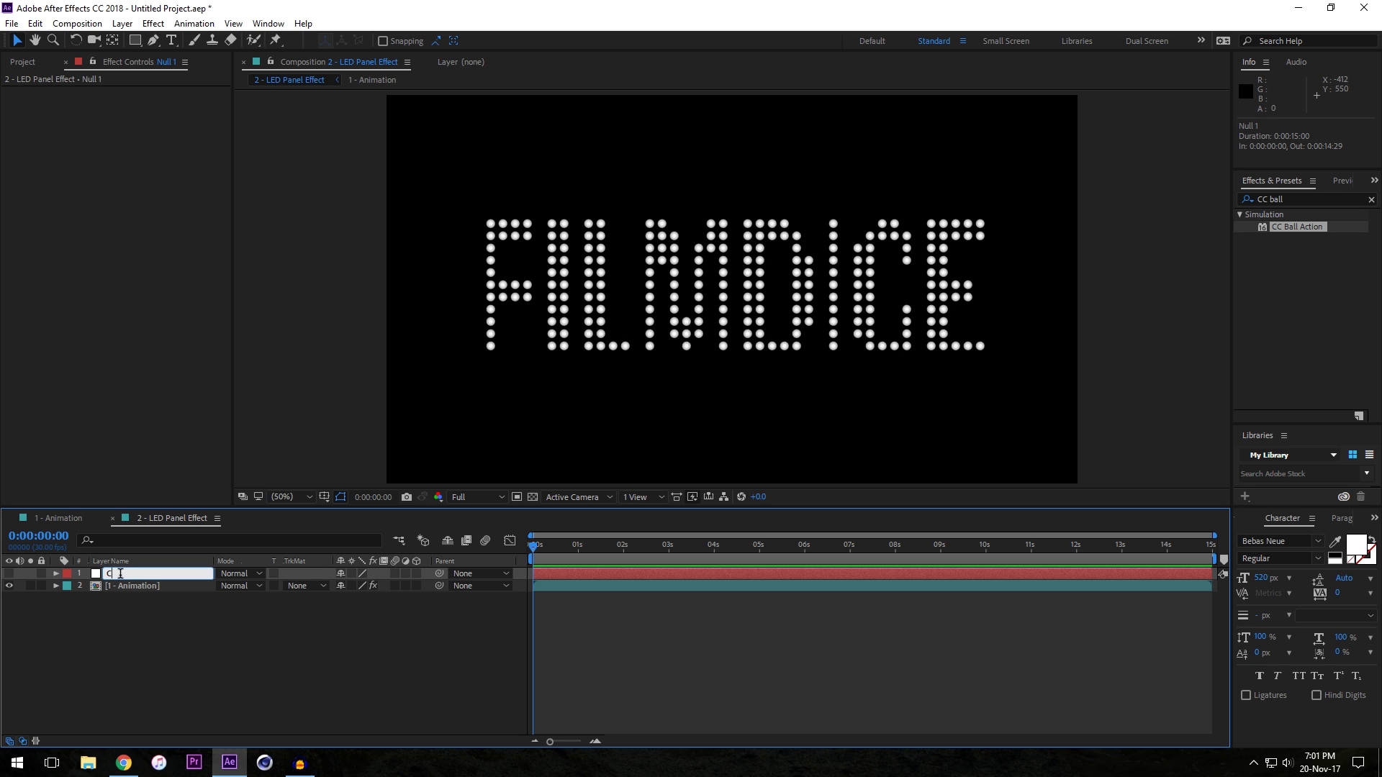
type("Controls")
key("Return")
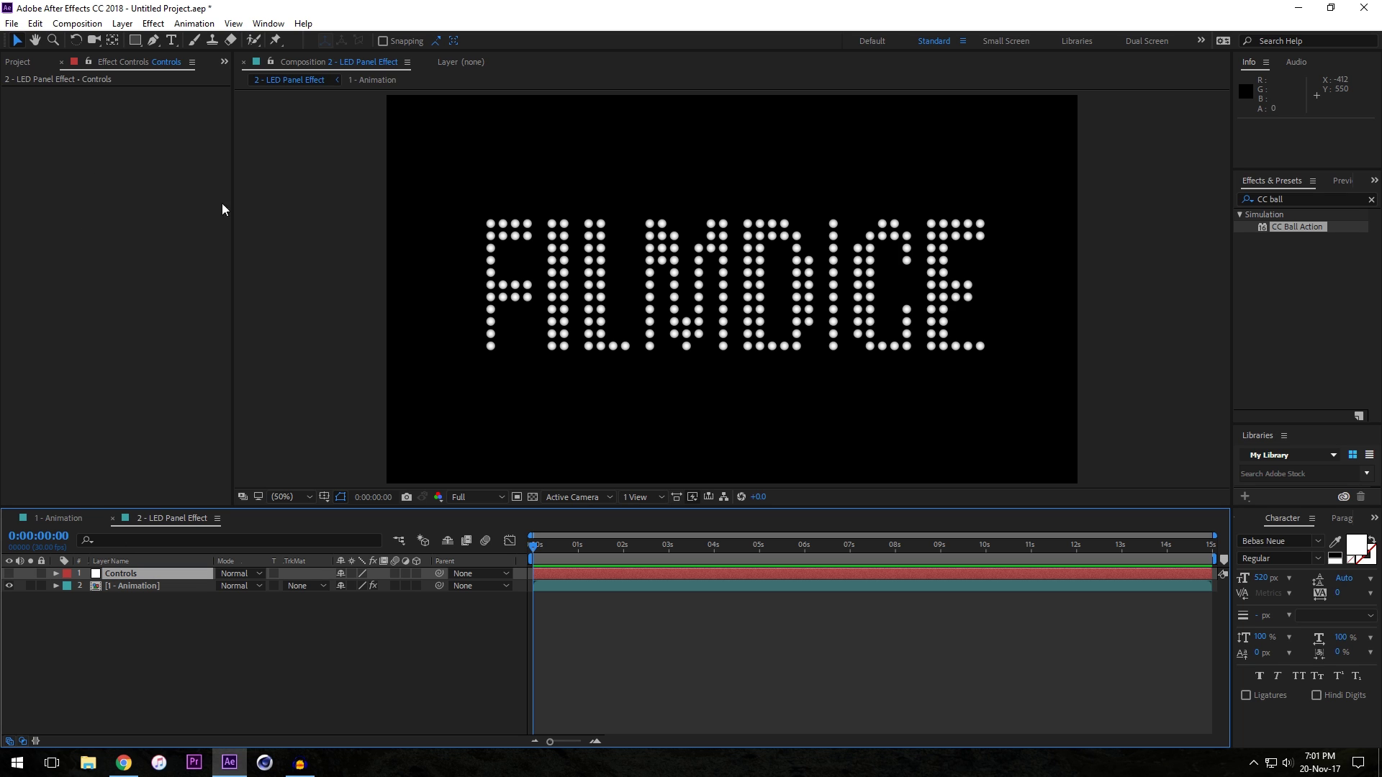
left_click(1372, 199)
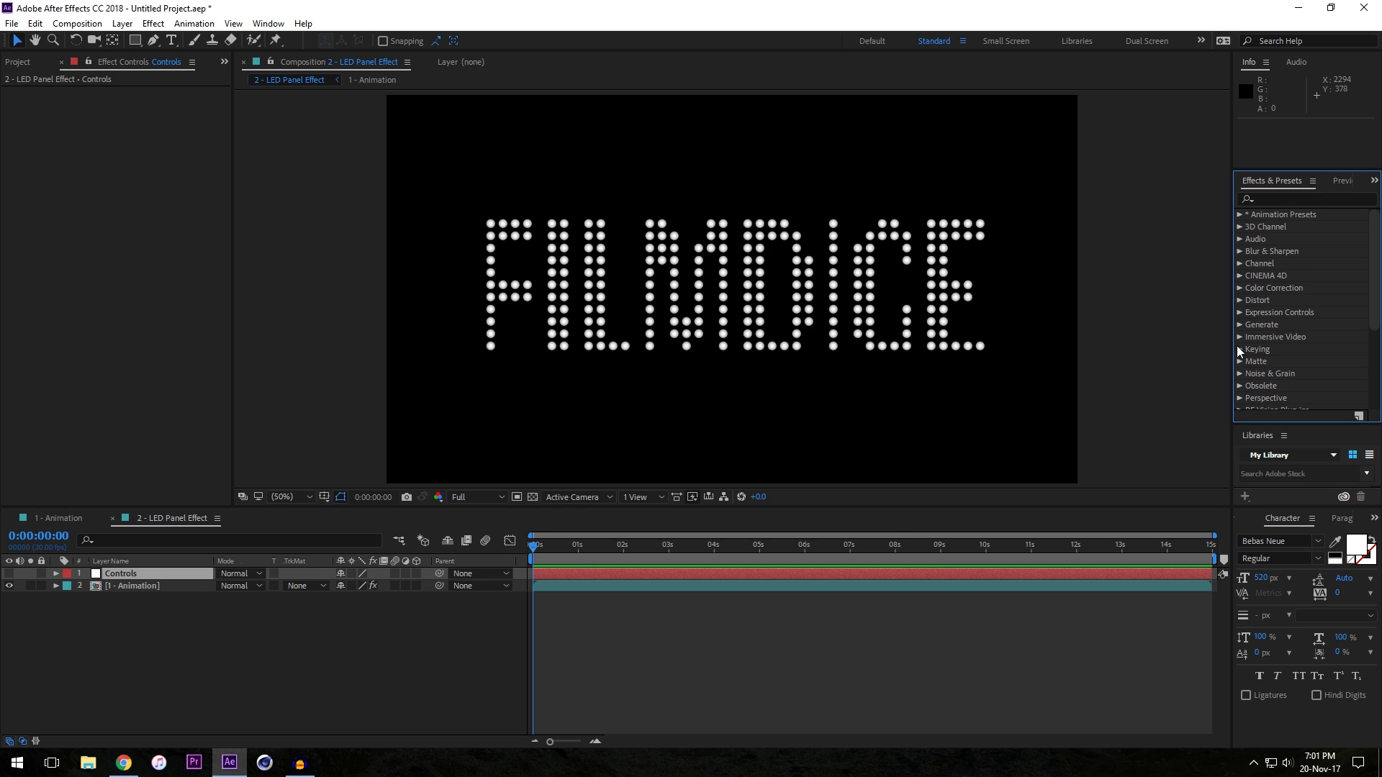
- Add a Slider Control to the Controls layer and name it 'Grid Spacing'
right_click(128, 210)
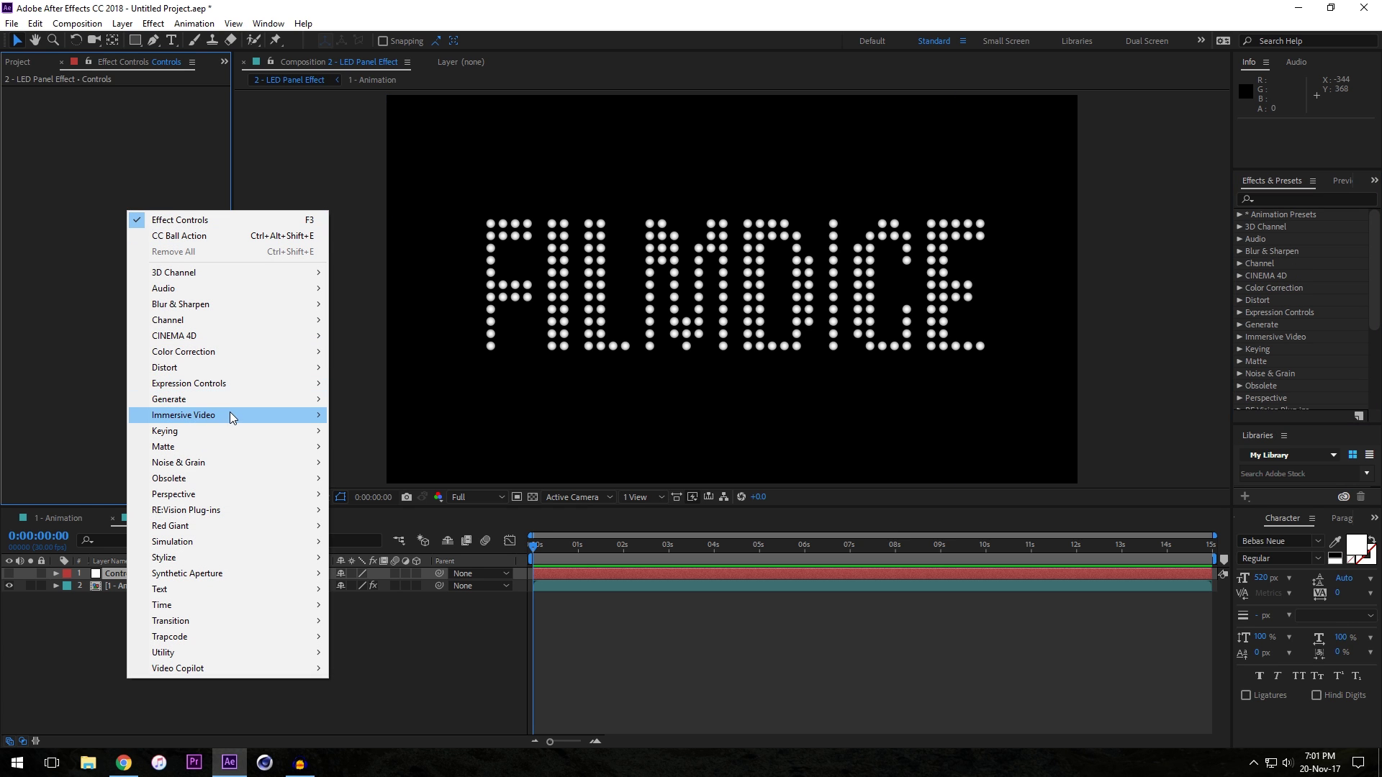
mouse_move(236, 382)
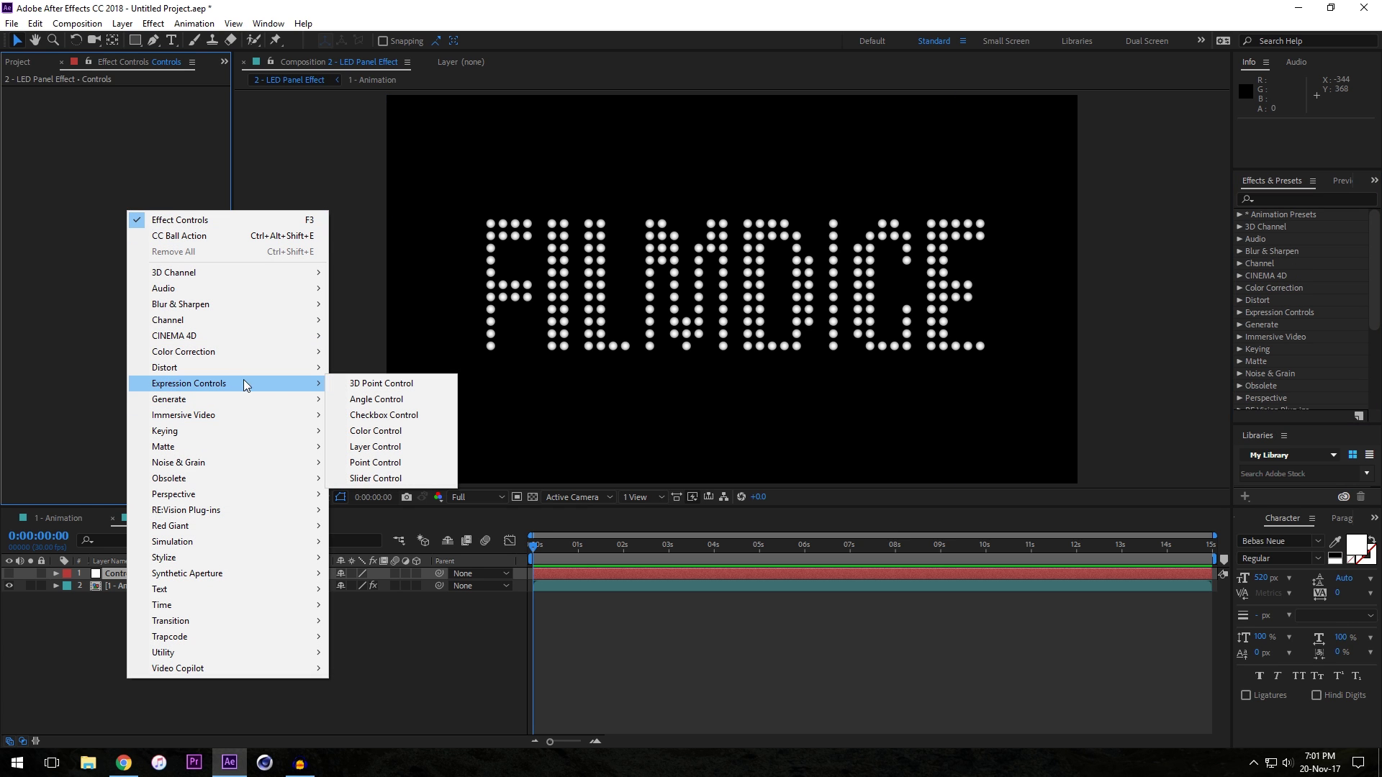
left_click(376, 480)
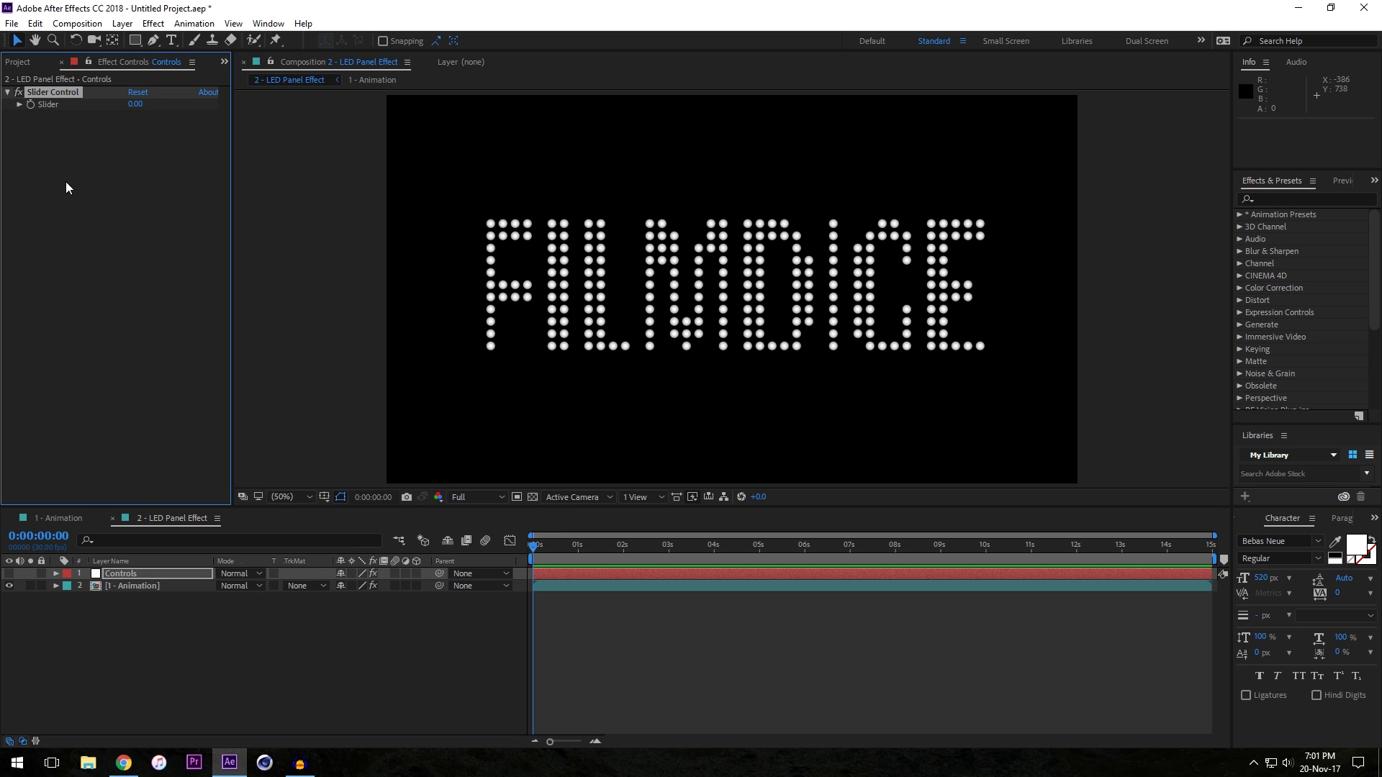
left_click(145, 585)
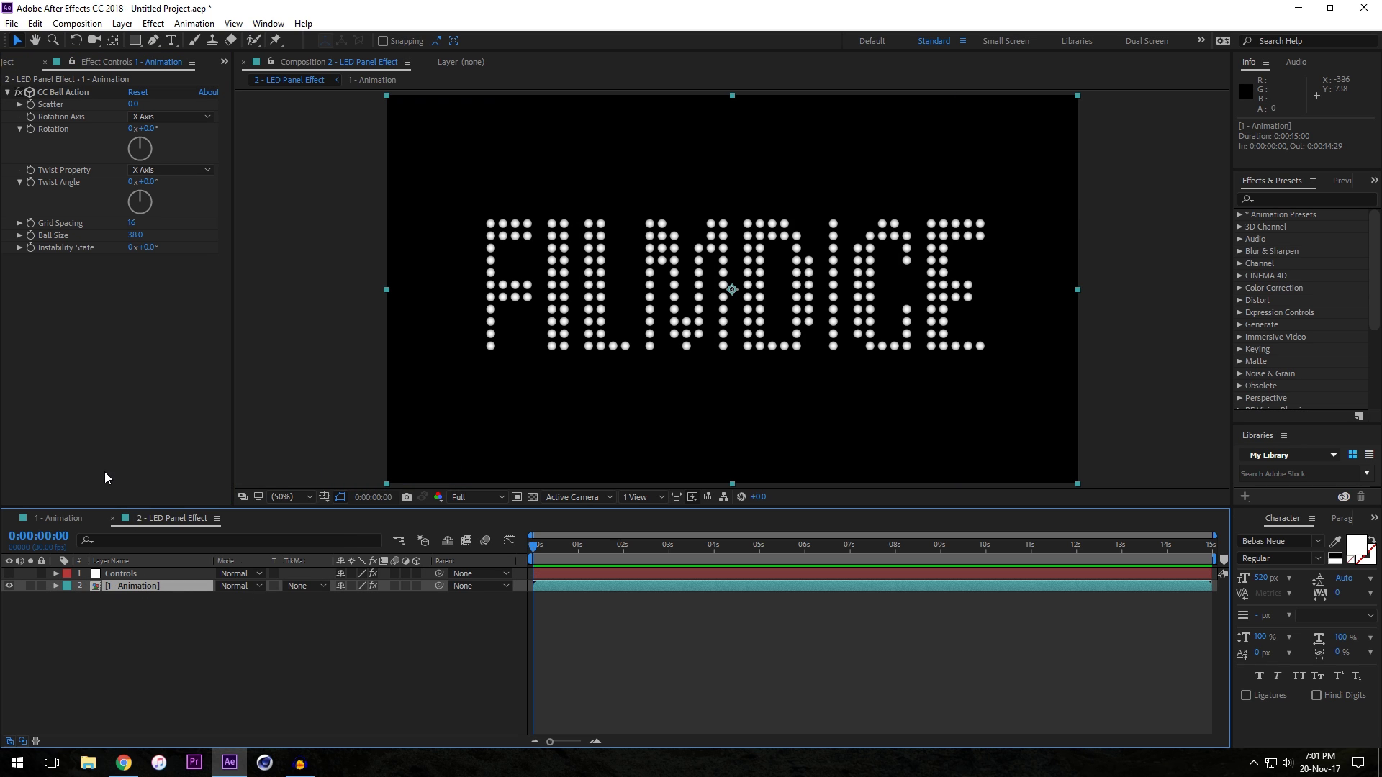
left_click(57, 235)
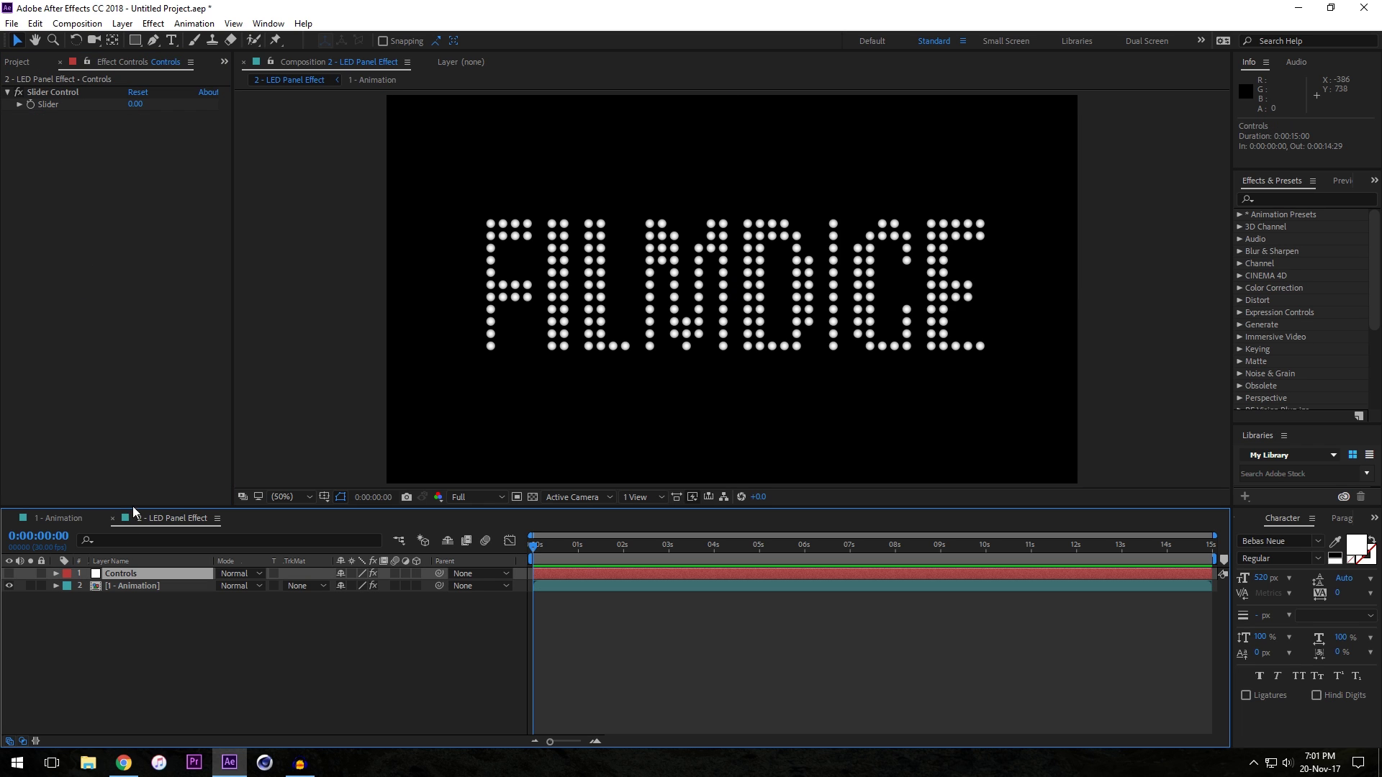
left_click(58, 89)
key("Return")
type("Grid Spacing")
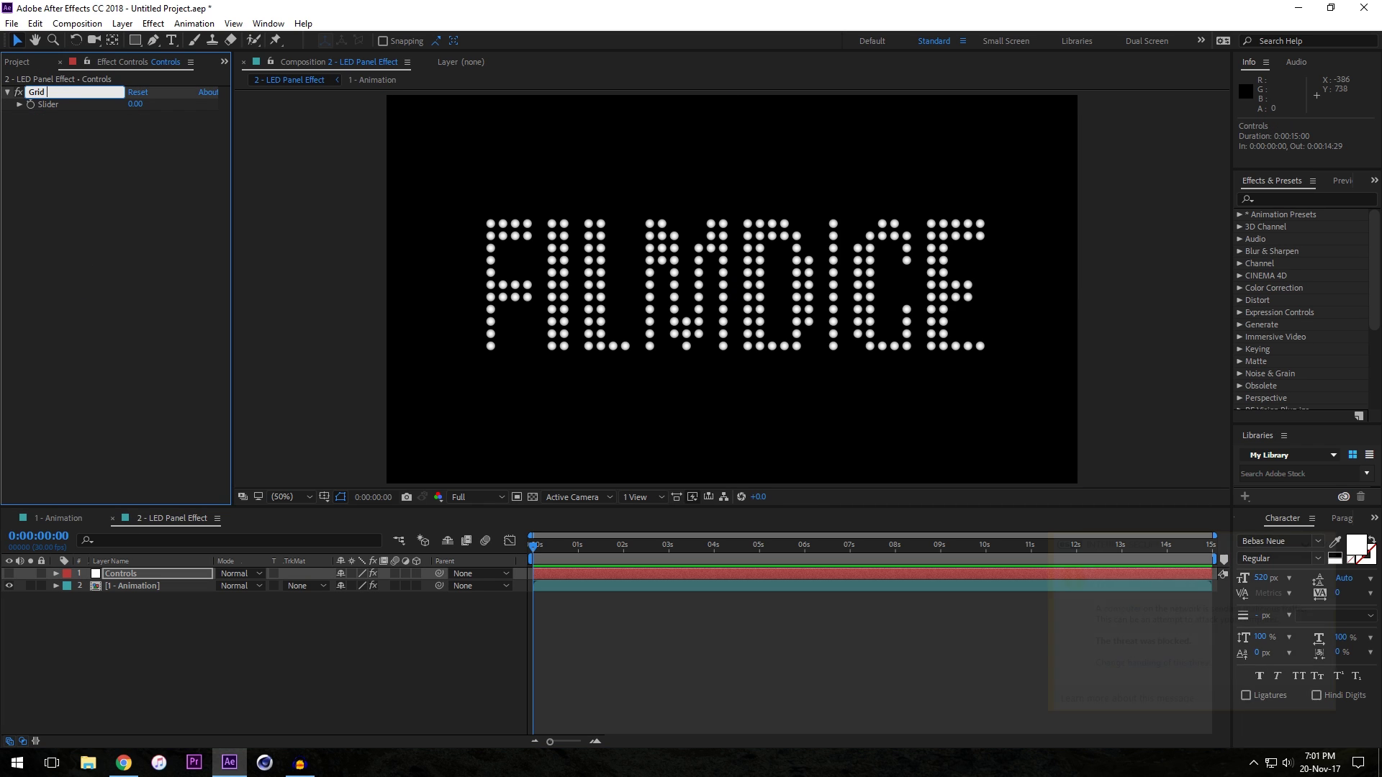
key("Return")
- Duplicate the Grid Spacing slider and rename the copy 'Ball Size'
key("ctrl+d")
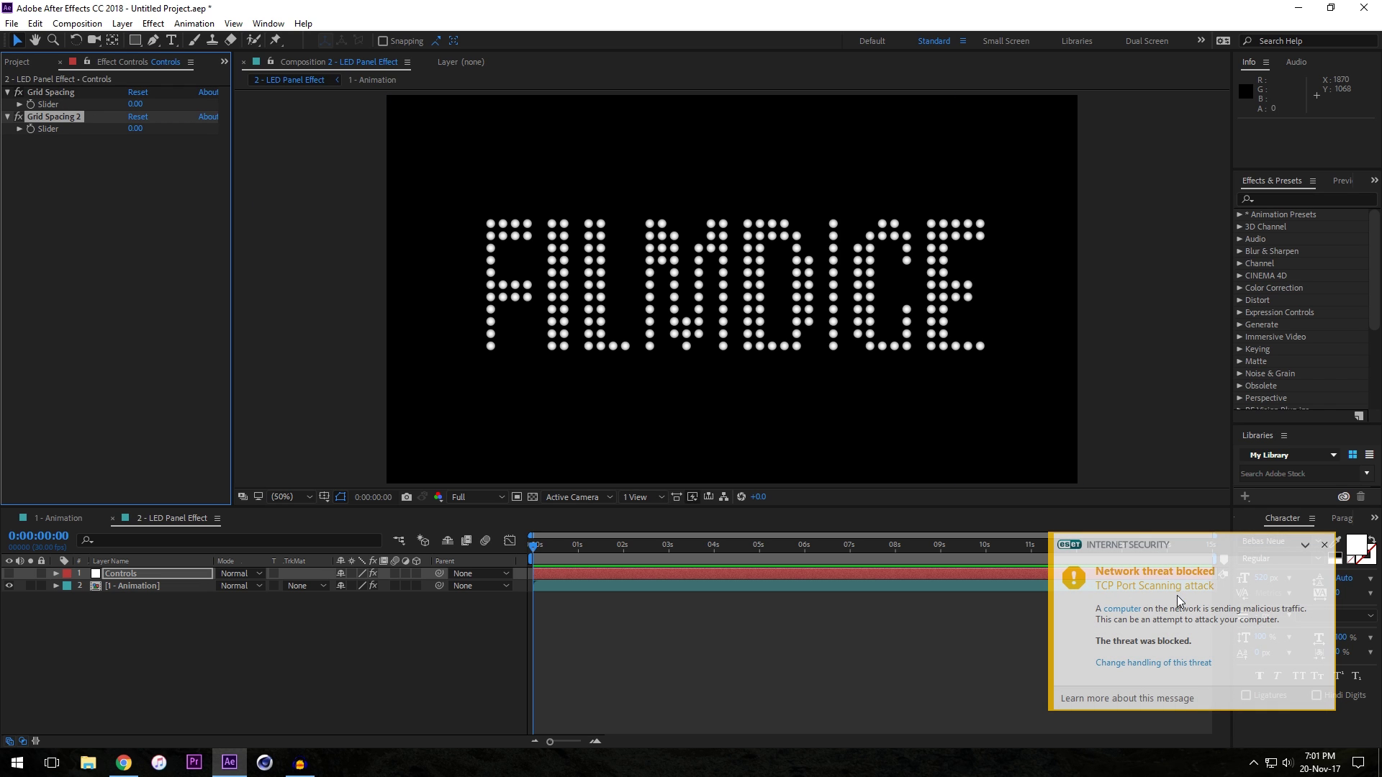
left_click_drag(1182, 545, 690, 252)
left_click(47, 121)
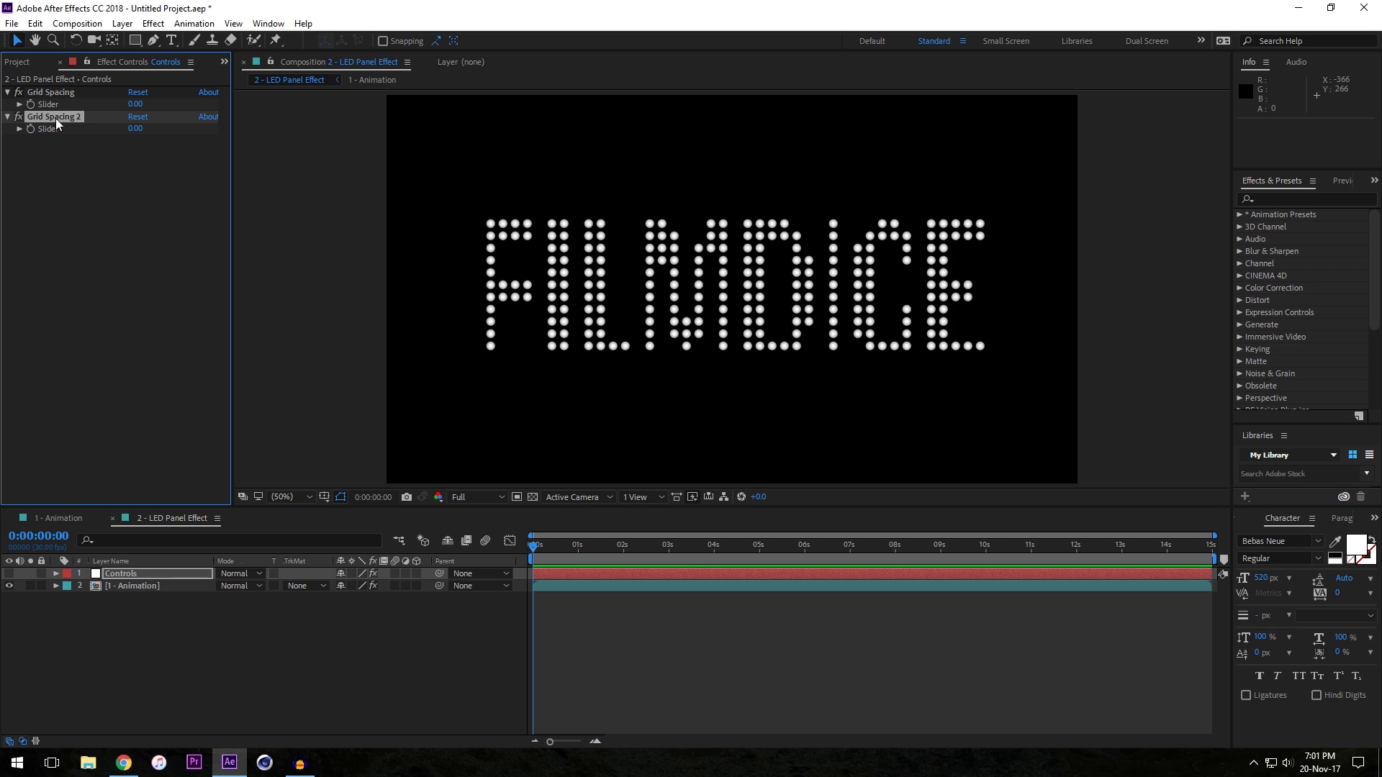
key("Return")
left_click(101, 116)
key("ctrl+a")
key("BackSpace")
type("Ball Size")
key("Return")
- Lock the Effect Controls panel on the Controls sliders and select the animation layer
left_click(127, 587)
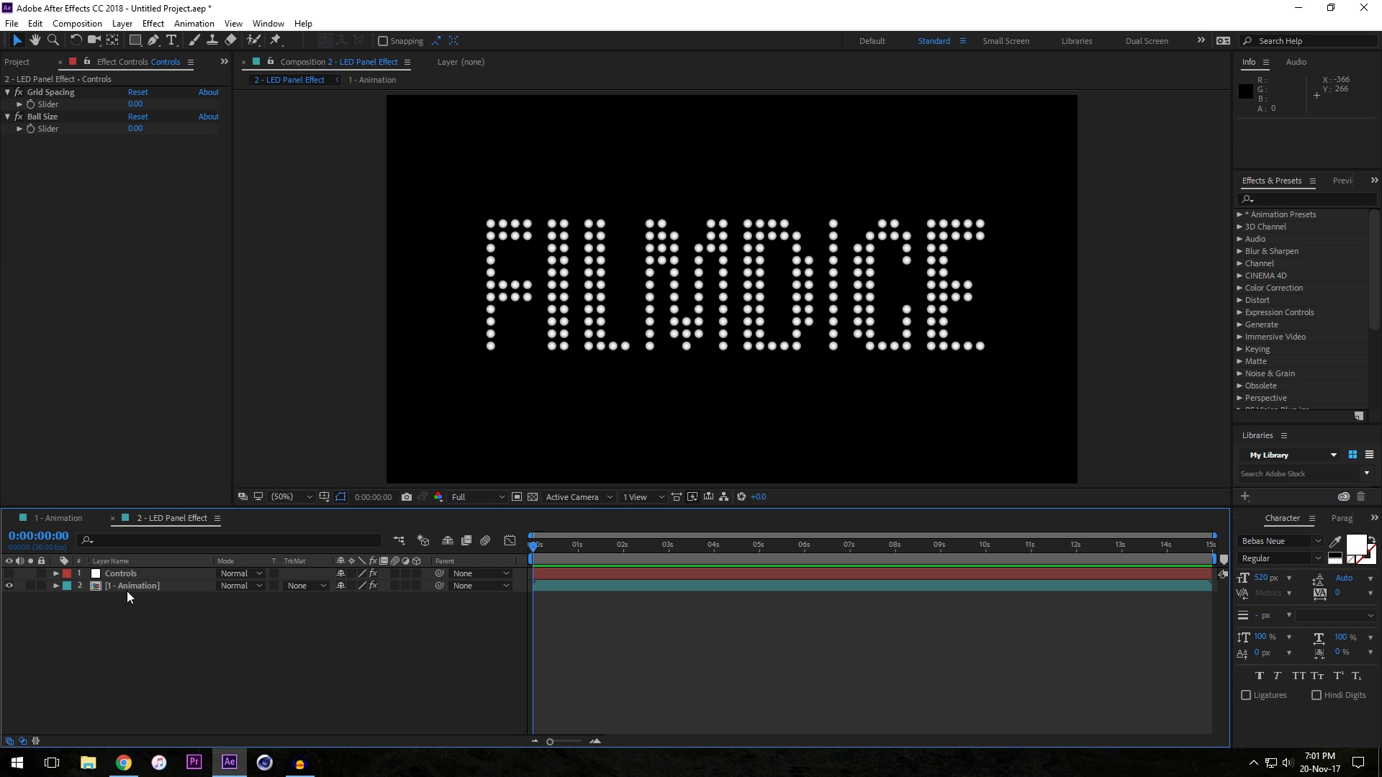
left_click(116, 571)
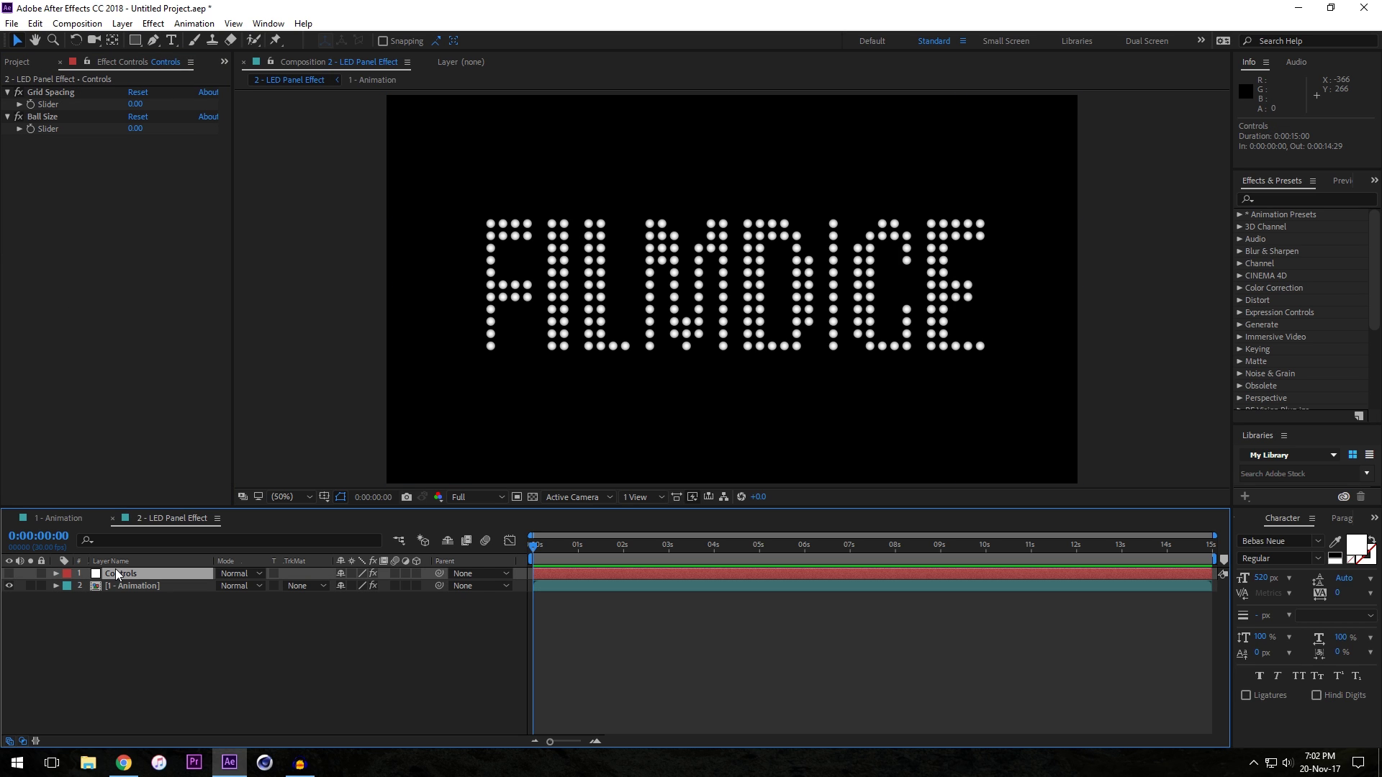
left_click(87, 62)
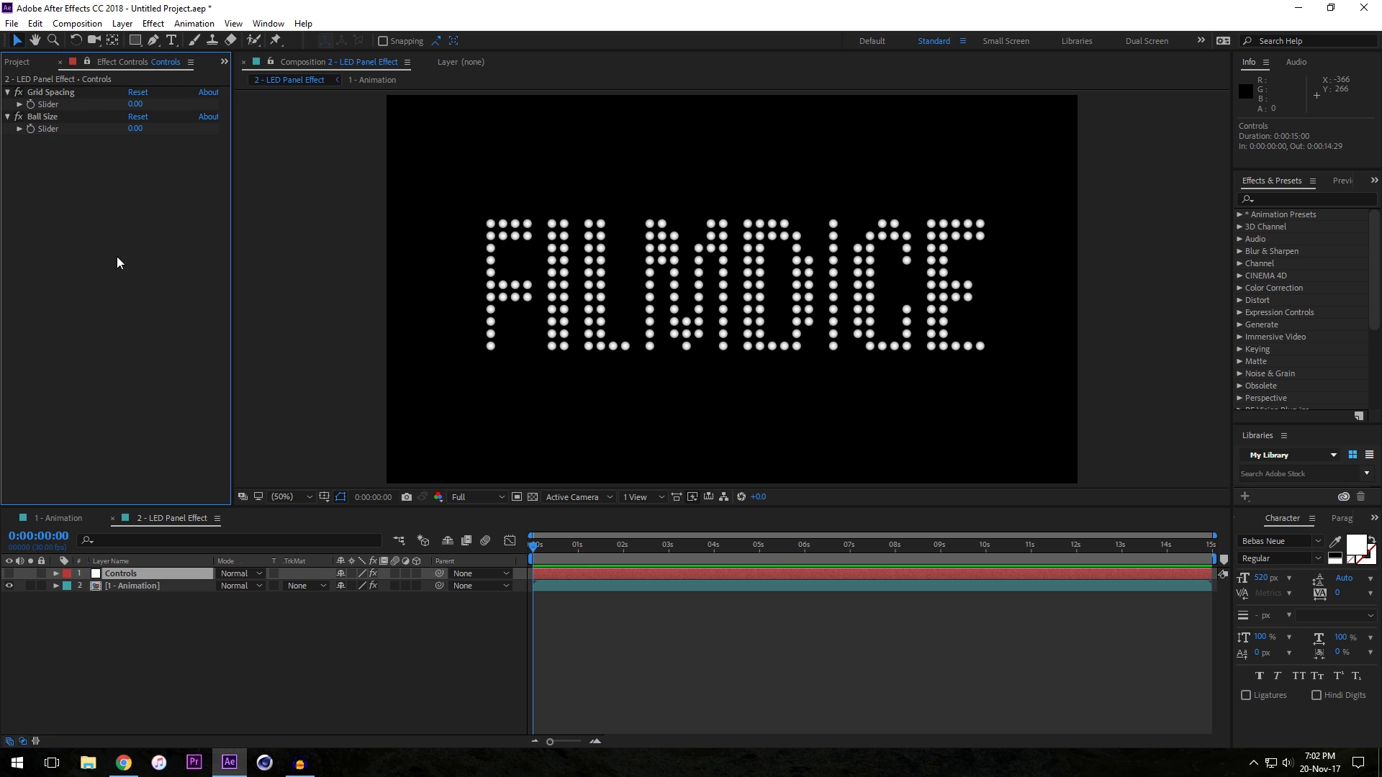
left_click(128, 586)
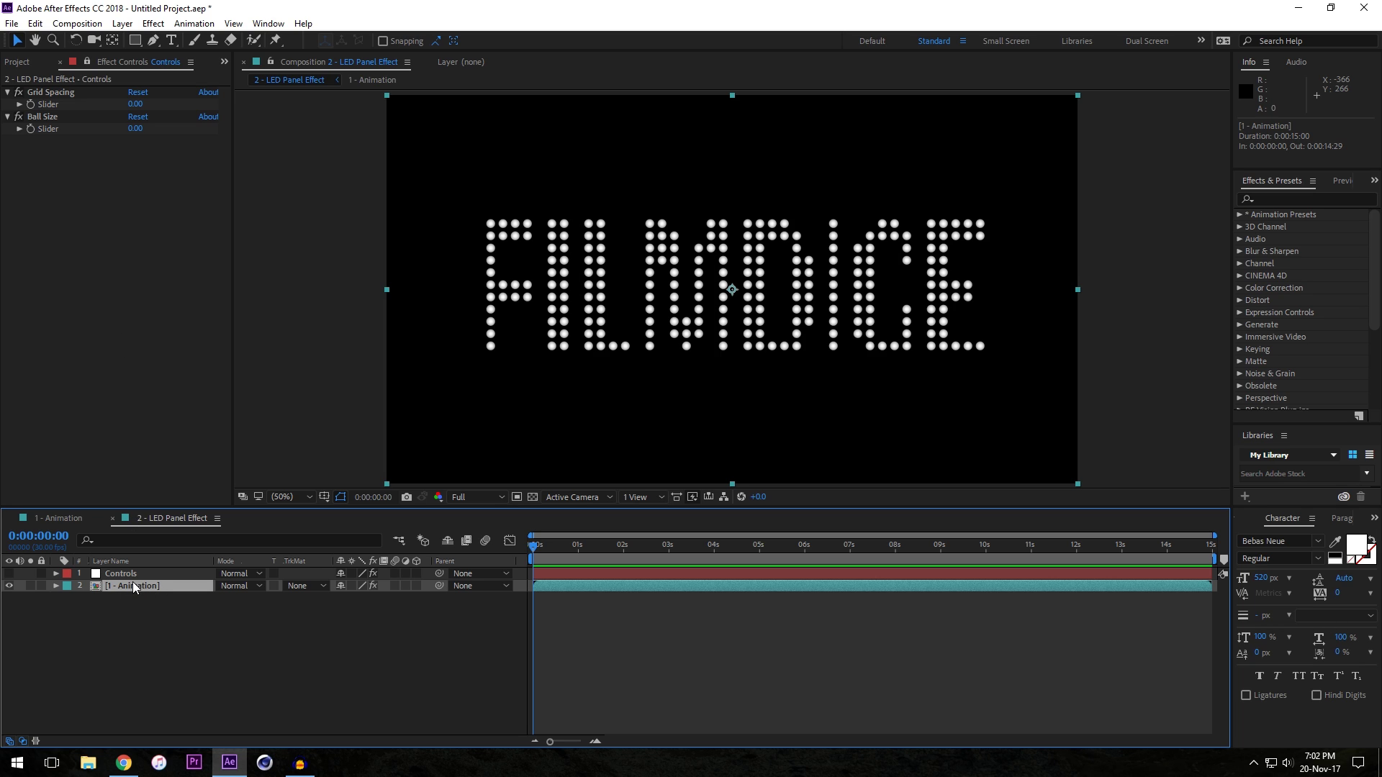
- Link CC Ball Action's Grid Spacing and Ball Size to the Controls sliders with pick-whip expressions
key("e")
left_click(80, 599)
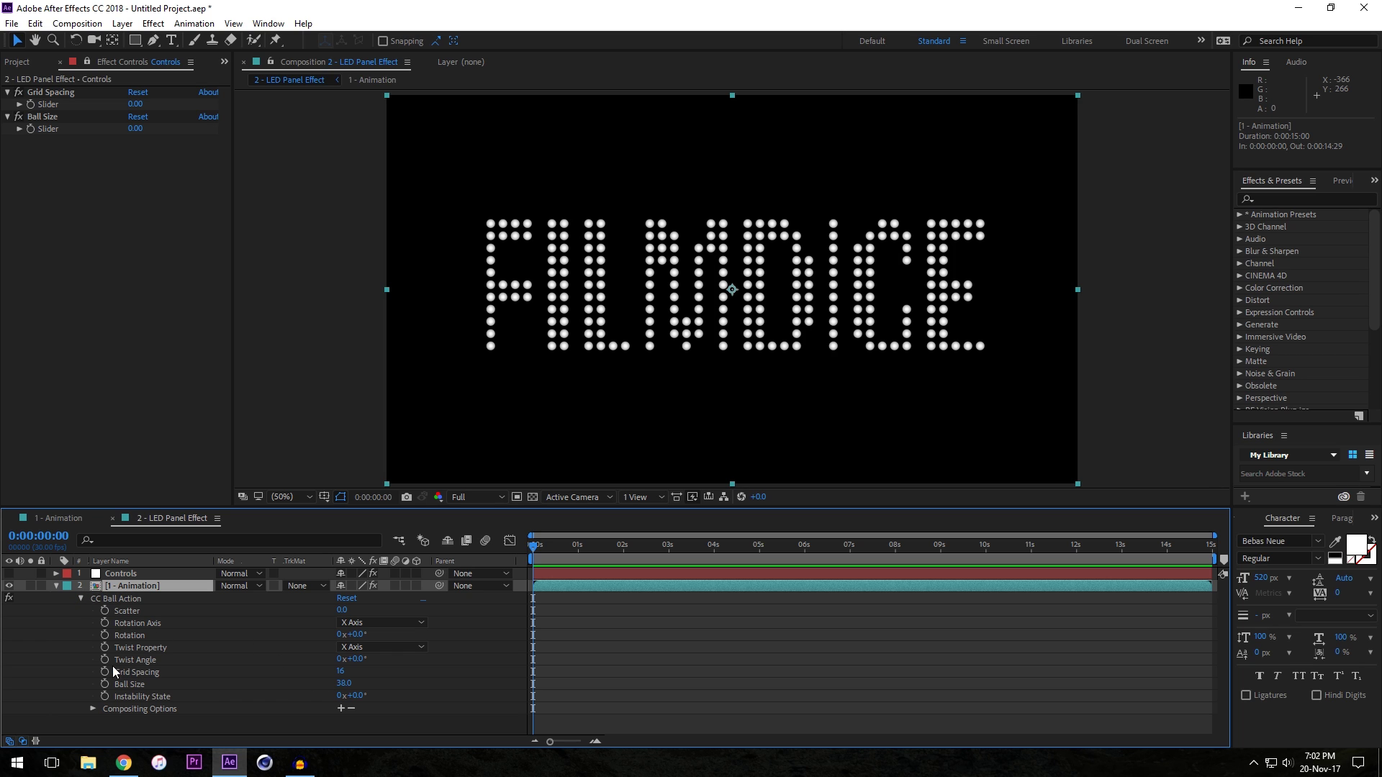
left_click(143, 673)
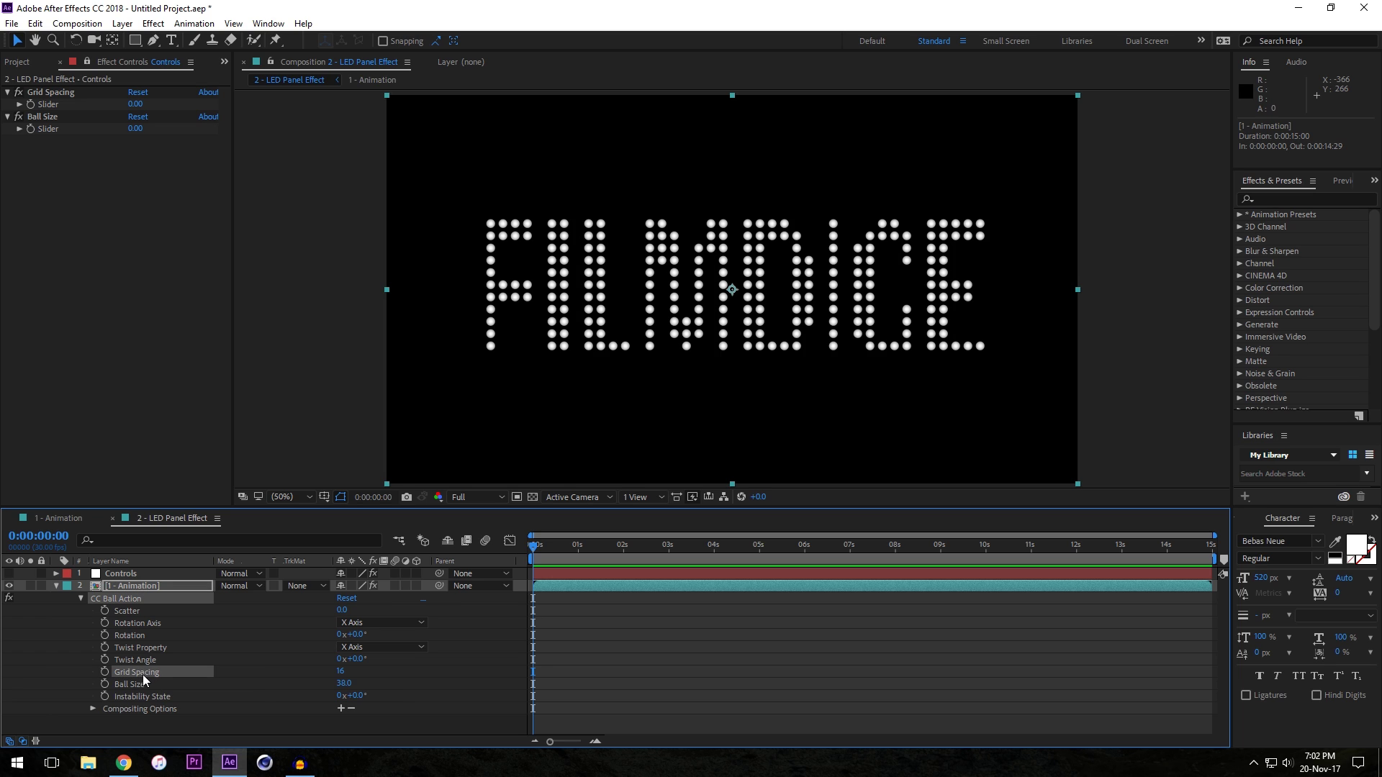
left_click(105, 673, "alt")
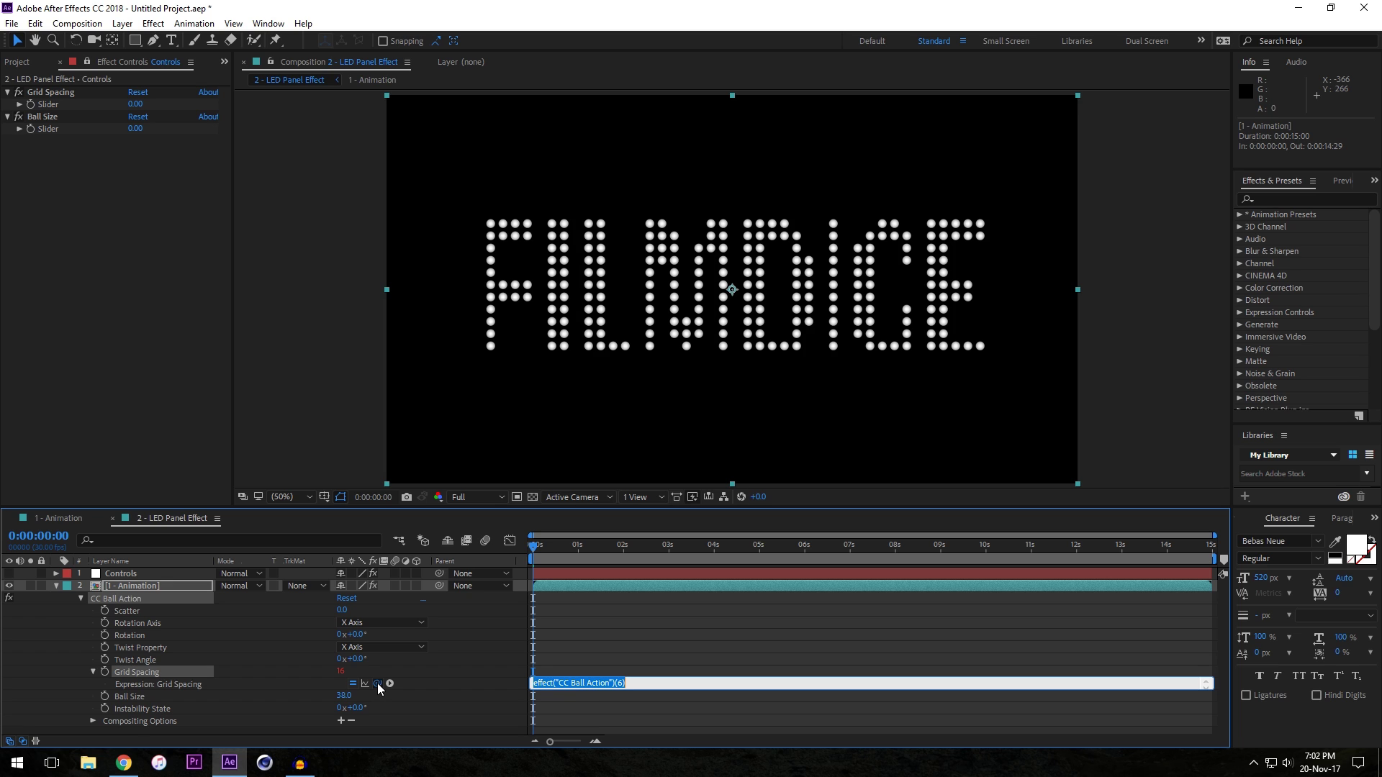
left_click_drag(377, 684, 63, 104)
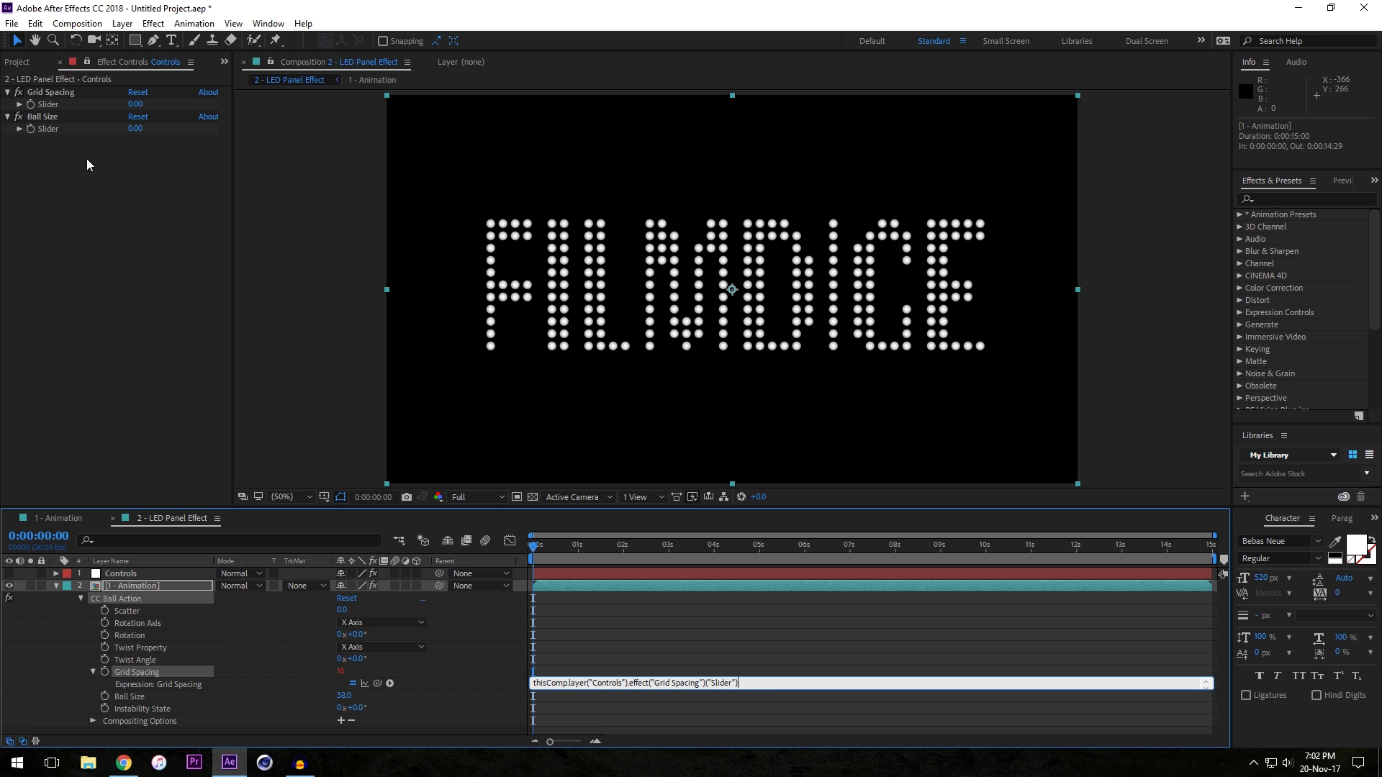
left_click(96, 249)
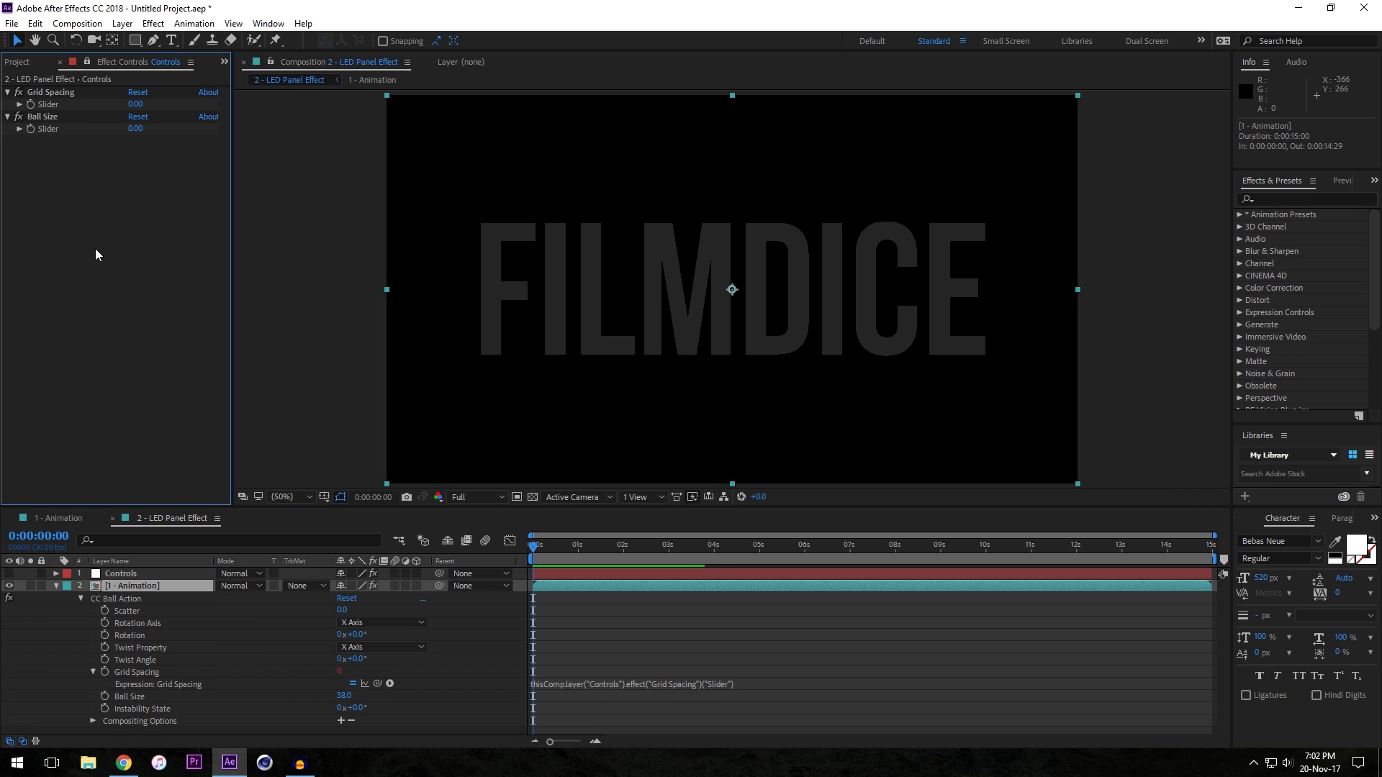
left_click(105, 696, "alt")
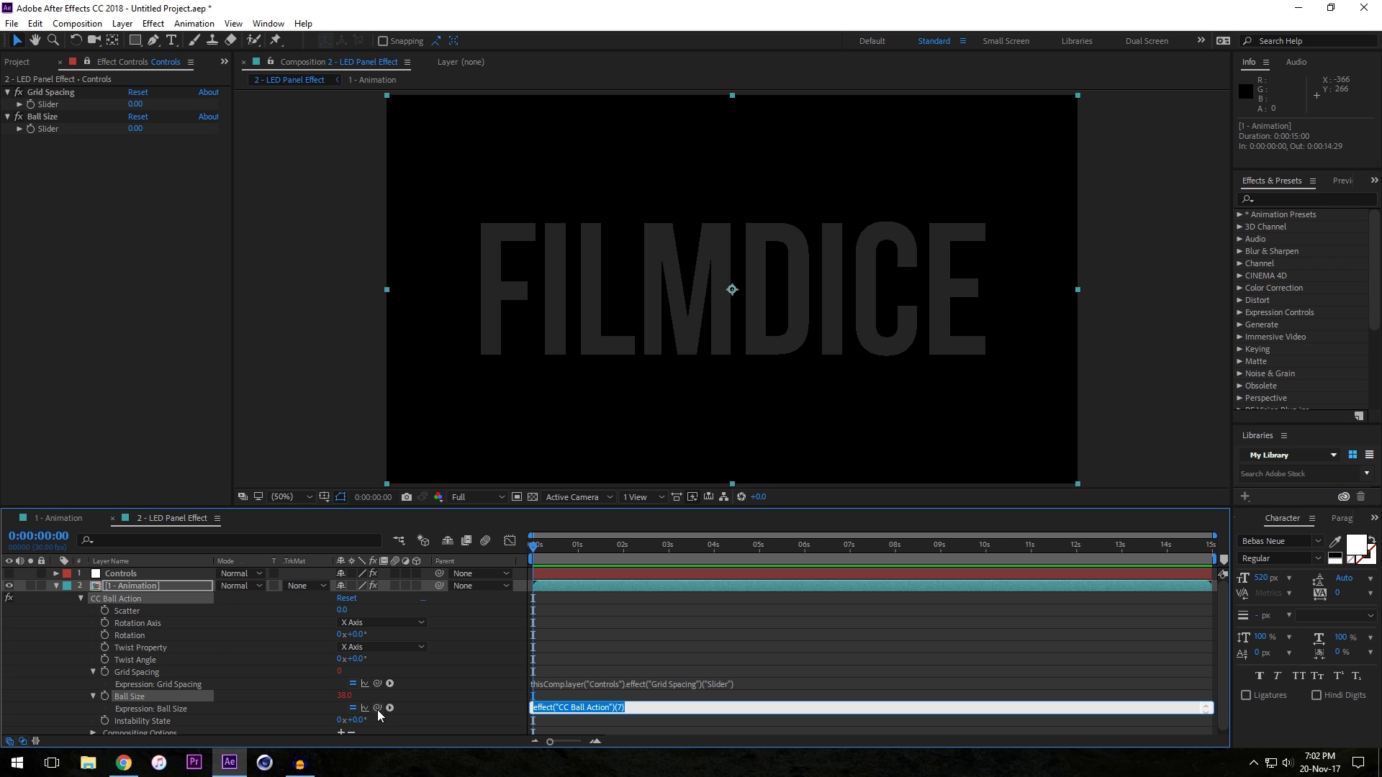
left_click_drag(377, 709, 62, 128)
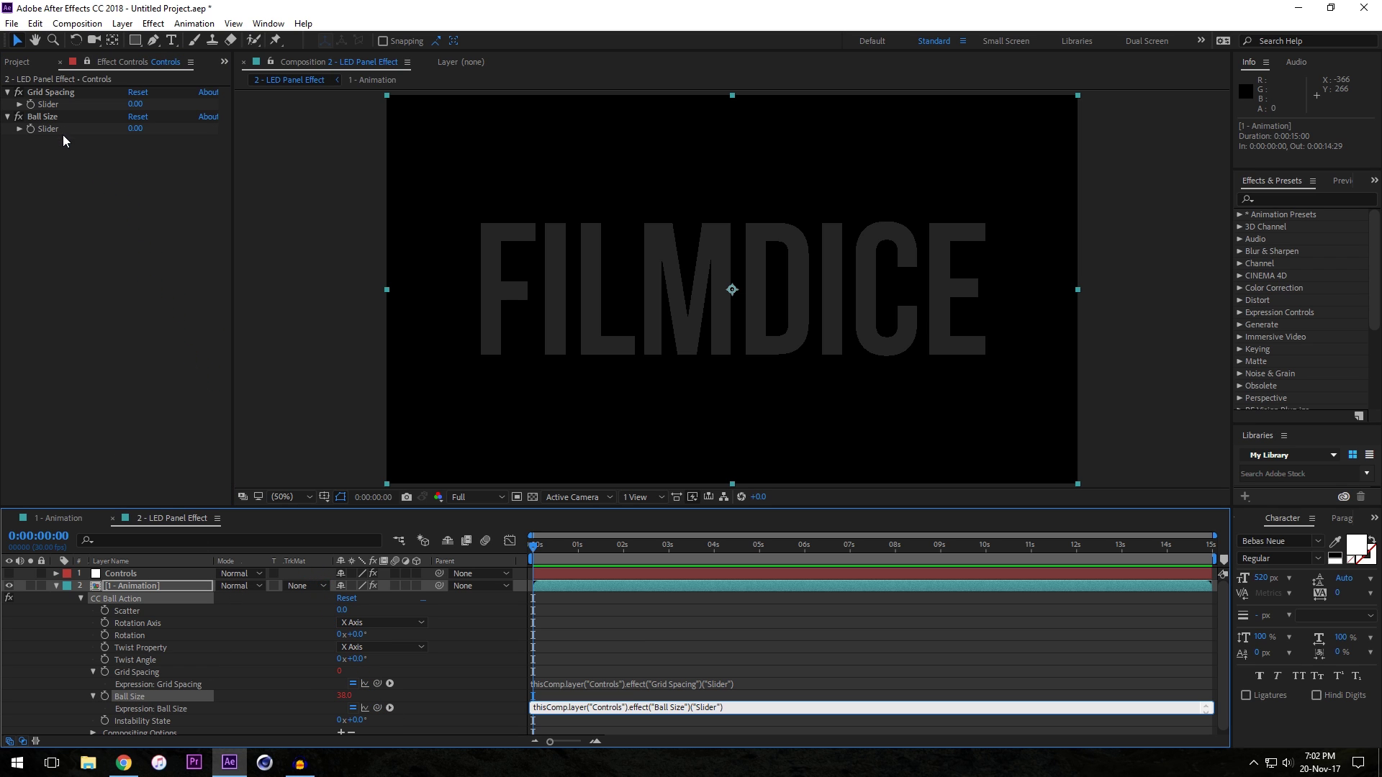
left_click(71, 196)
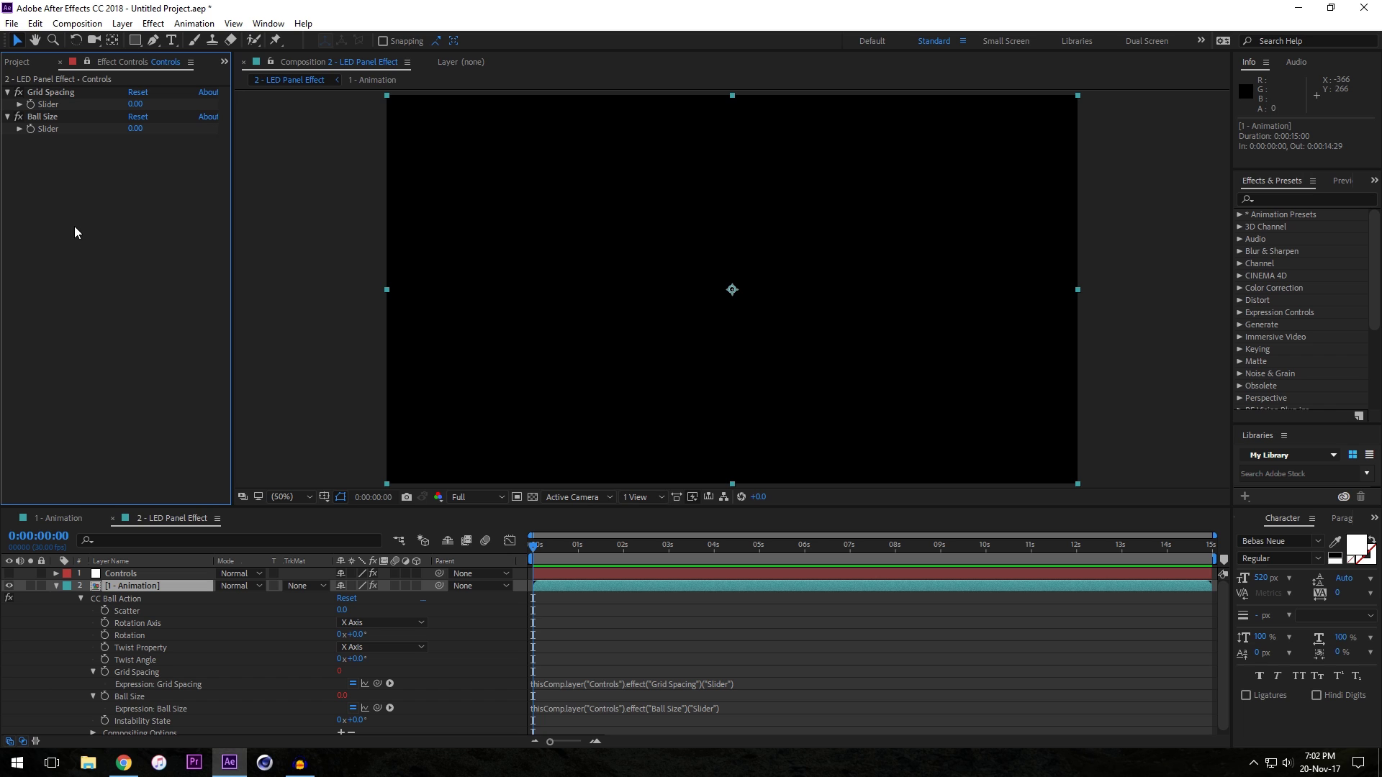
- Set the Controls sliders to Grid Spacing 16 and Ball Size 38
left_click(136, 104)
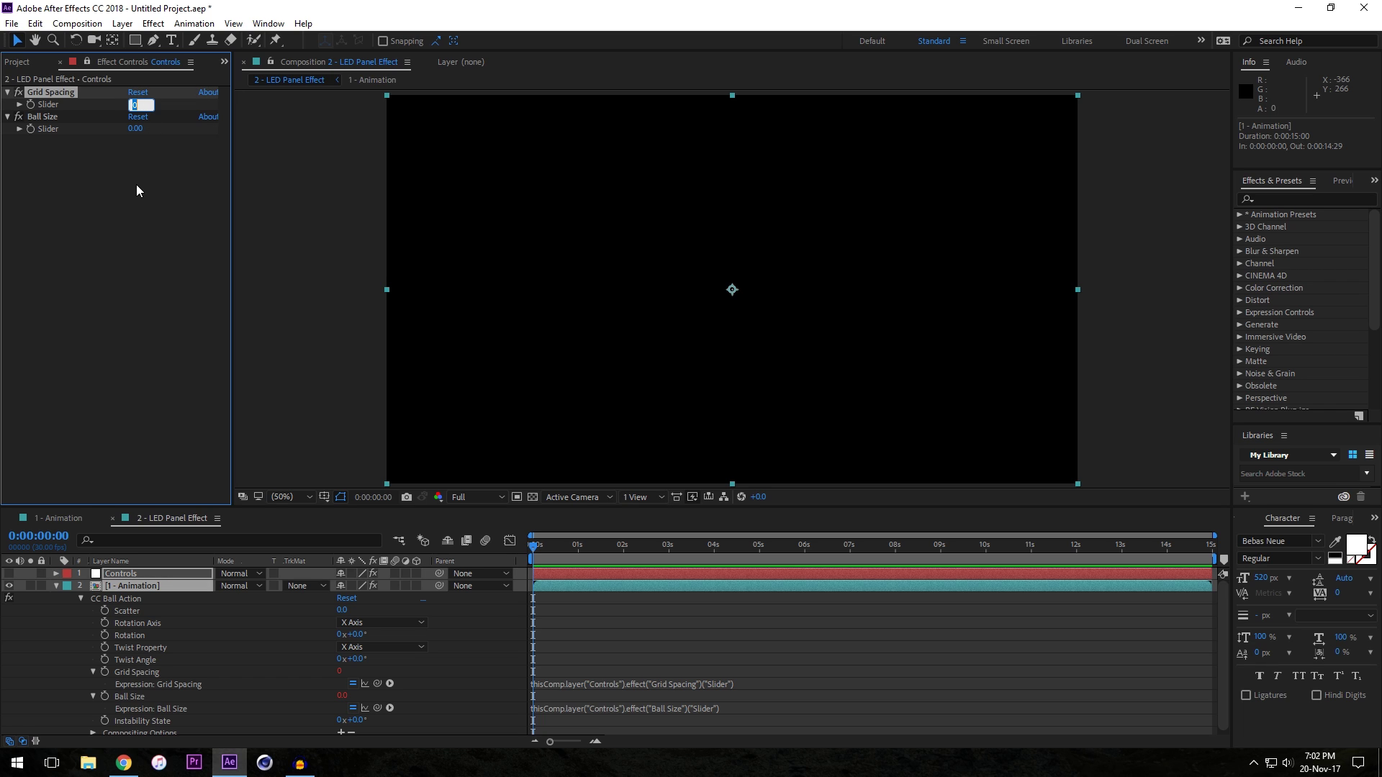
type("16")
key("Return")
left_click(135, 129)
type("38")
key("Return")
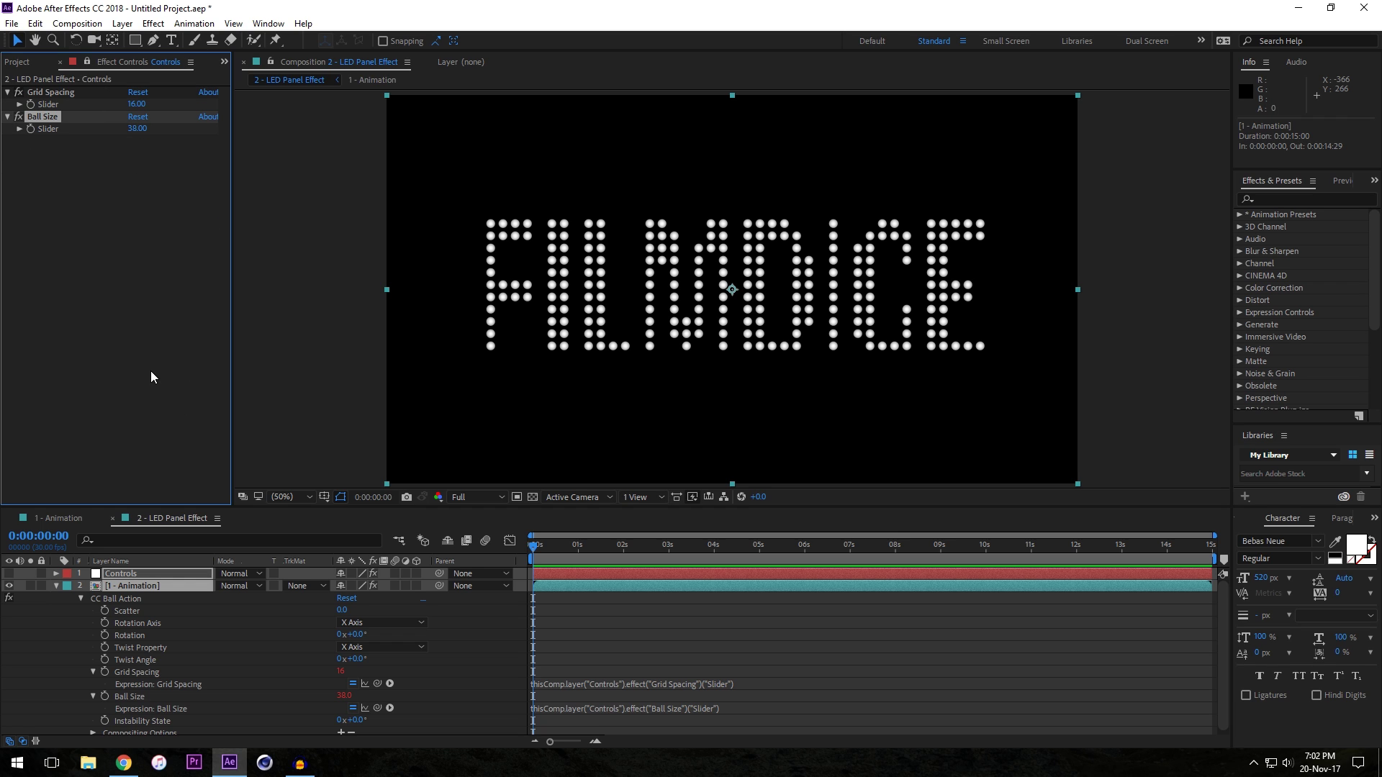
left_click(56, 586)
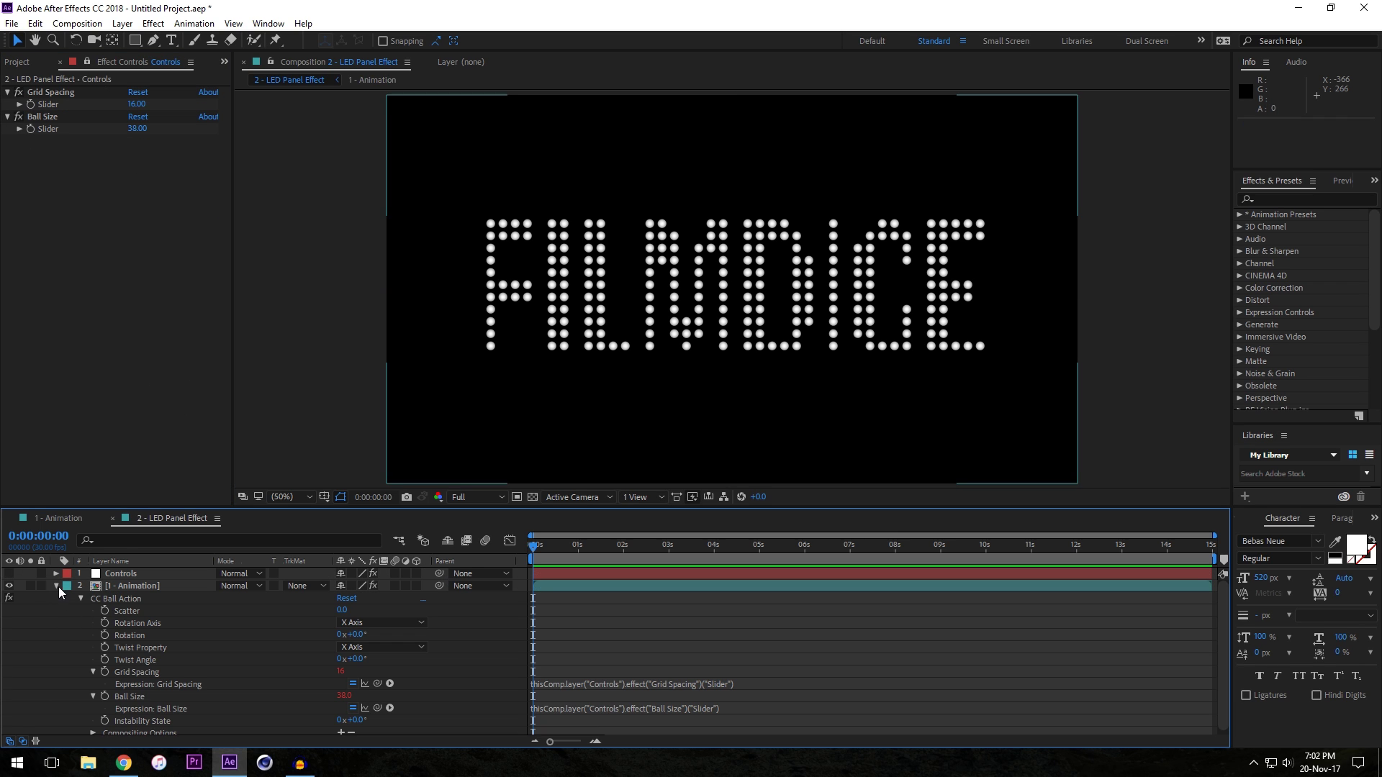
- Rename the [1 - Animation] layer to 'Base Layer'
left_click(108, 574)
left_click(119, 584)
left_click(136, 587, "ctrl")
left_click(142, 589)
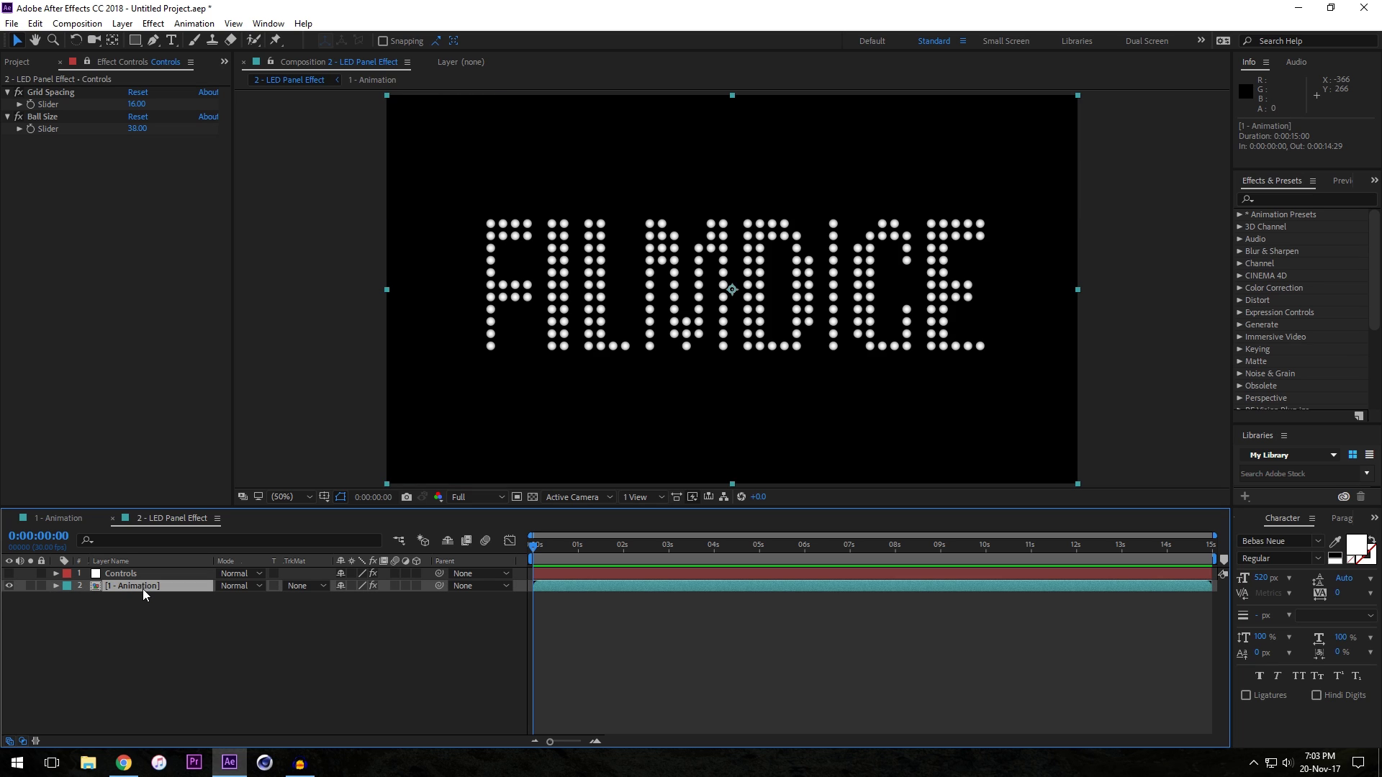
key("Return")
type("Base Layer")
key("Return")
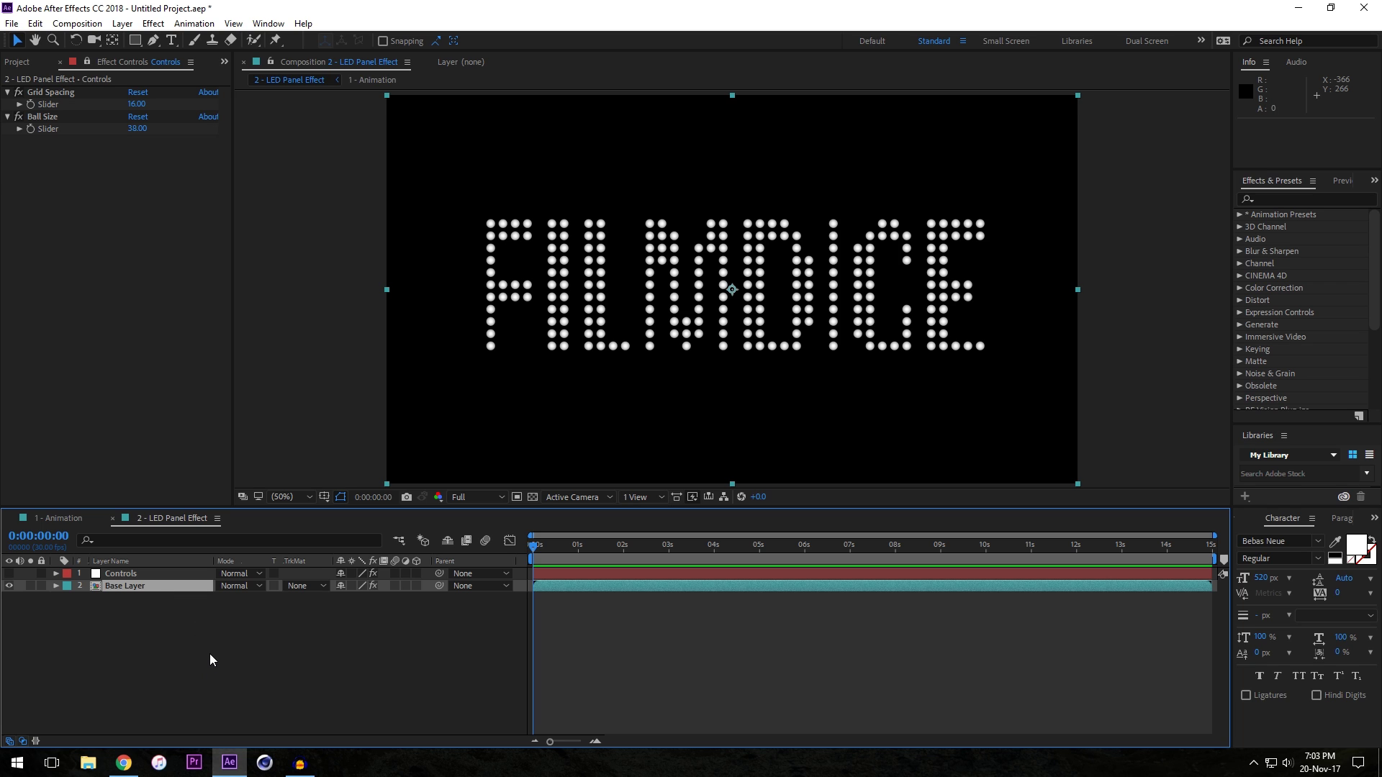
left_click(211, 659)
left_click(155, 590)
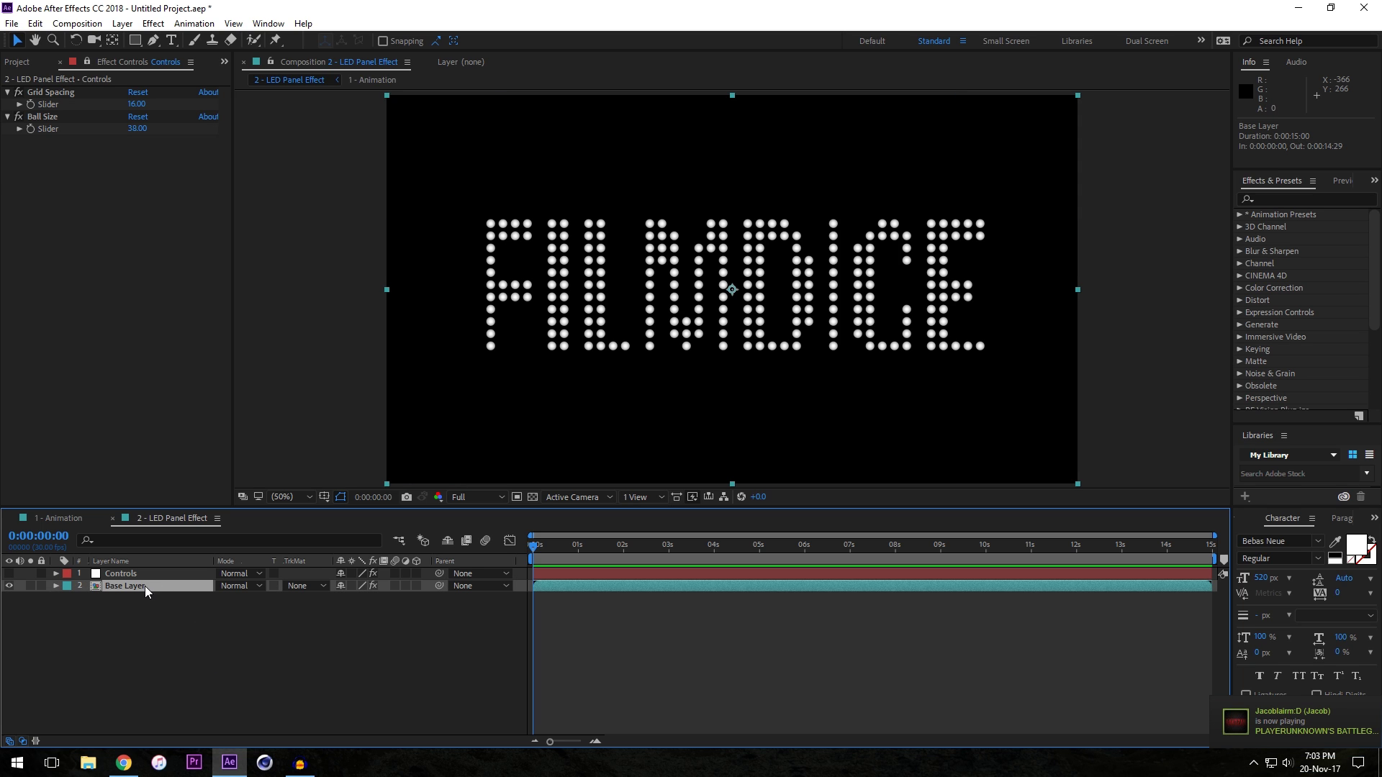
left_click(128, 574)
left_click(123, 585)
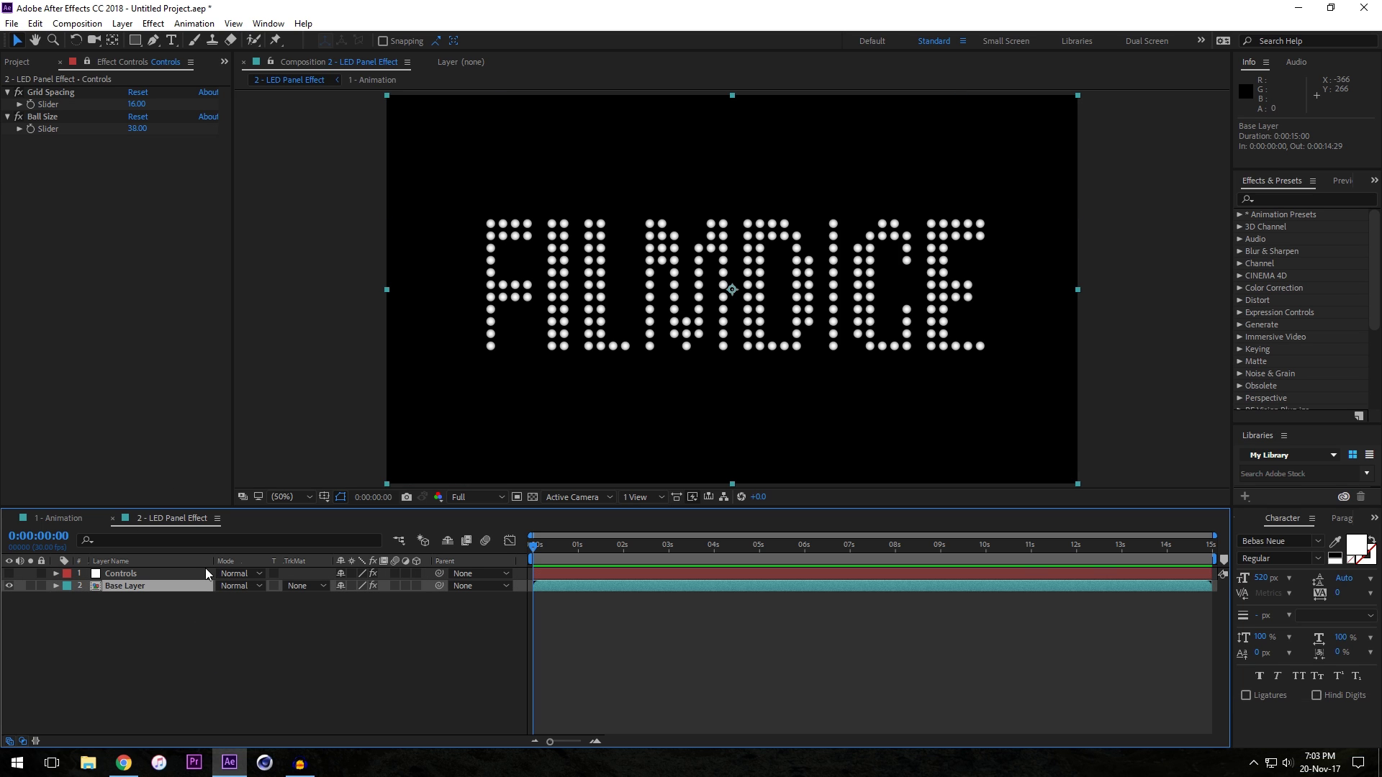
- Zoom in to inspect the dot lettering, then set the viewer back to Fit
left_click(322, 361)
left_click(347, 625)
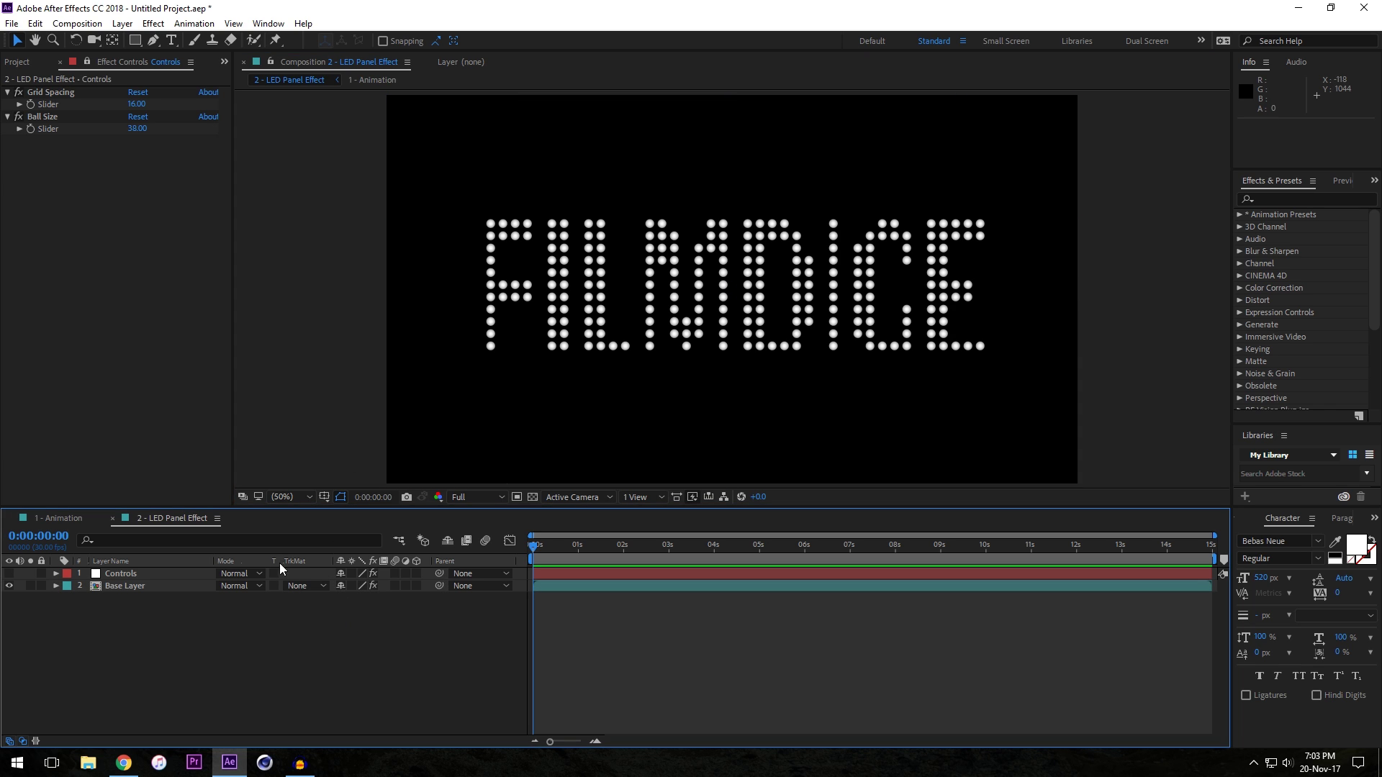
key("period")
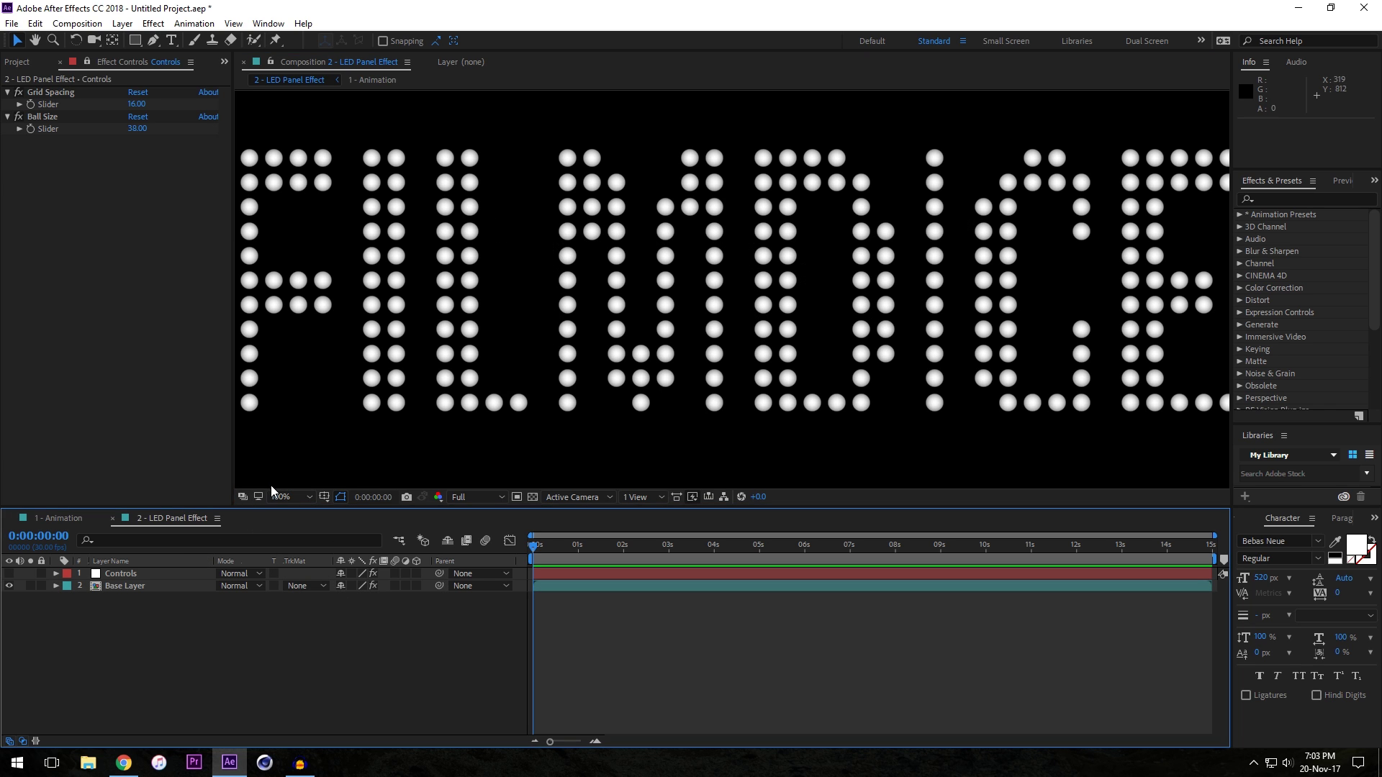
key("comma")
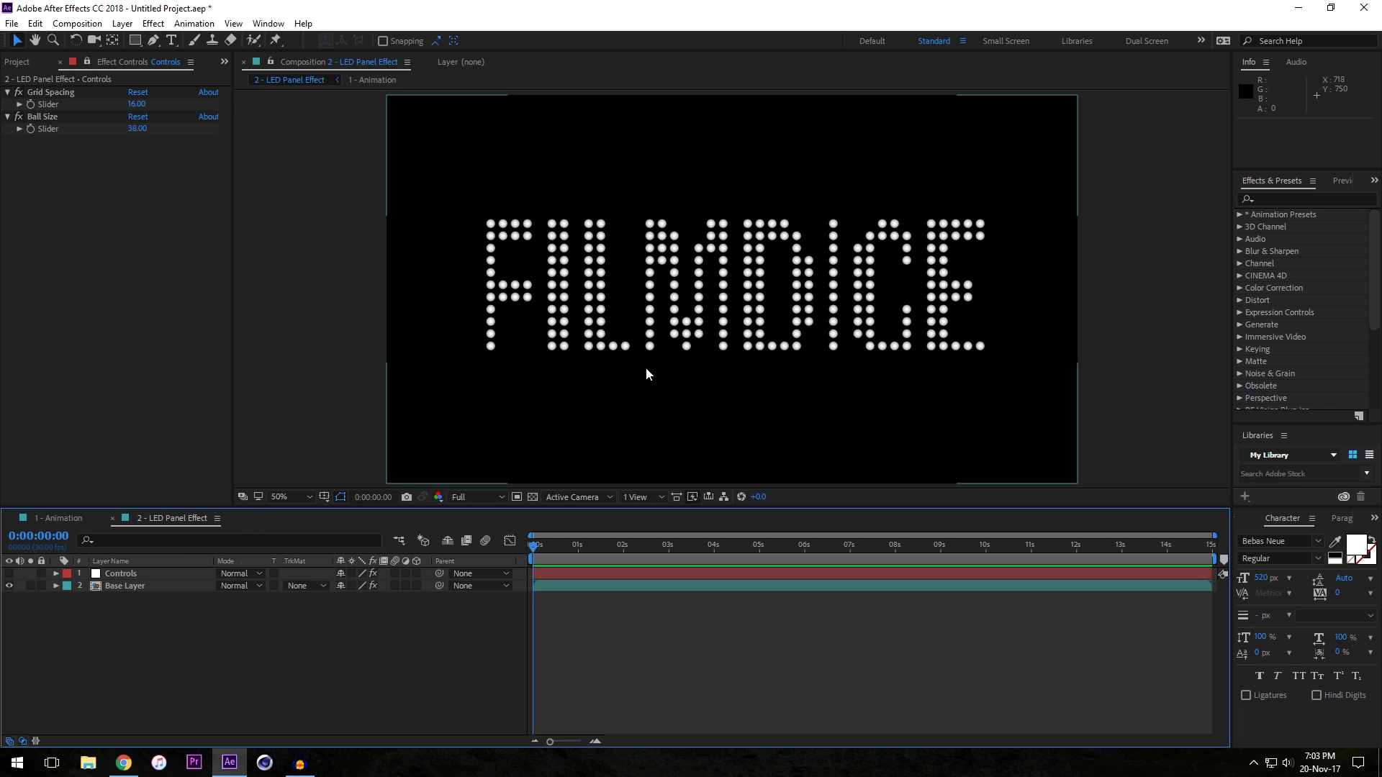
key("period")
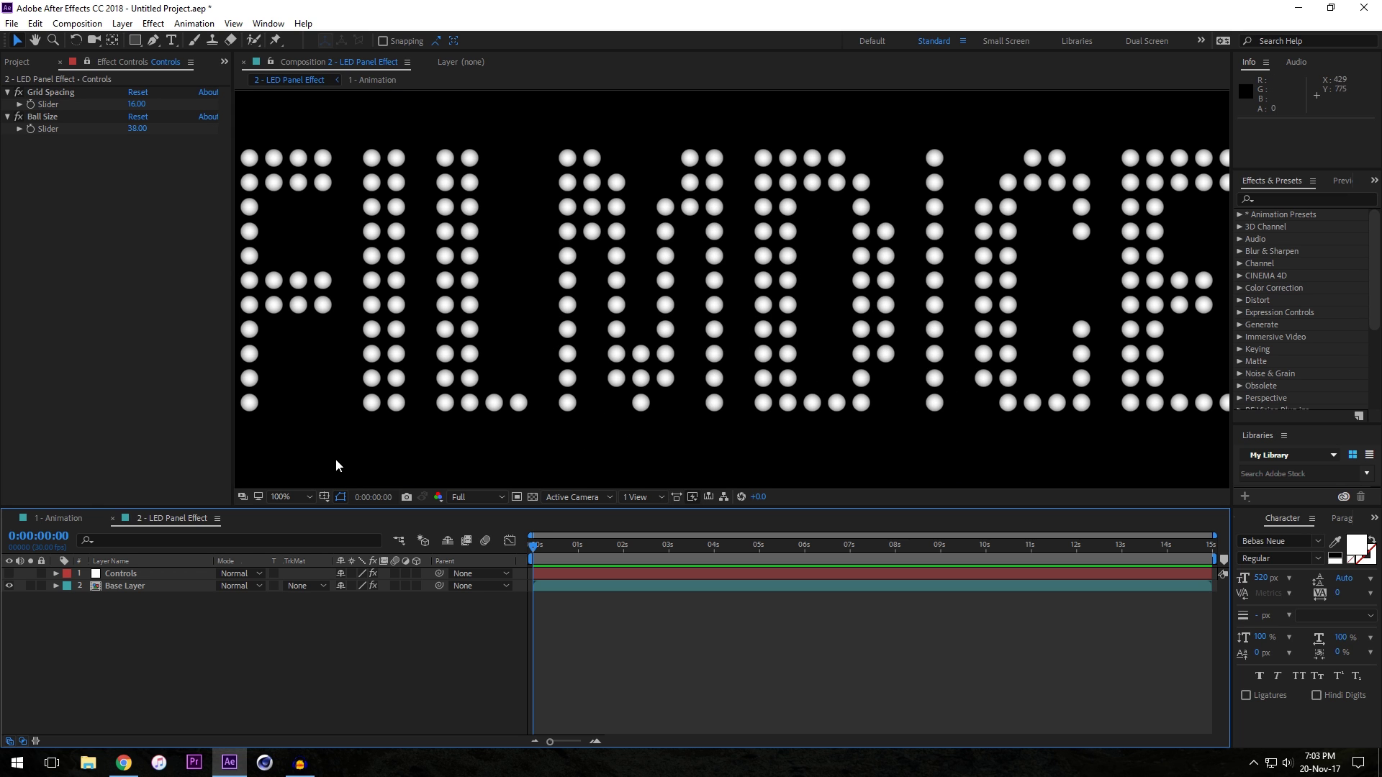
left_click(288, 497)
left_click(314, 239)
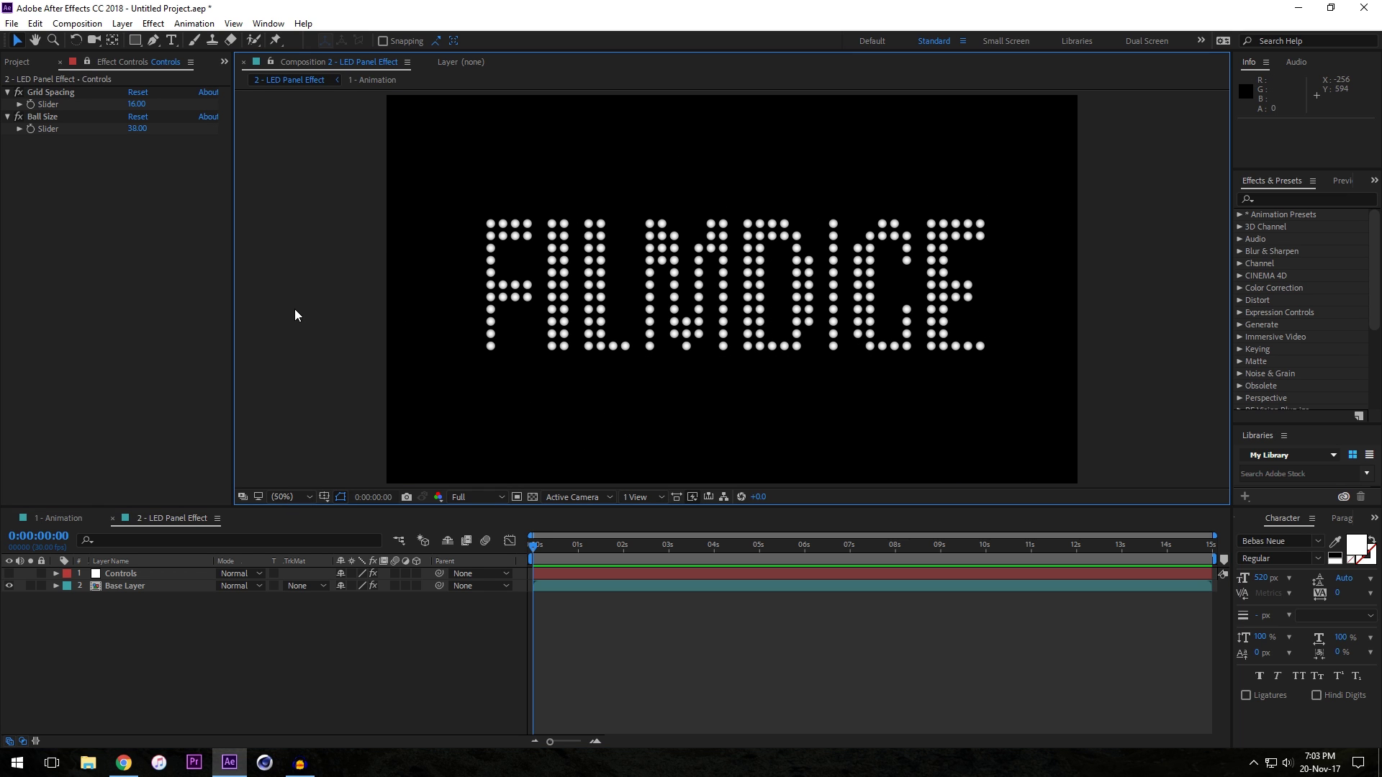
left_click(92, 622)
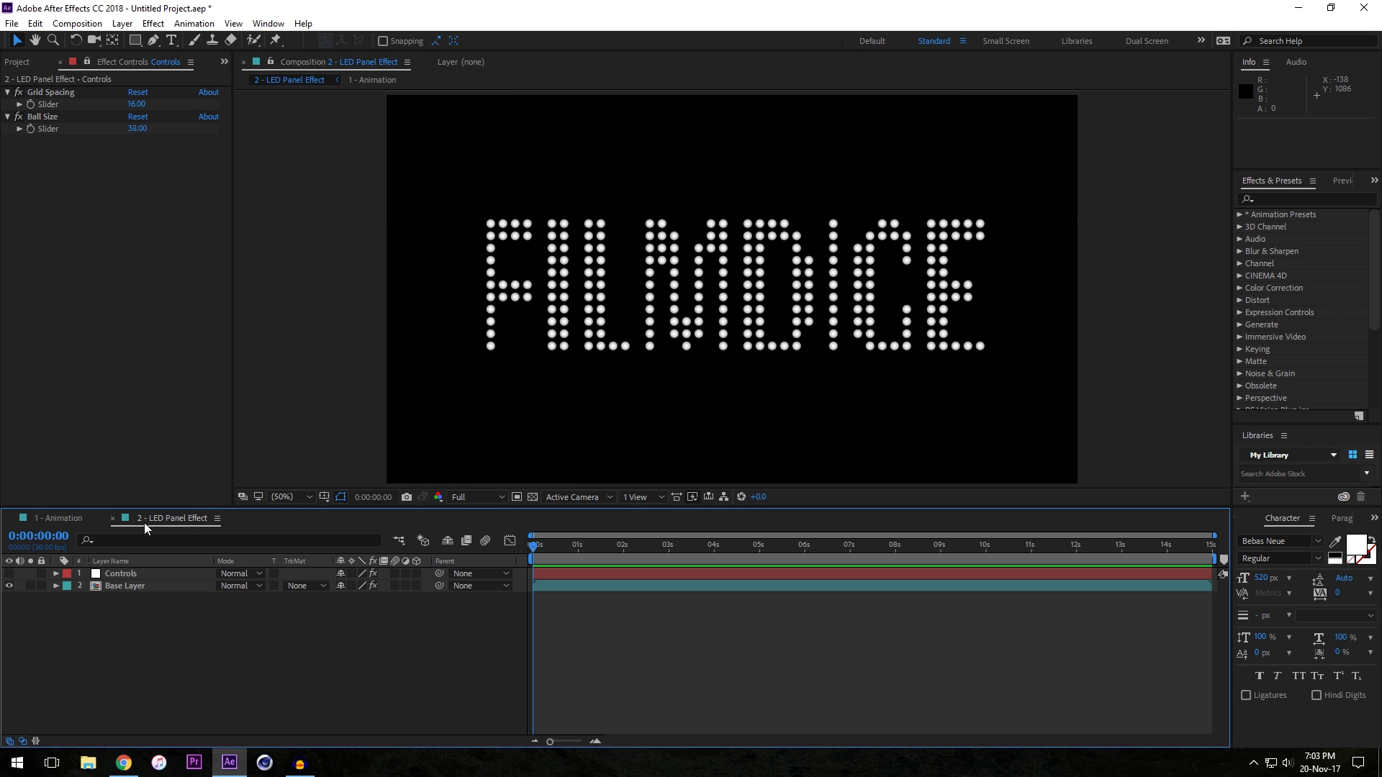
- Duplicate Base Layer three times, creating Base Layer 2, 3 and 4
left_click(122, 586)
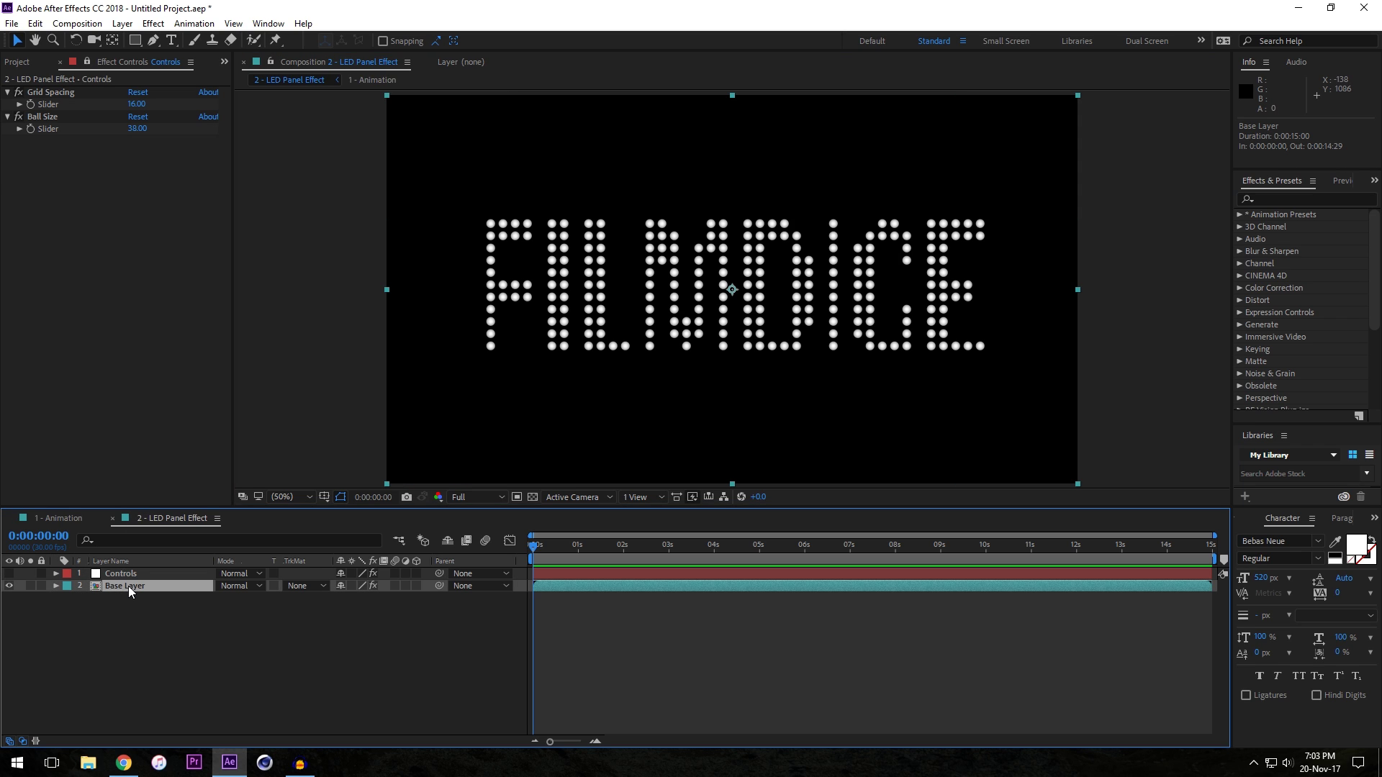
key("ctrl+d")
key("ctrl+d")
key("ctrl+d")
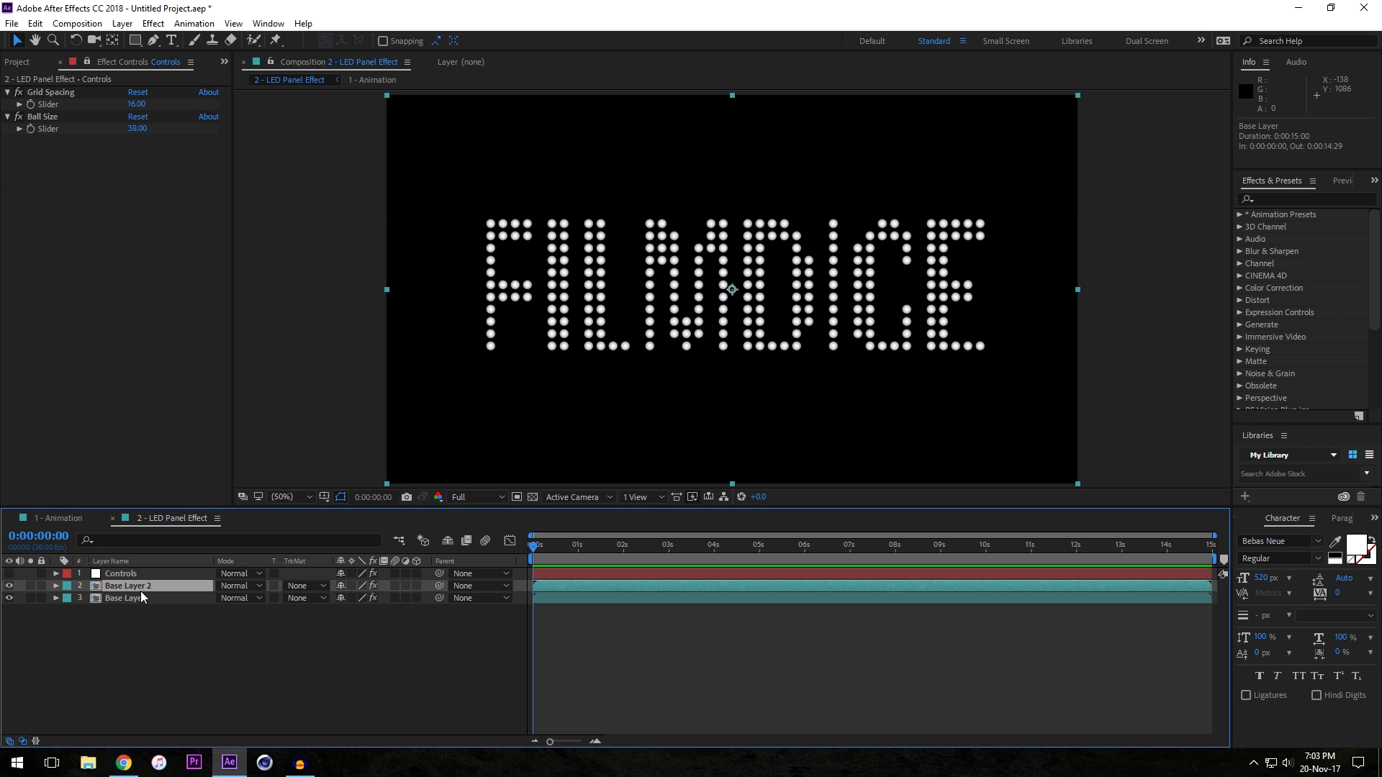
left_click(137, 612)
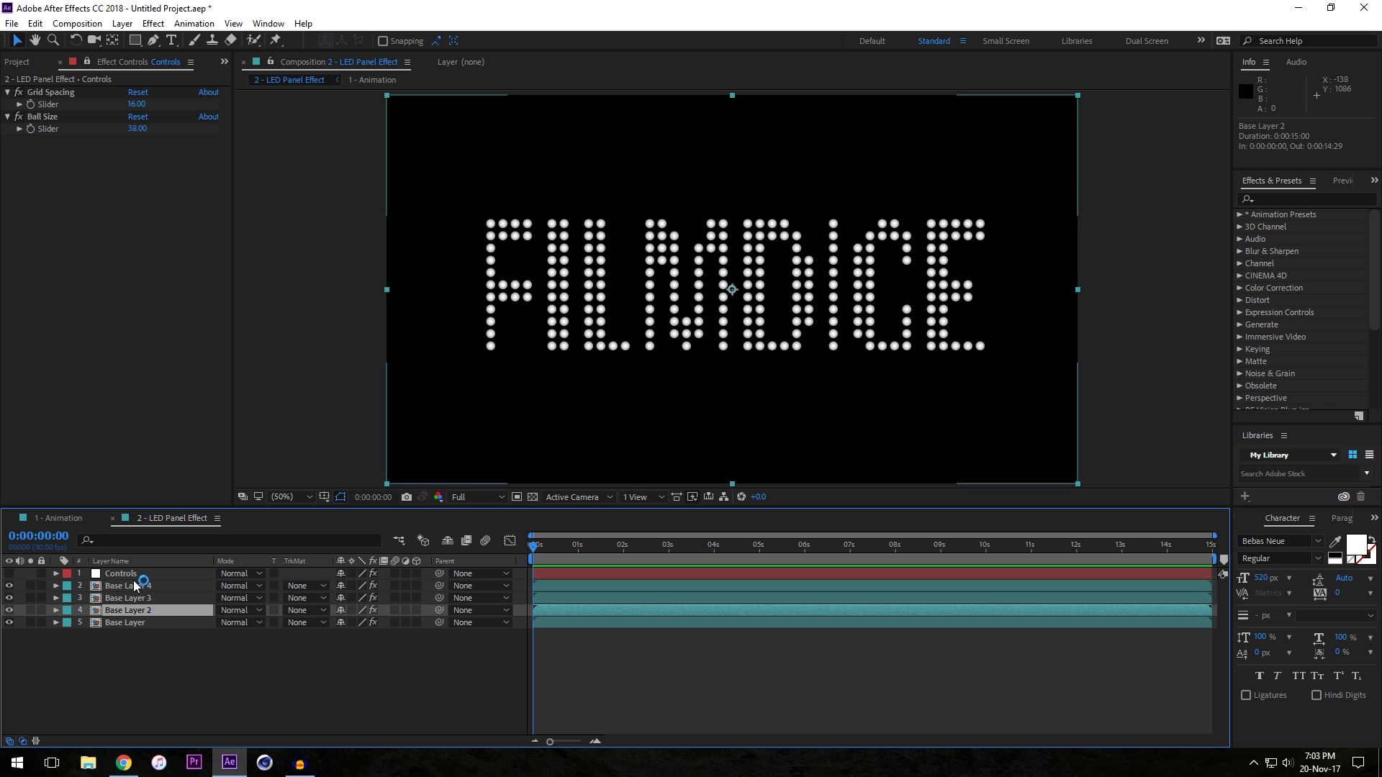
left_click(130, 586)
left_click(133, 597)
left_click(136, 610)
left_click(136, 586)
left_click(140, 609)
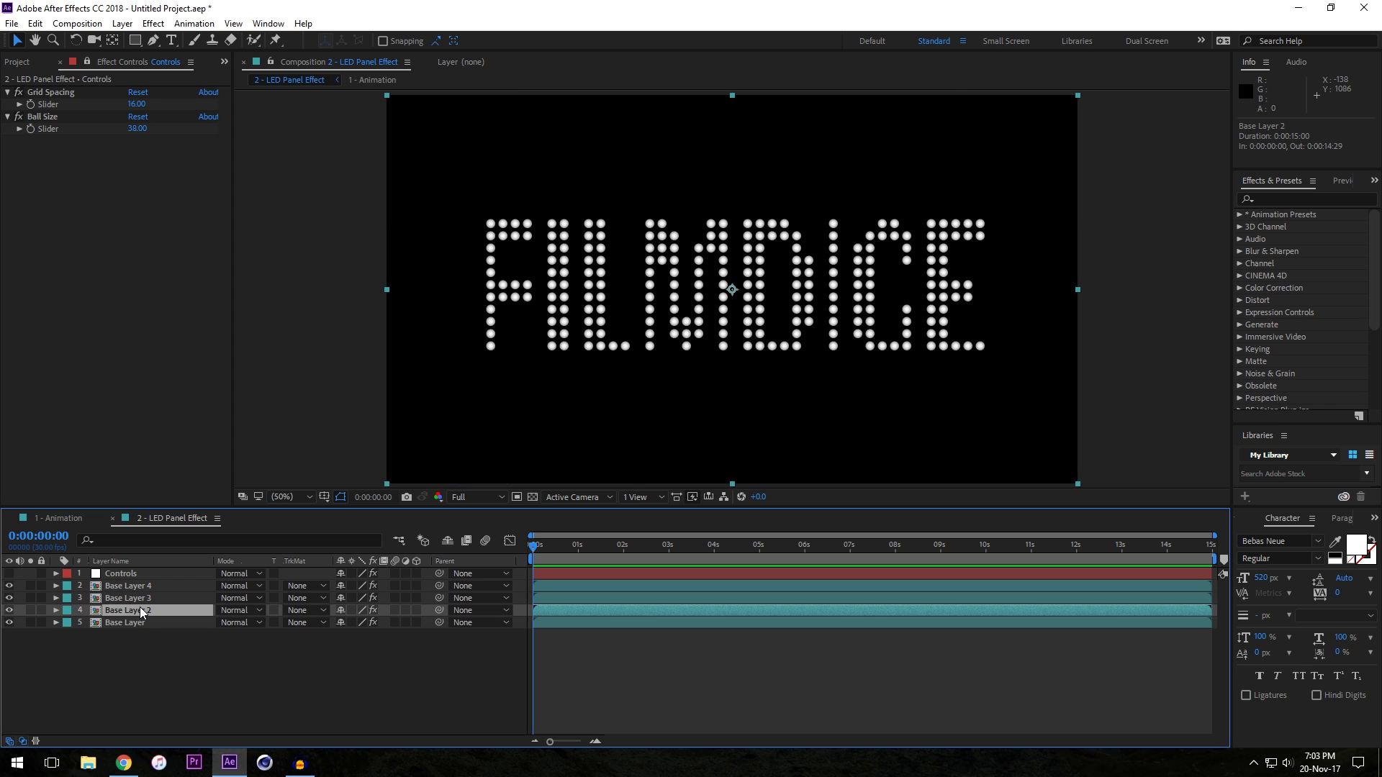
left_click(141, 598)
left_click(141, 585)
- Return the viewer to Fit, select Base Layer 4, and focus the Effects & Presets search
key("period")
key("period")
key("period")
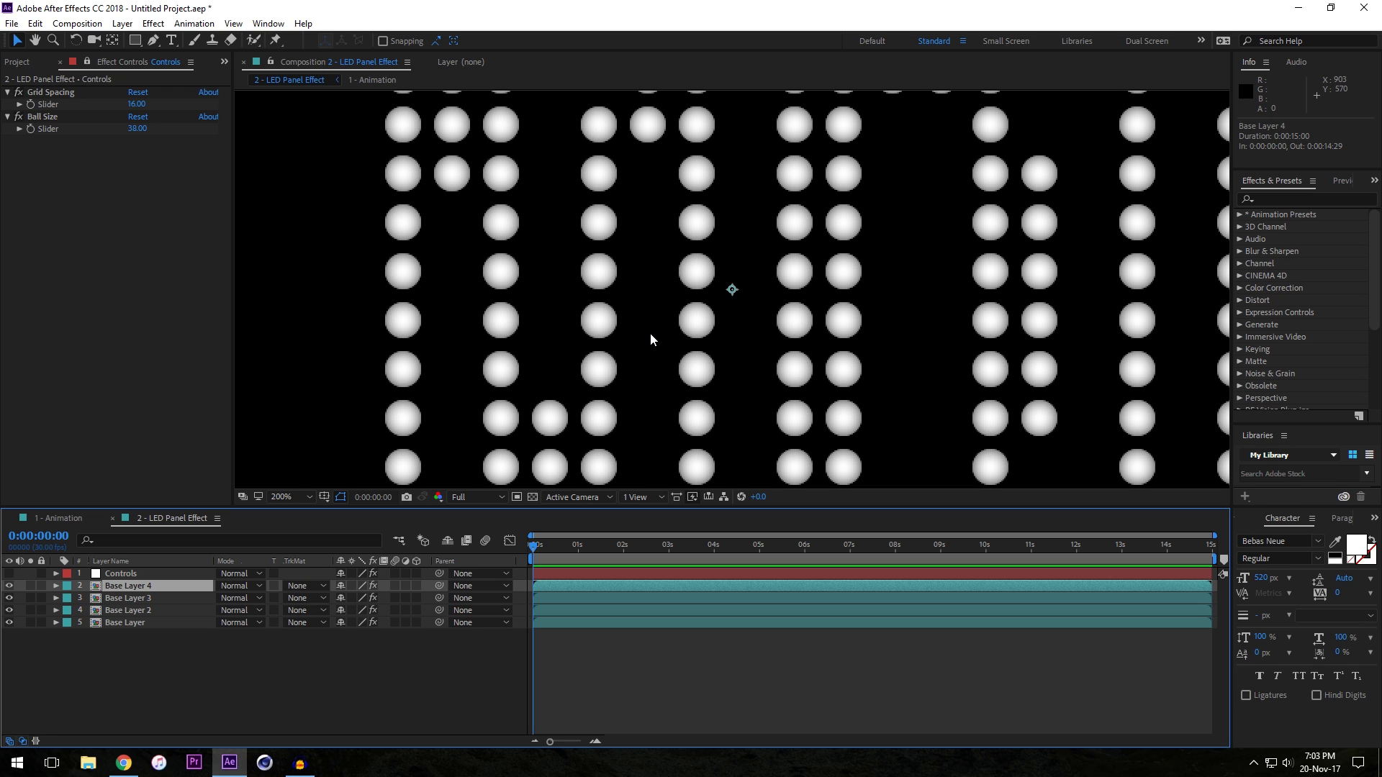
left_click(288, 497)
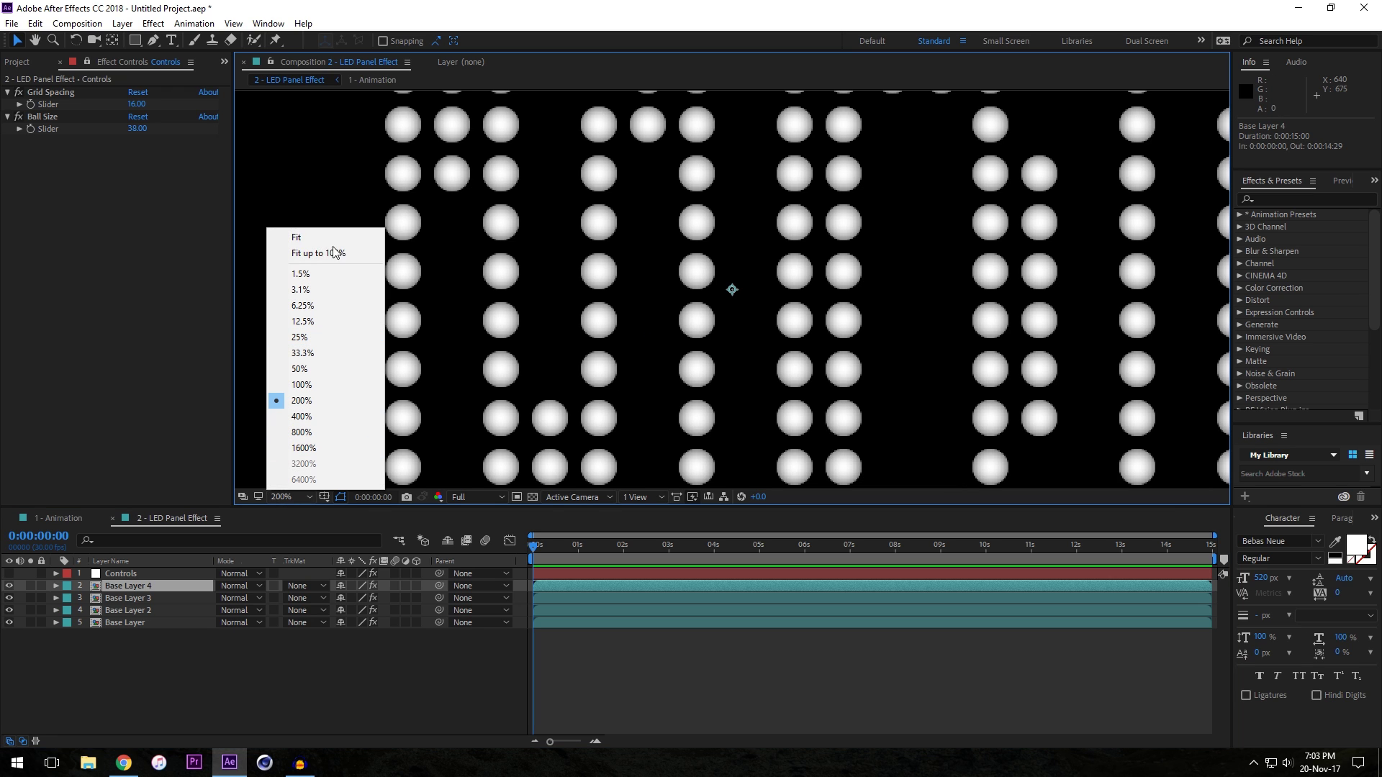
left_click(332, 232)
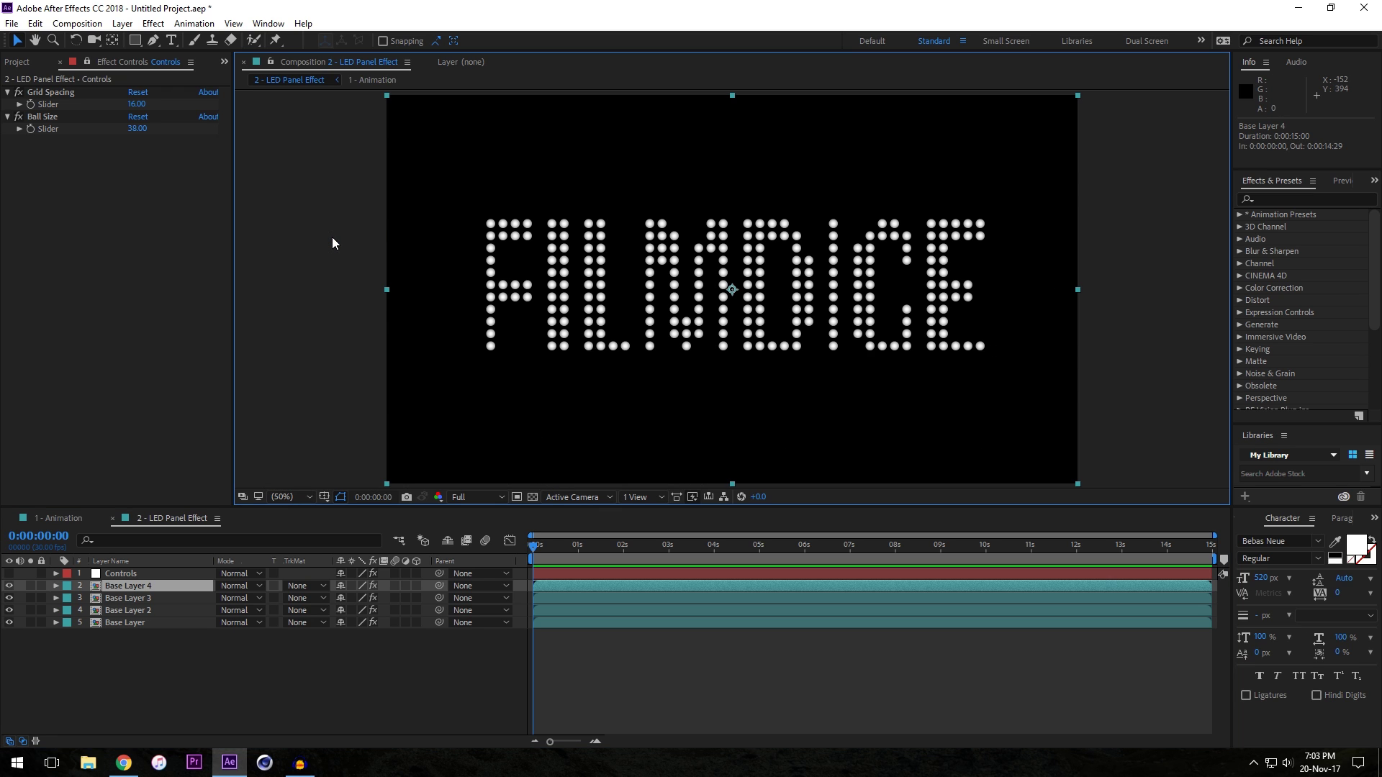
key("period")
key("period")
scroll(740, 238, "right", 5)
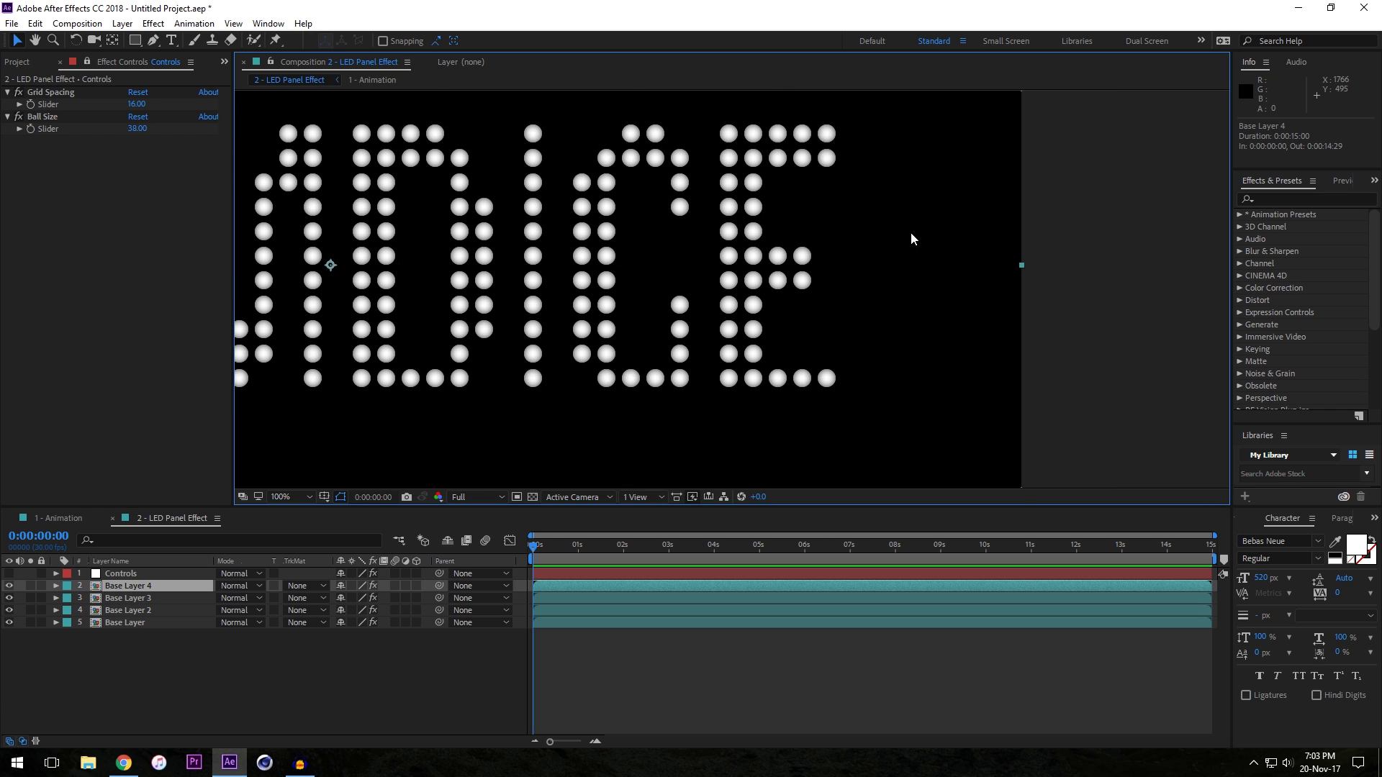
key("period")
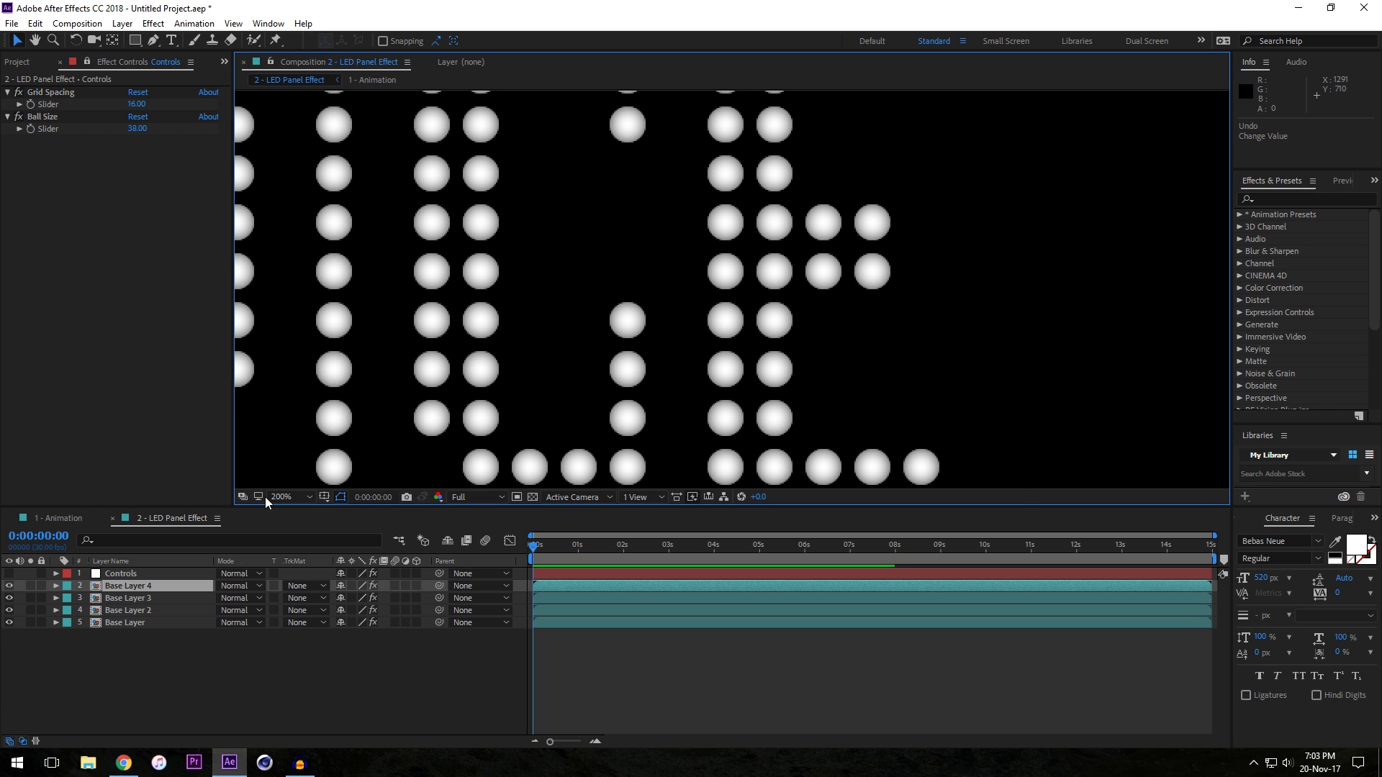
left_click(265, 498)
left_click(308, 235)
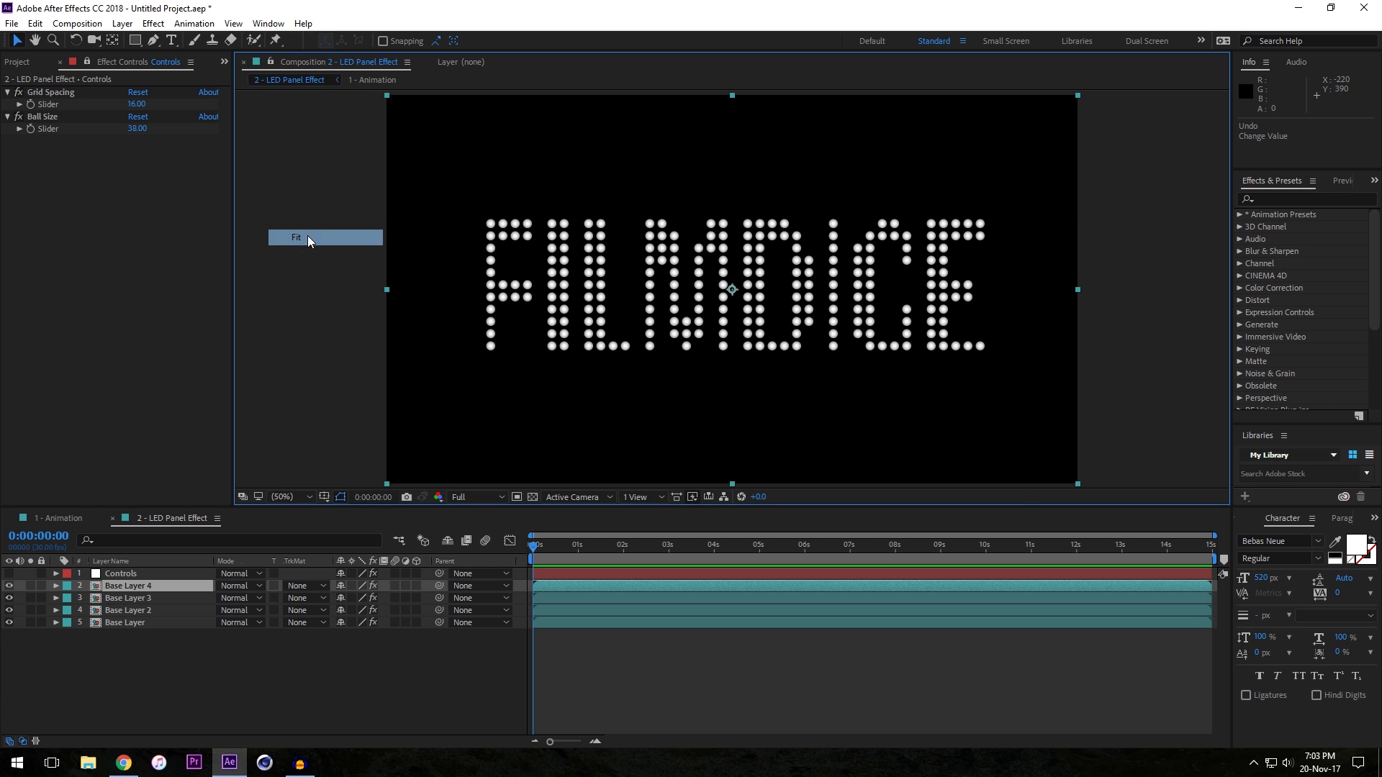
left_click(132, 586)
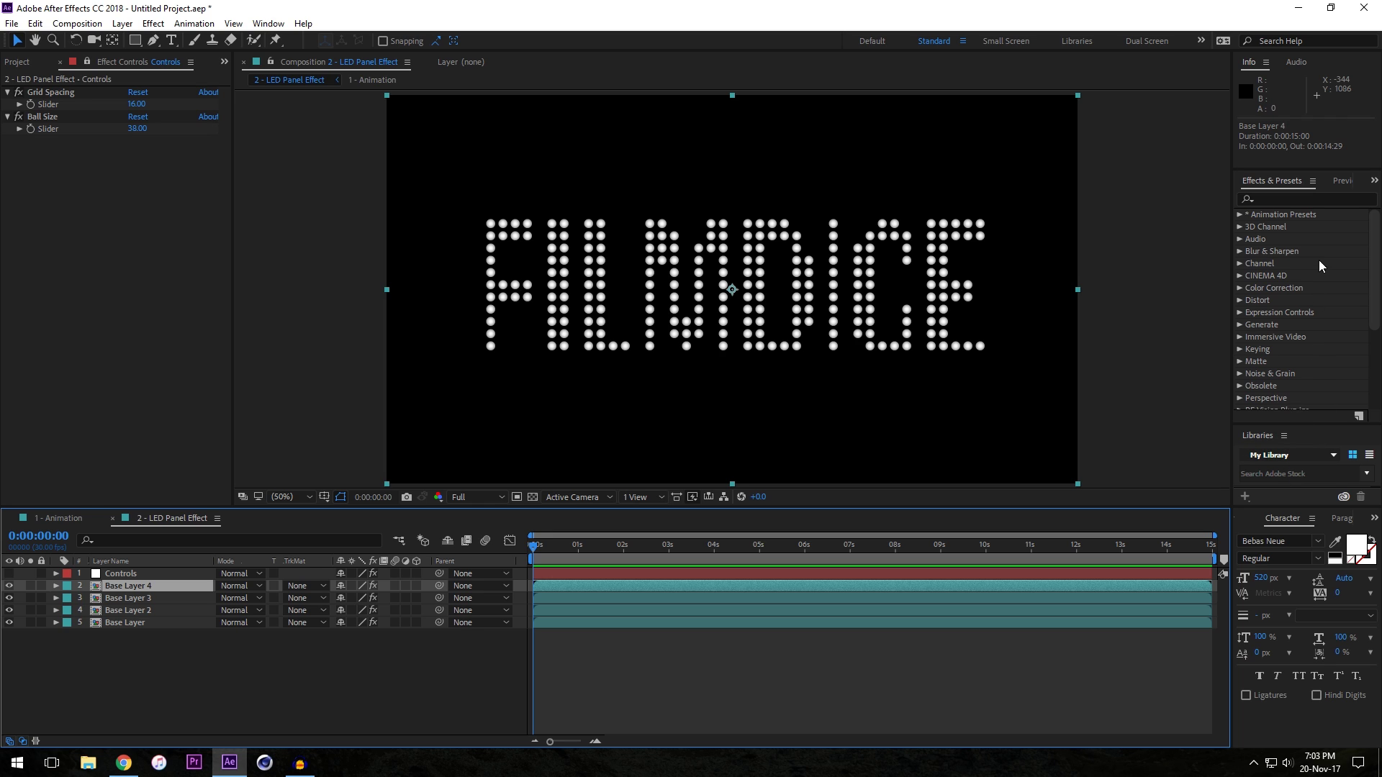
left_click(1293, 200)
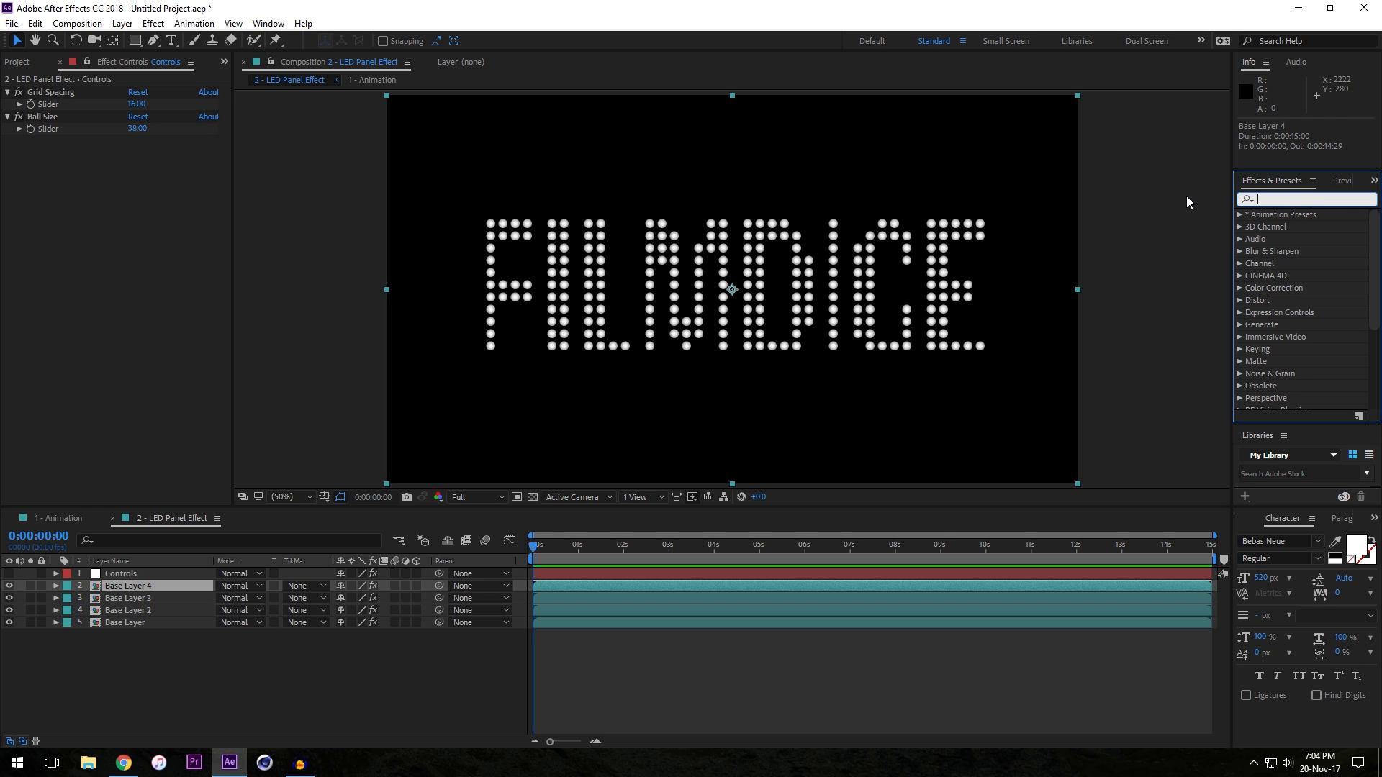
- Apply Shift Channels to Base Layer 4 and set its Green and Blue to Full Off
type("shif")
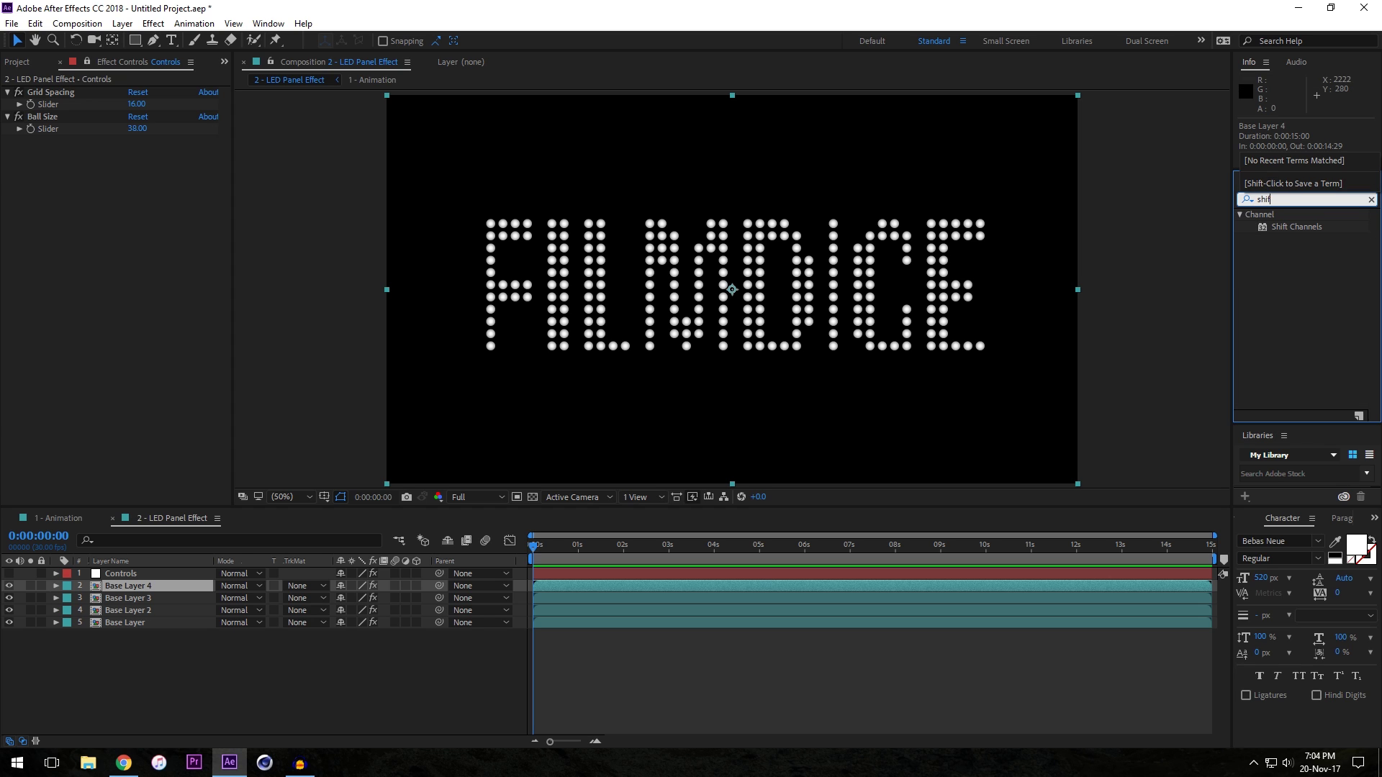
type("t")
left_click_drag(1273, 226, 144, 586)
left_click(148, 284)
left_click(60, 290)
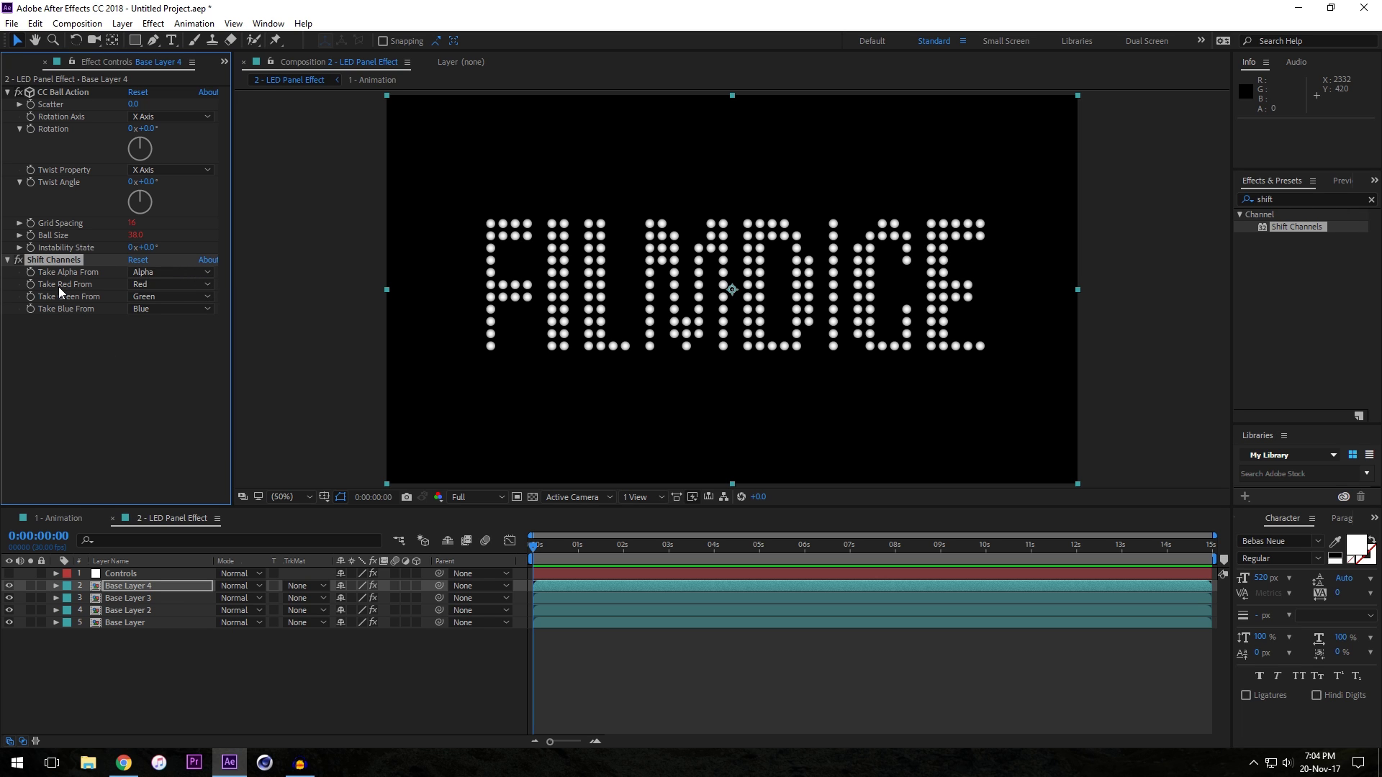
left_click(162, 285)
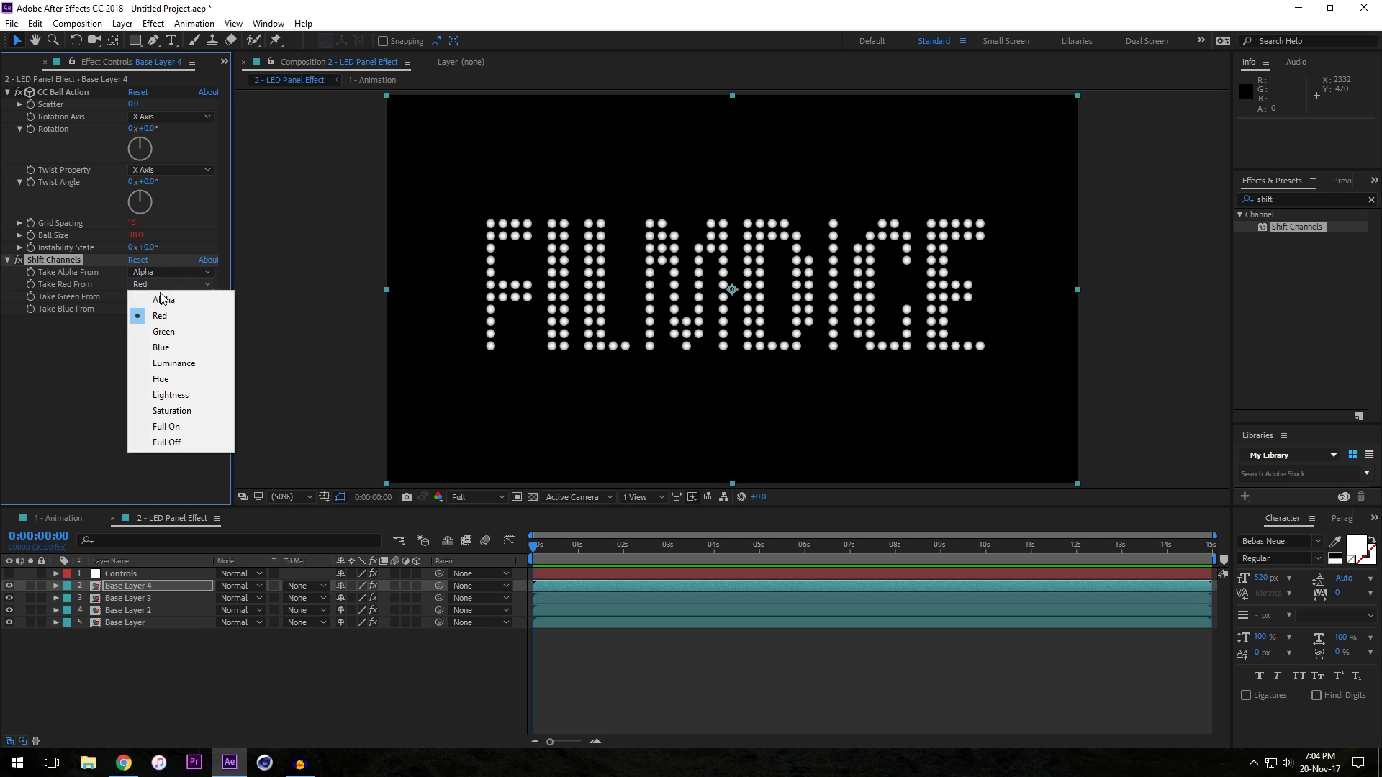
left_click(145, 439)
left_click(155, 296)
left_click(148, 453)
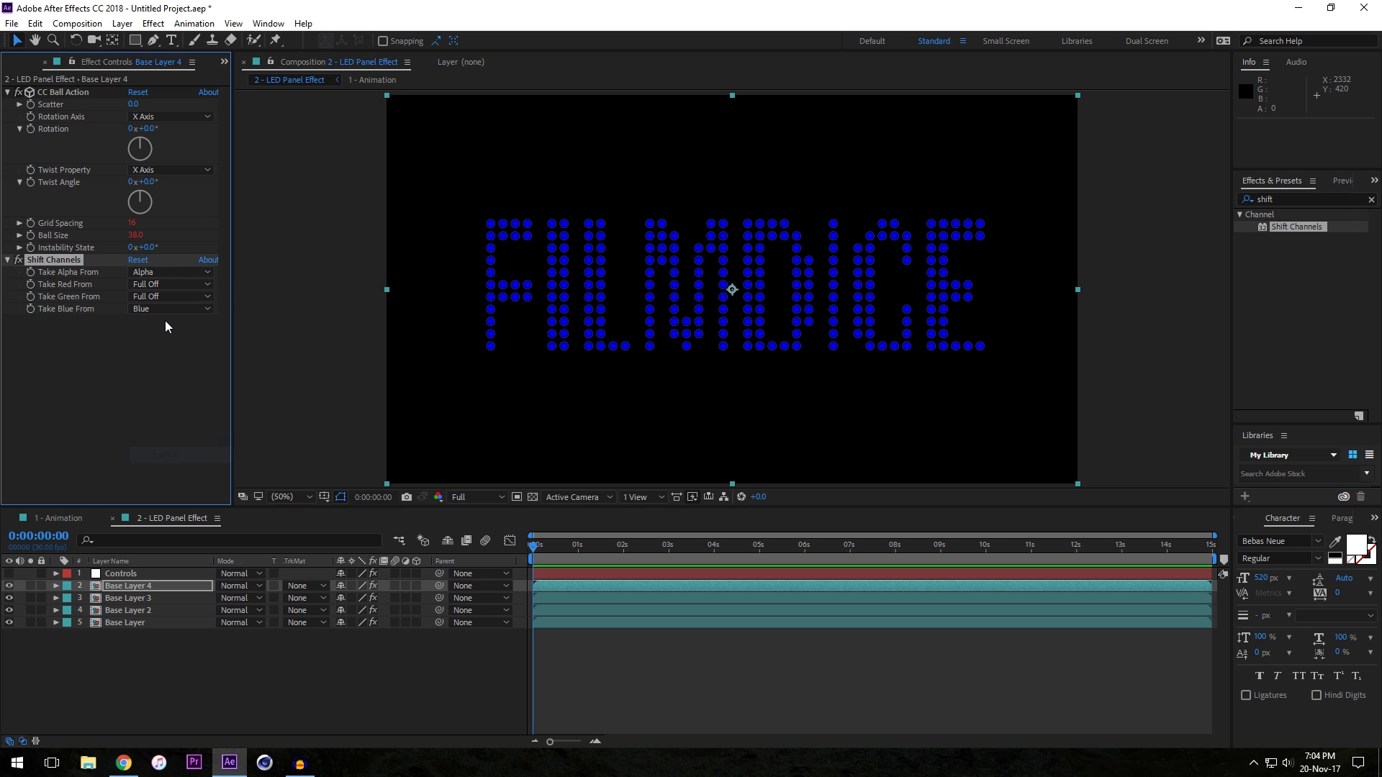
left_click(162, 309)
left_click(148, 463)
- Restore the Red channel so the dots glow red, and copy the Shift Channels effect
left_click(67, 259)
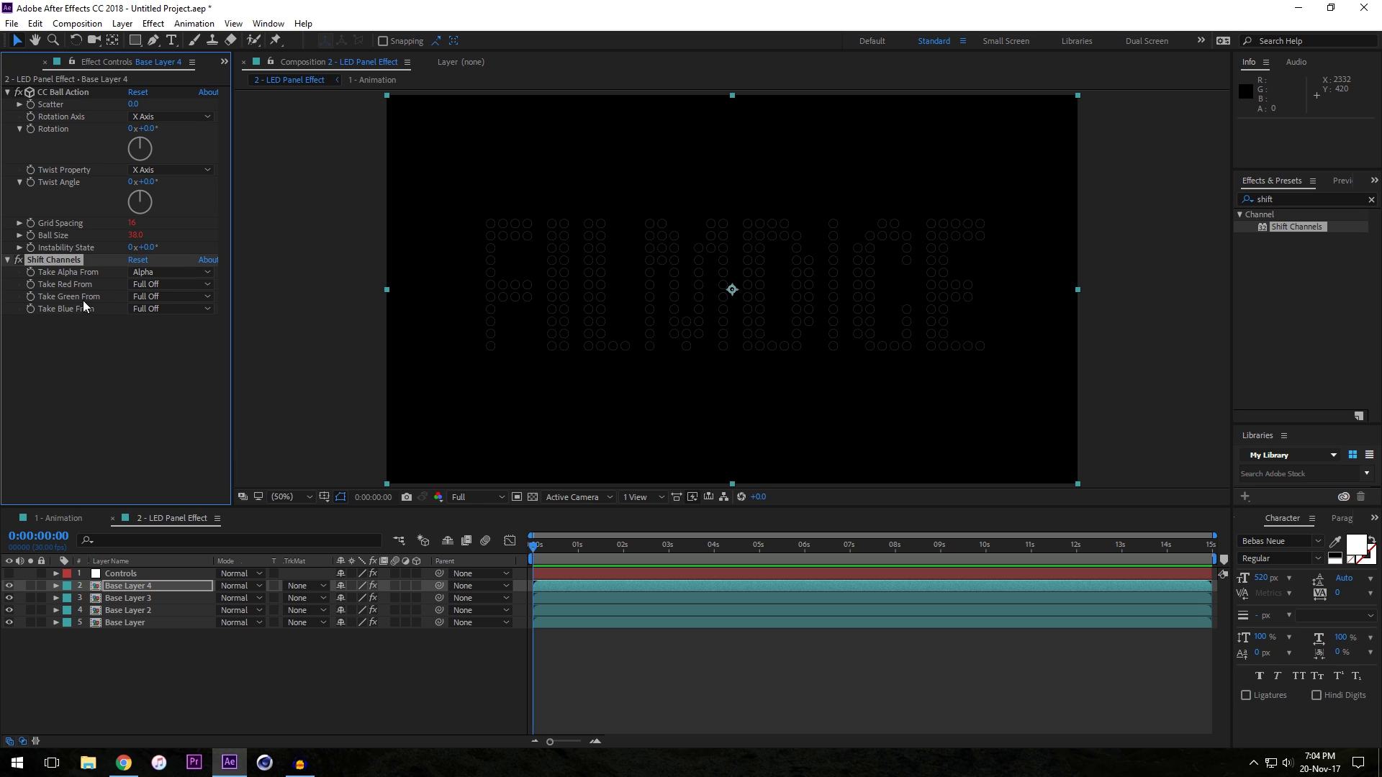
left_click(90, 332)
left_click(55, 260)
left_click(154, 285)
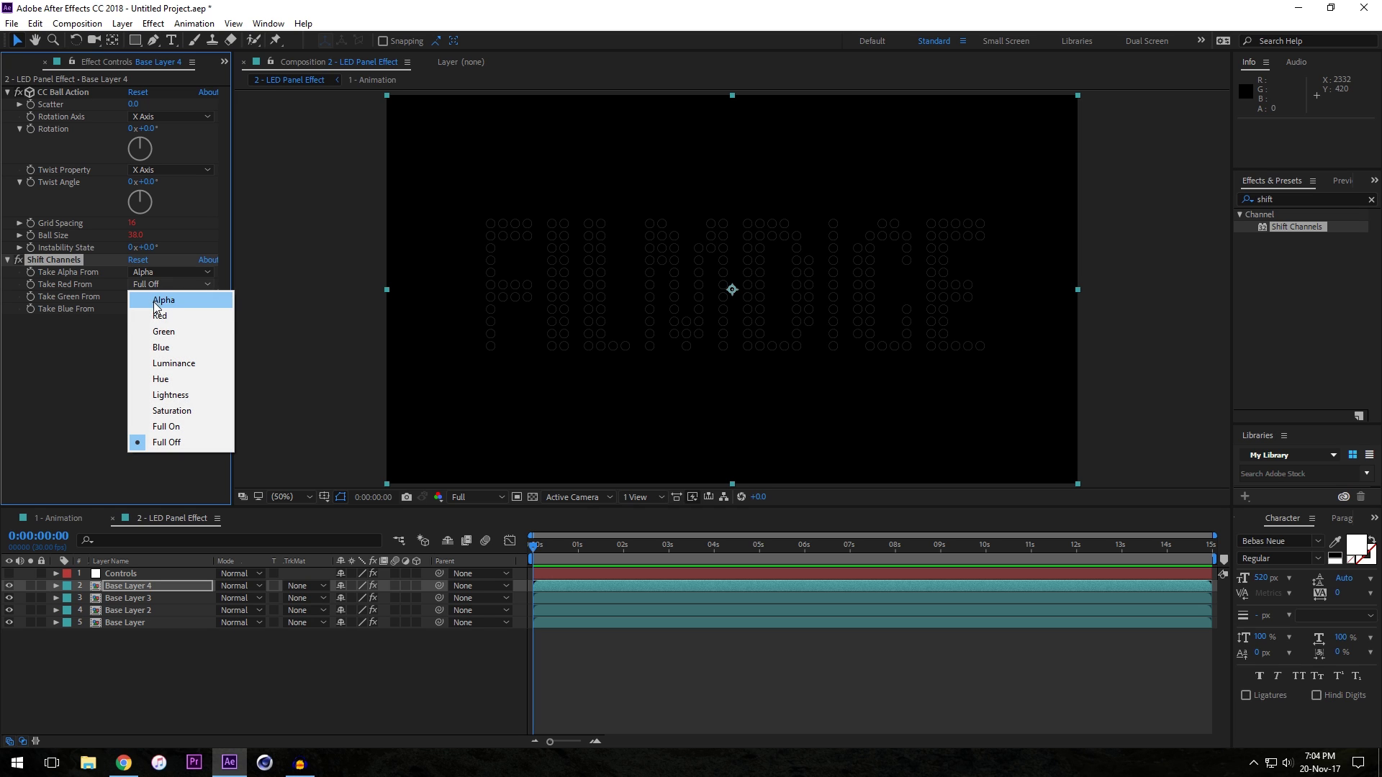
left_click(168, 316)
key("ctrl+Down")
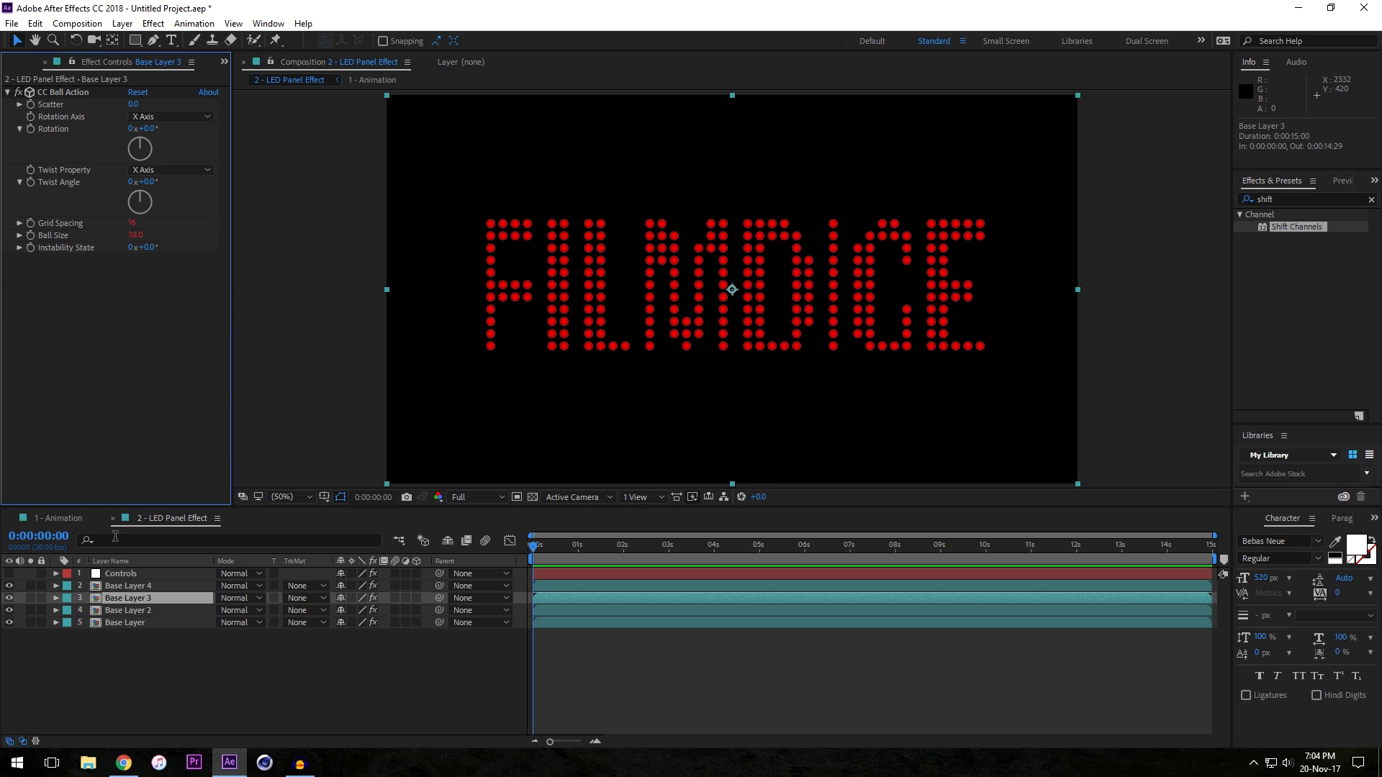
- Paste Shift Channels onto Base Layer 3 keeping only Green, and Base Layer 2 keeping only Blue
left_click(127, 599)
left_click(135, 377)
key("ctrl+v")
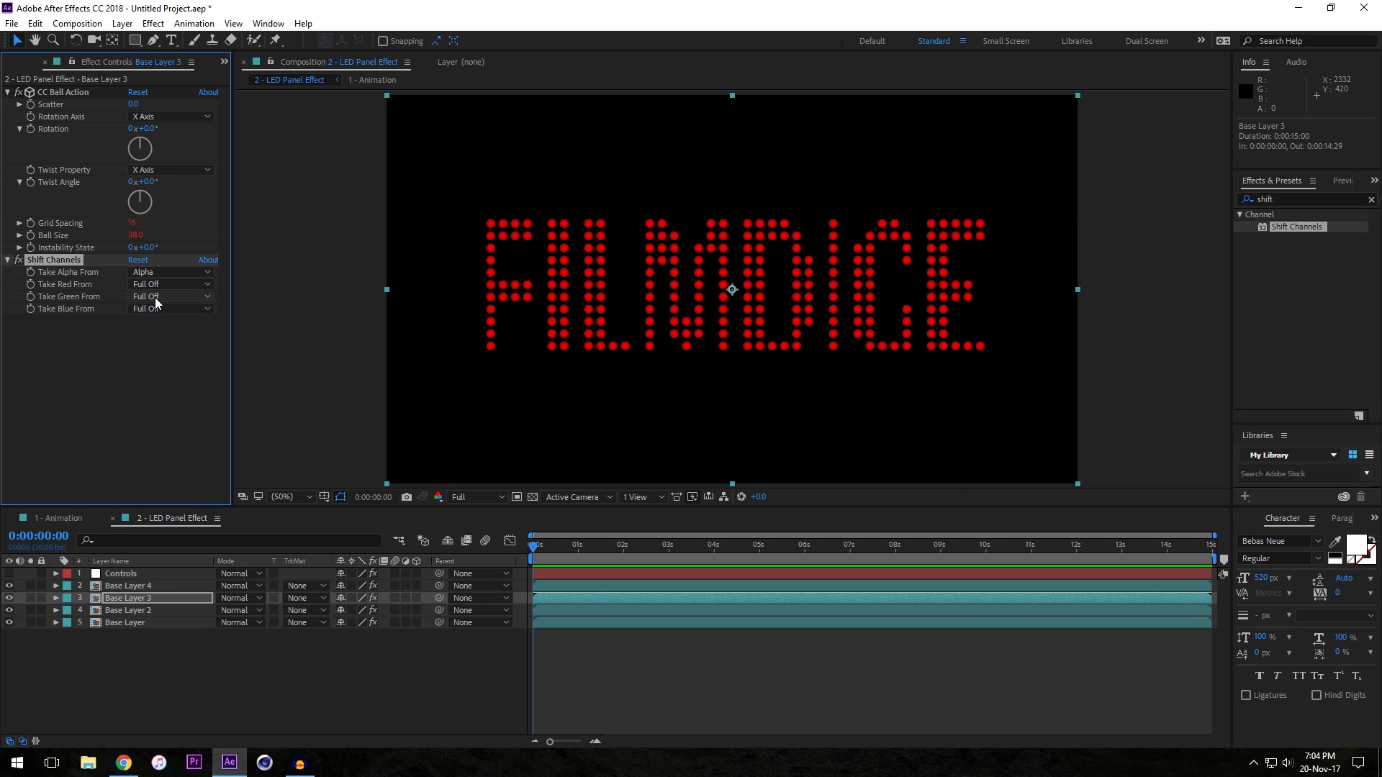
left_click(154, 296)
left_click(175, 345)
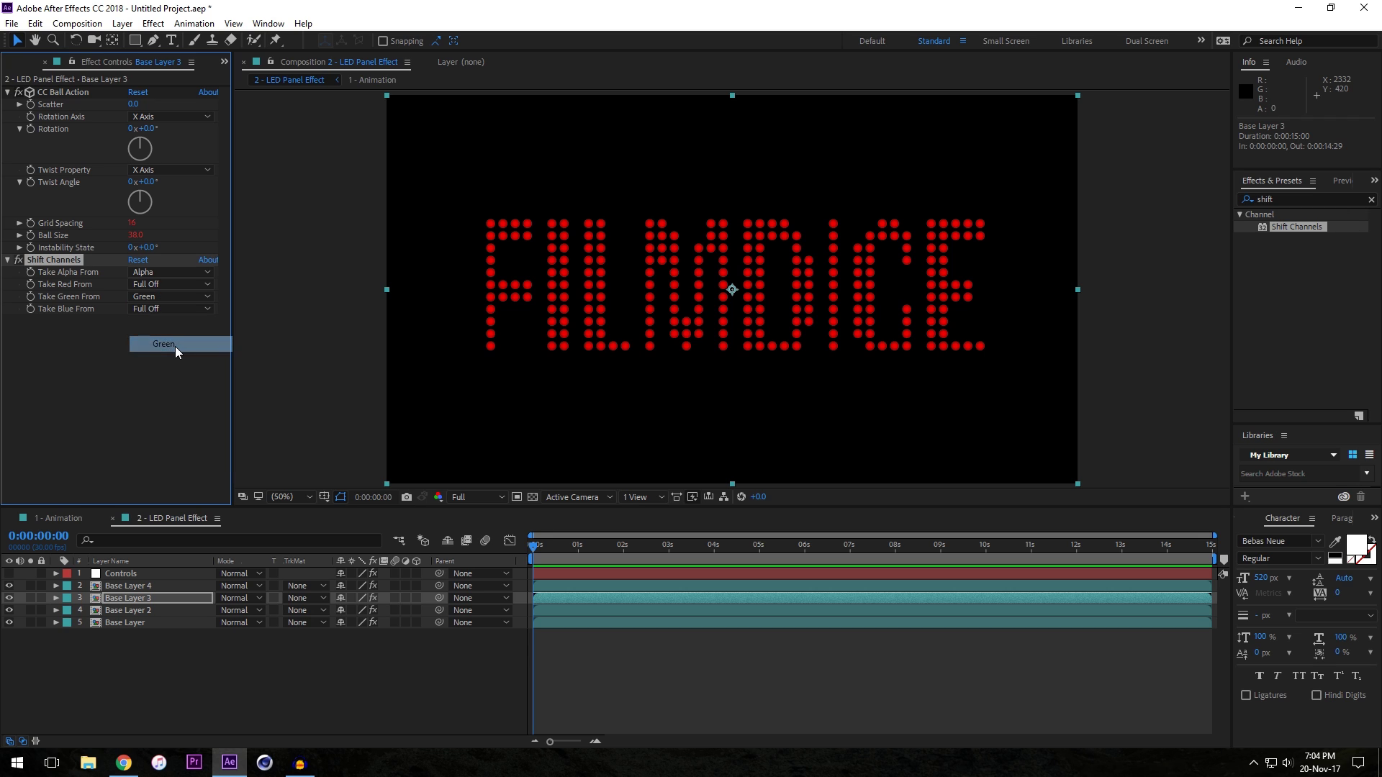
left_click(132, 612)
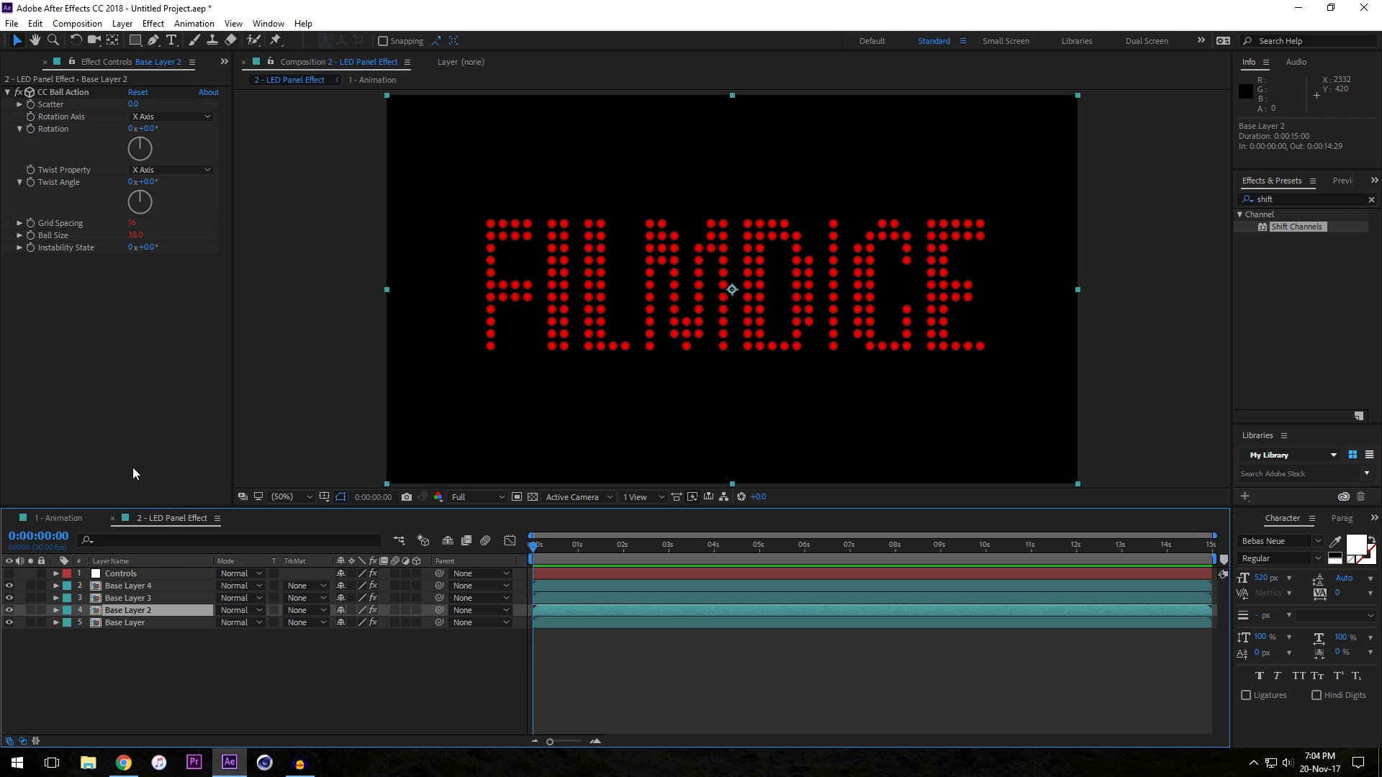
left_click(132, 468)
key("ctrl+v")
left_click(148, 308)
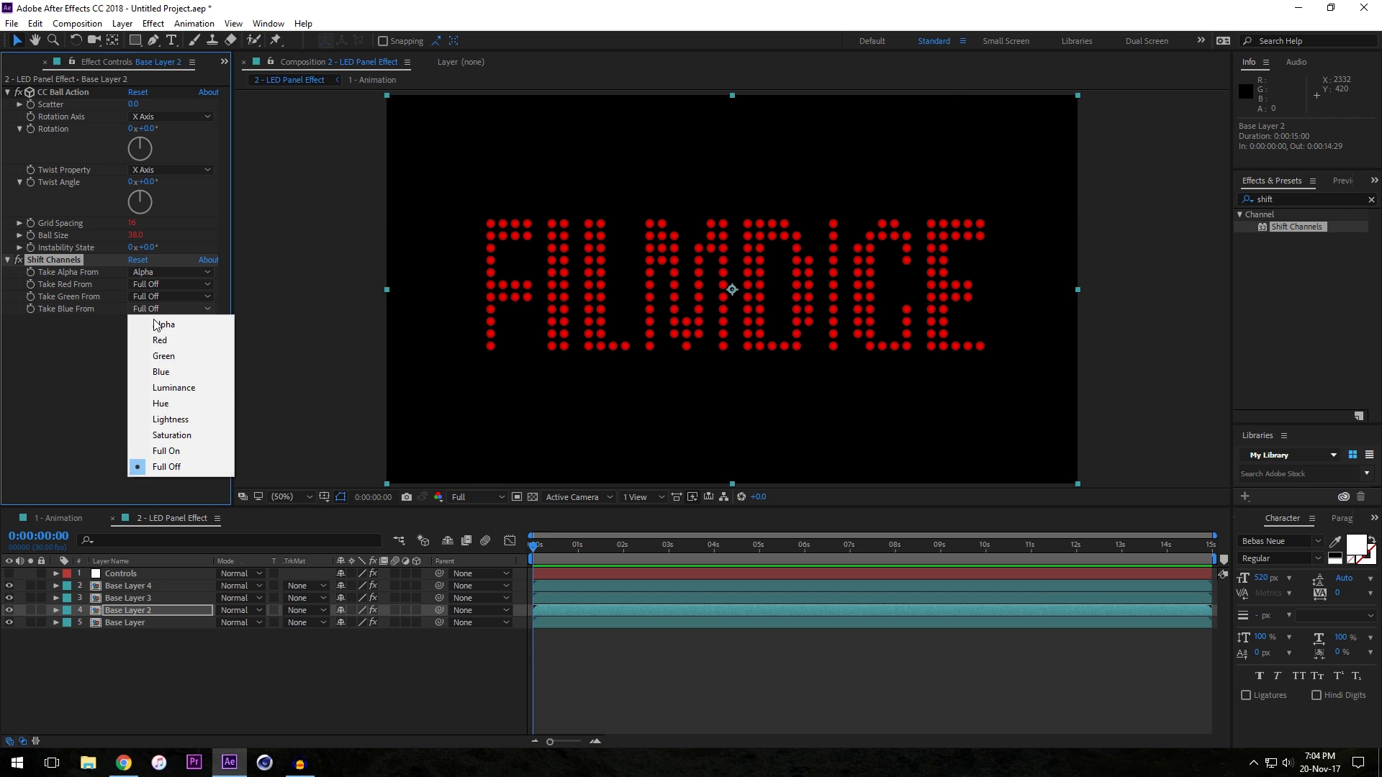
left_click(164, 368)
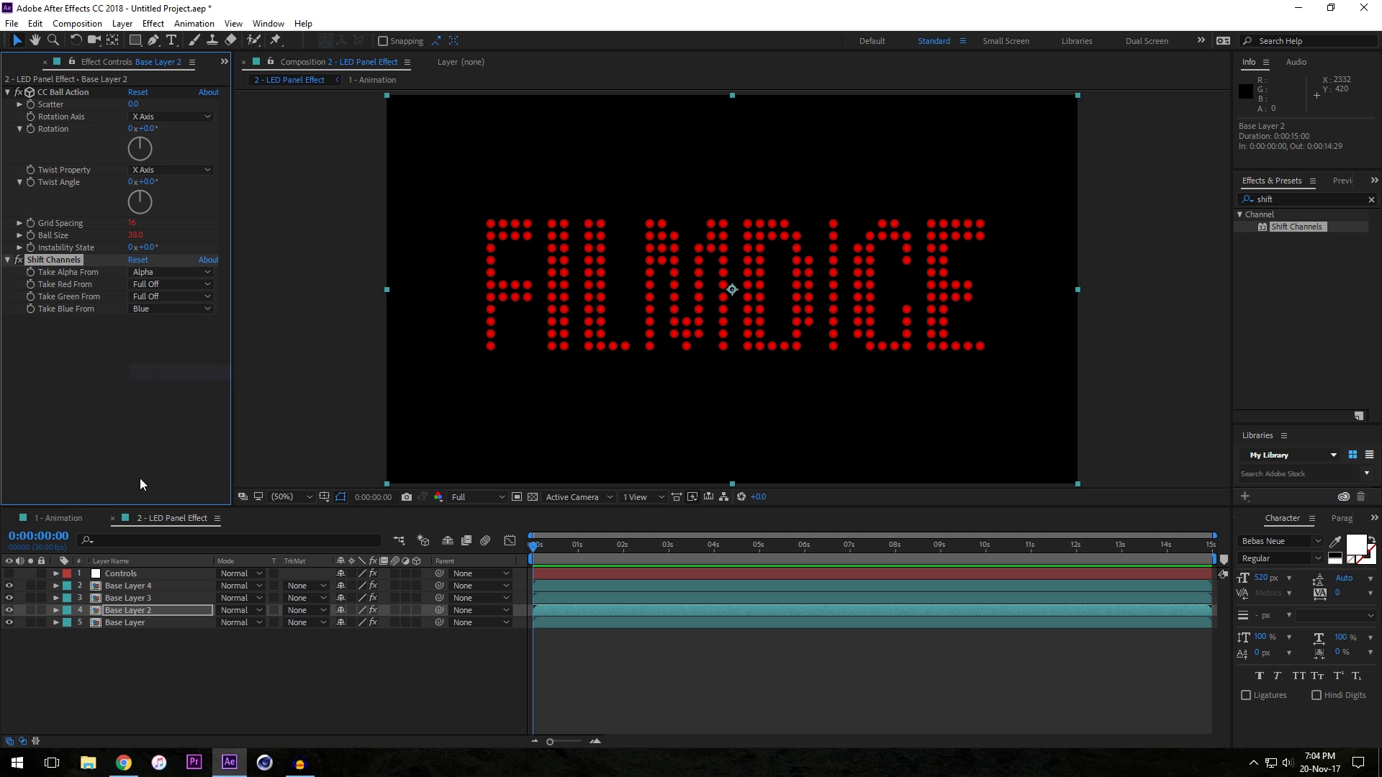
- Set the blending mode of Base Layers 2–4 to Screen
left_click(127, 586)
left_click(131, 598)
left_click(129, 621)
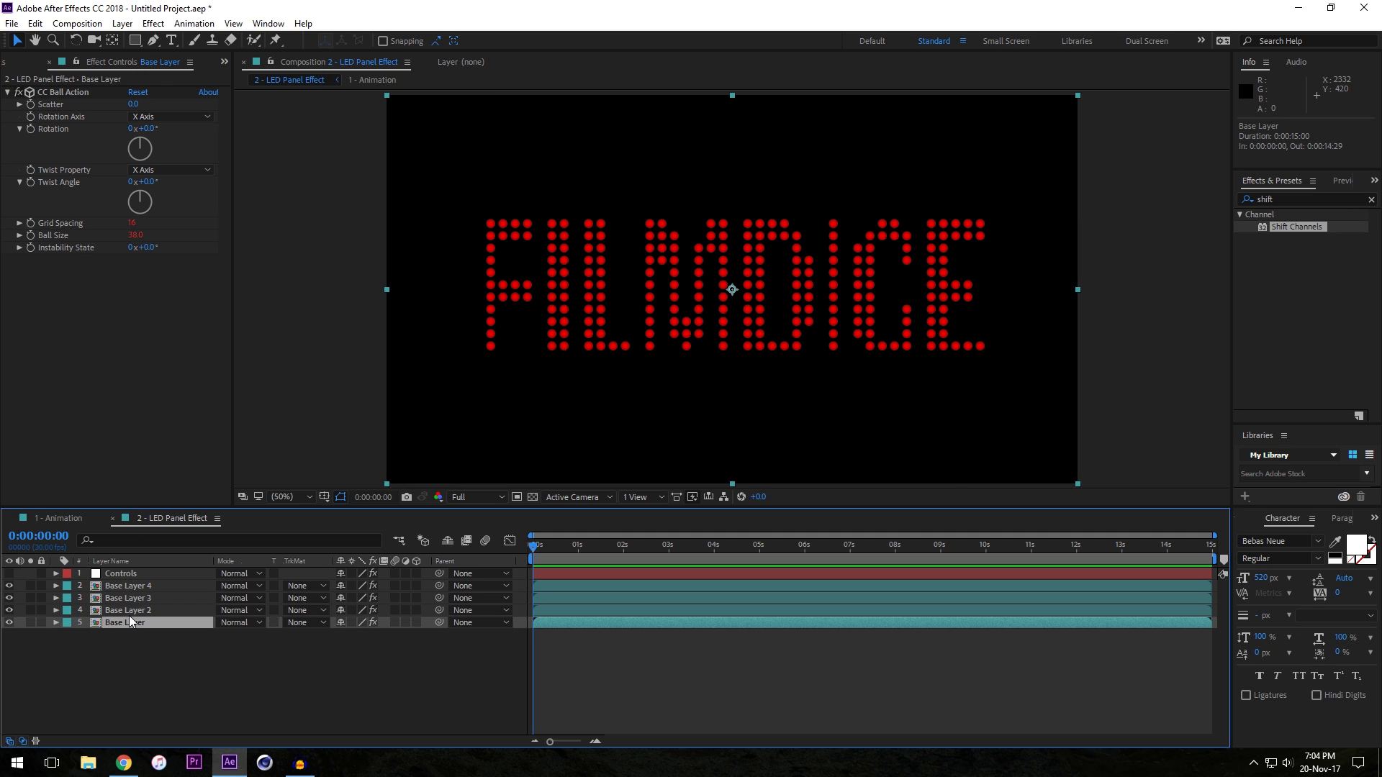
left_click(129, 611)
left_click(145, 602, "ctrl")
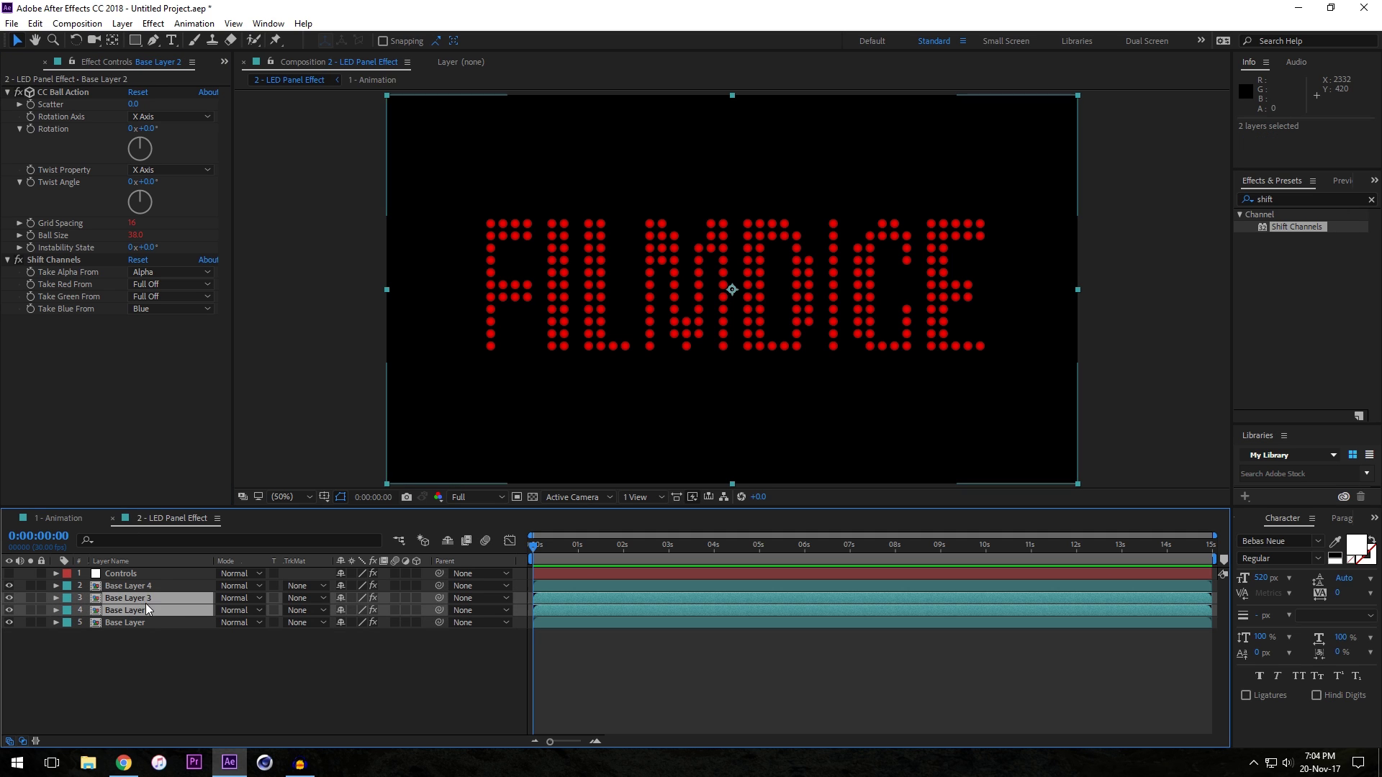
left_click(160, 588, "ctrl")
left_click(253, 585)
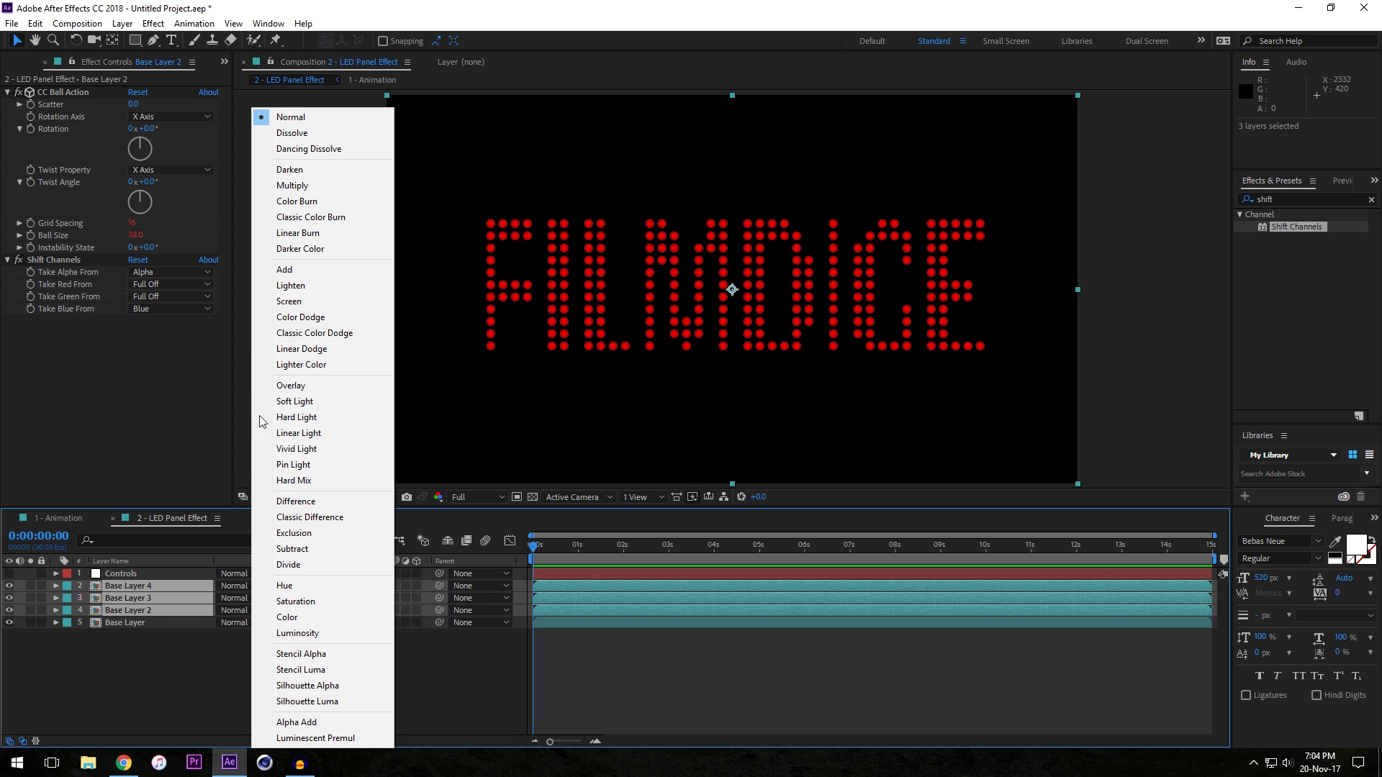
left_click(292, 301)
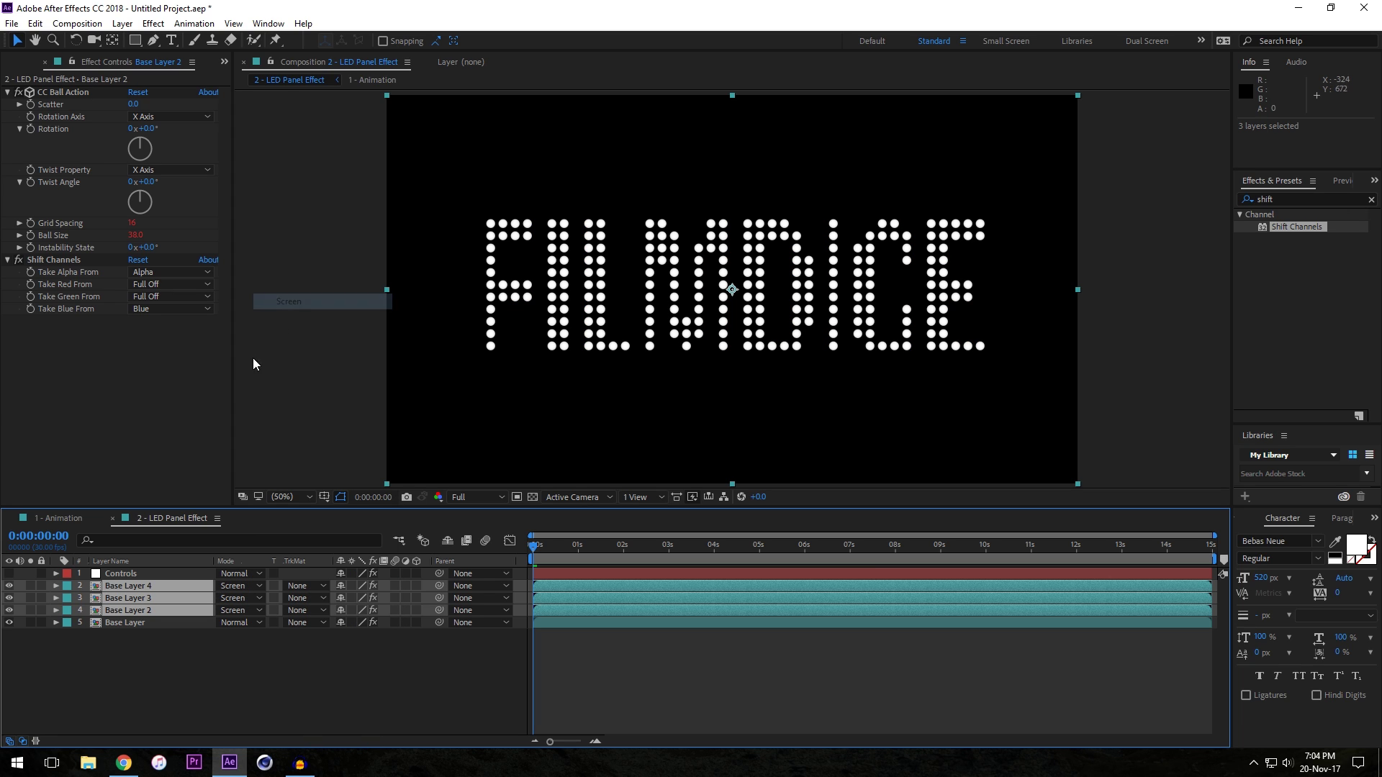
left_click(149, 591)
scroll(633, 285, "up", 4)
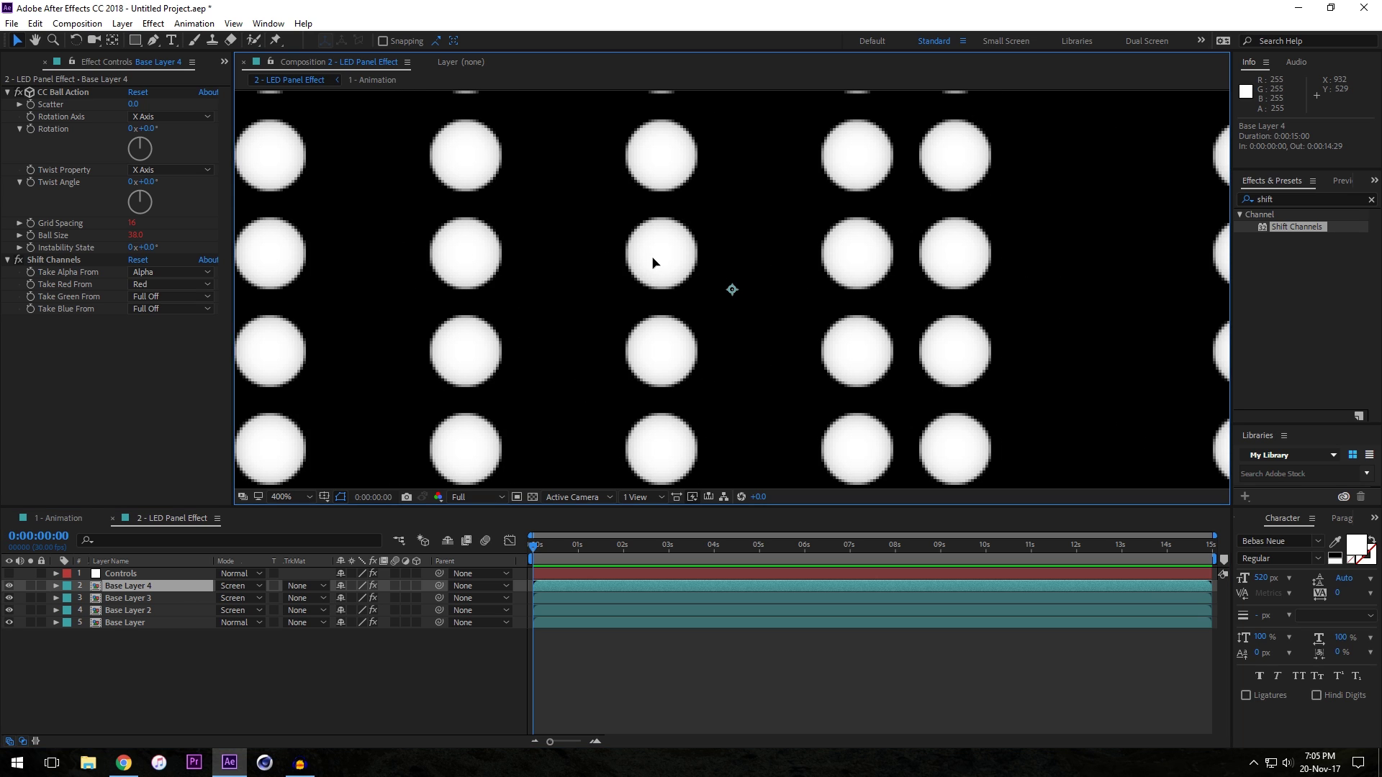
left_click_drag(655, 262, 661, 262)
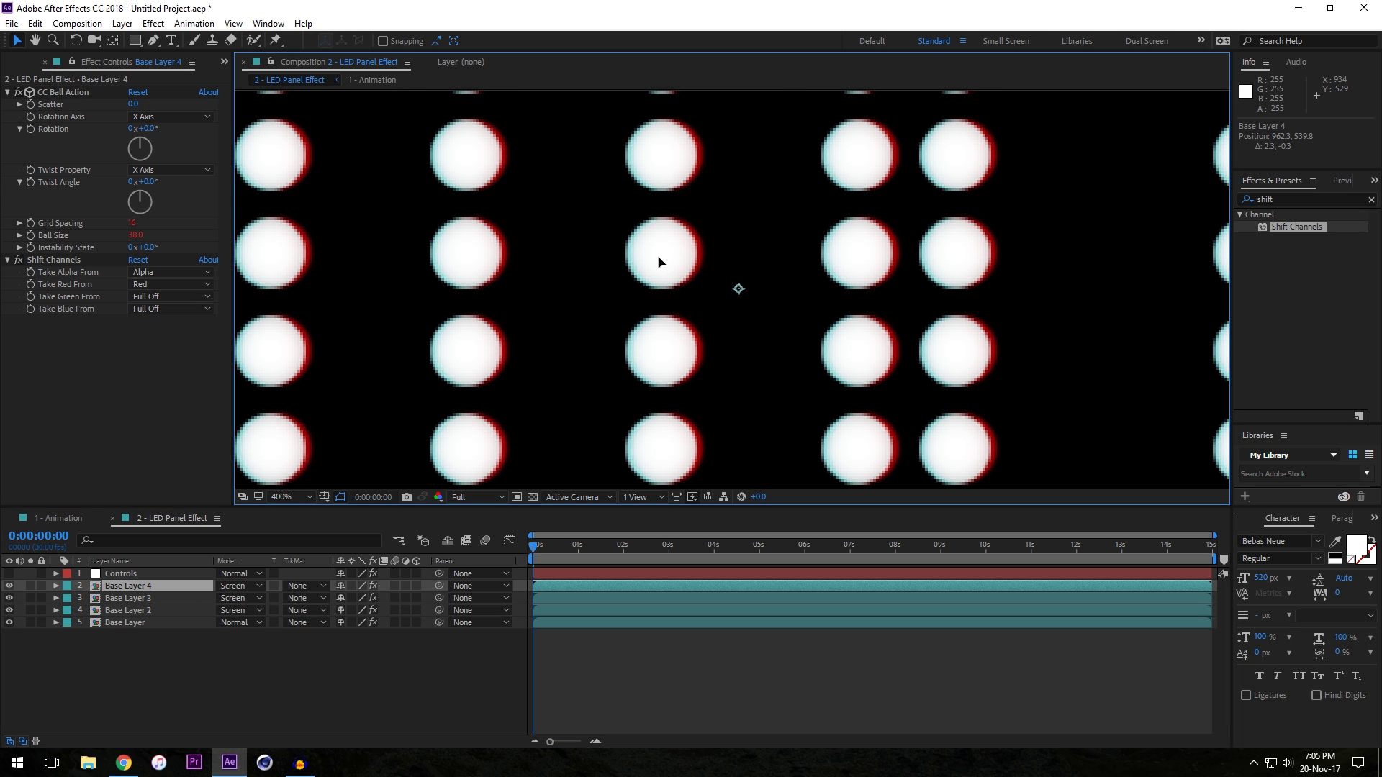
left_click(158, 598)
mouse_move(670, 267)
left_mouse_down()
mouse_move(653, 247)
mouse_move(691, 256)
left_mouse_up()
left_click(154, 610)
left_click(144, 588)
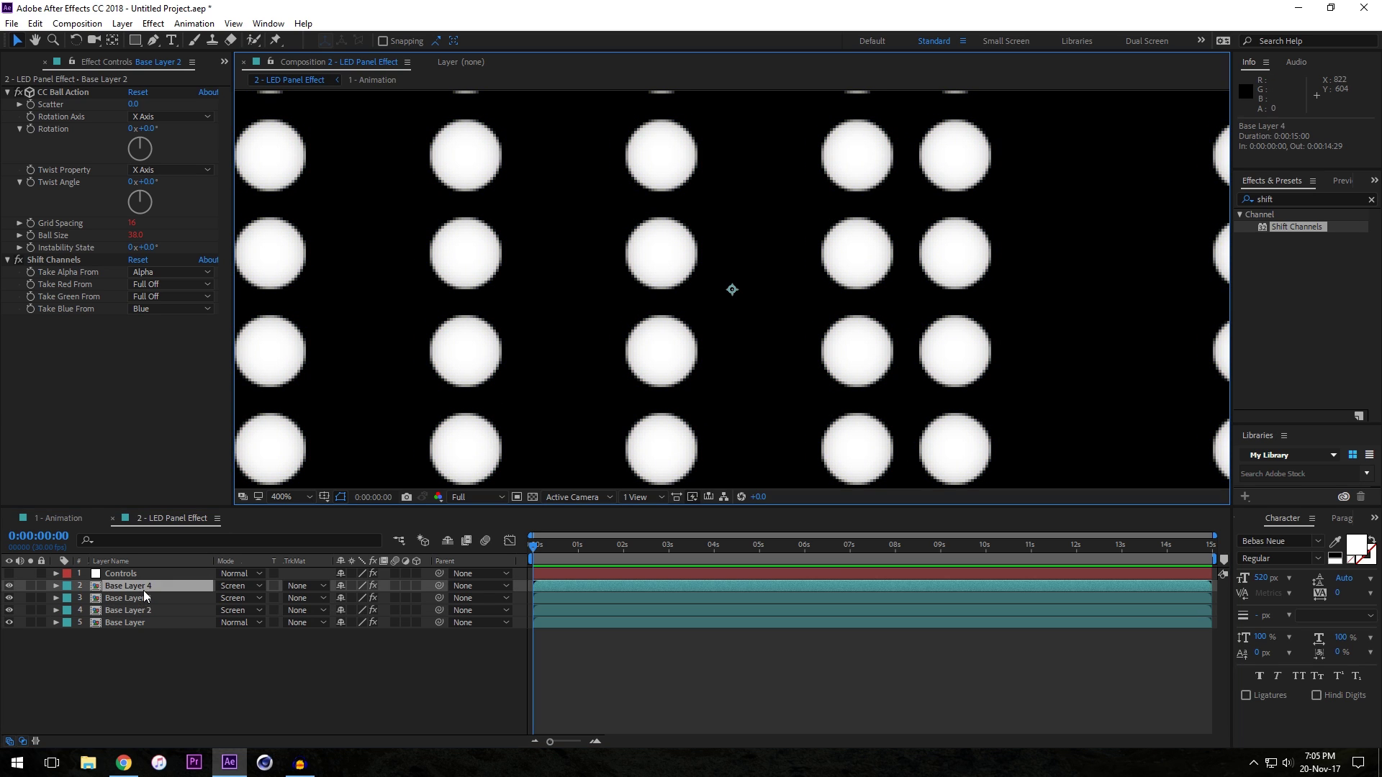
left_click_drag(651, 267, 646, 268)
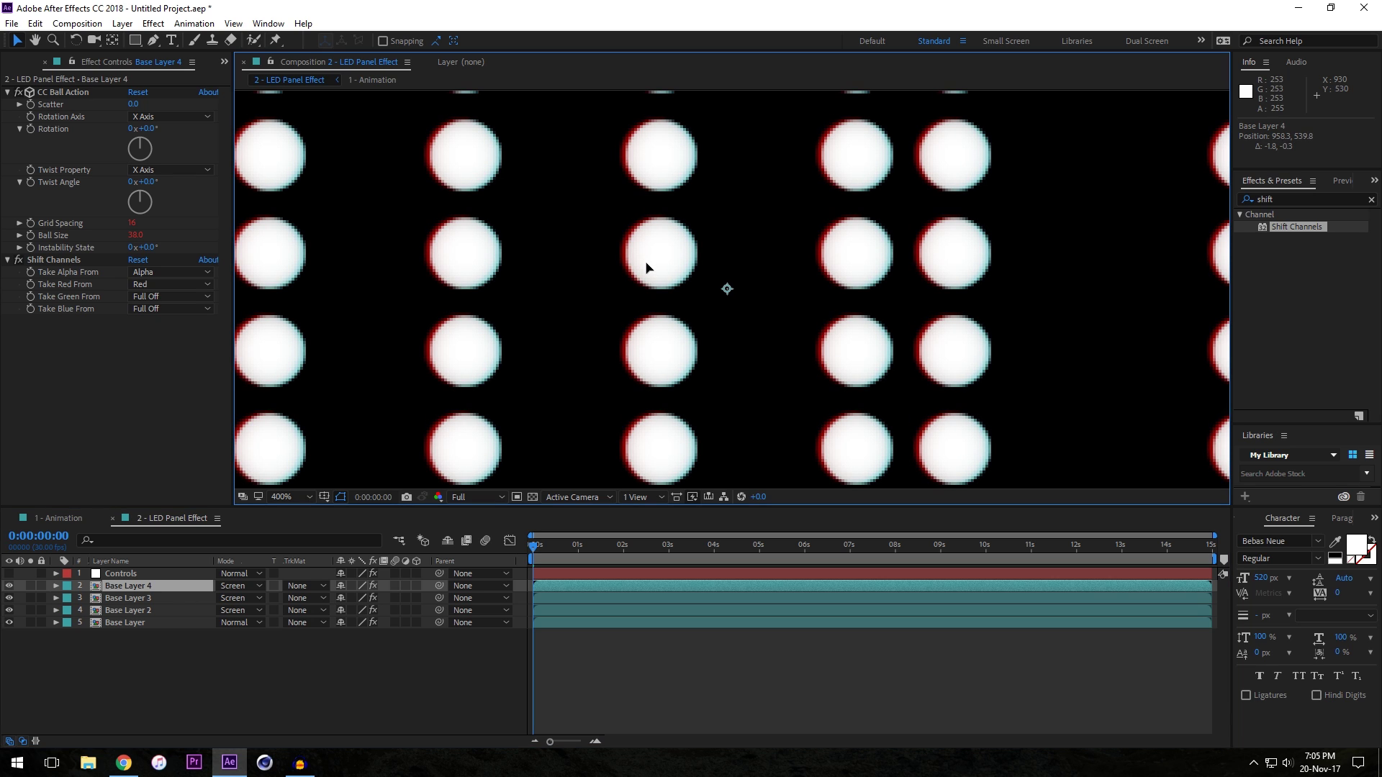
left_click(139, 598)
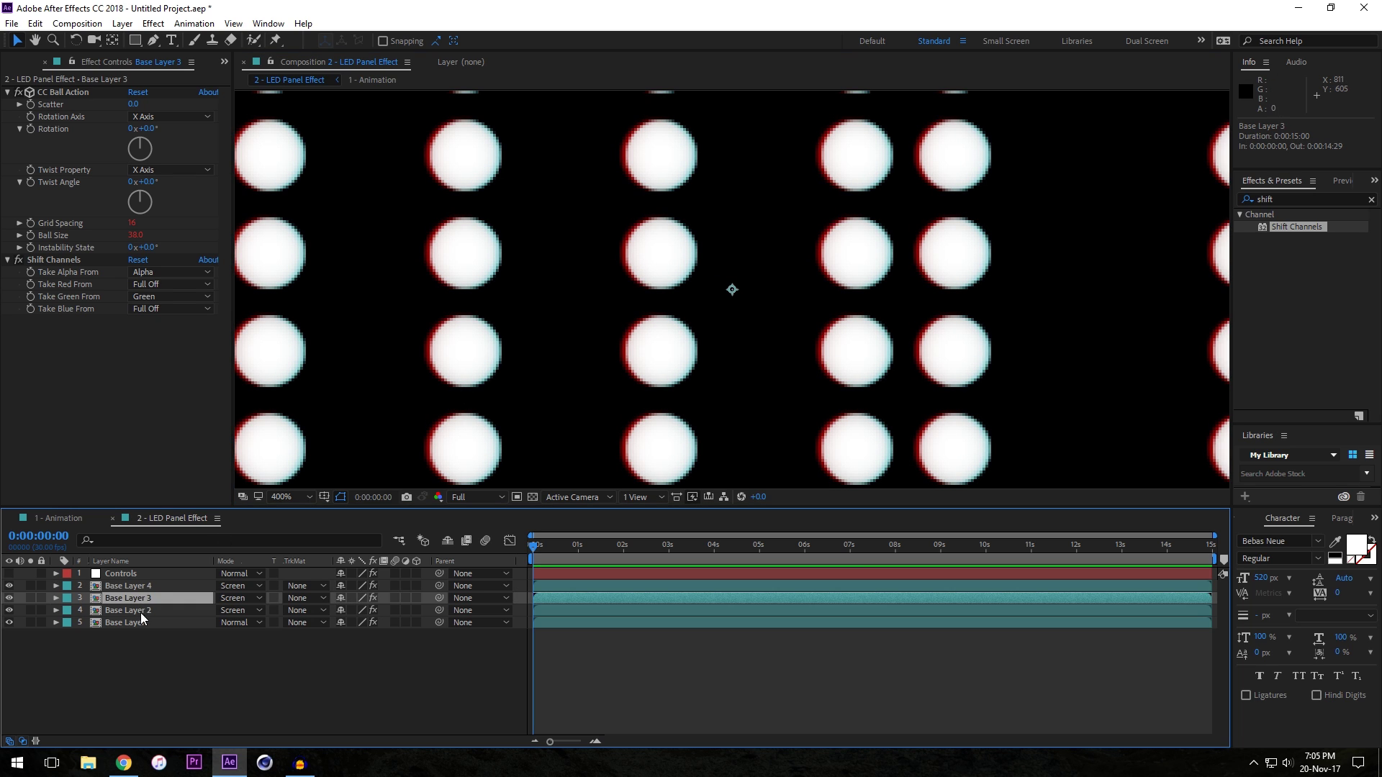
left_click_drag(665, 262, 666, 272)
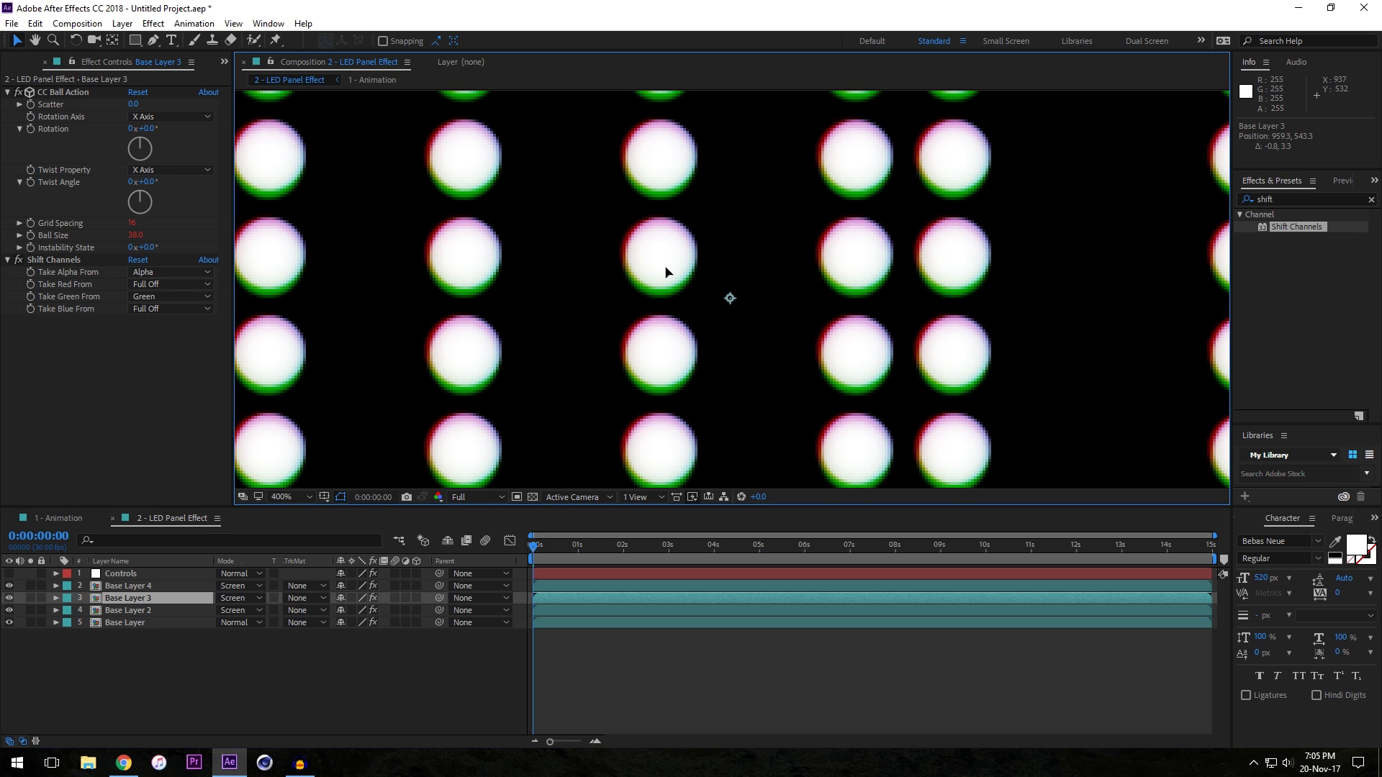
left_click(452, 605)
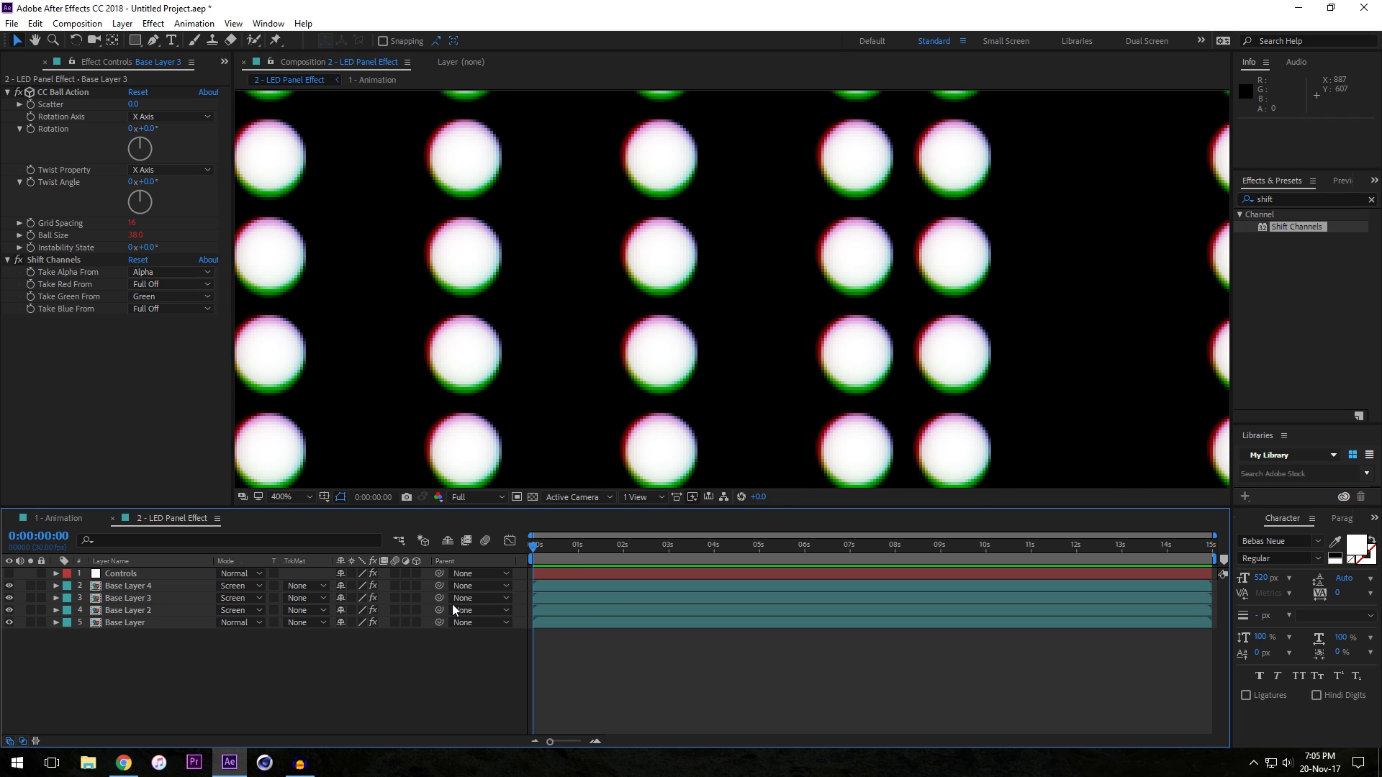
key("/")
key("ctrl+z")
left_click(470, 589)
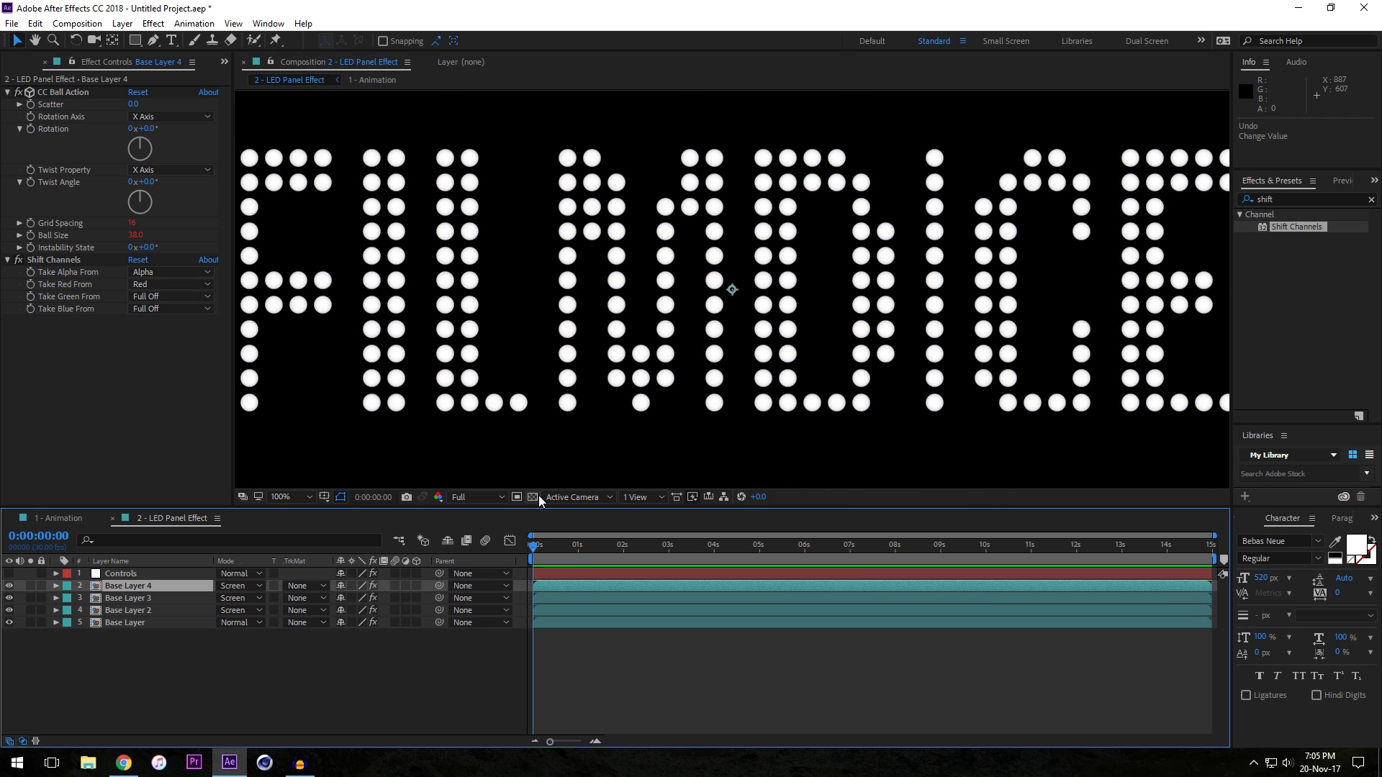
key("period")
key("comma")
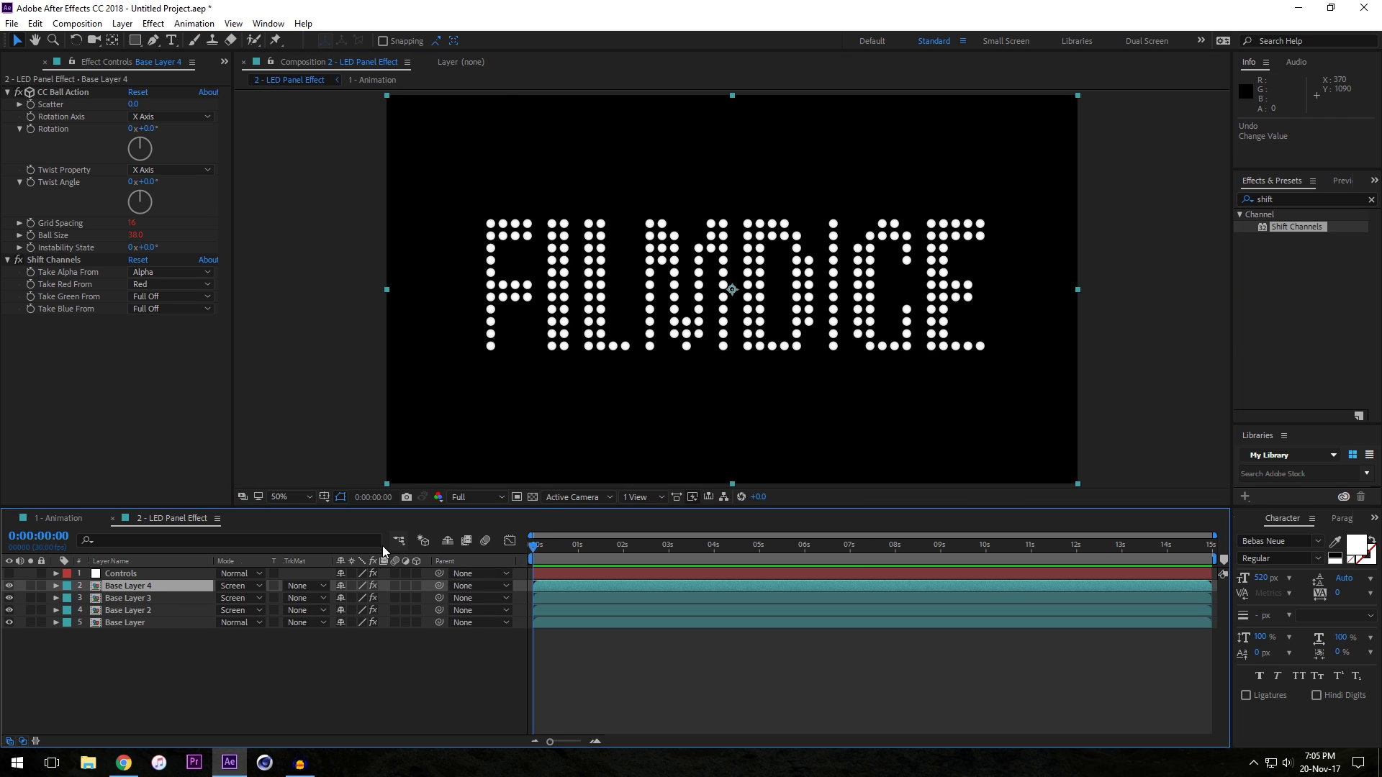
left_click(127, 589)
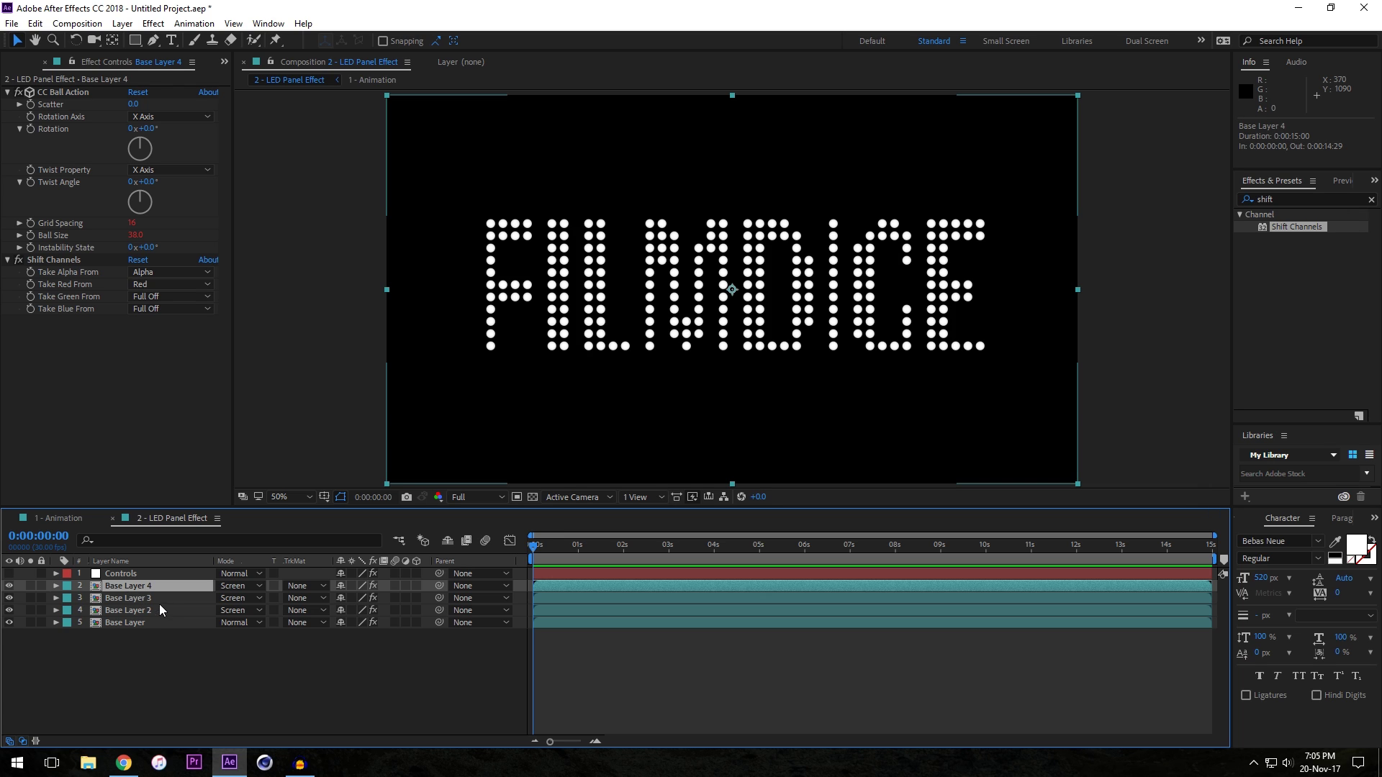
- Scale Base Layer 4 to 99%, then to 99.4%
key("s")
left_click(358, 598)
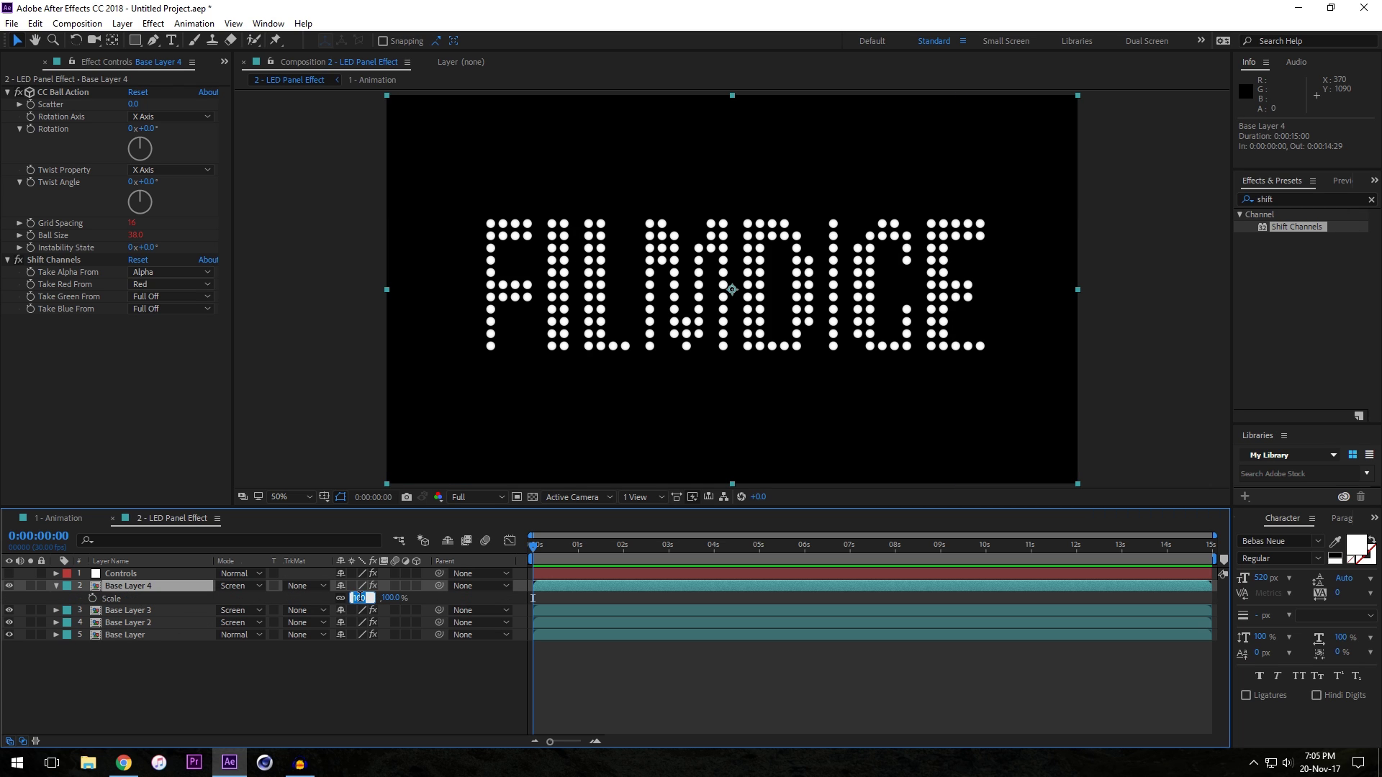
type("99")
key("Return")
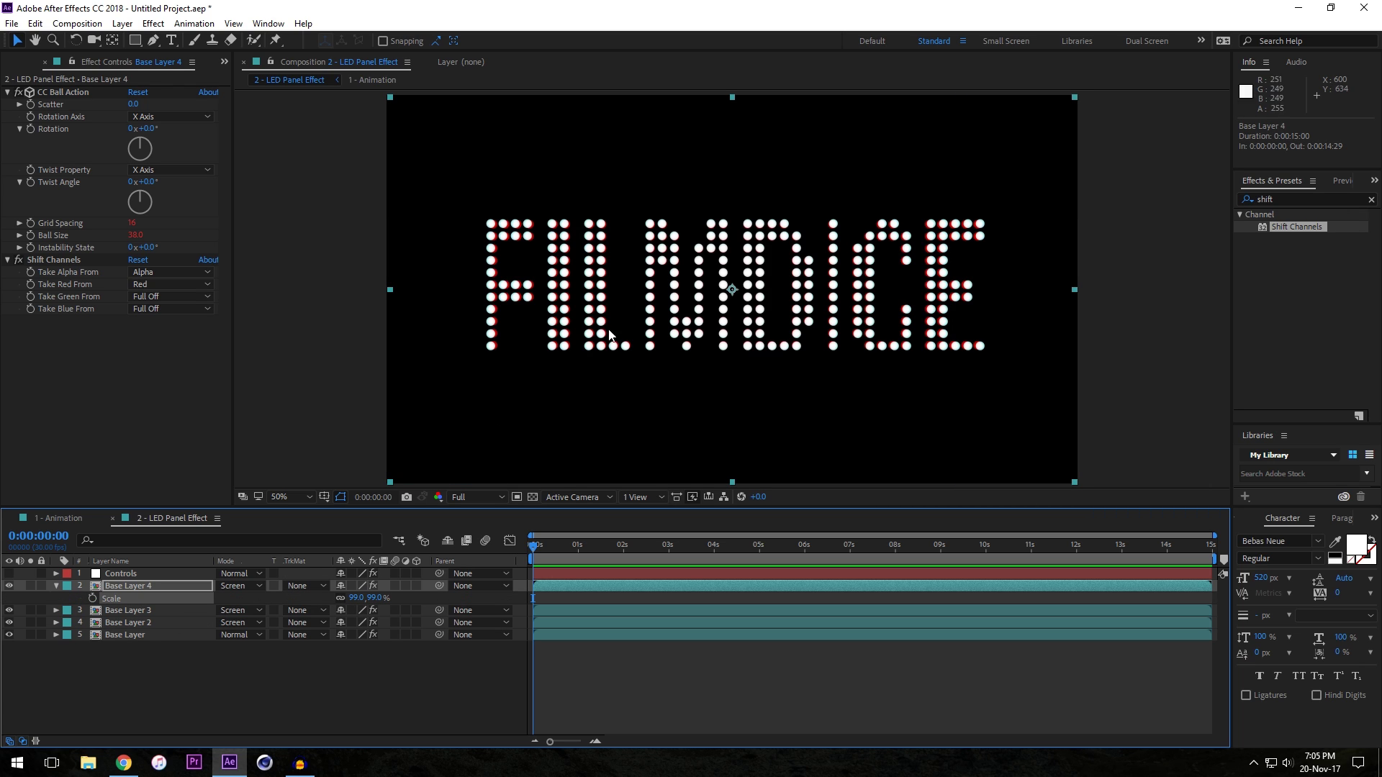
key("period")
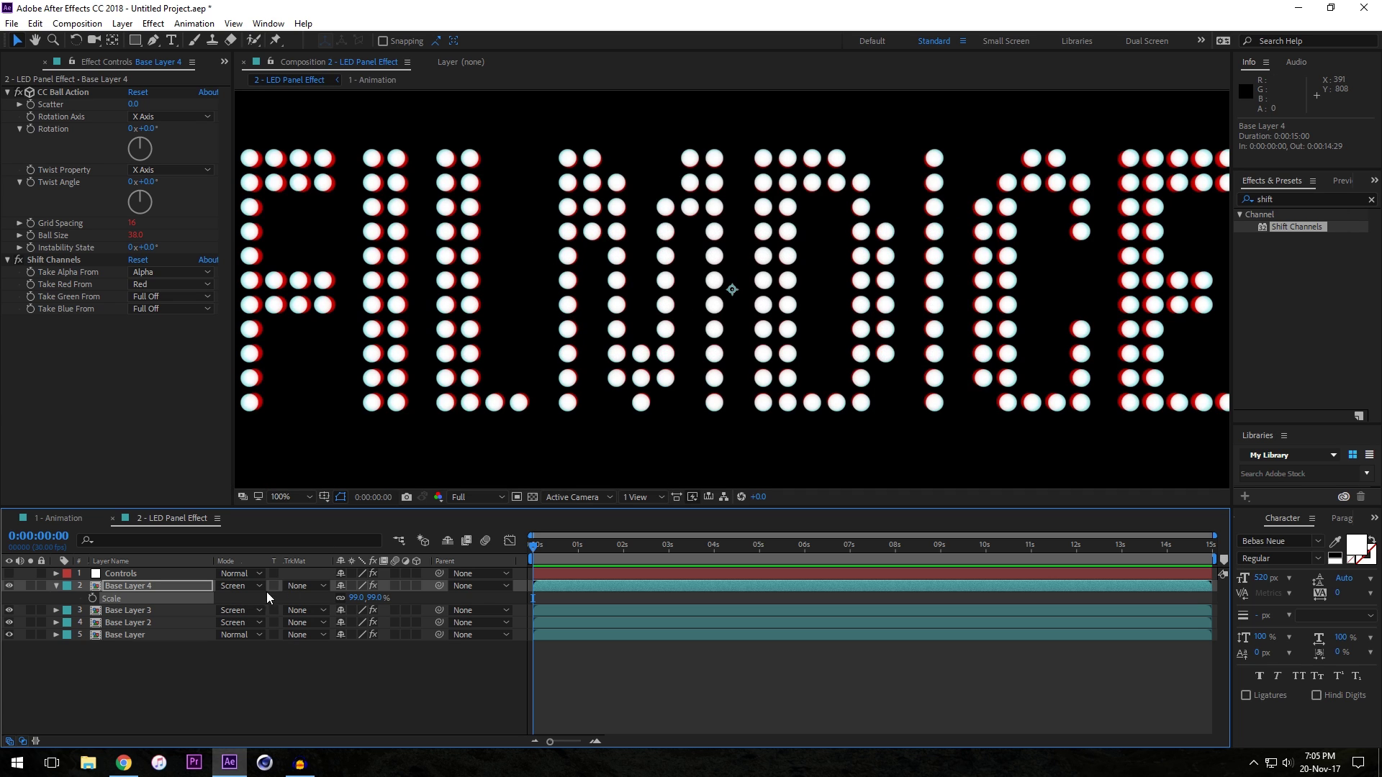
left_click(357, 598)
type("99.4")
key("Return")
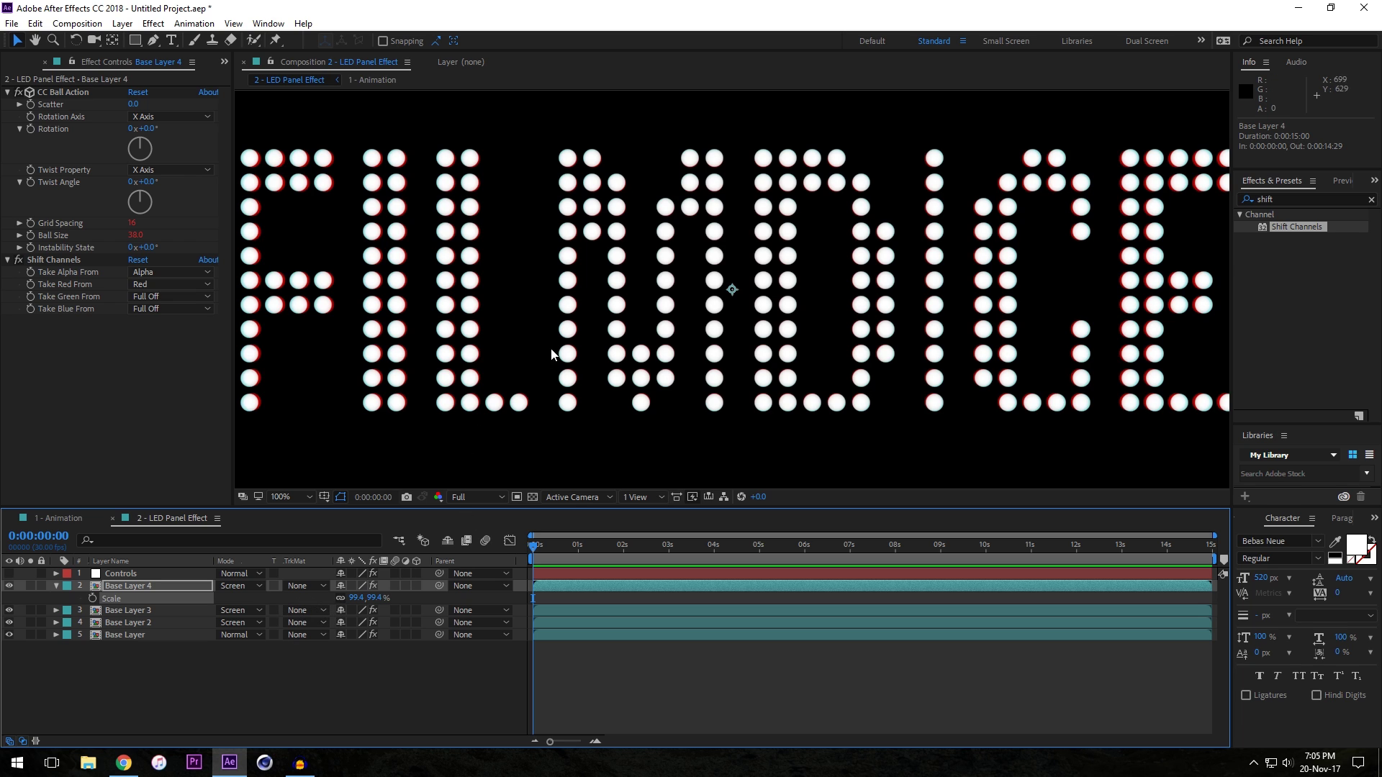
- Inspect the dot edges zoomed in and settle Base Layer 4's Scale at 99.5%
key("period")
key("period")
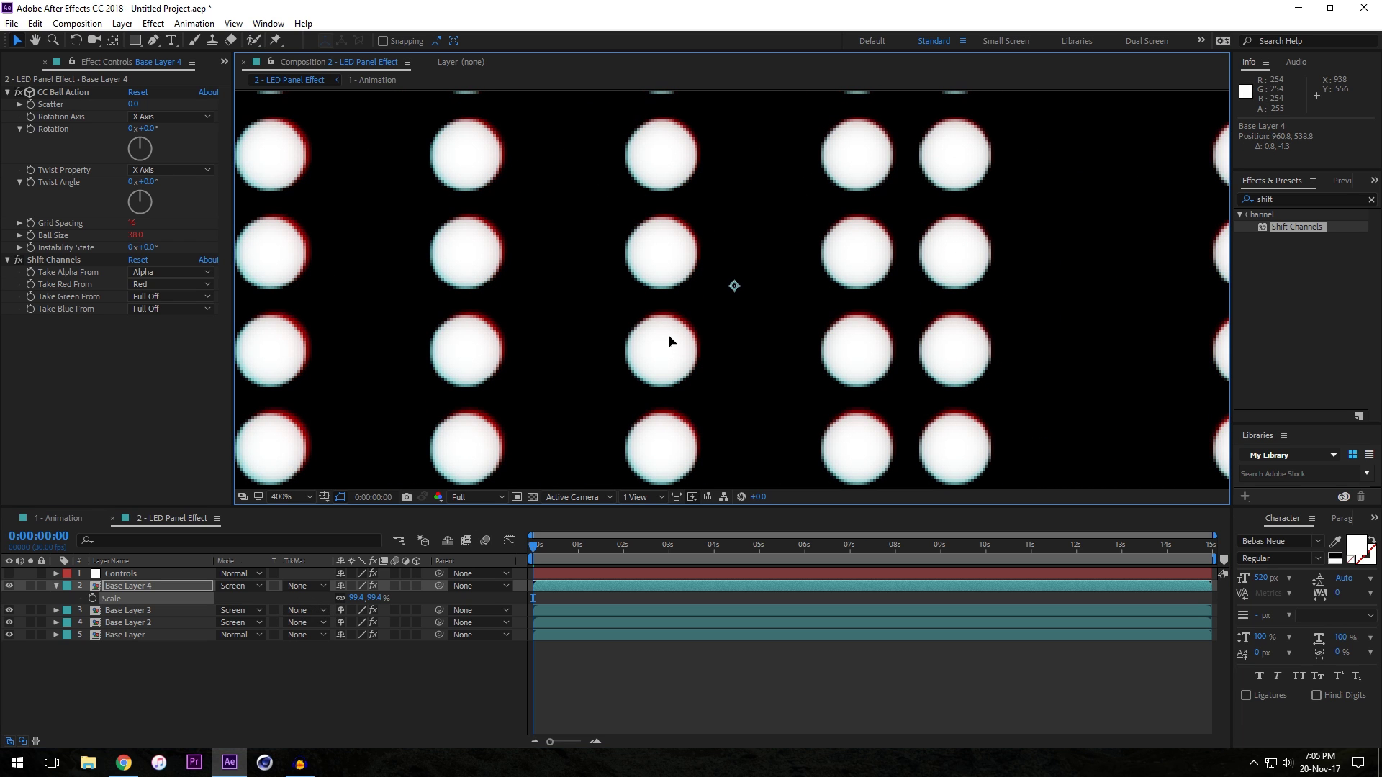
key("comma")
key("comma")
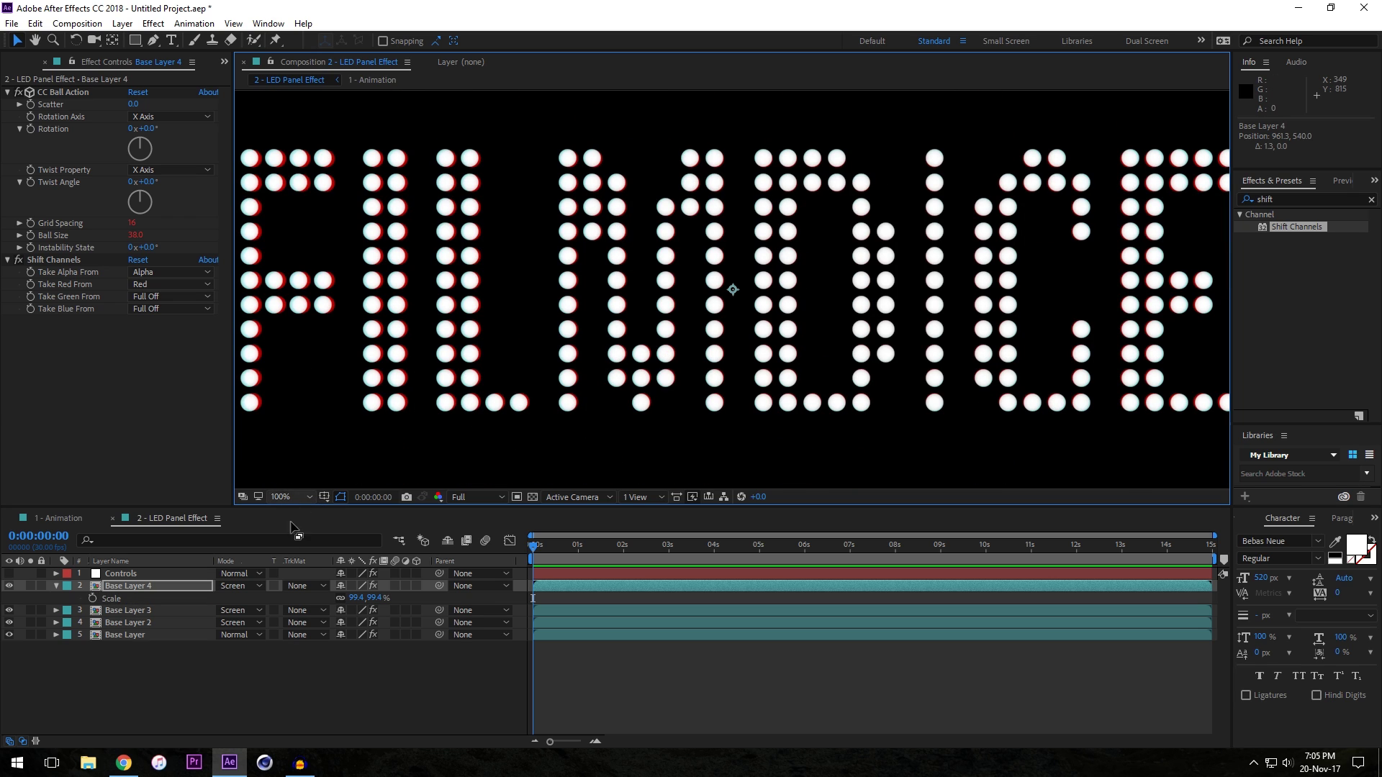
left_click(356, 598)
type("99")
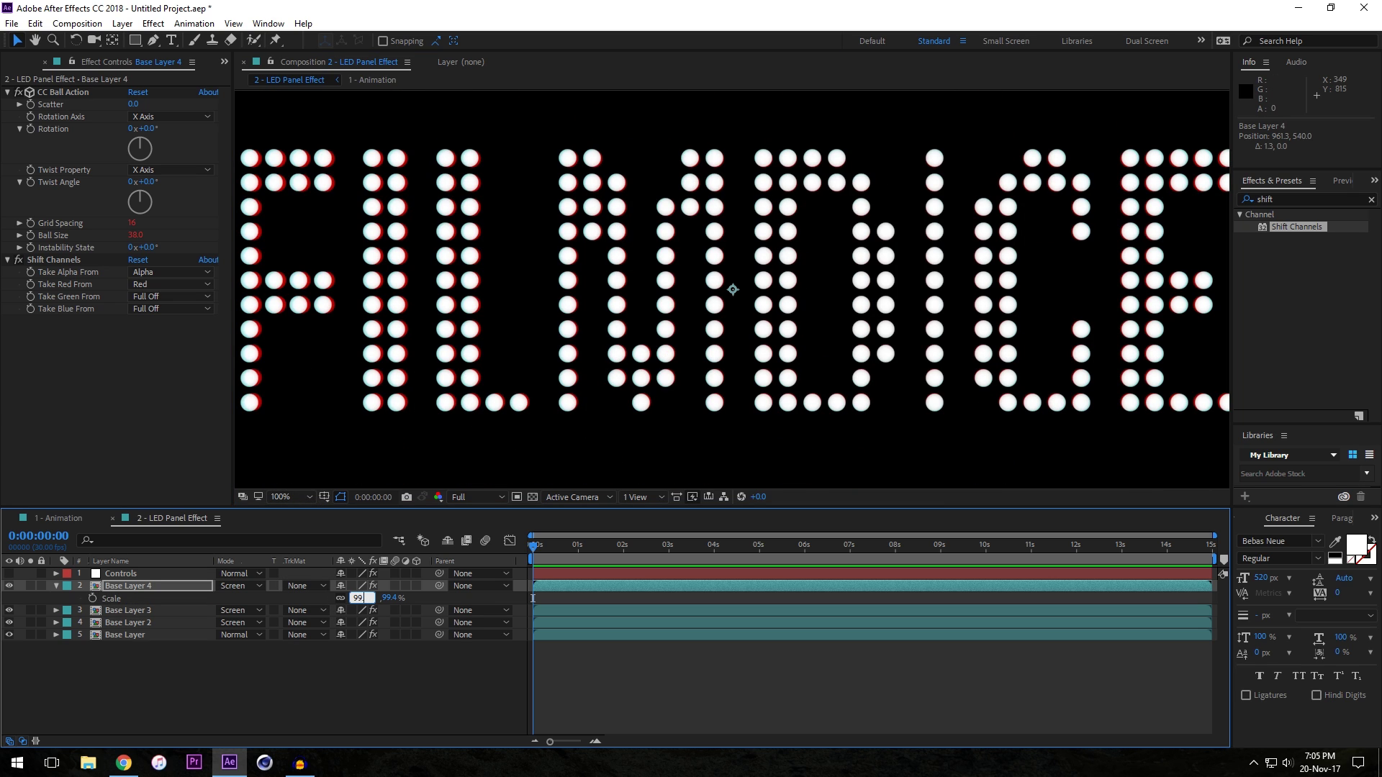
type(".5")
key("Return")
left_click(306, 497)
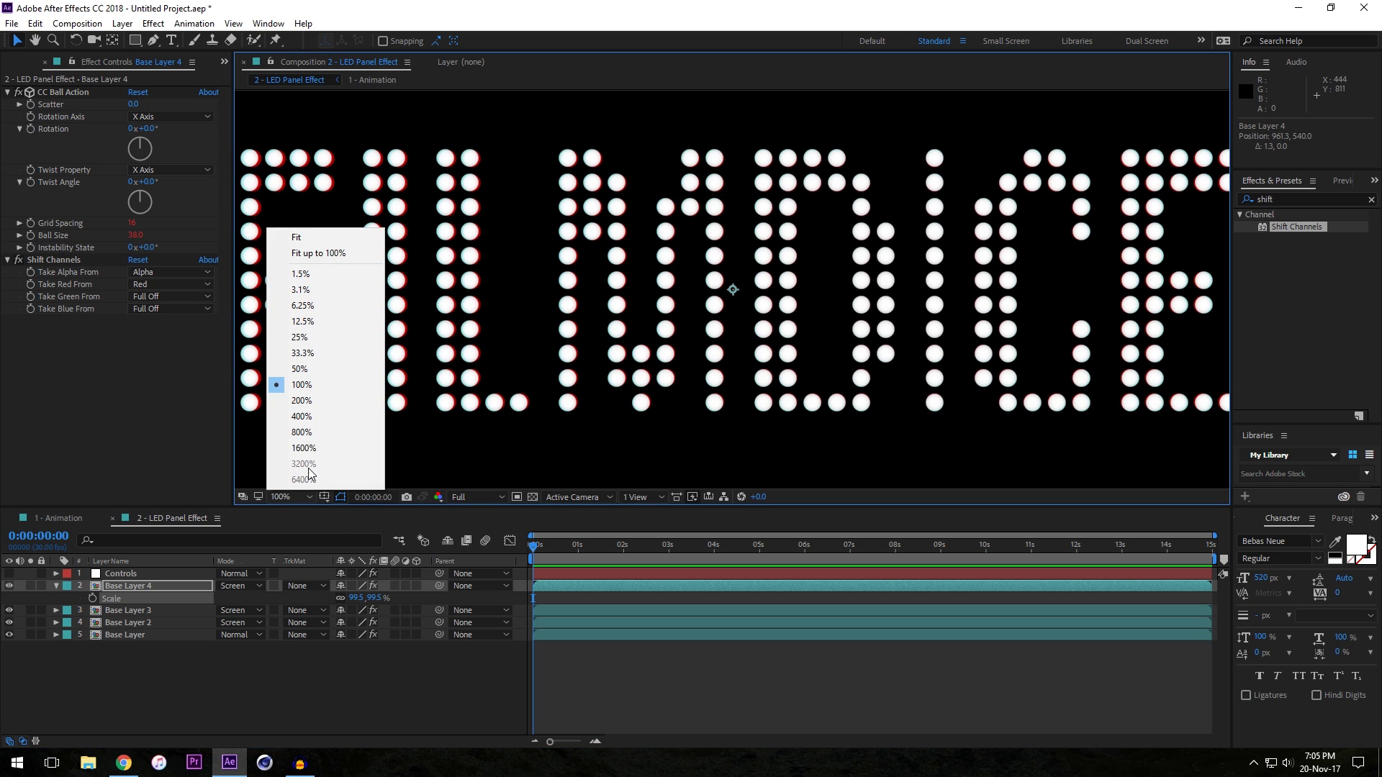
left_click(317, 237)
left_click(472, 649)
key("s")
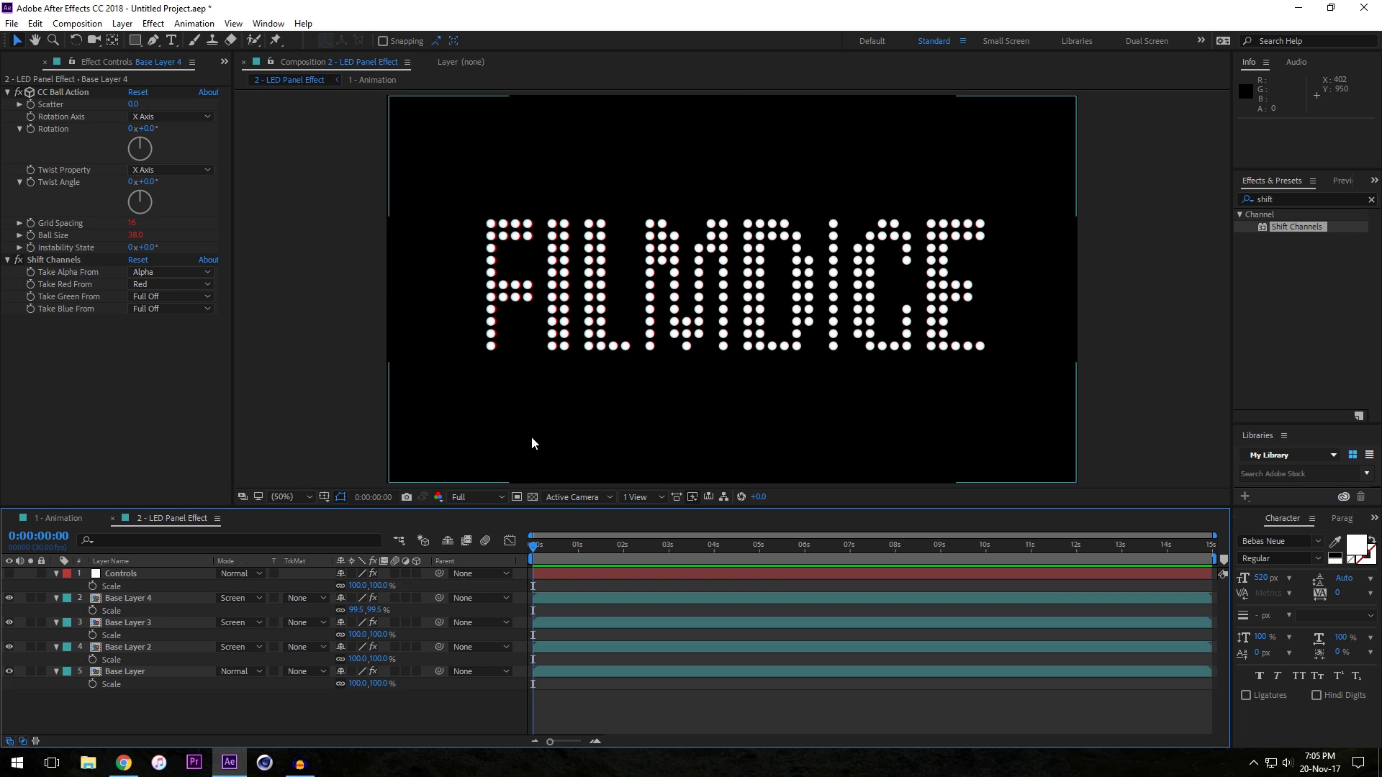
key("slash")
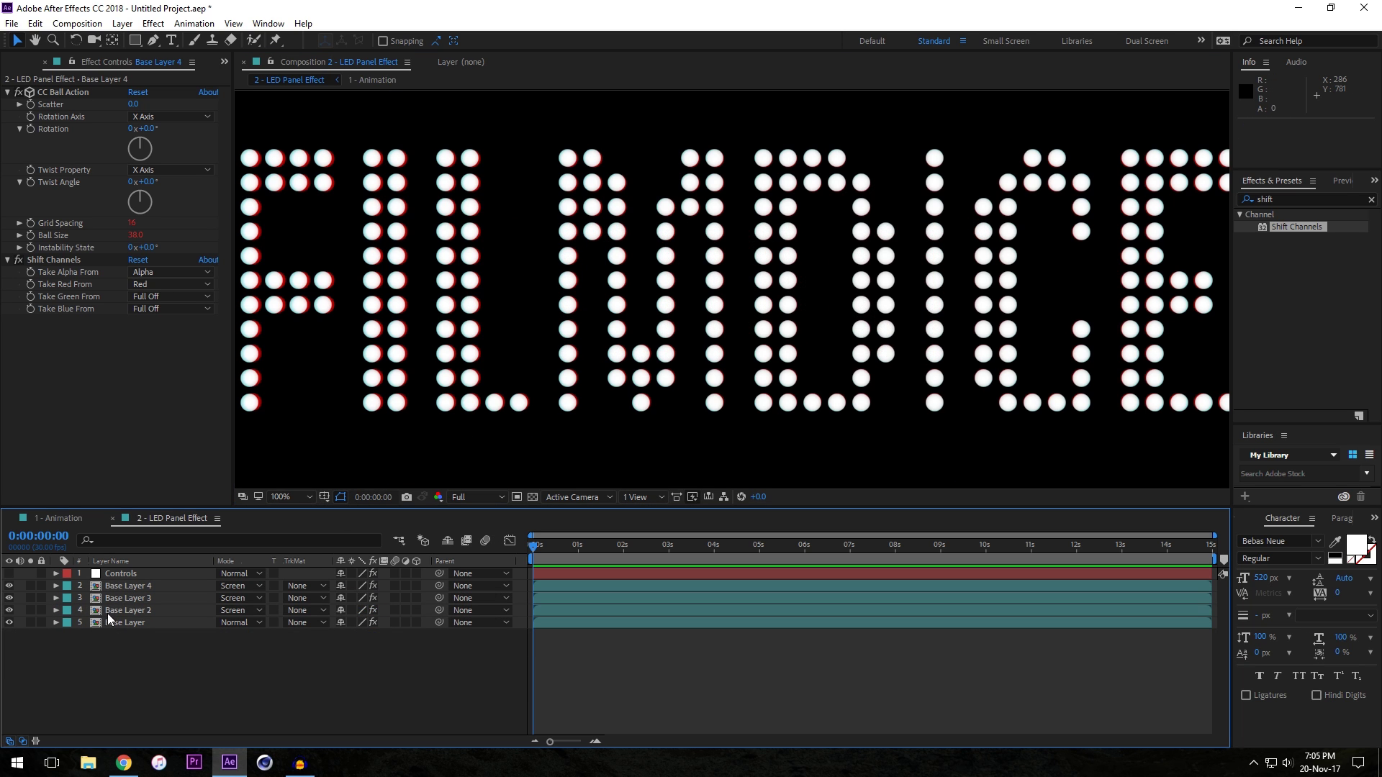
- Rename Base Layers 4, 3 and 2 to Red, Green and Blue
left_click(137, 590)
key("Return")
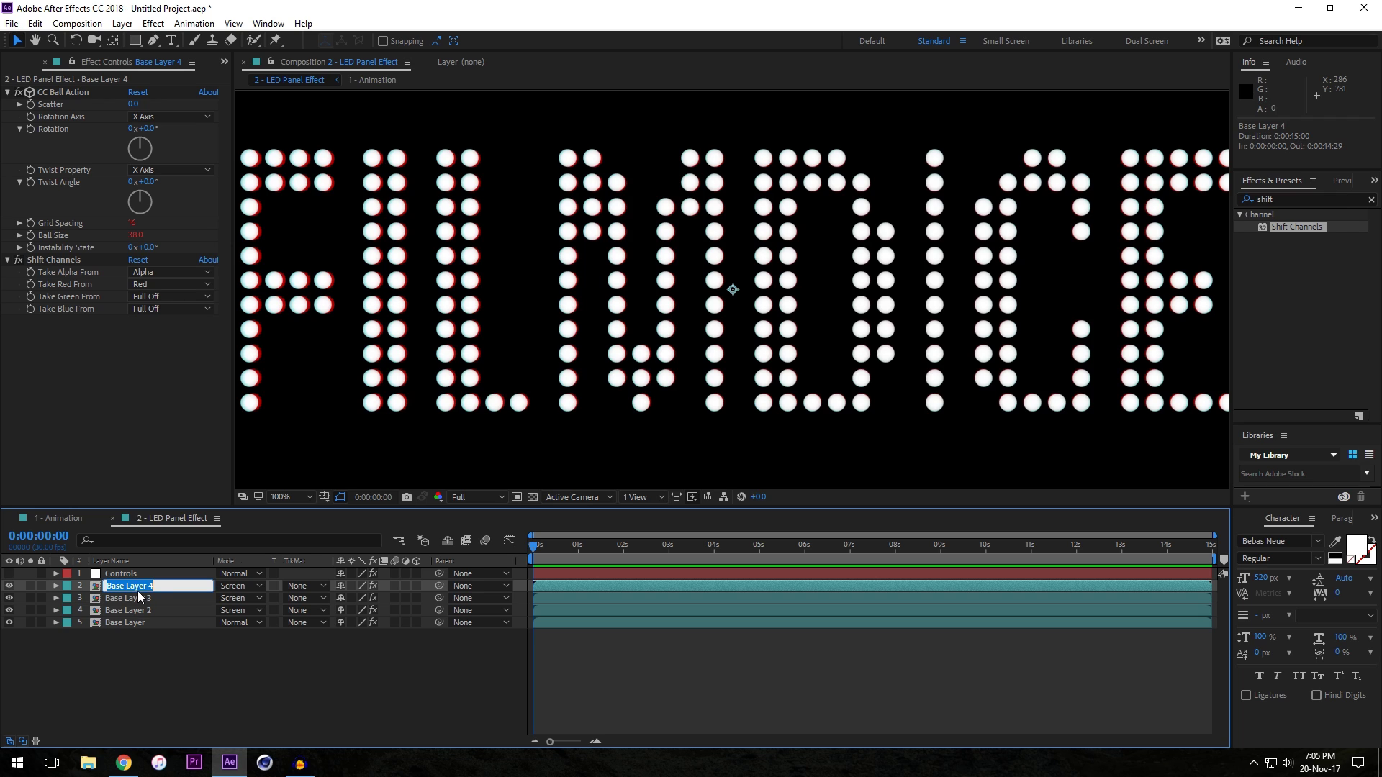
type("Red")
key("Return")
key("ctrl+Down")
key("Return")
type("Gr")
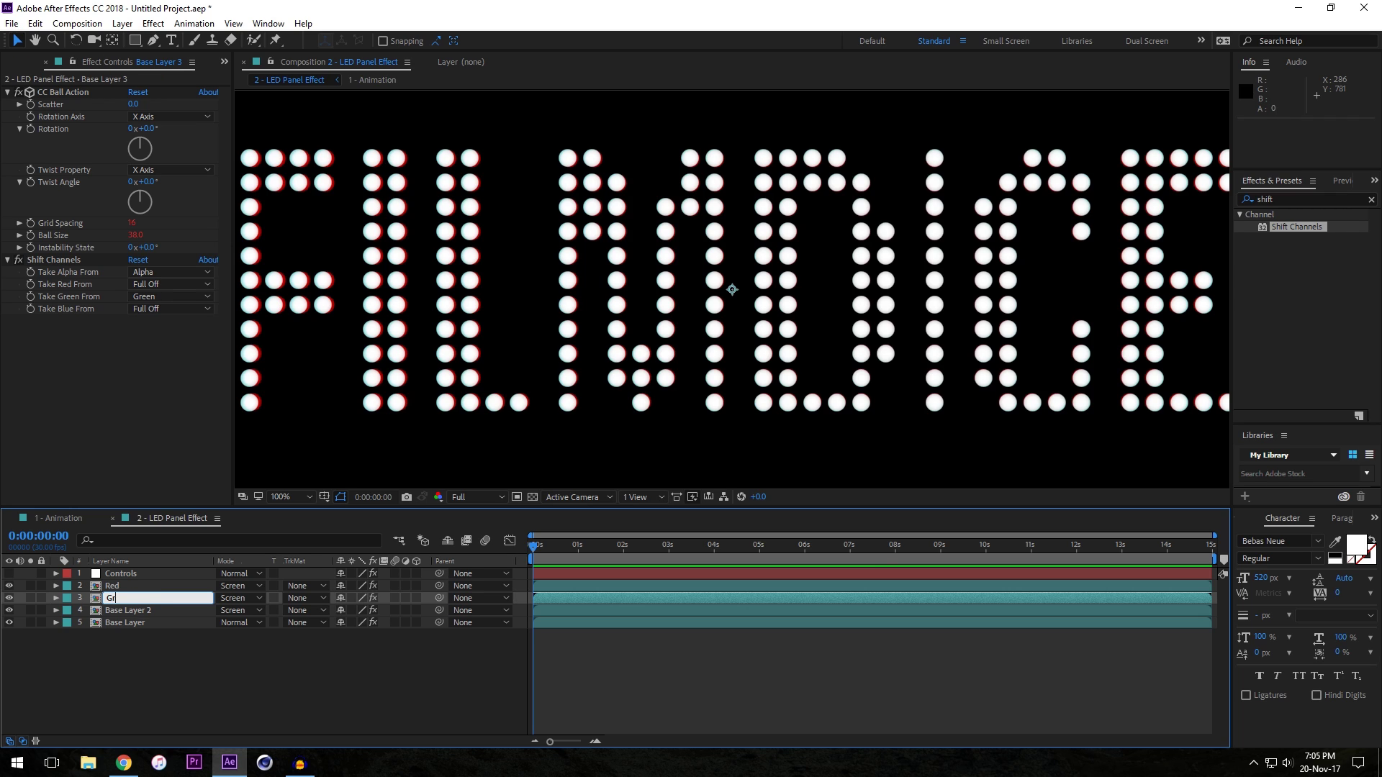
type("eemn")
key("Return")
key("ctrl+Down")
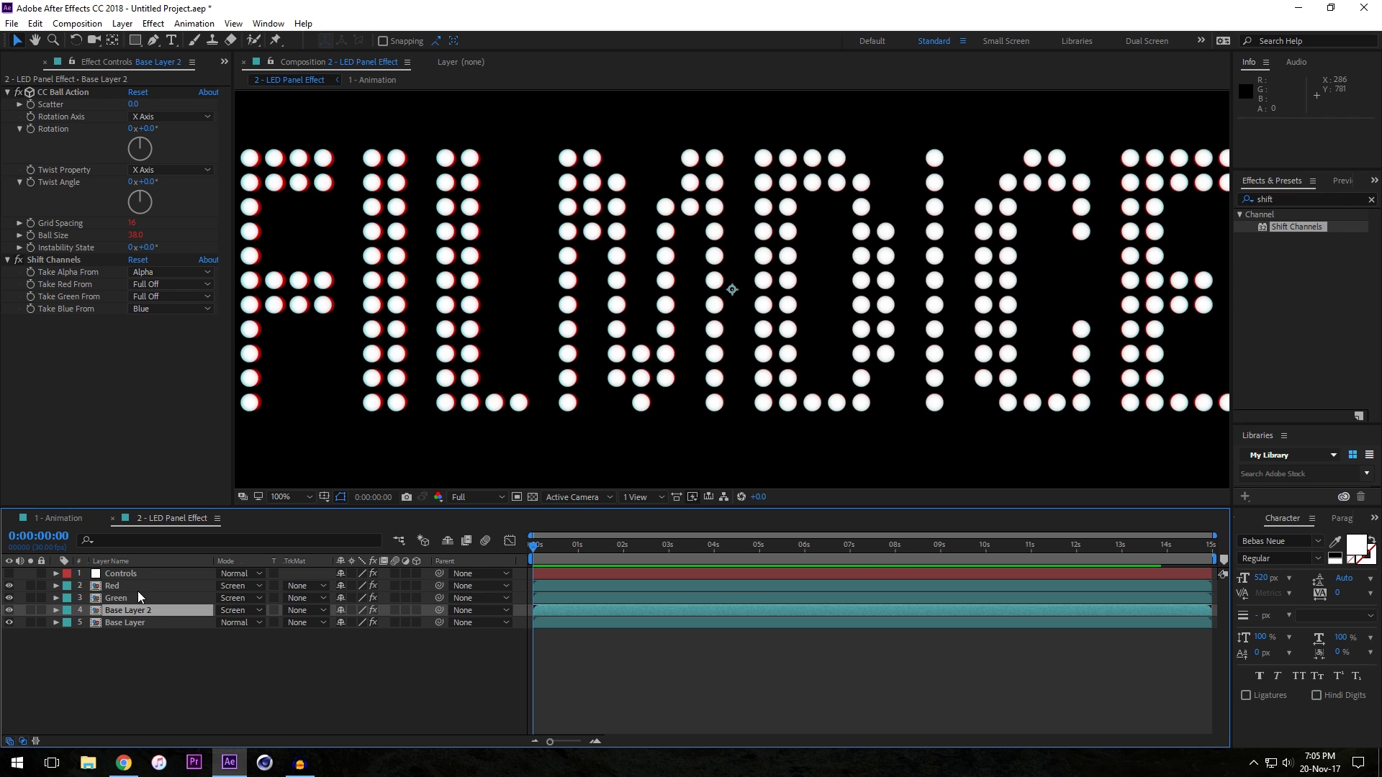
key("Return")
type("Blue")
key("Return")
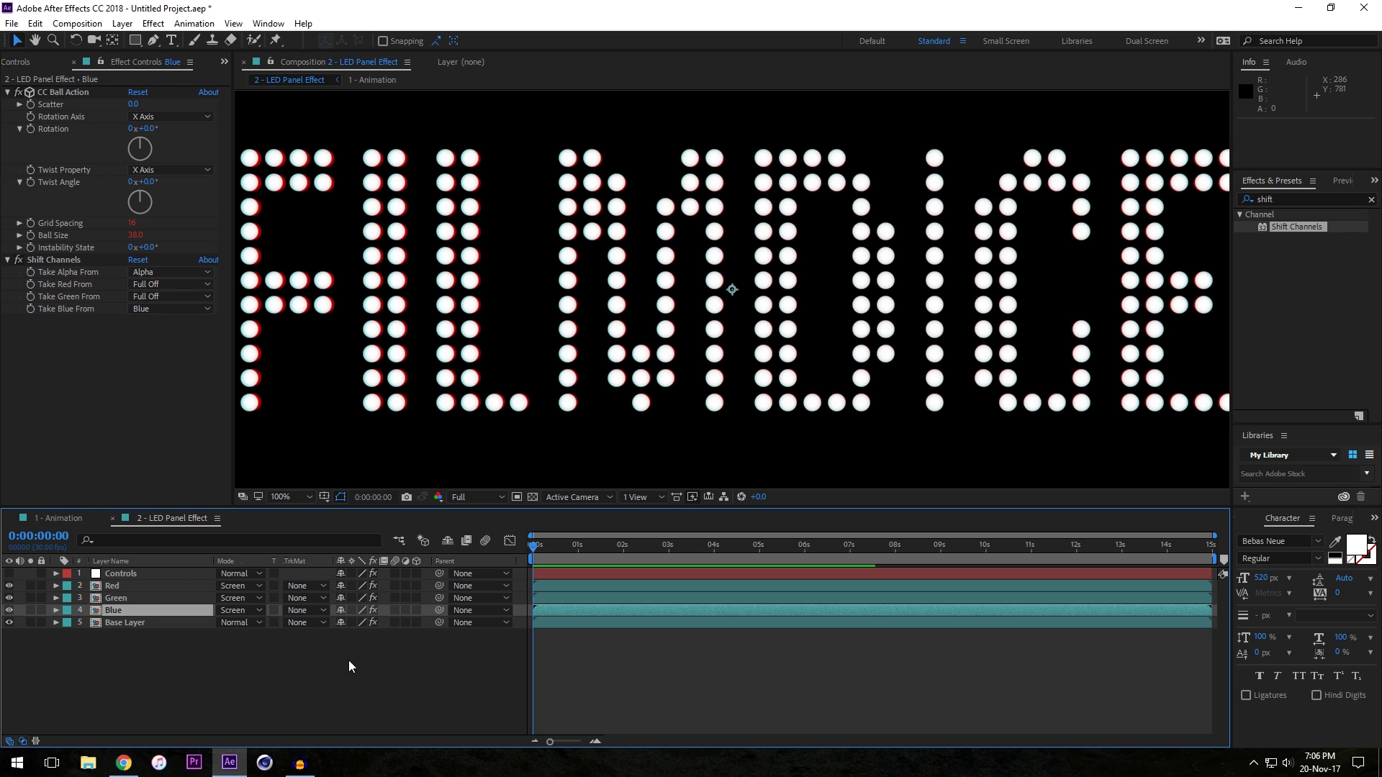
left_click(67, 62)
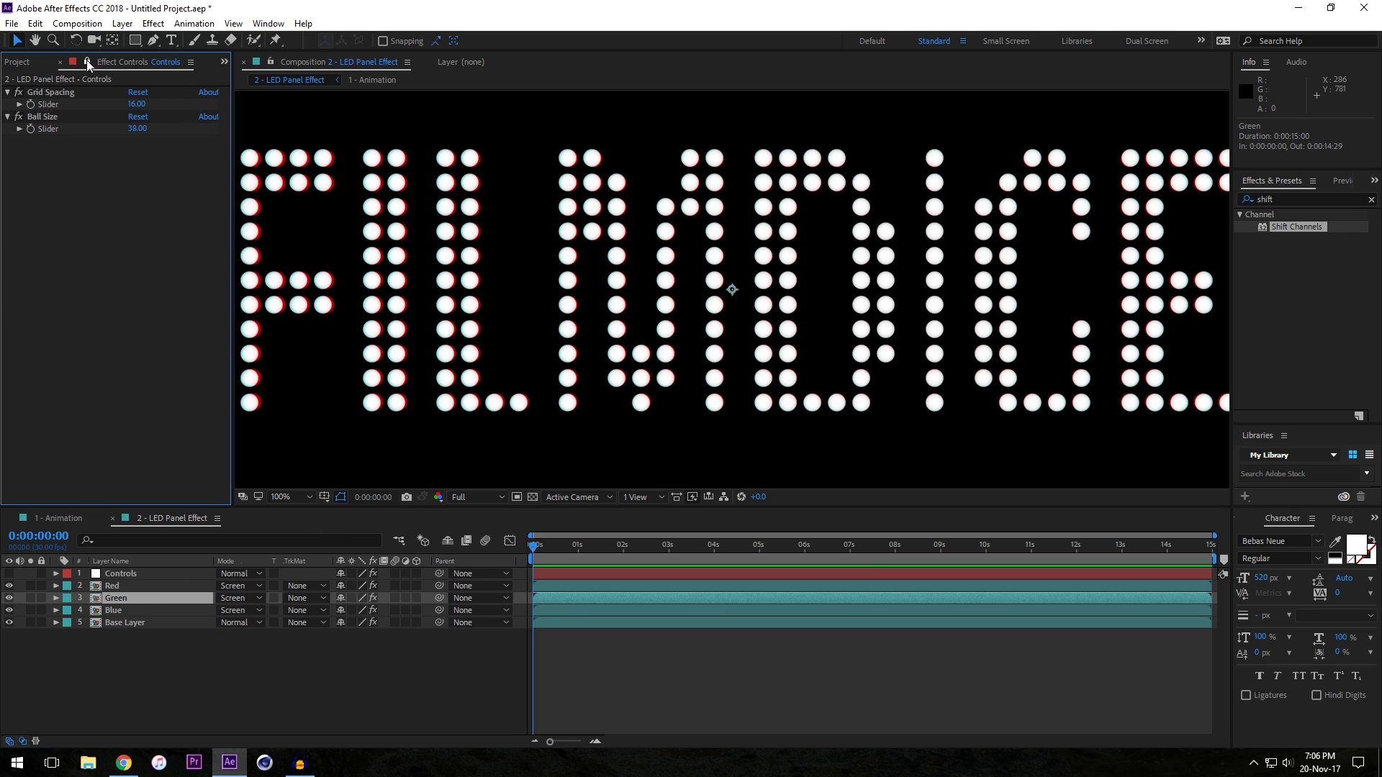
key("ctrl+Down")
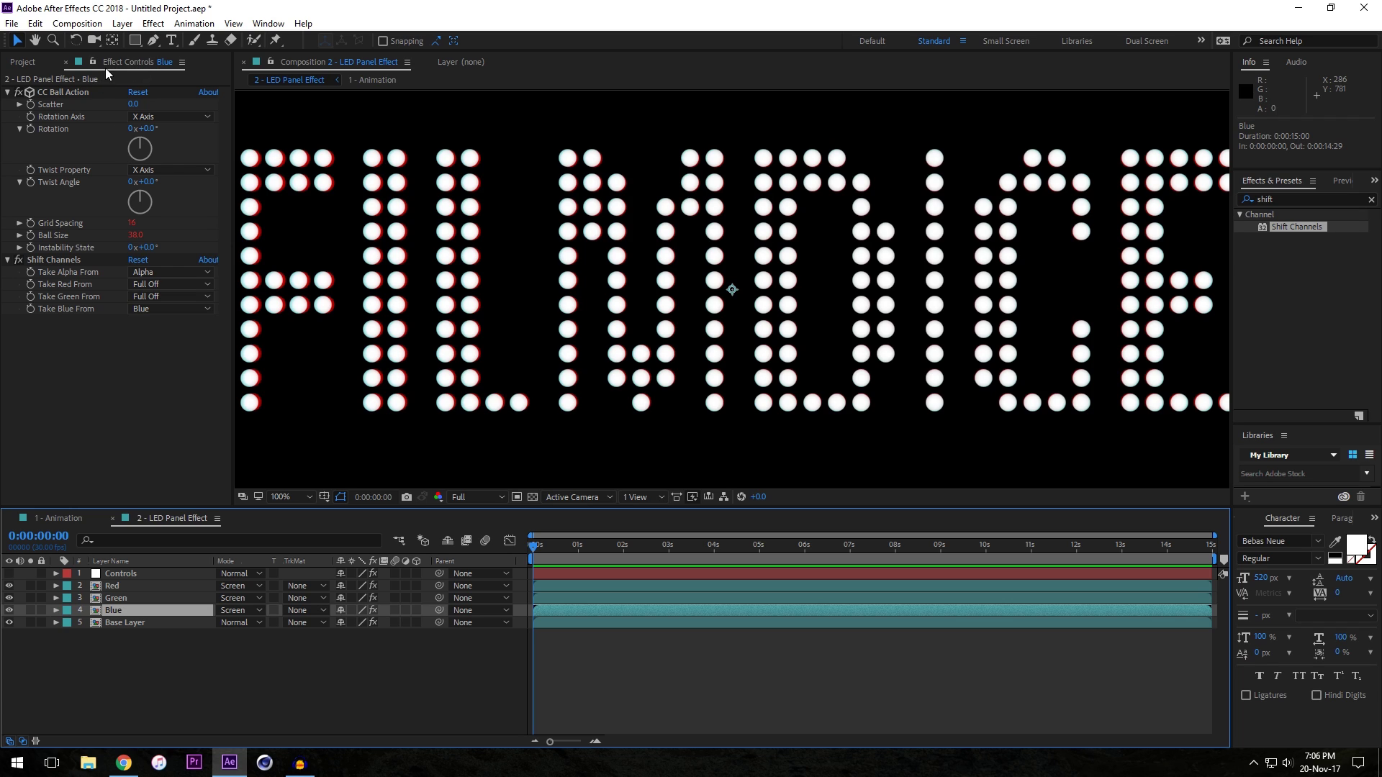
left_click(121, 575)
left_click(123, 209)
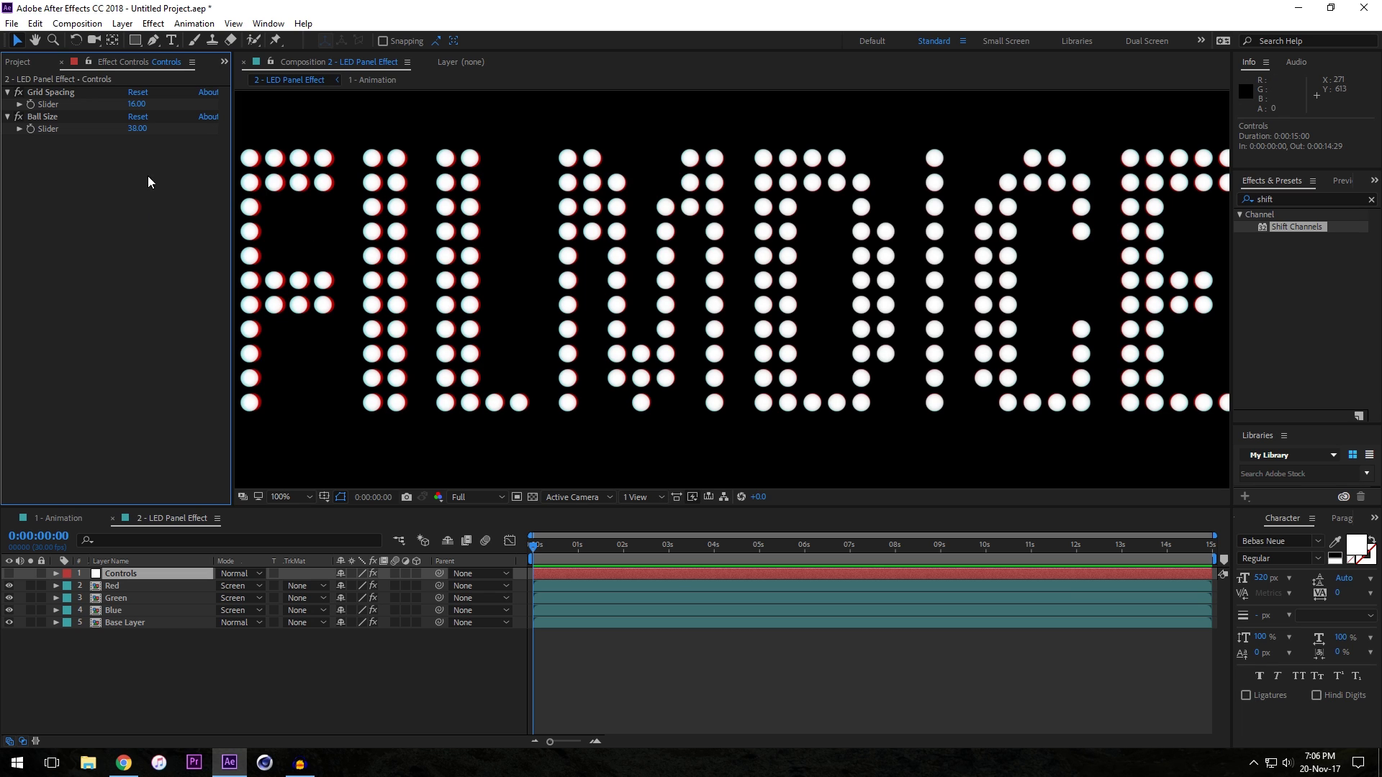
left_click(125, 596)
left_click(126, 587)
left_click(128, 573)
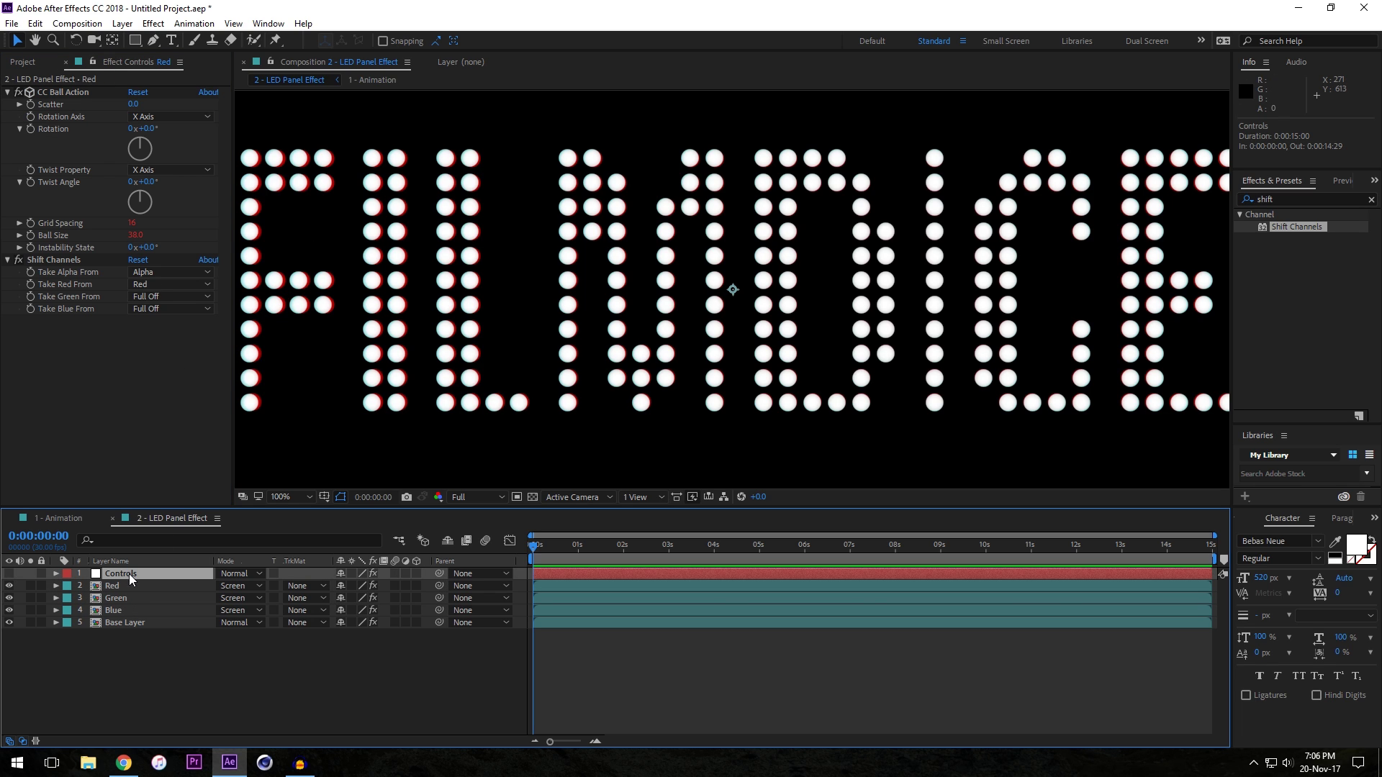
left_click_drag(141, 104, 148, 104)
key("ctrl+z")
key("ctrl+z")
key("ctrl+z")
key("ctrl+z")
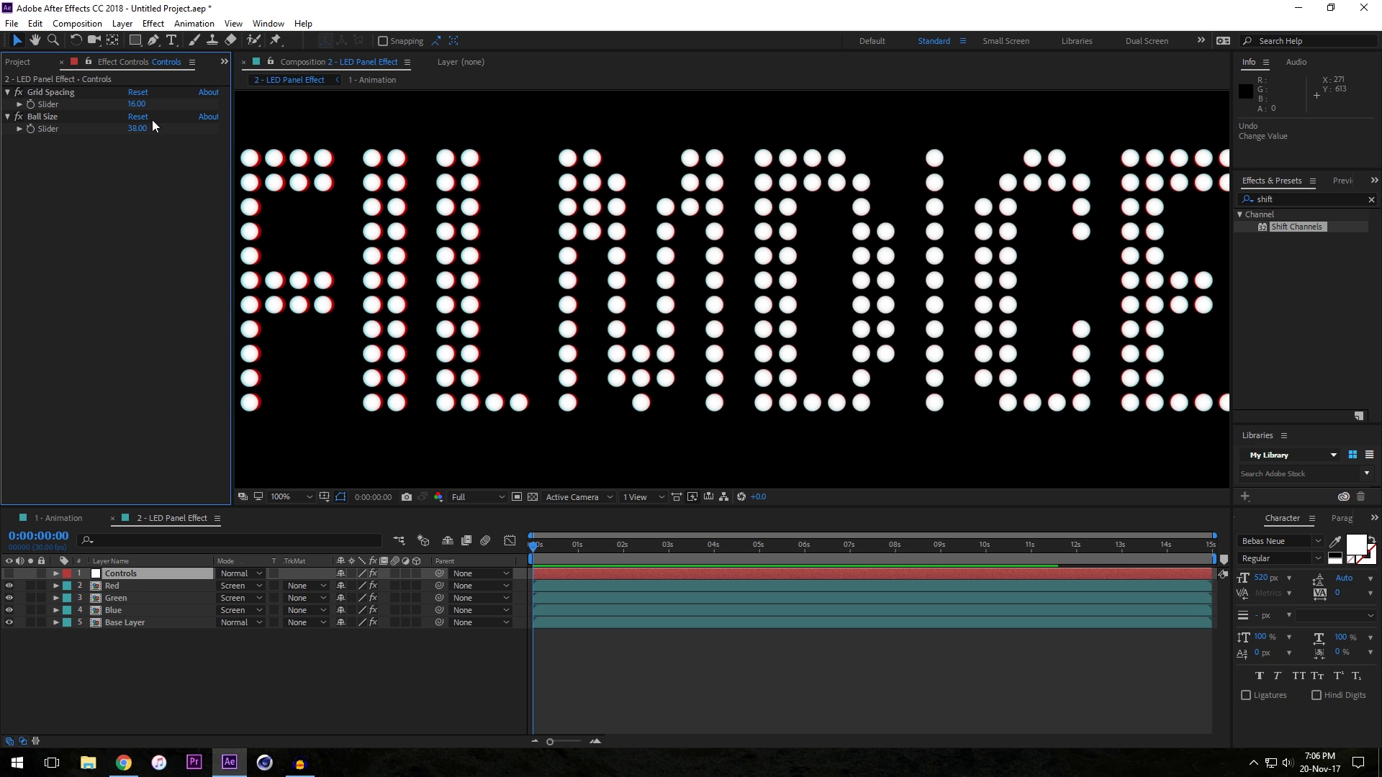
key("ctrl+shift+z")
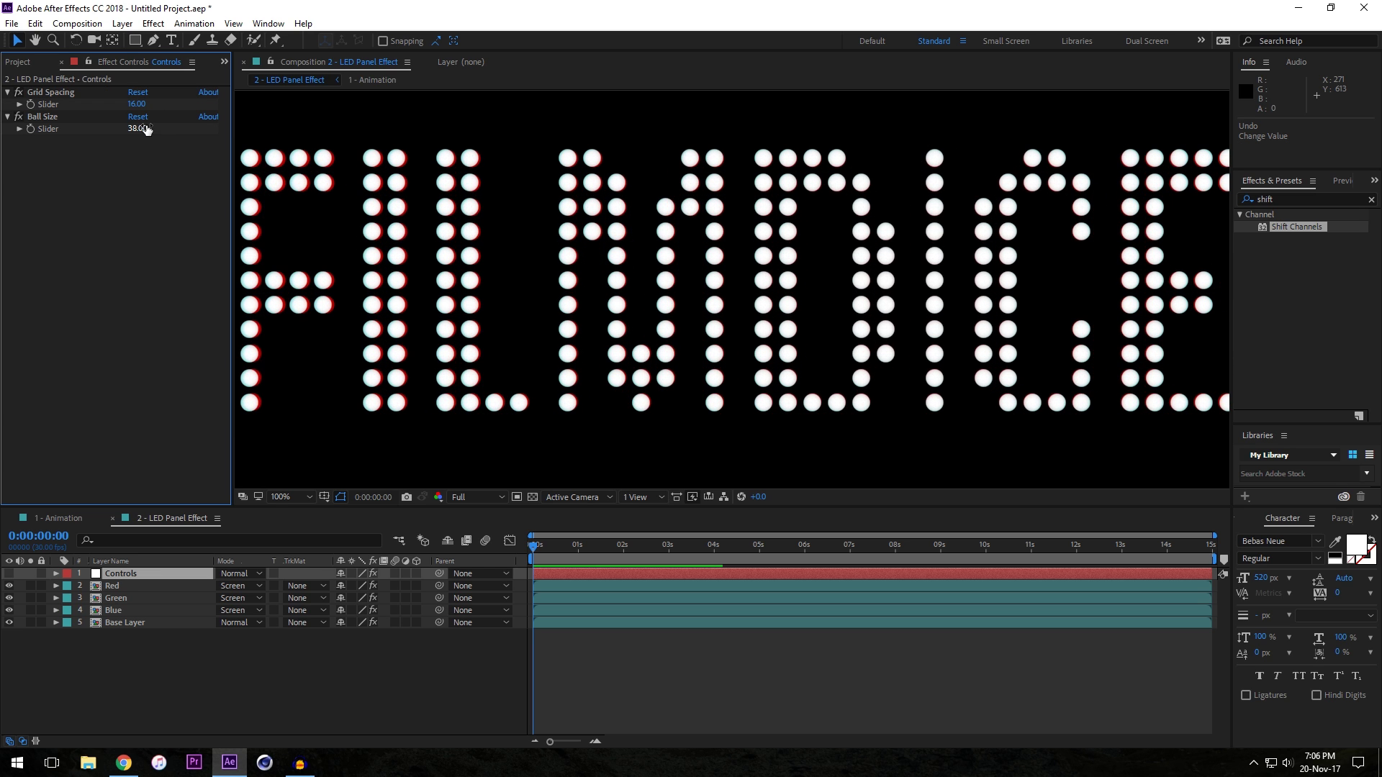
left_click_drag(138, 128, 177, 136)
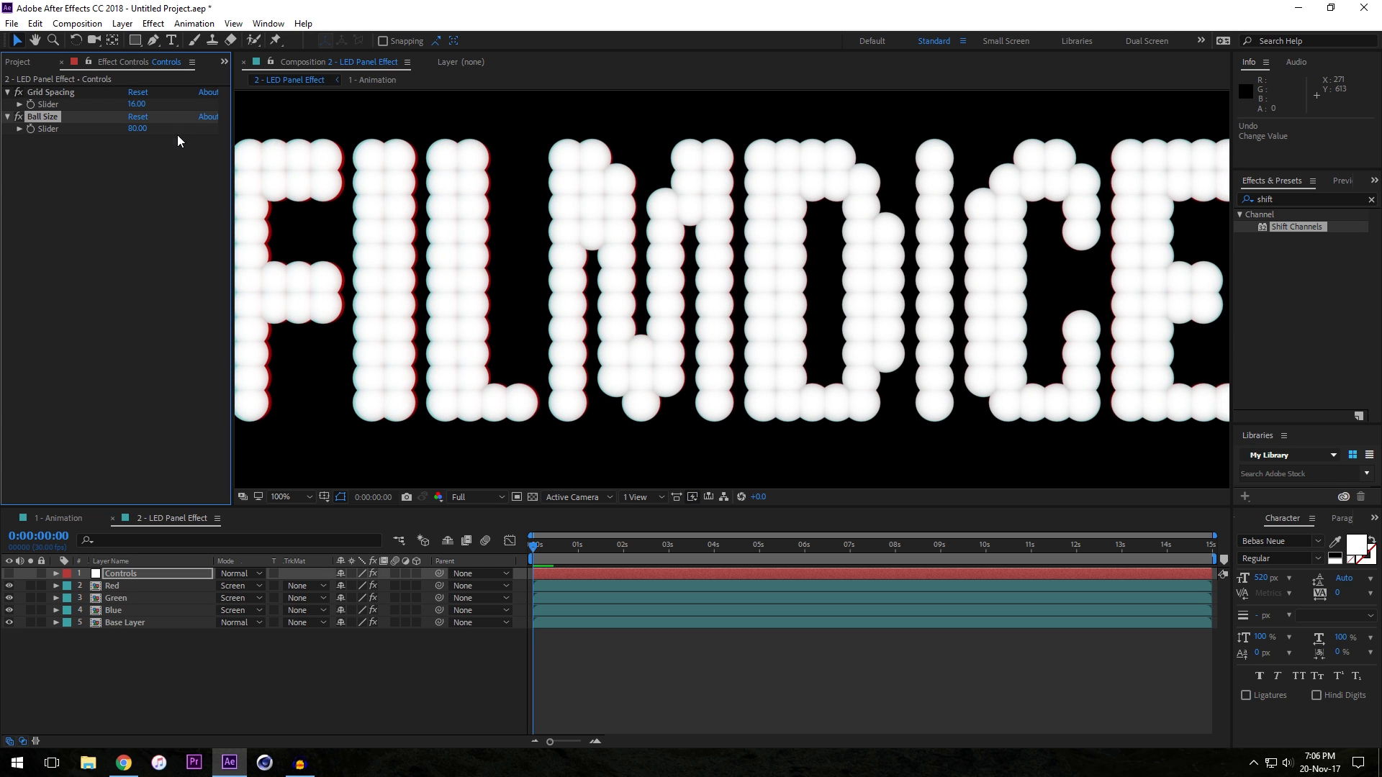
key("ctrl+z")
left_click(136, 658)
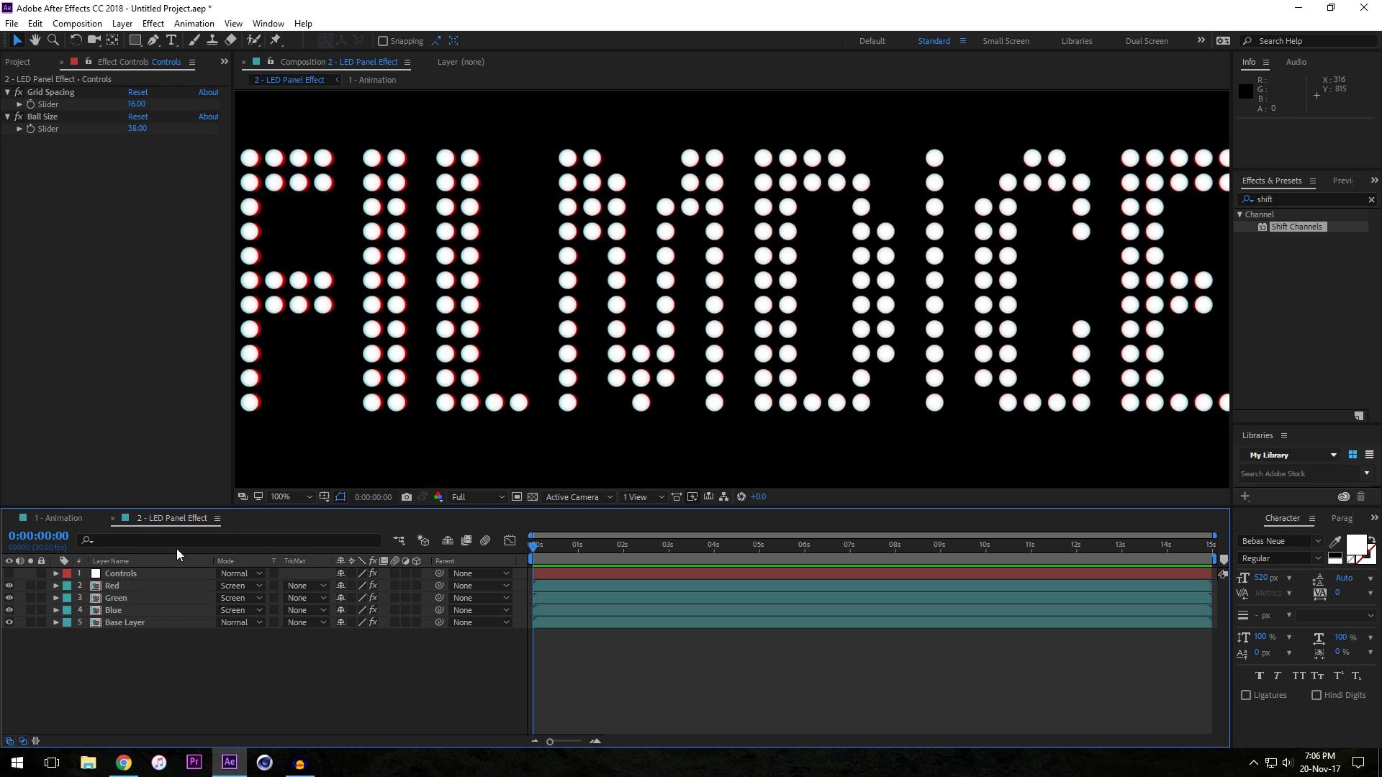
- In Chrome, jump the YouTube reference video to 1:39 to see the LED dot close-up
left_click(124, 763)
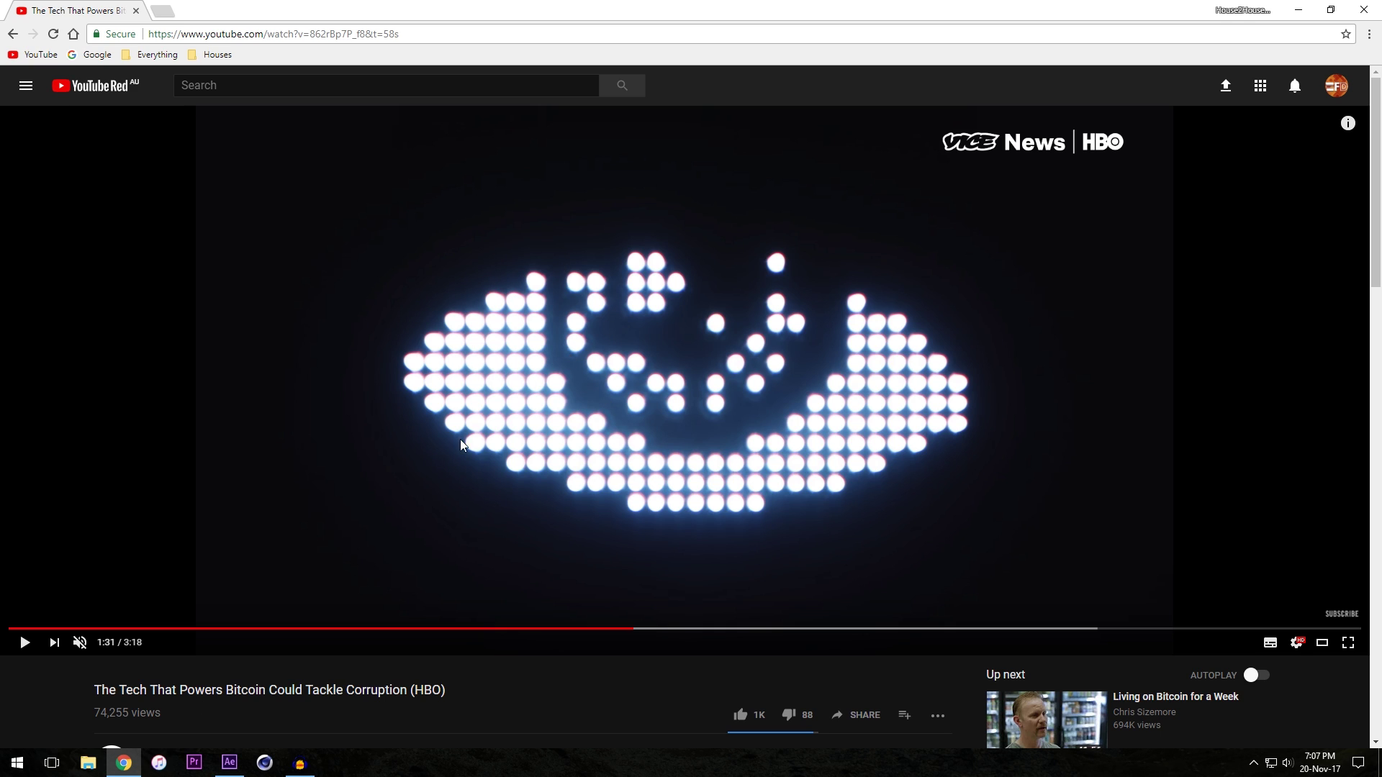
left_click(686, 630)
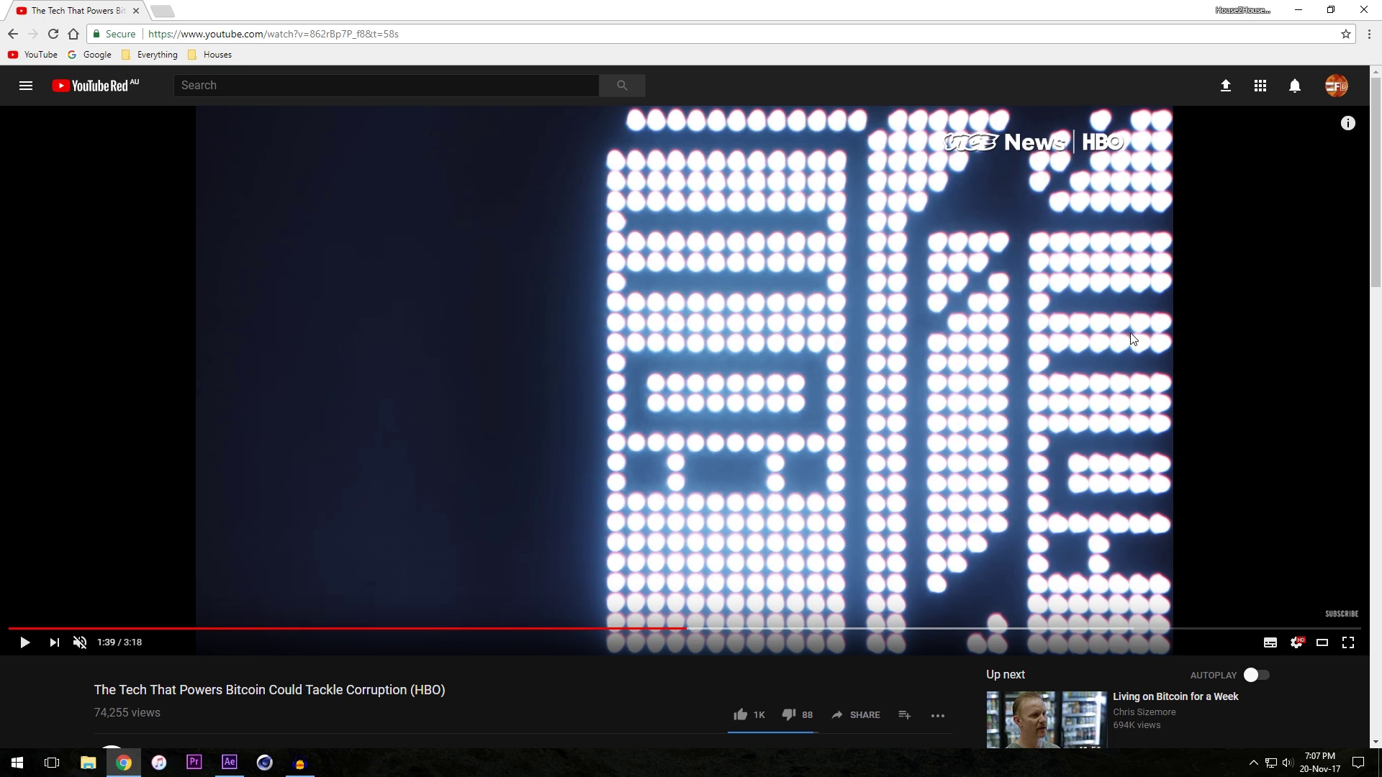
- Add a new adjustment layer and move it directly below Controls
left_click(229, 764)
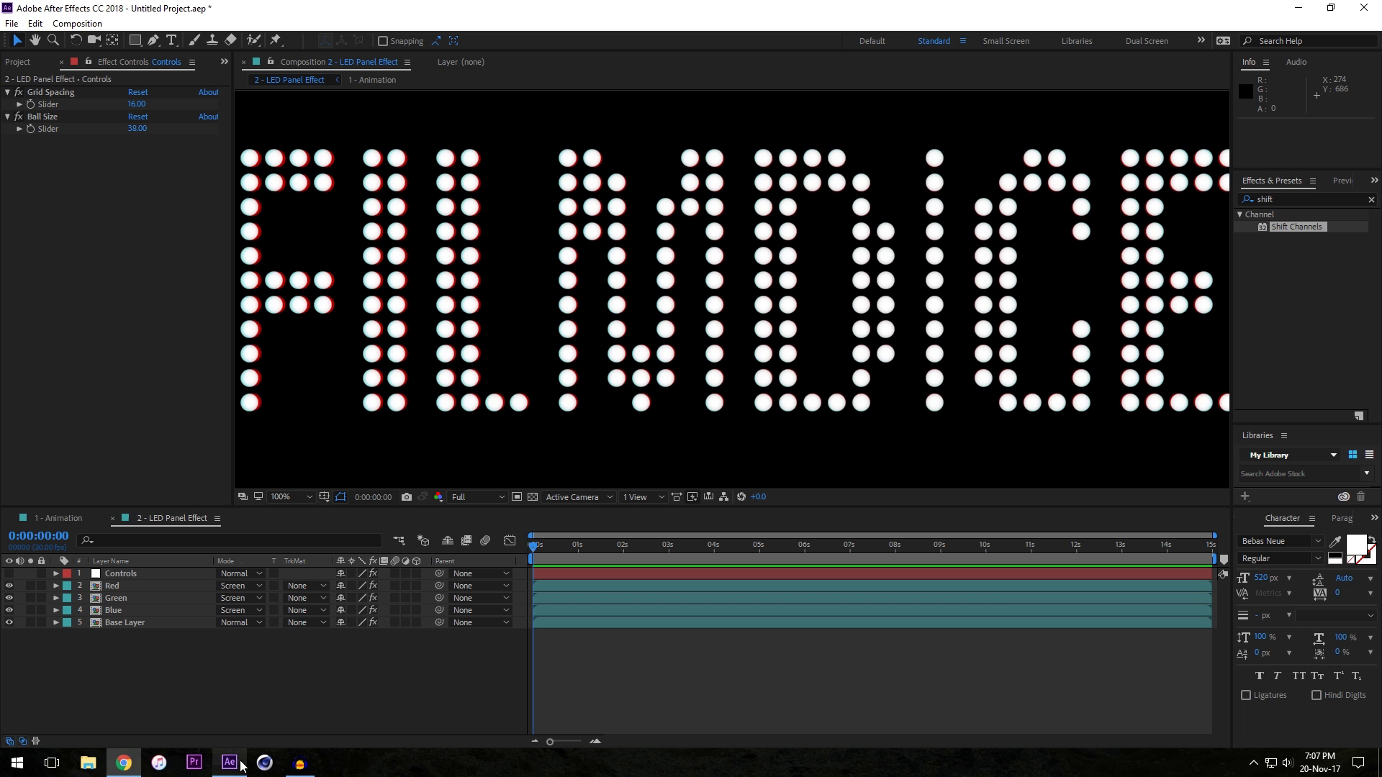
left_click(288, 497)
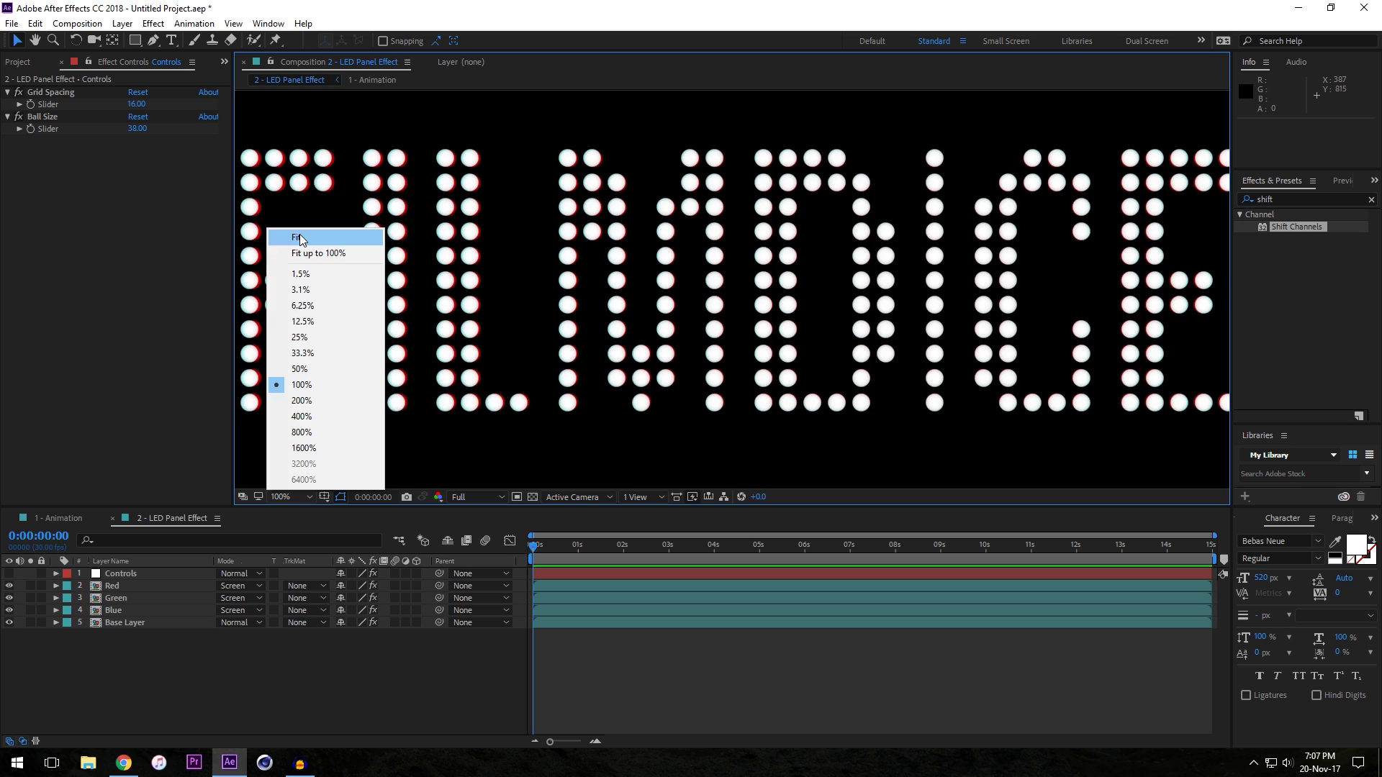
left_click(298, 236)
right_click(115, 654)
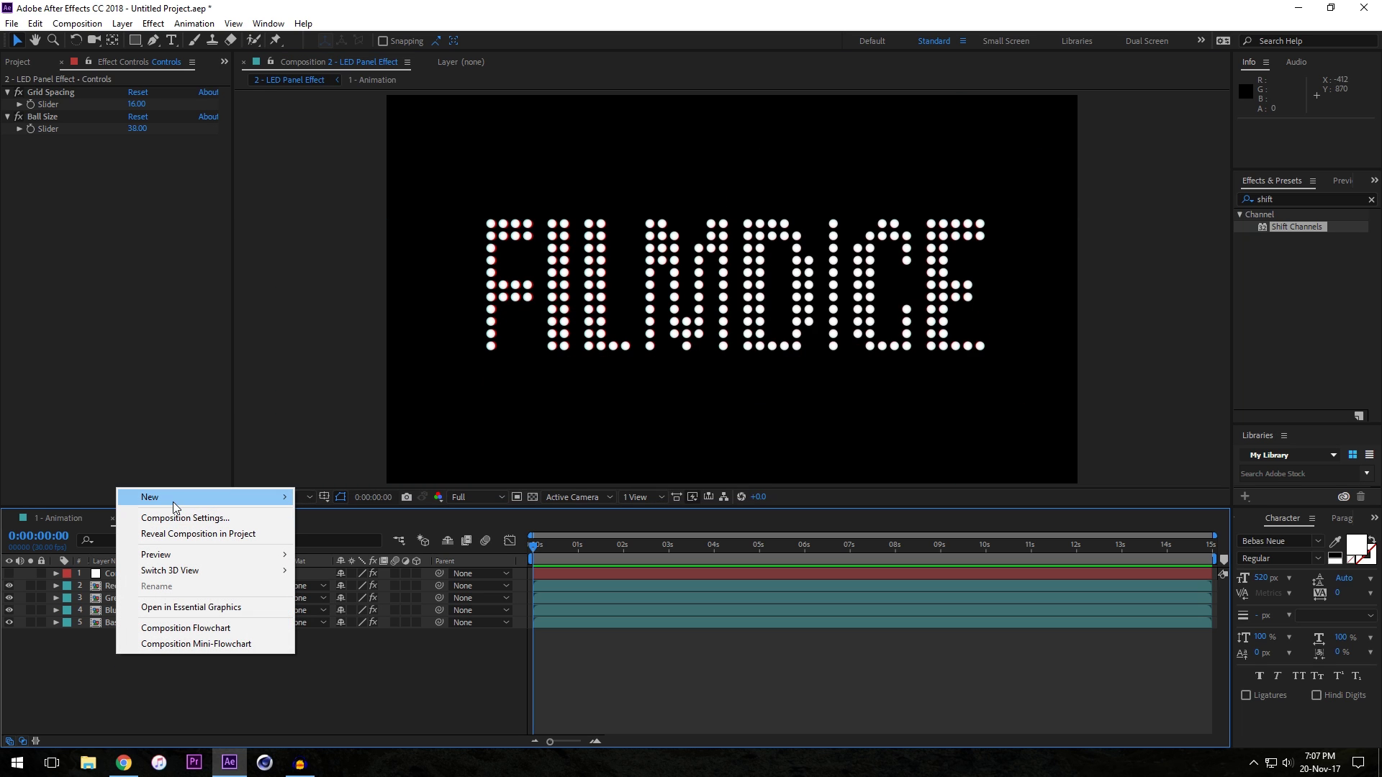
mouse_move(173, 502)
left_click(350, 617)
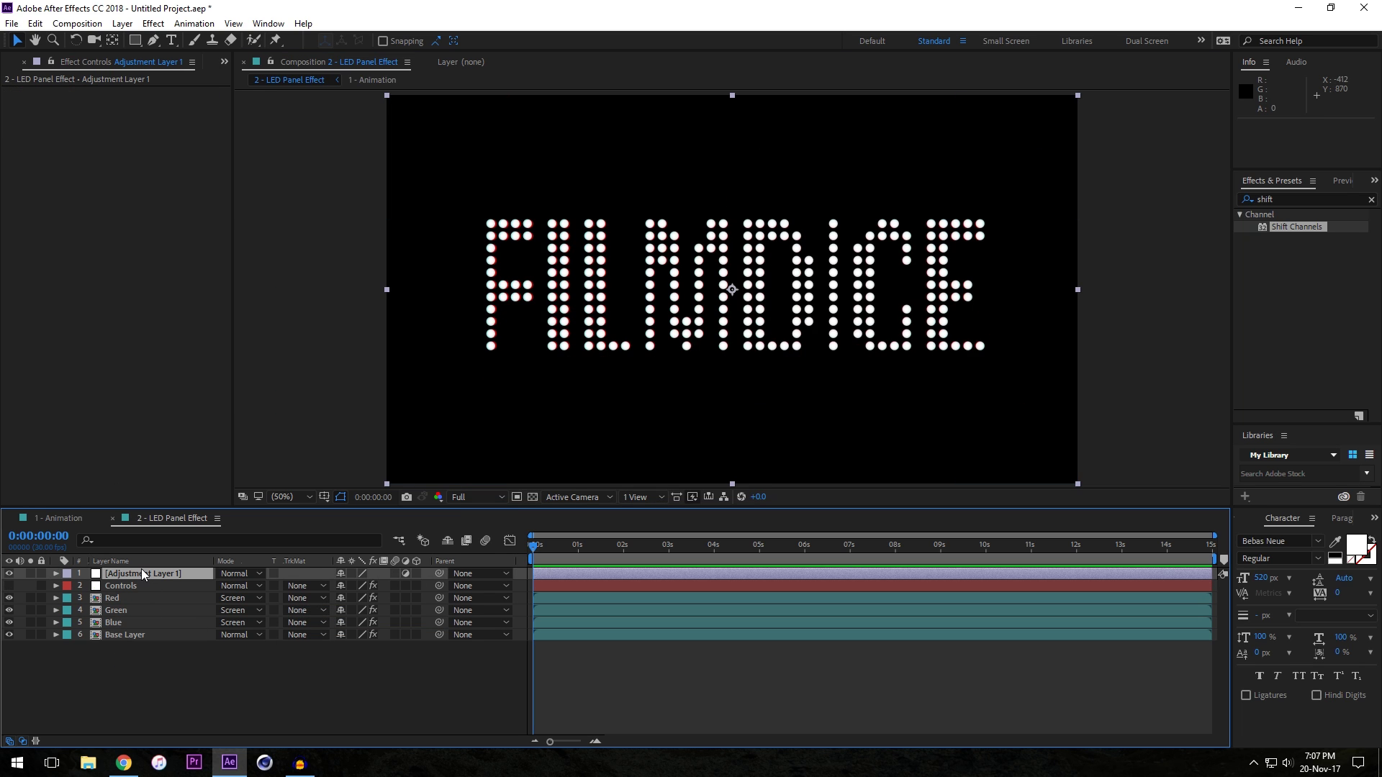
left_click_drag(142, 570, 139, 590)
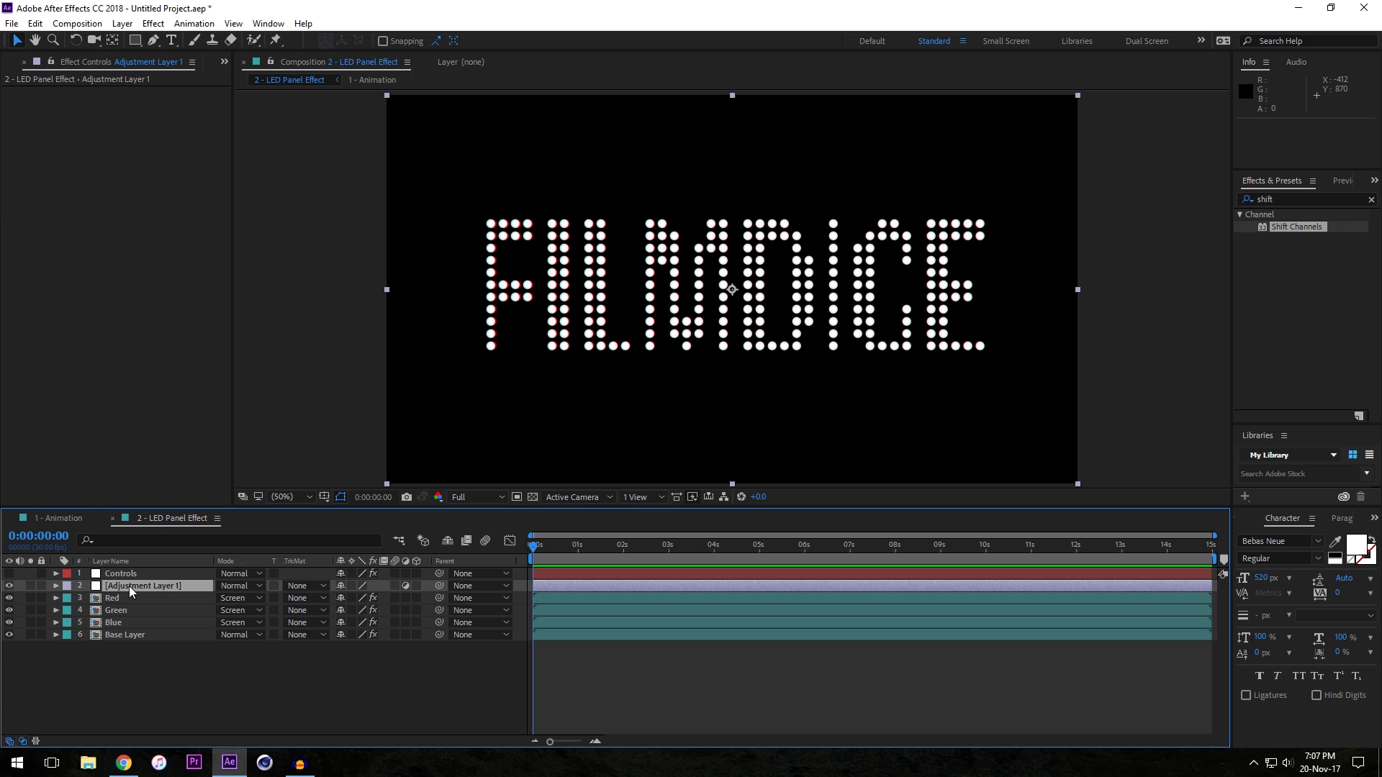
- Name the adjustment layer 'LED EFFECT' and clear the 'shift' effects search
key("Return")
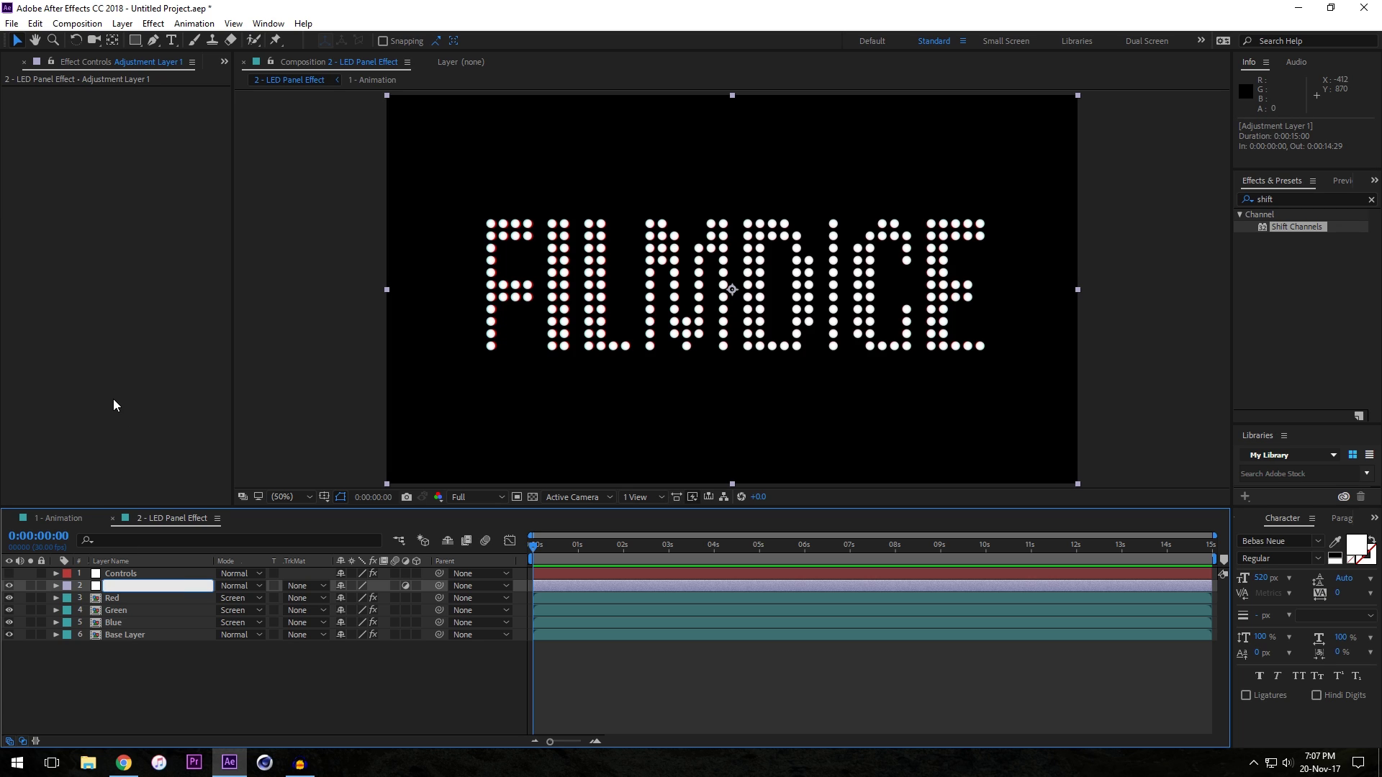
type("LED EFFECT")
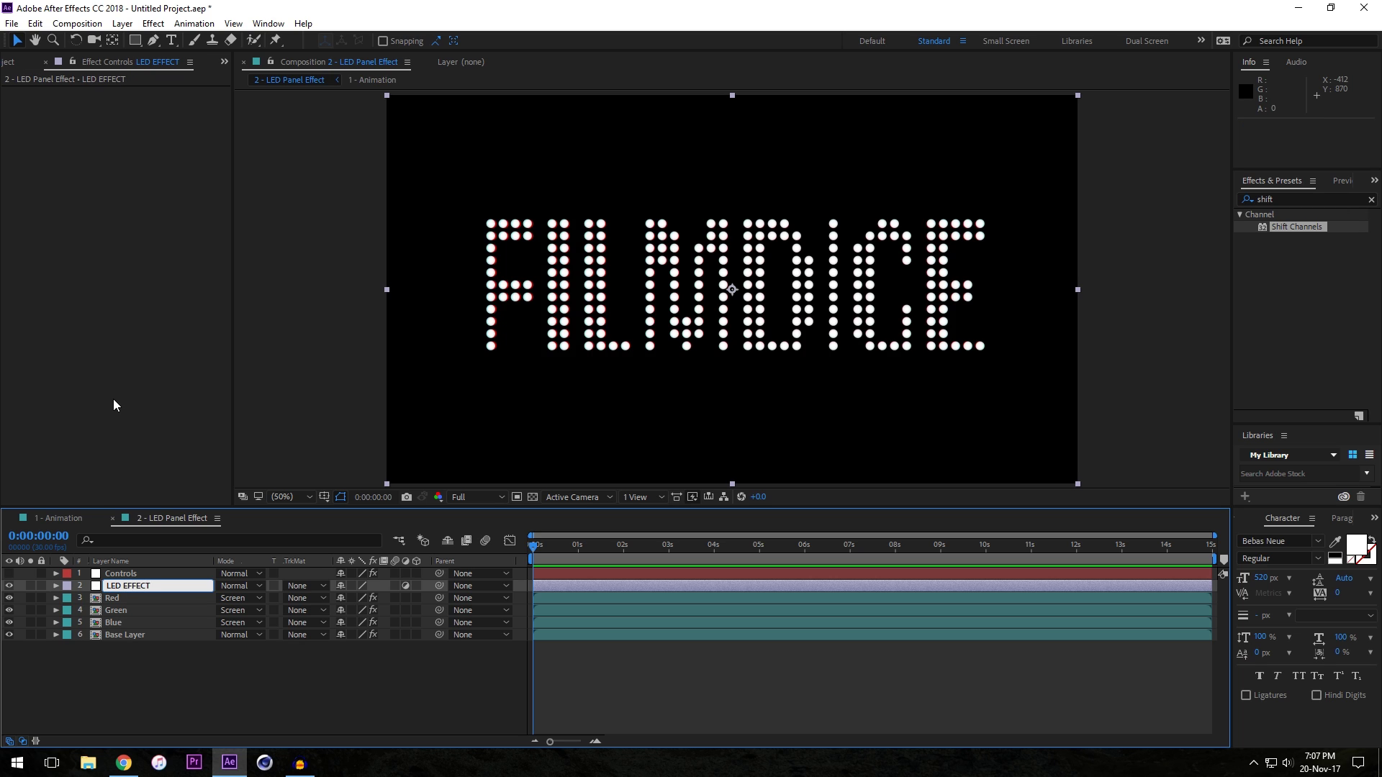
key("Return")
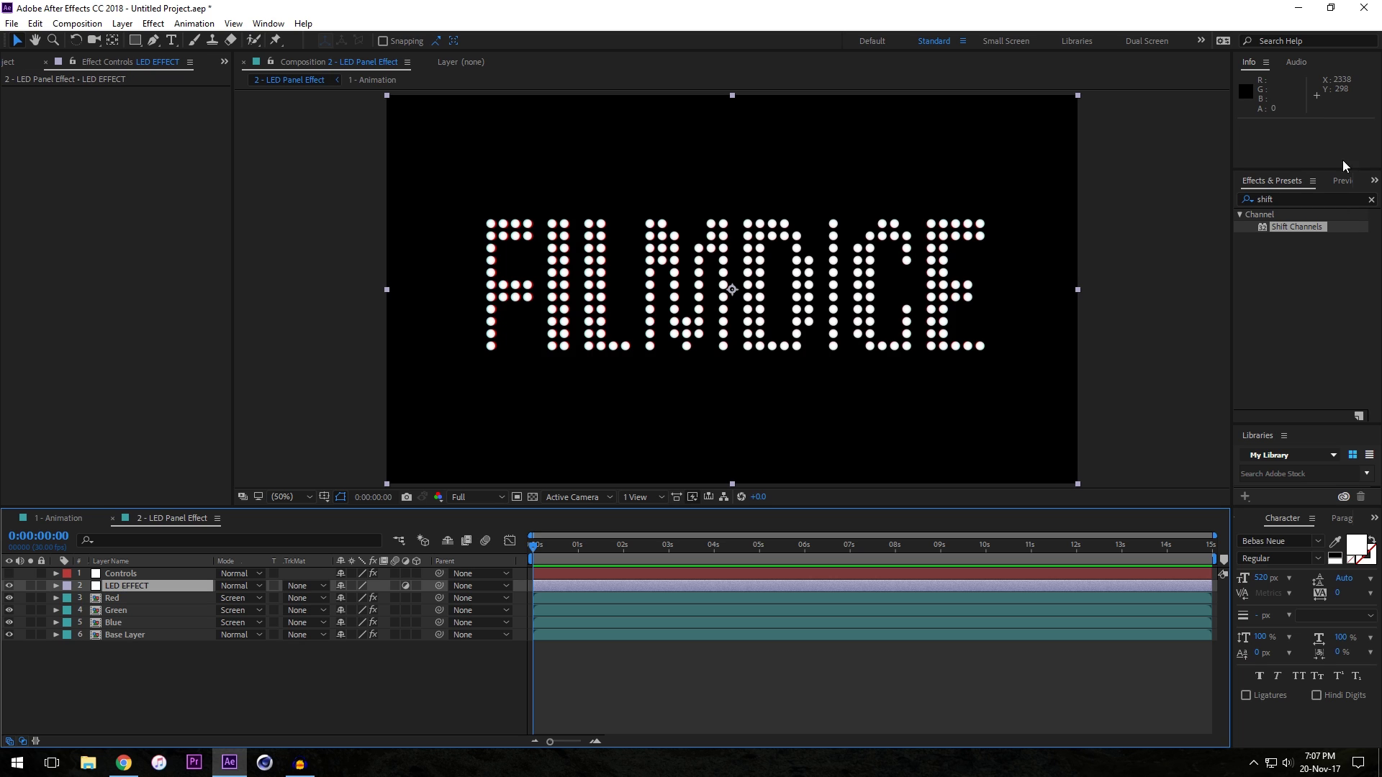
left_click(1372, 199)
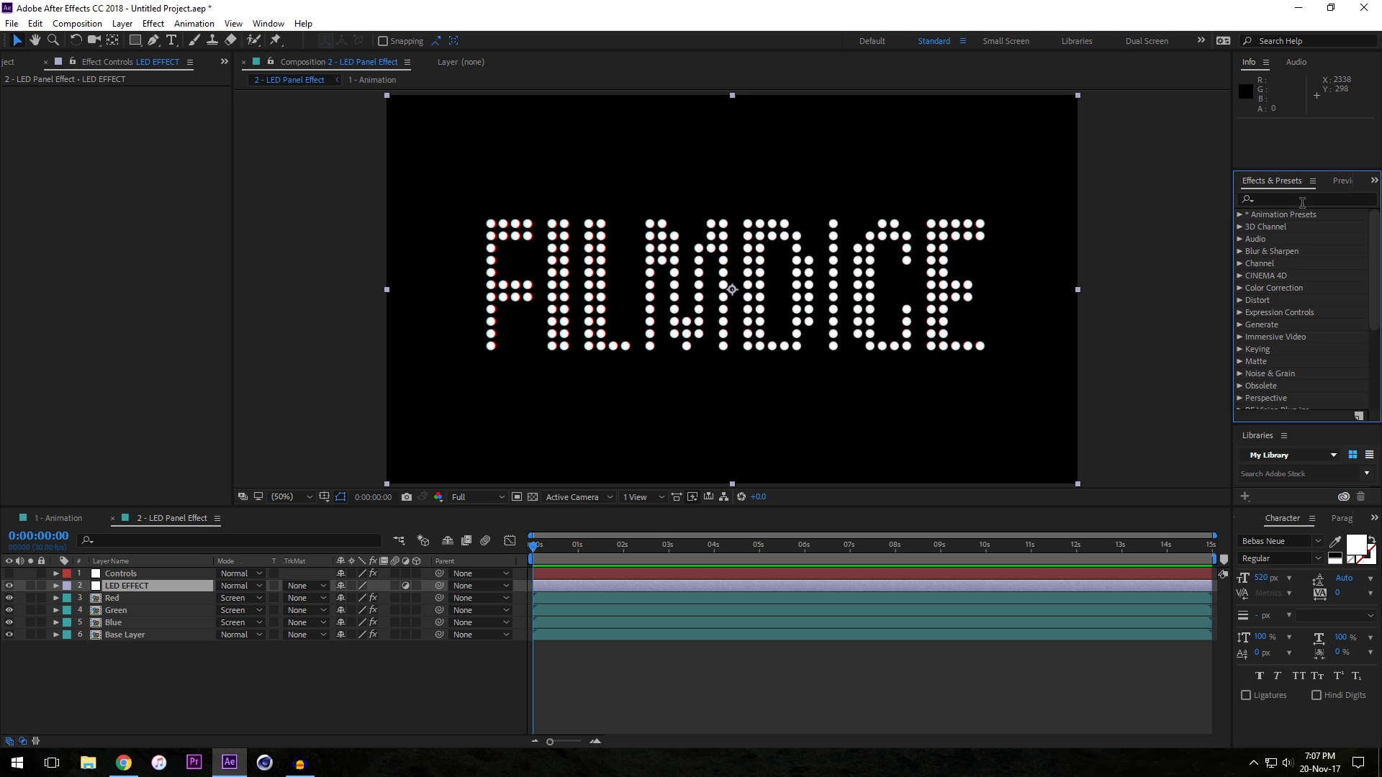
- Search for Glow and apply it to the LED EFFECT layer
left_click(1303, 202)
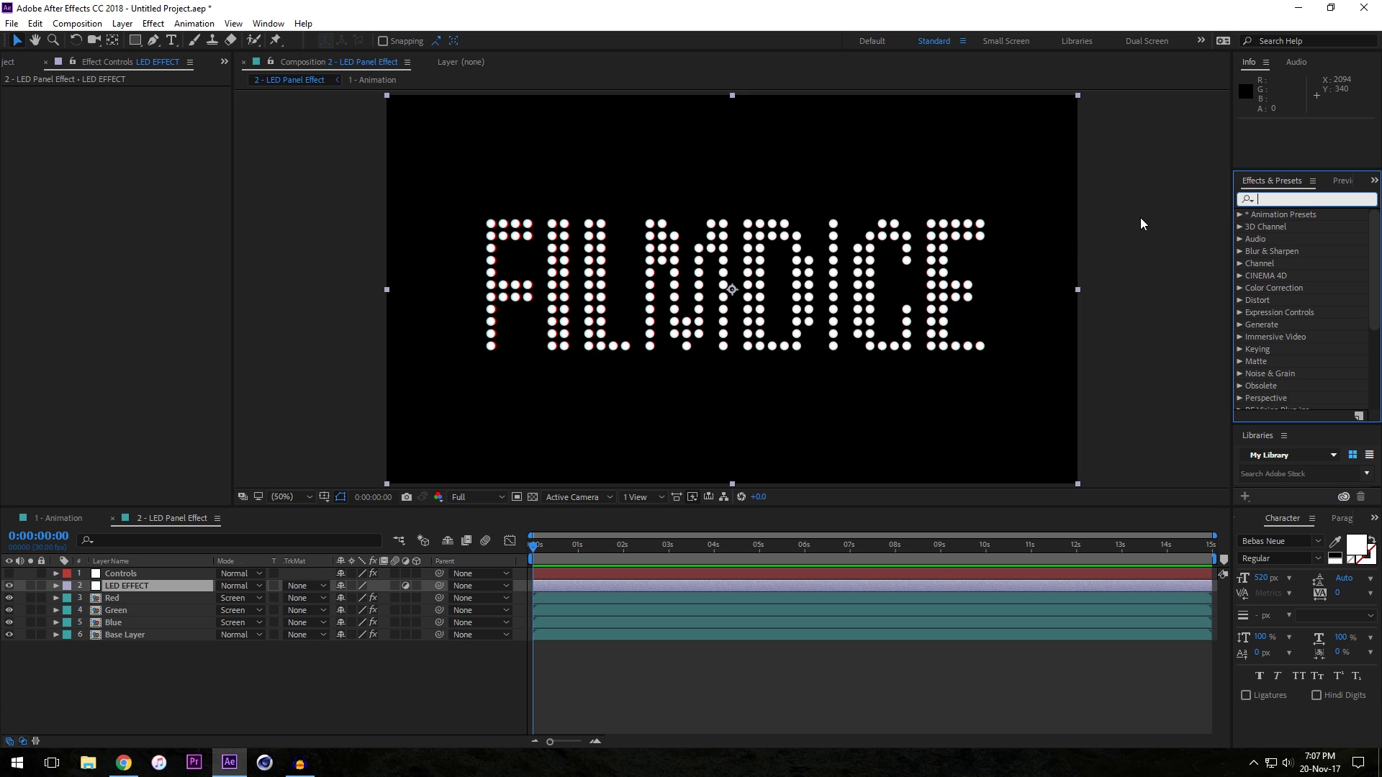
type("glow")
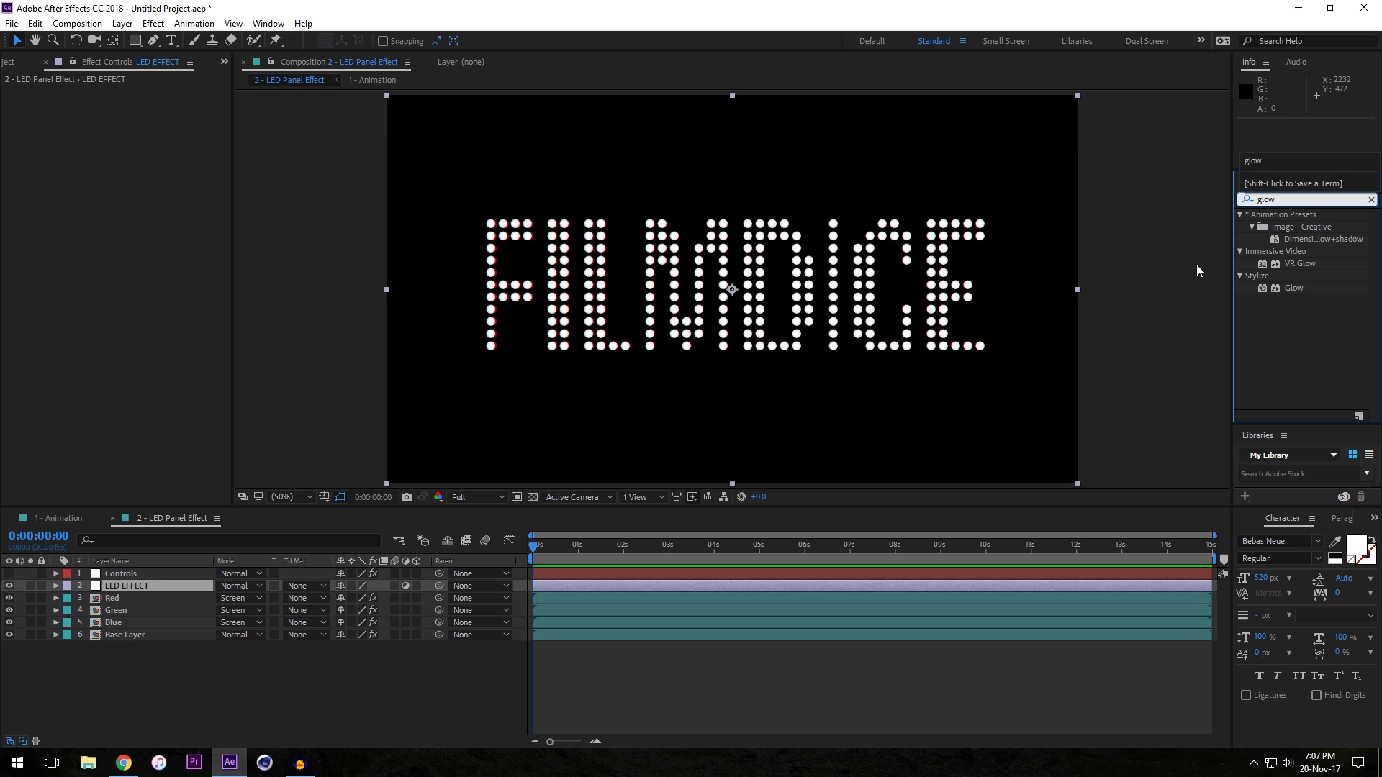
left_click_drag(1293, 288, 161, 584)
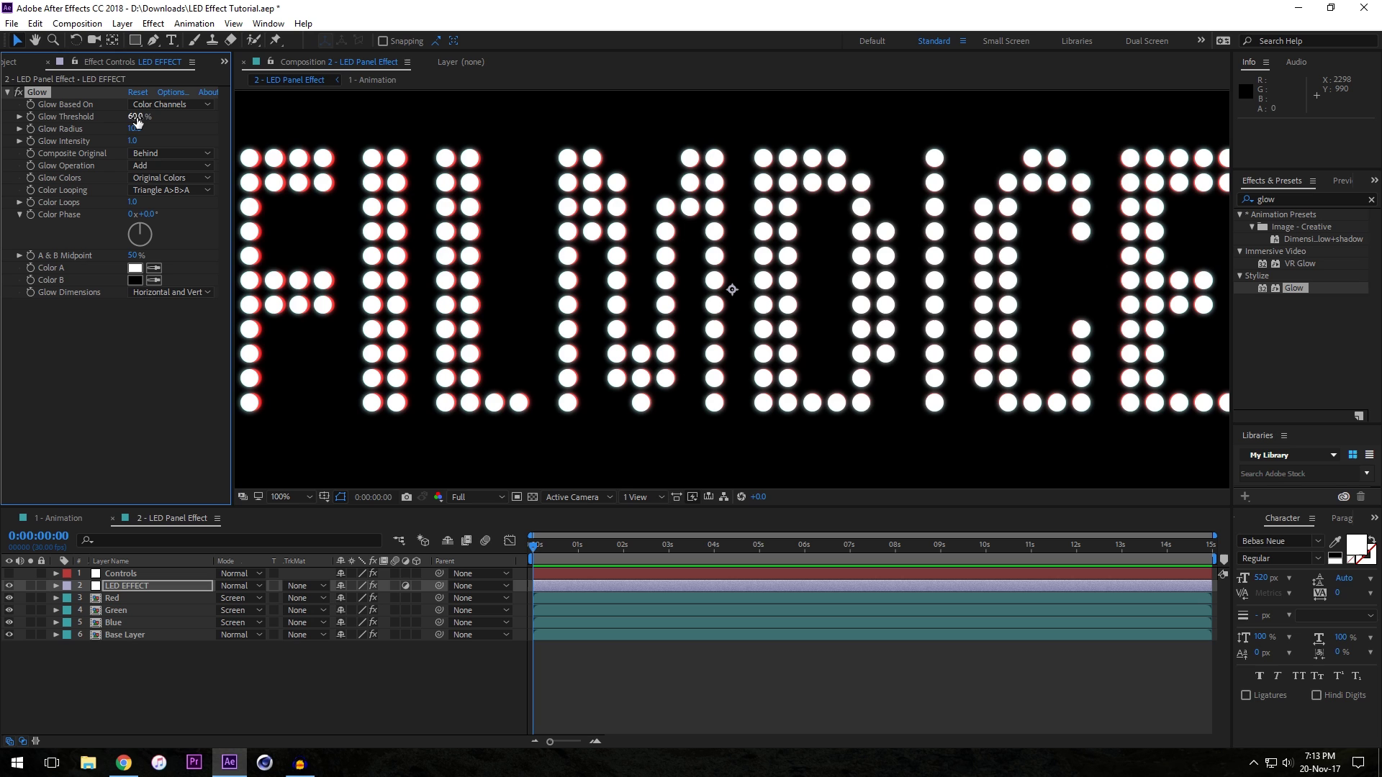
- Set Glow Threshold to 5% with A & B Colors, then view the YouTube LED reference
left_click_drag(137, 121, 81, 116)
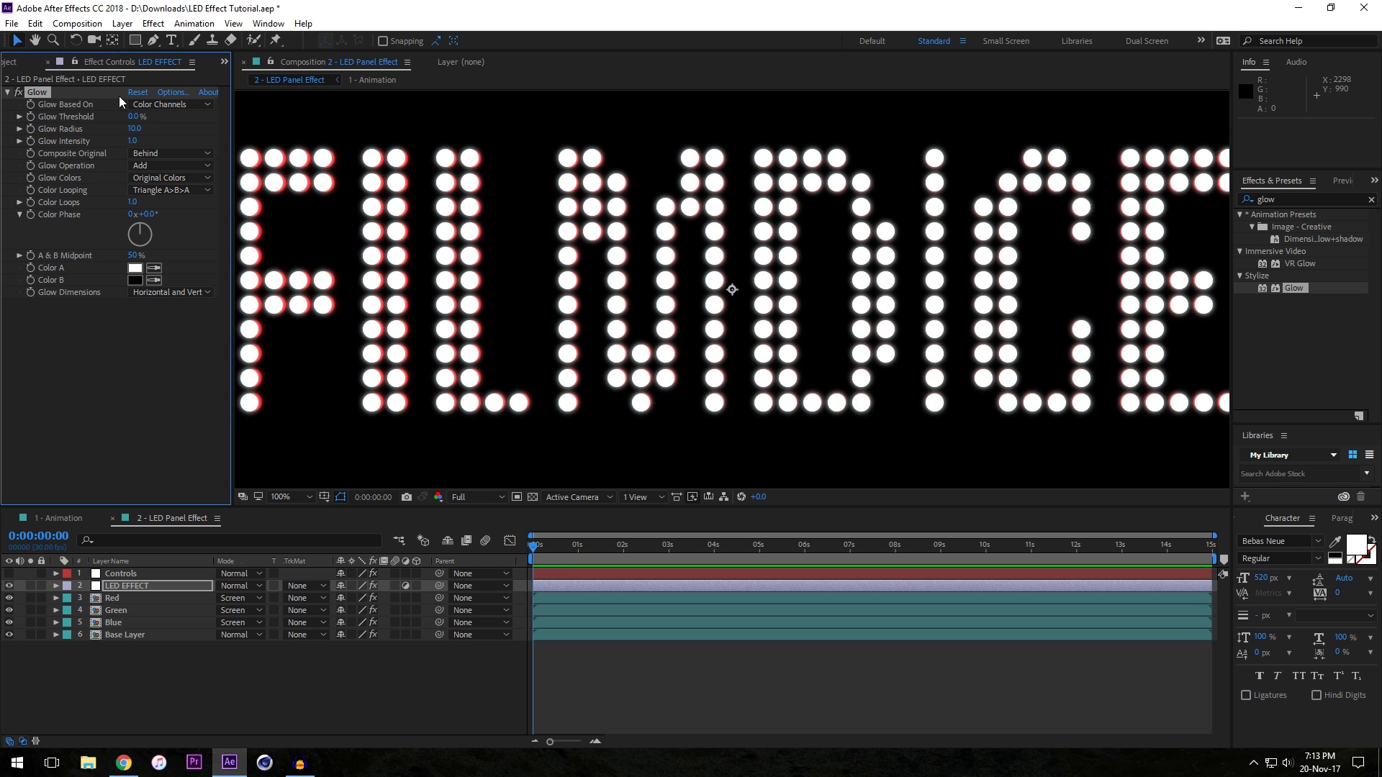
left_click(135, 116)
type("5")
key("Return")
left_click(155, 177)
left_click(157, 208)
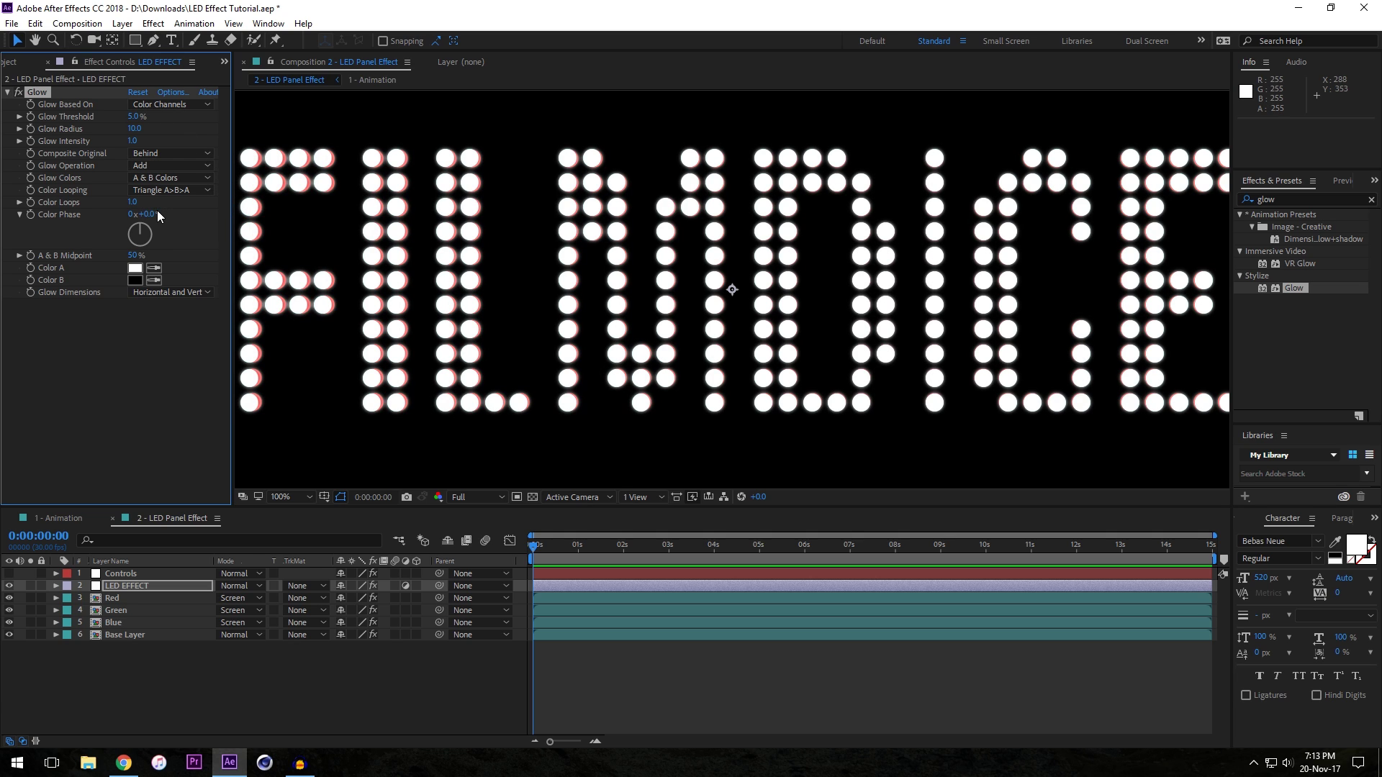
left_click(124, 764)
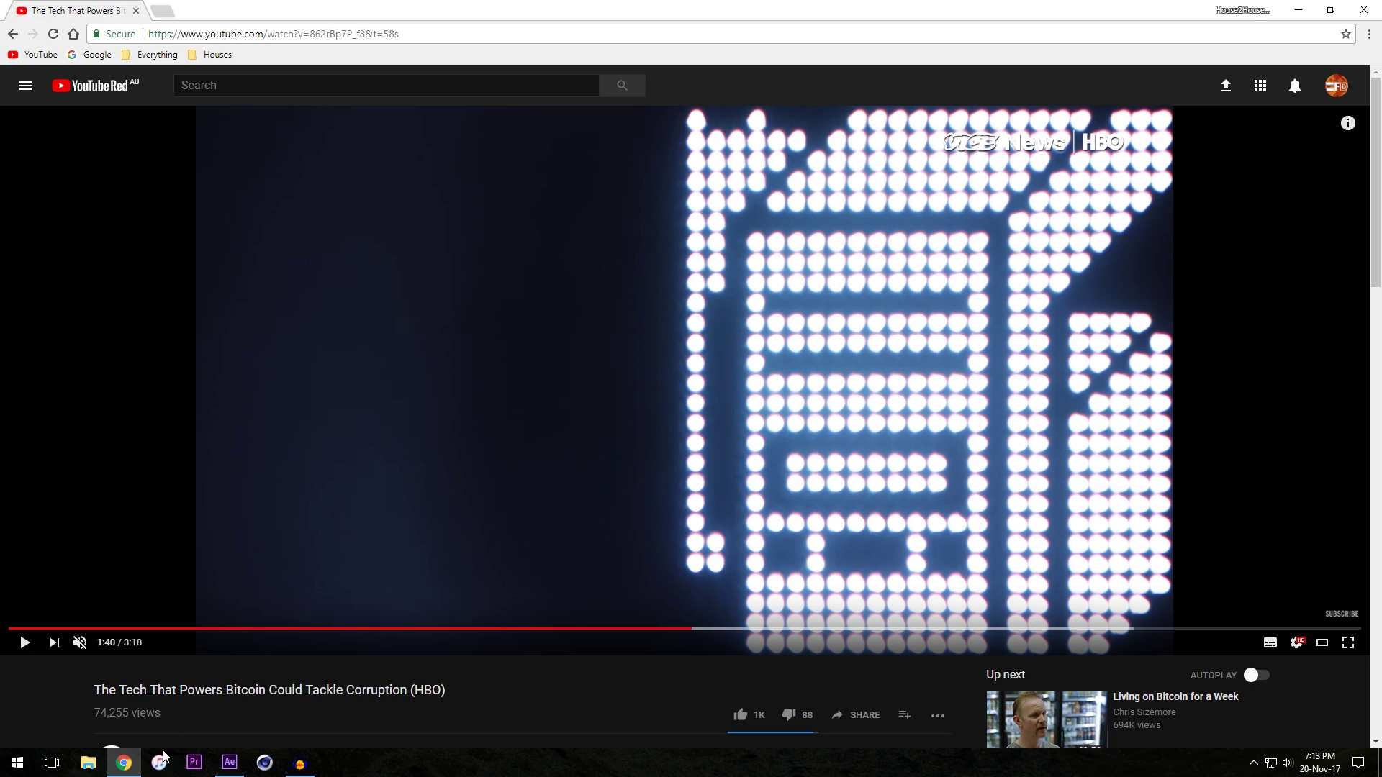
- Set the Glow's Color A to a light blue
left_click(243, 760)
left_click(135, 268)
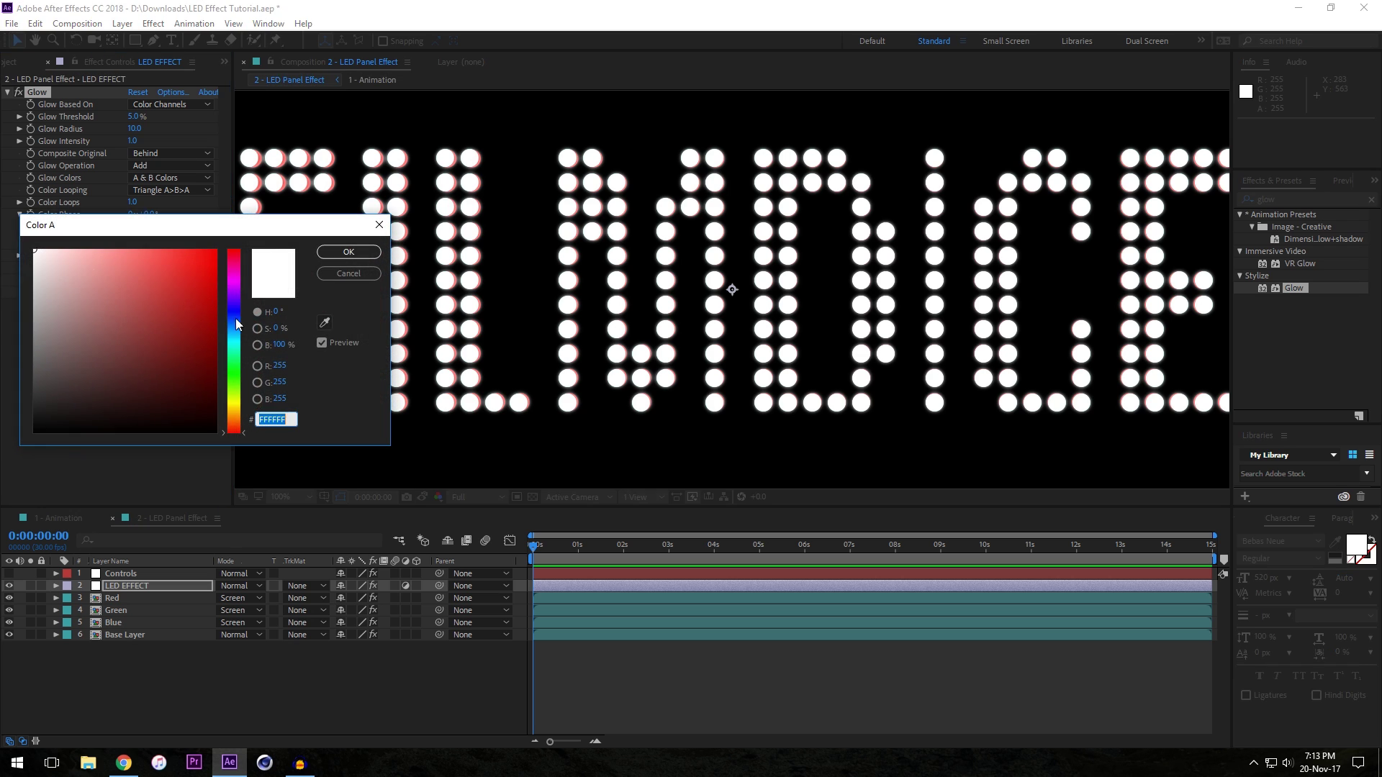
left_click(236, 327)
left_click_drag(235, 326, 235, 323)
left_click(126, 250)
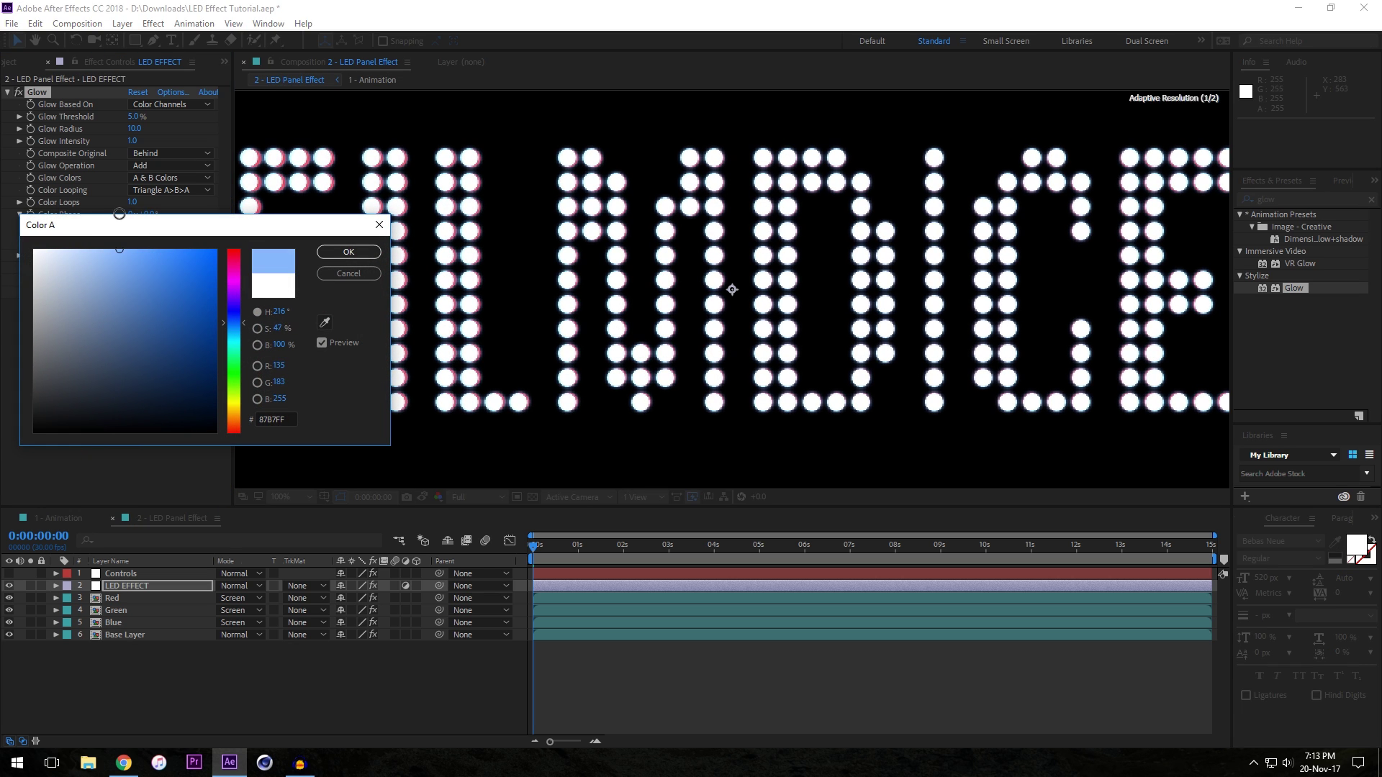
left_click(348, 252)
- Set the Glow's Color B to a dark blue
left_click(135, 284)
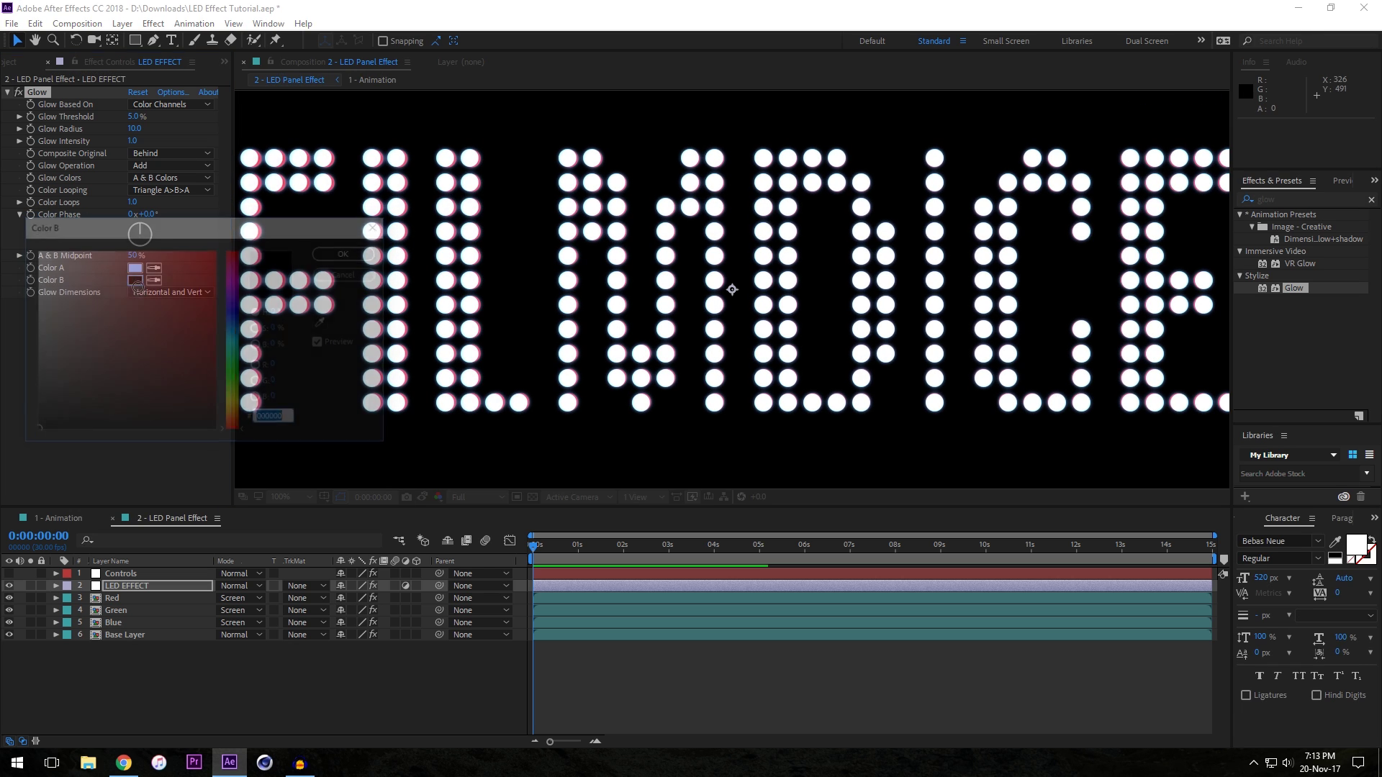
left_click(230, 321)
mouse_move(133, 319)
left_mouse_down()
mouse_move(162, 331)
mouse_move(169, 306)
left_mouse_up()
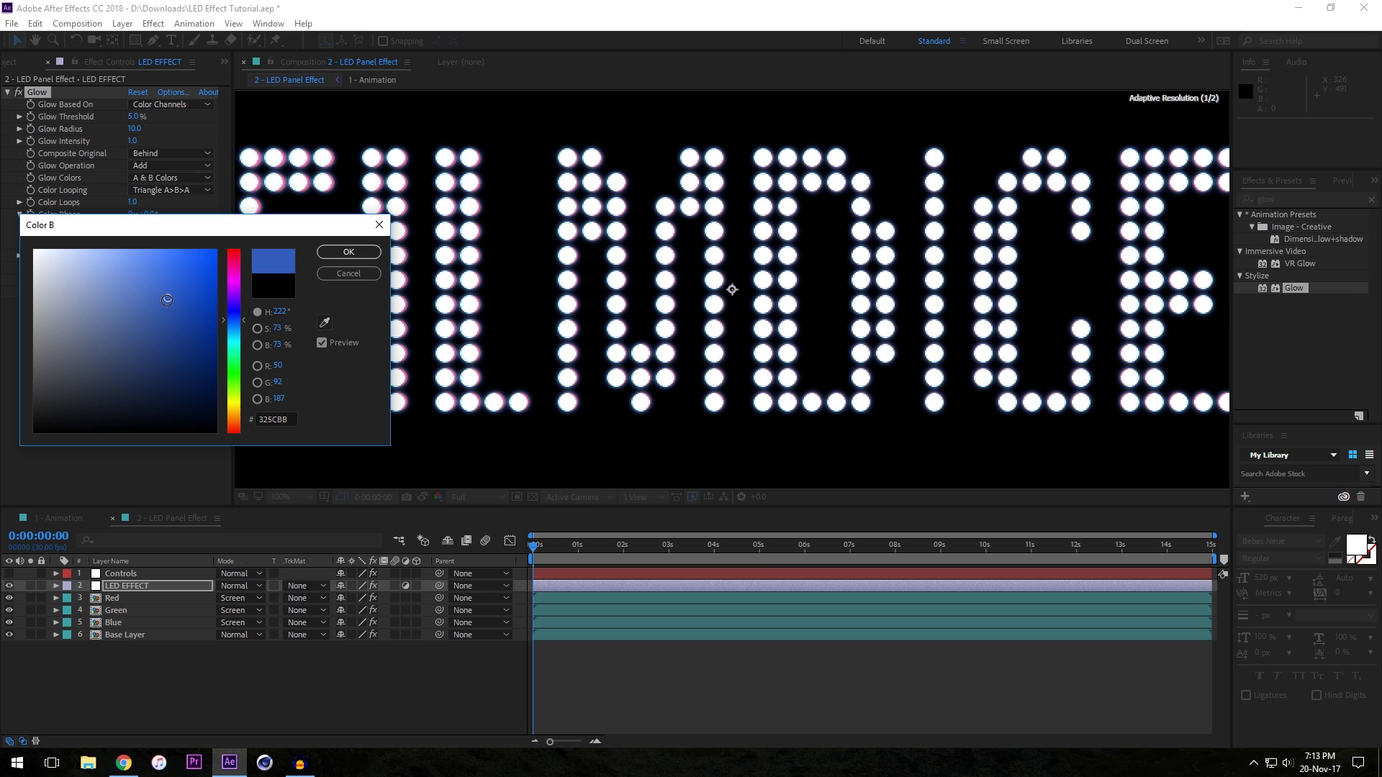
left_click(349, 251)
- Increase Glow Radius to 40, zooming in to inspect the glow on the letters
left_click_drag(134, 129, 144, 128)
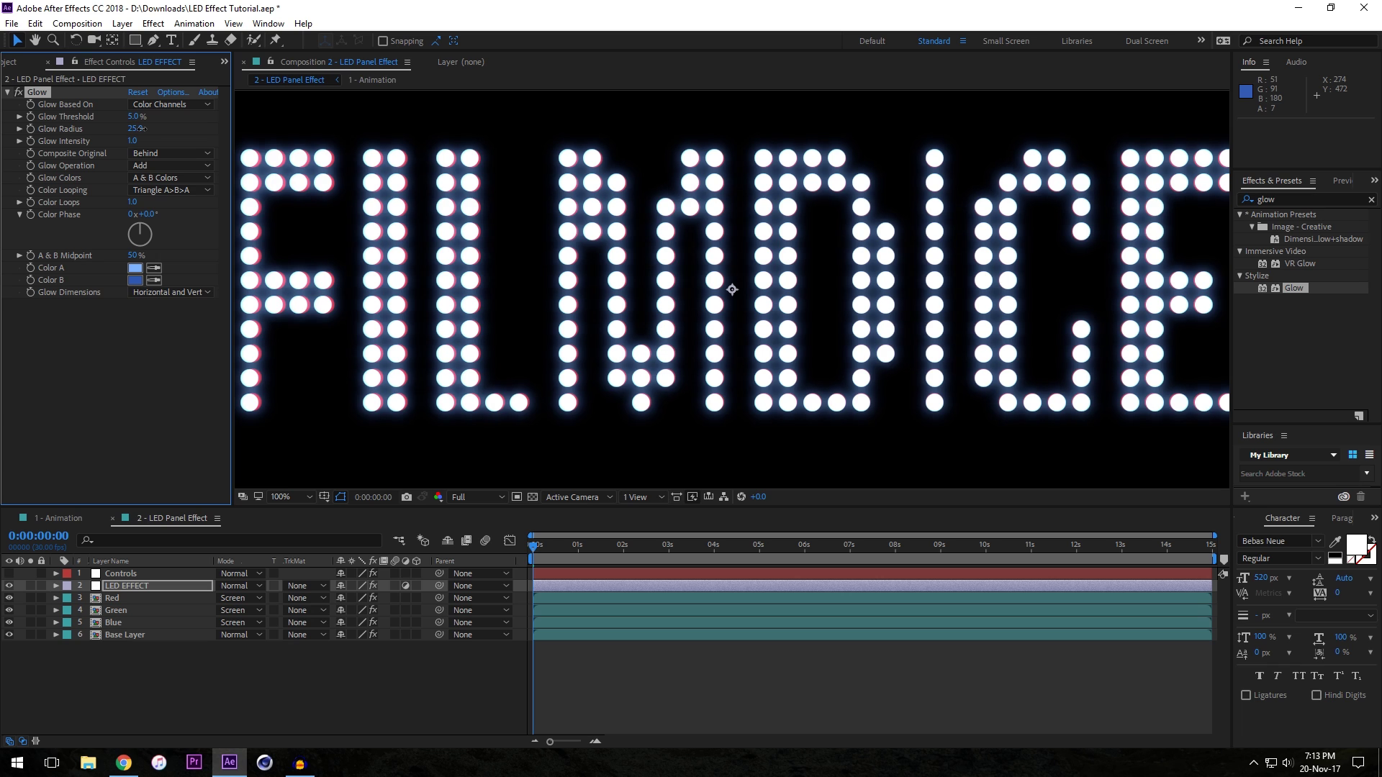
left_click_drag(141, 129, 144, 131)
key("comma")
key("comma")
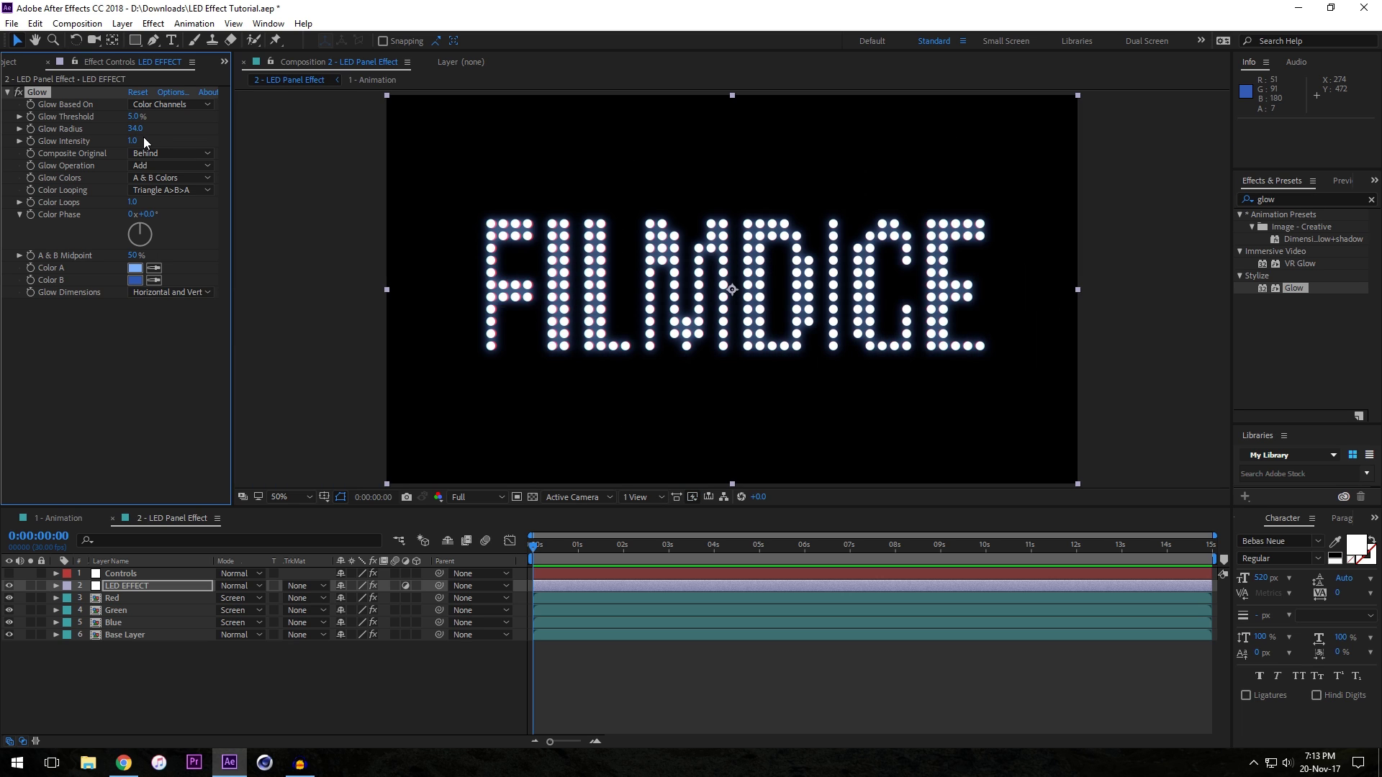
key("period")
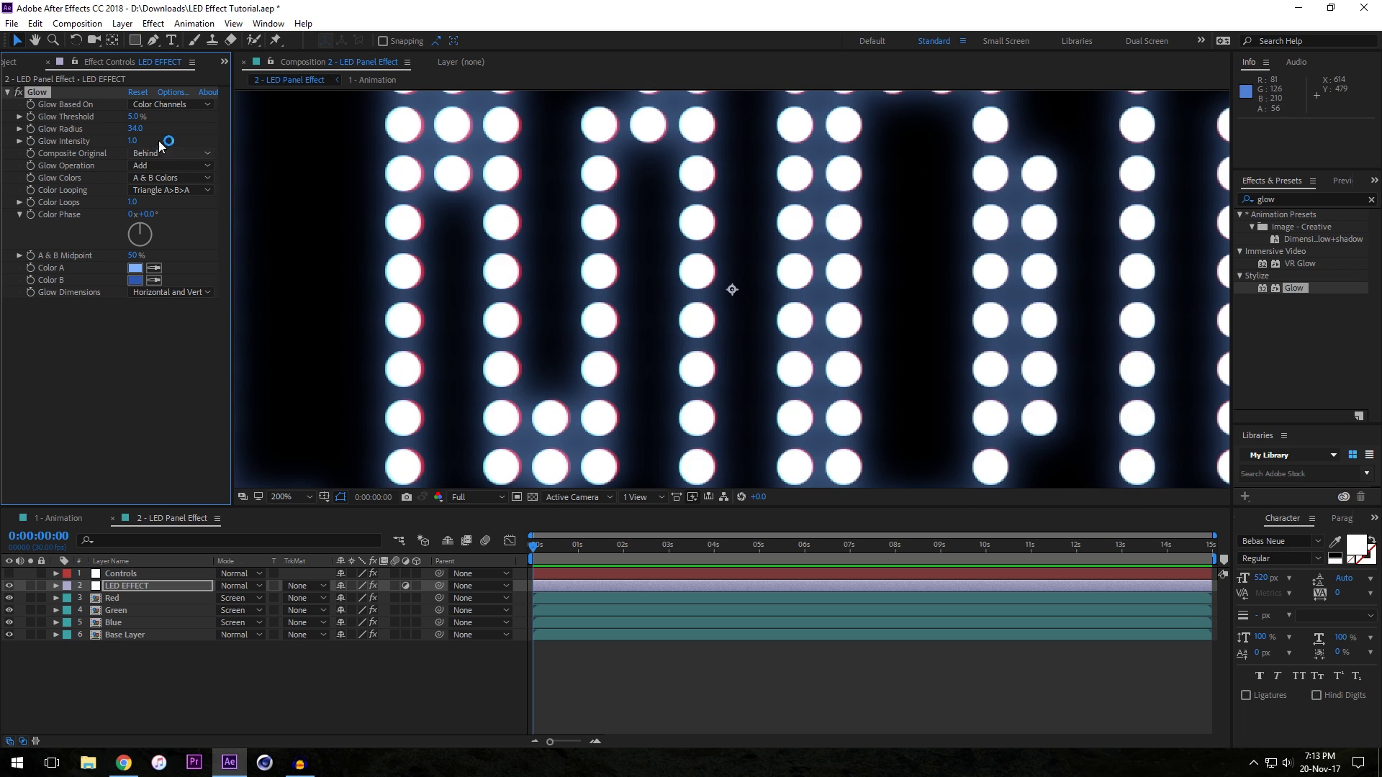
key("period")
left_click_drag(137, 128, 143, 128)
key("comma")
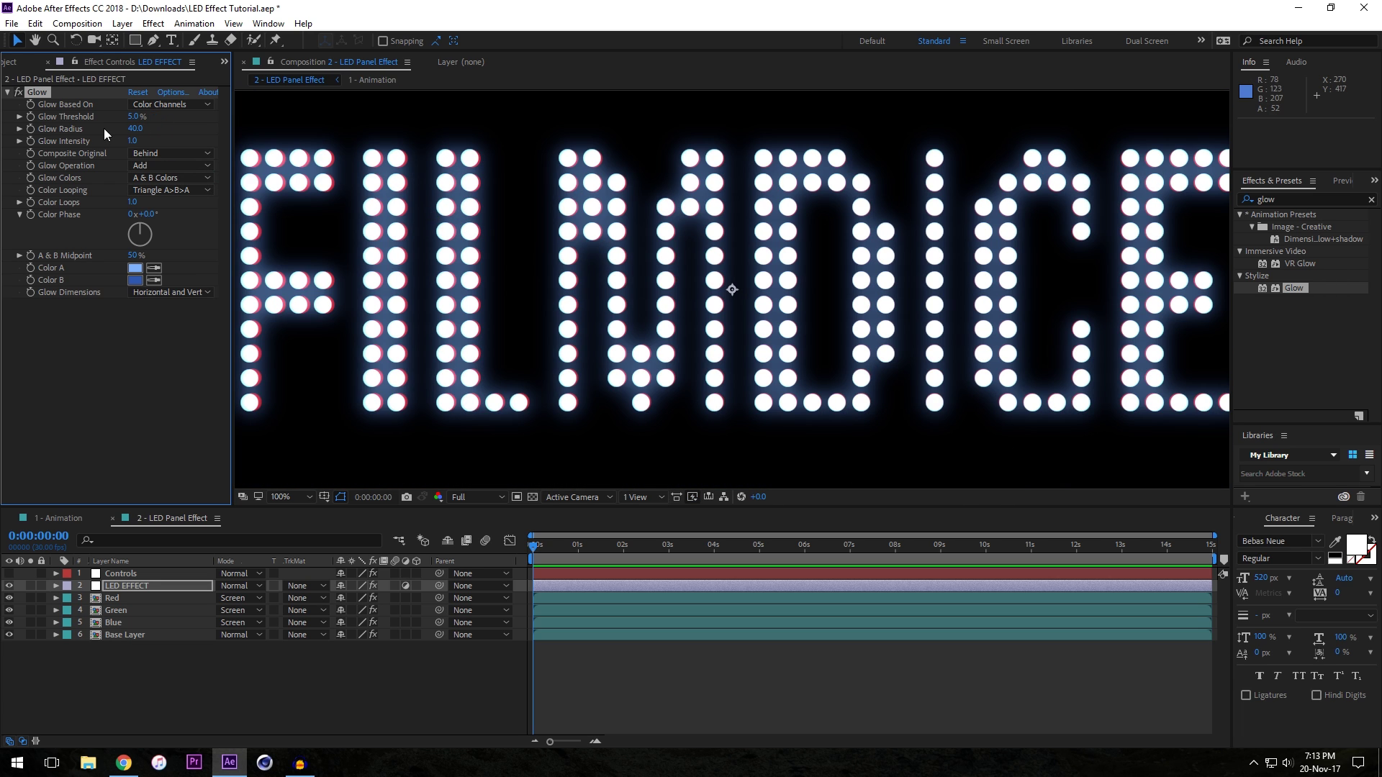
- Compare with the reference video, then duplicate the Glow as Glow 2
left_click(124, 763)
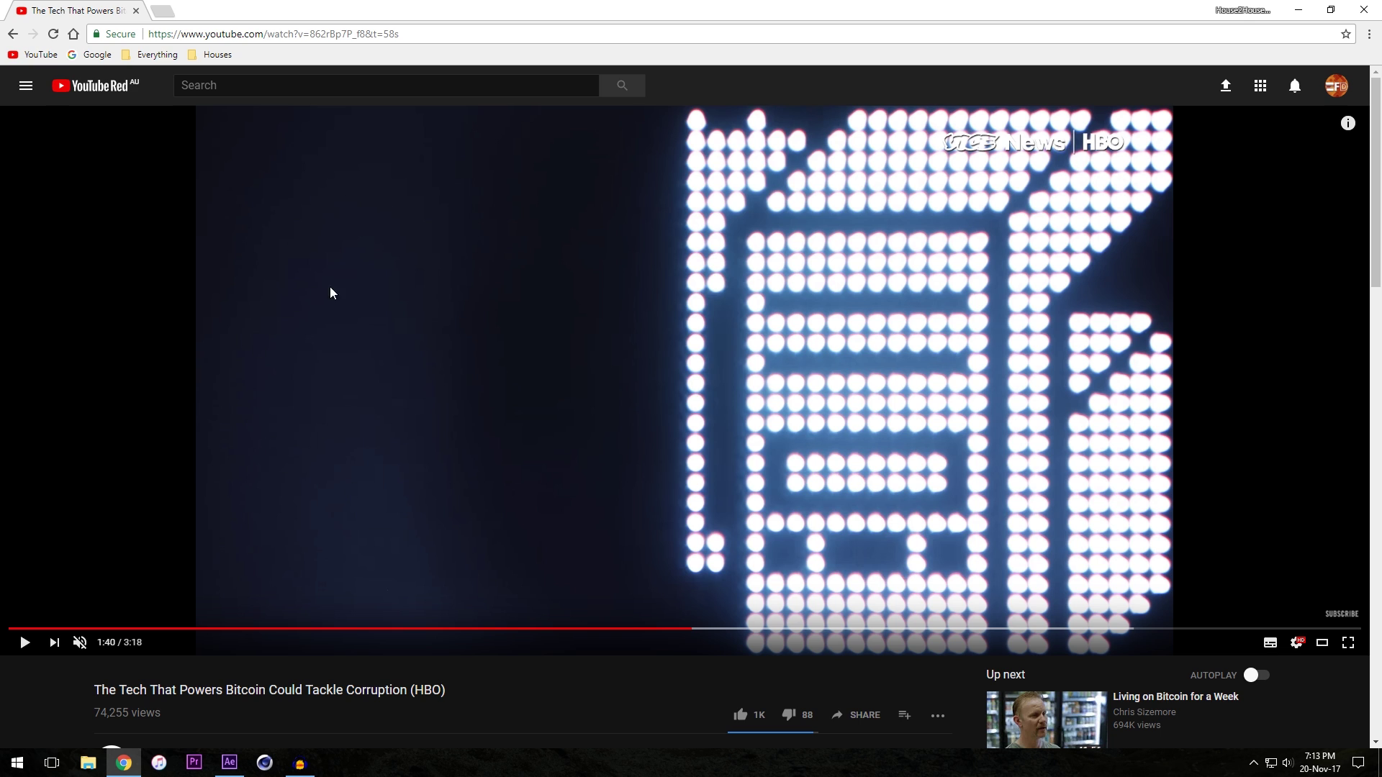
left_click(229, 763)
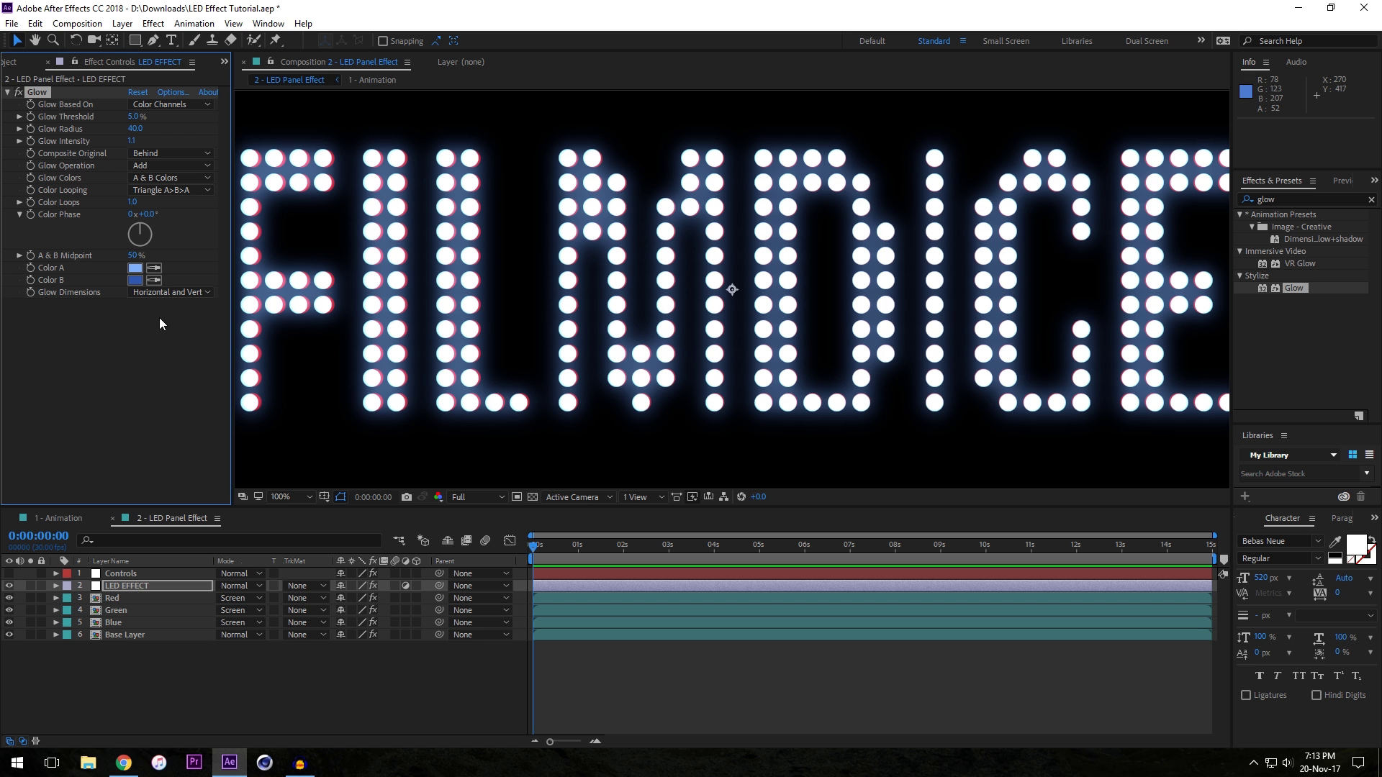
left_click(39, 92)
key("ctrl+d")
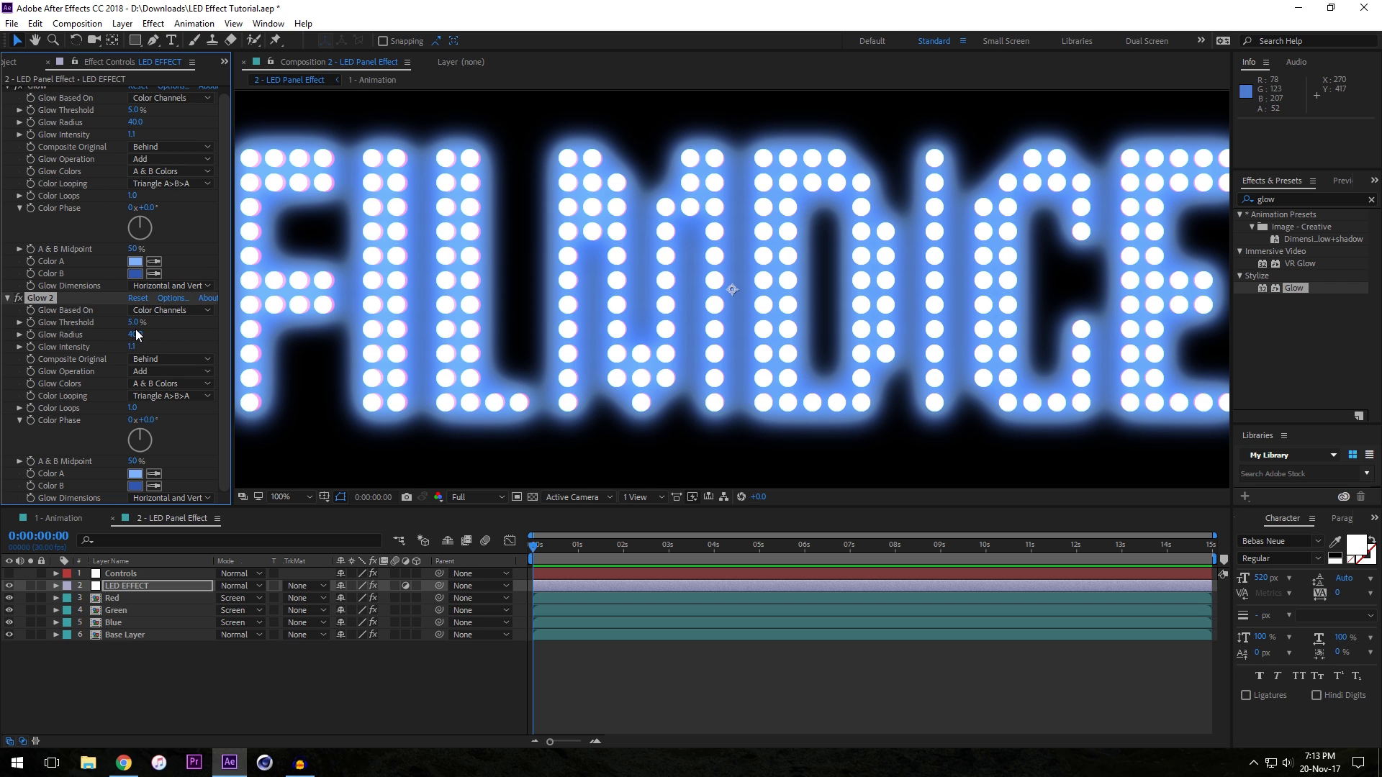
- Enlarge Glow 2's radius to 742 and check the wide blue halo around FILMDICE
key("comma")
left_click_drag(137, 337, 603, 312)
left_click_drag(172, 331, 117, 351)
key("comma")
key("comma")
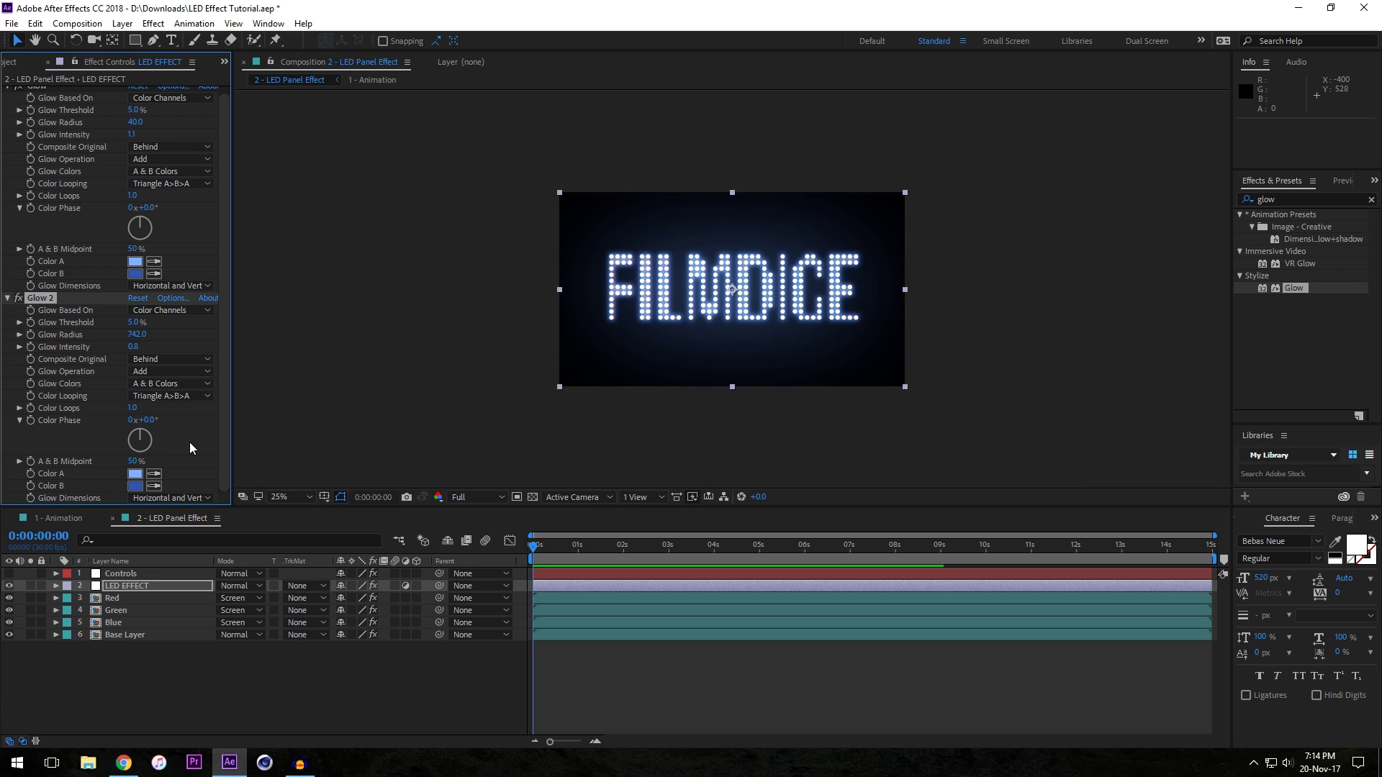
key("period")
key("period")
key("period")
key("period")
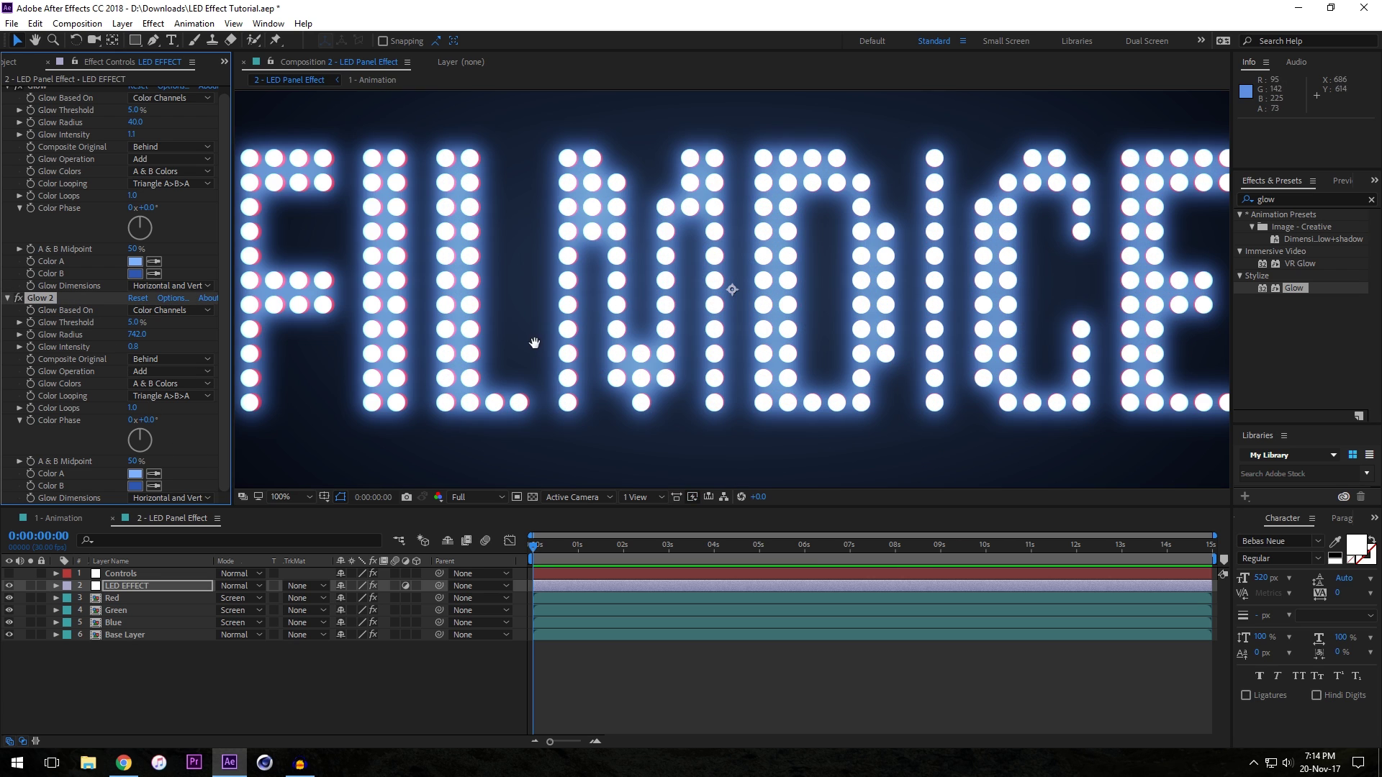
key("h")
mouse_move(665, 222)
left_mouse_down()
mouse_move(719, 204)
mouse_move(672, 417)
mouse_move(661, 164)
mouse_move(661, 203)
left_mouse_up()
key("v")
key("comma")
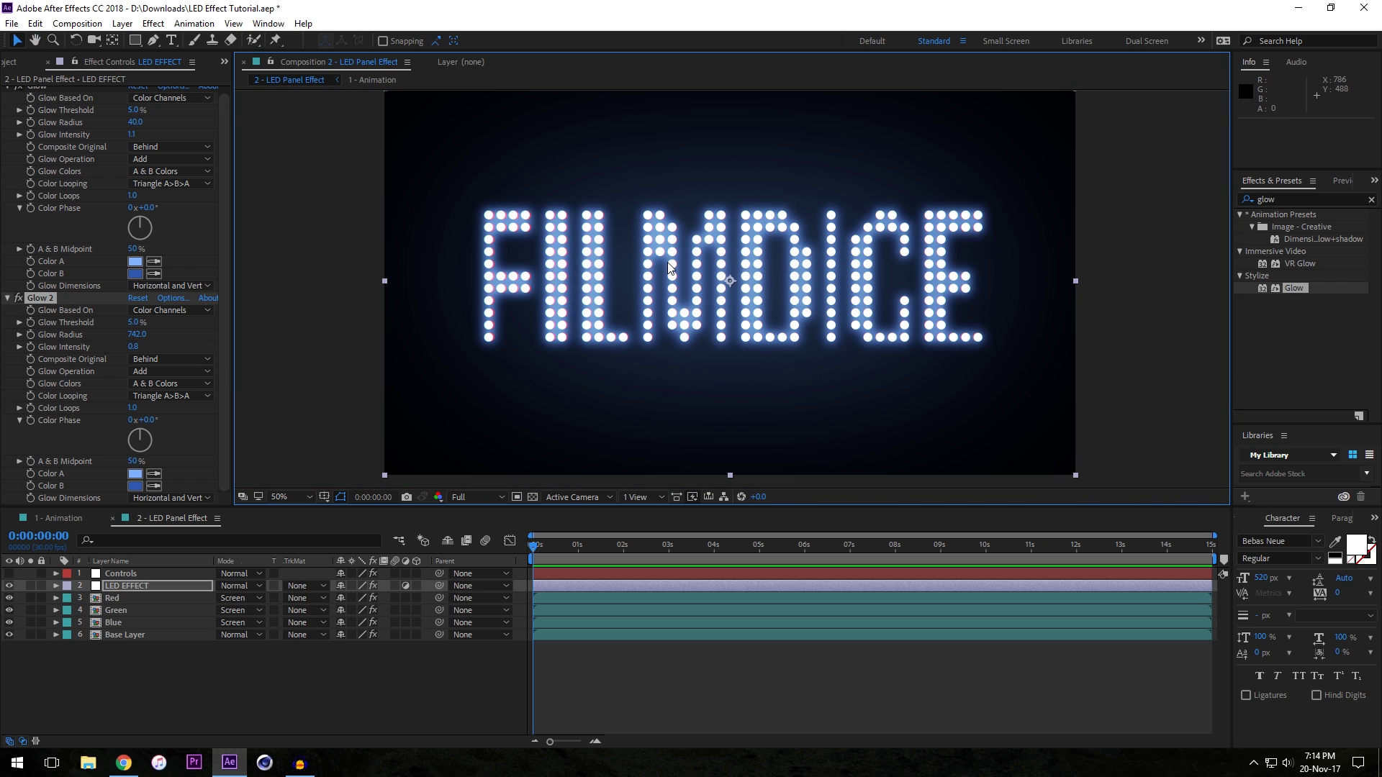
key("period")
- Add Fast Blur (Legacy) above the glows with Blurriness 1.0 and Repeat Edge Pixels
left_click(1283, 199)
type("fas")
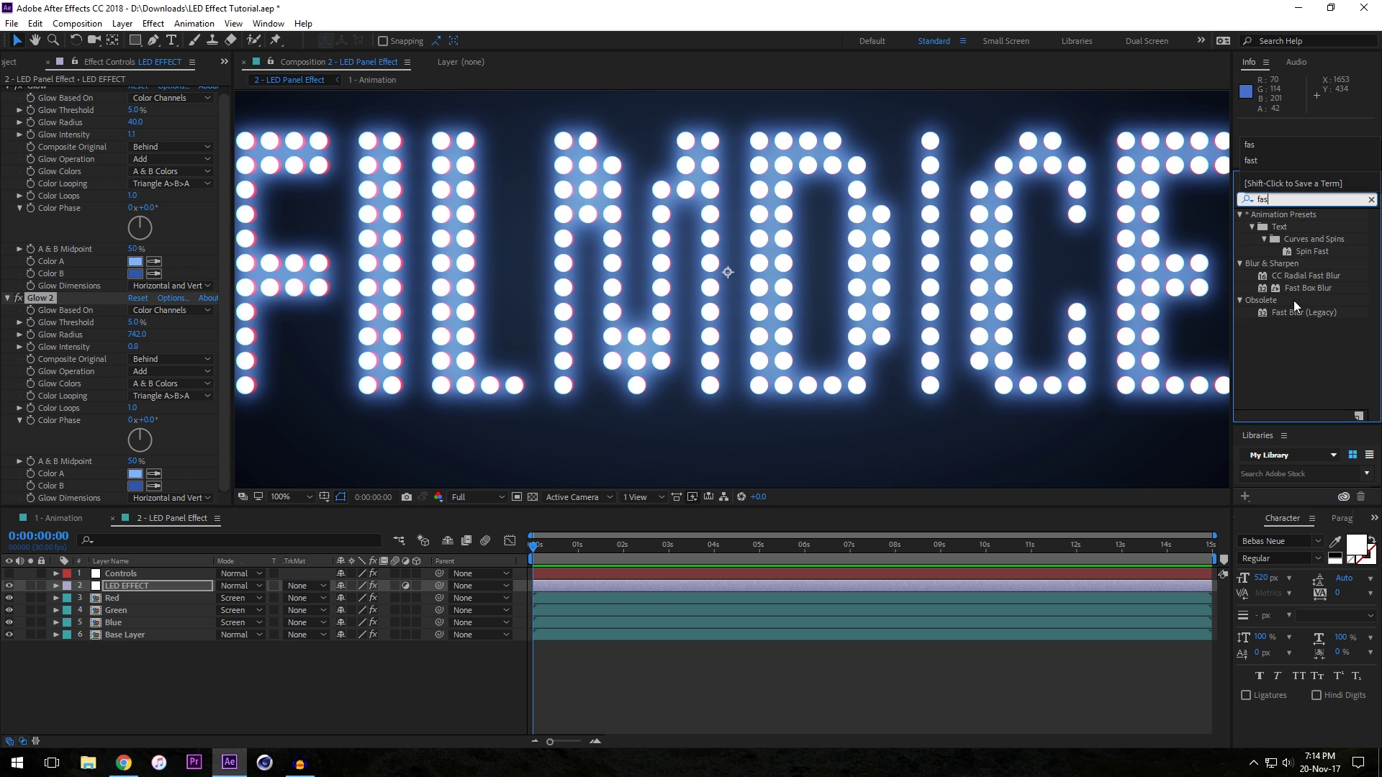
left_click_drag(1305, 313, 66, 89)
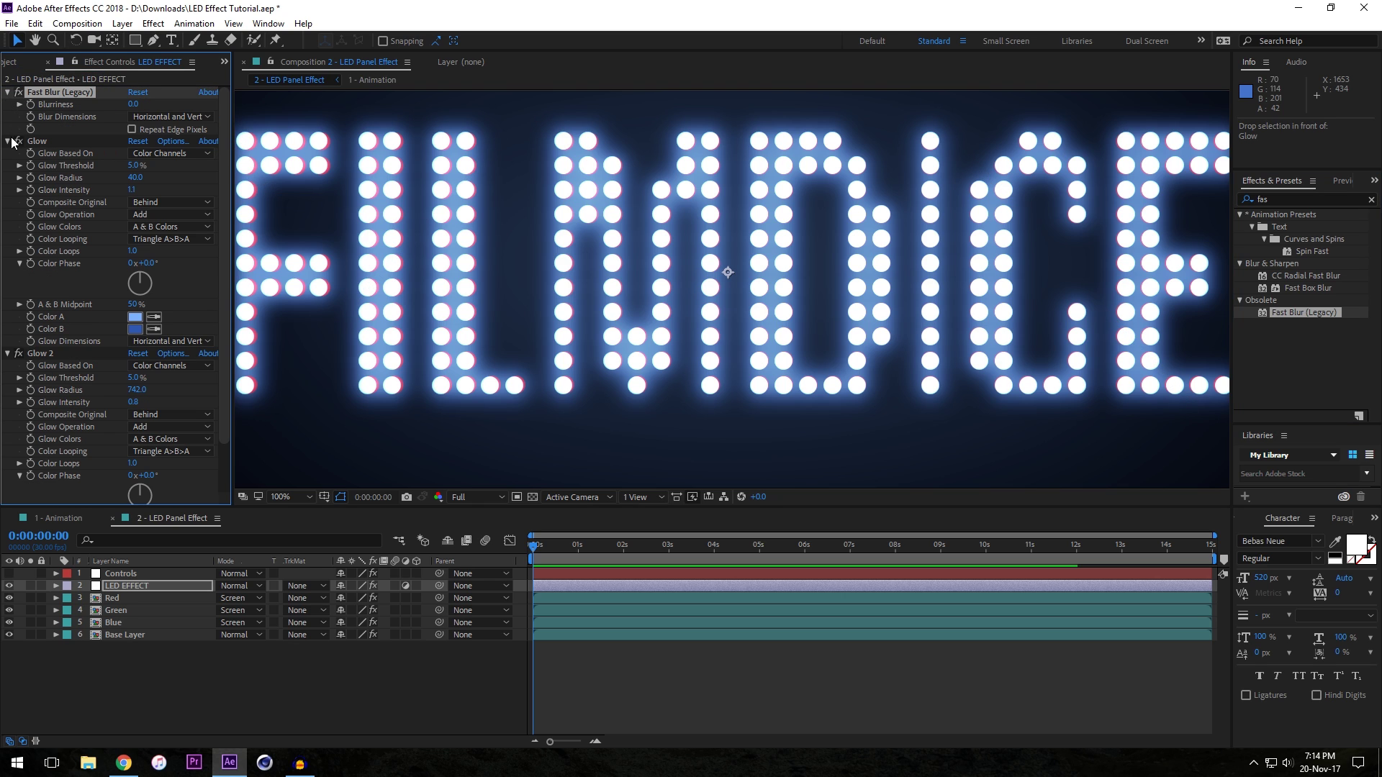
type("1")
key("Return")
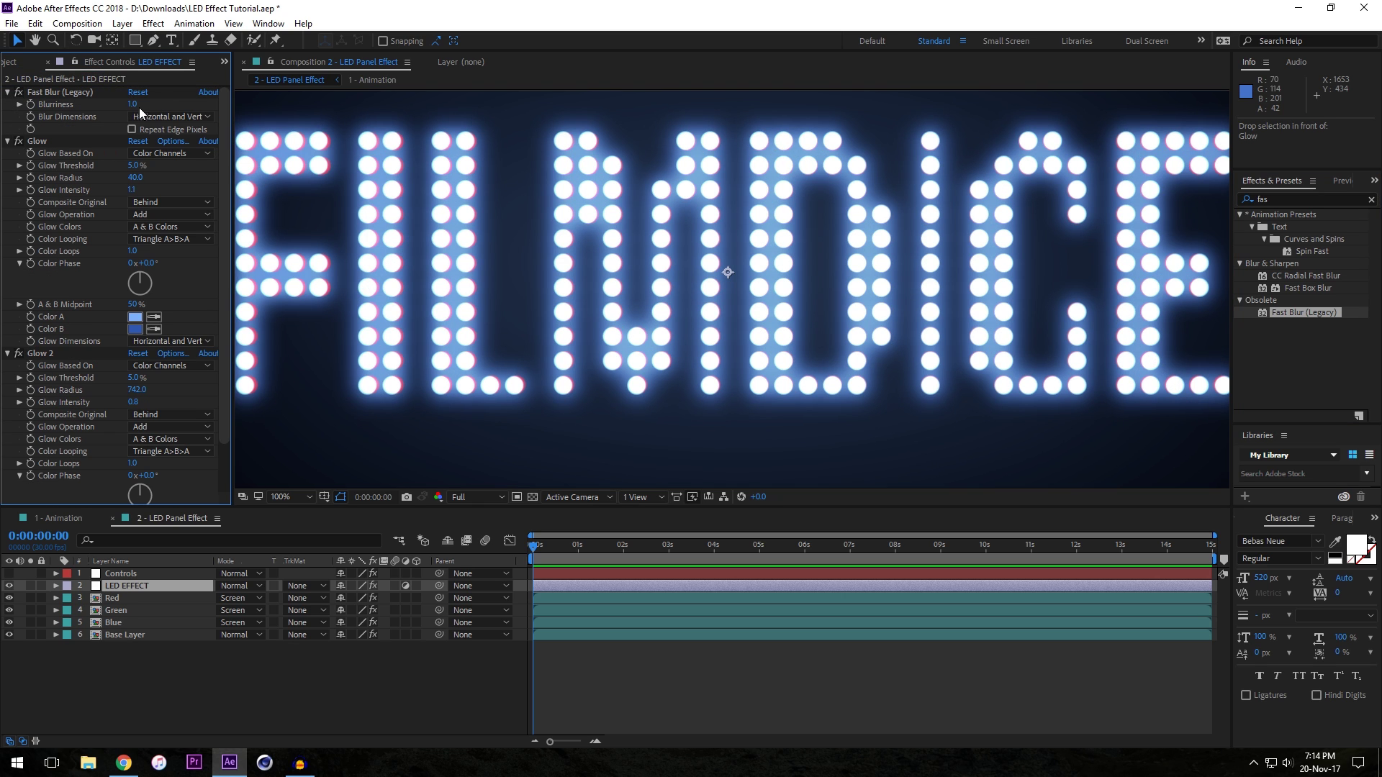
left_click(132, 129)
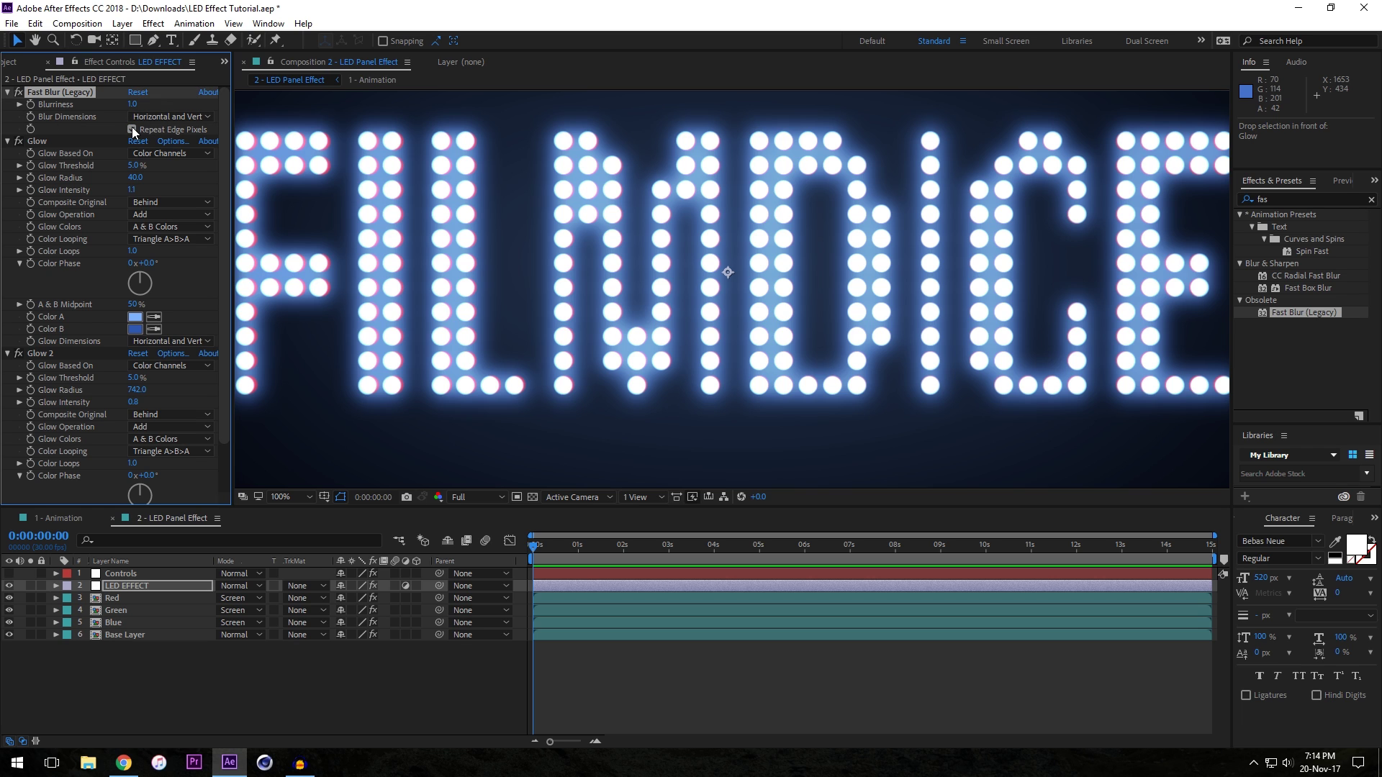
- Toggle Fast Blur off and on to compare, collapse the effects, and zoom to 100%
scroll(266, 241, "up", 4)
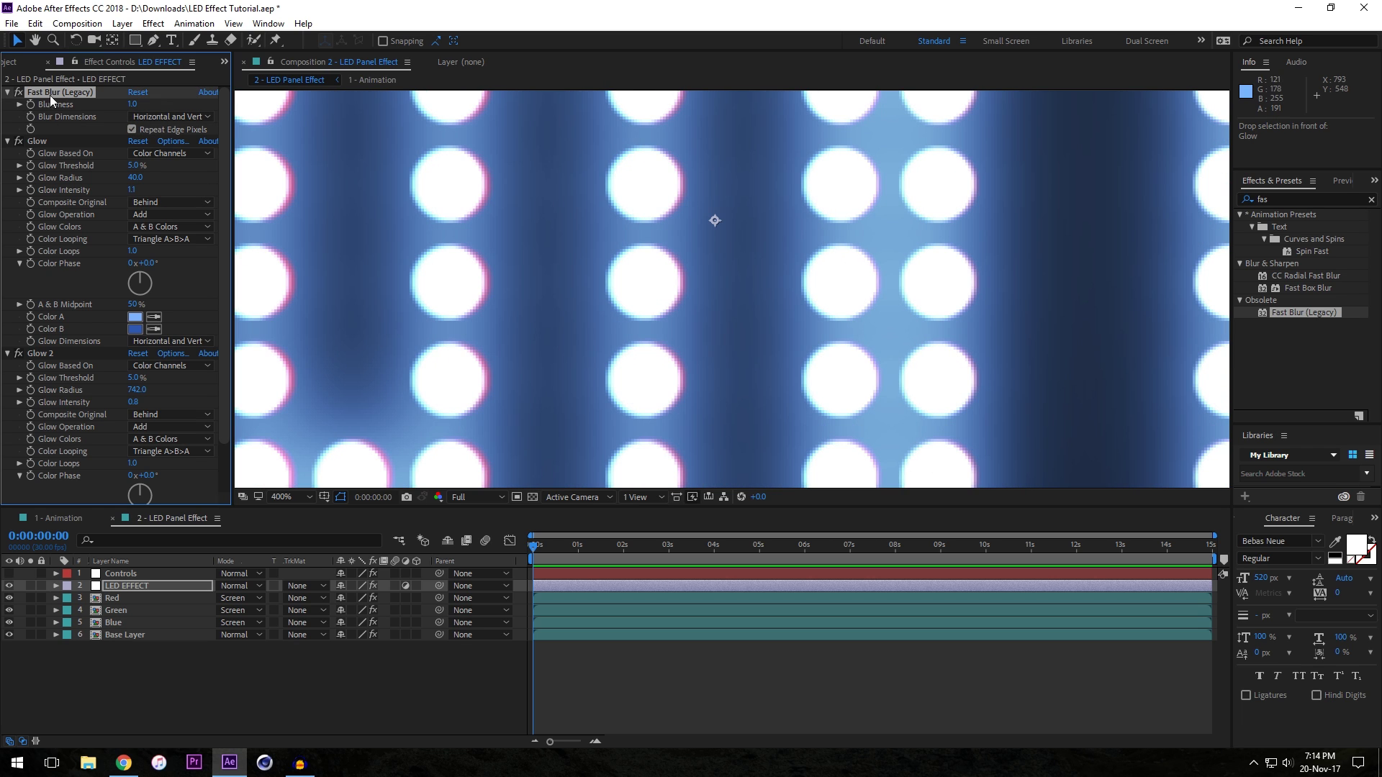
left_click(18, 92)
left_click(19, 92)
left_click(19, 92)
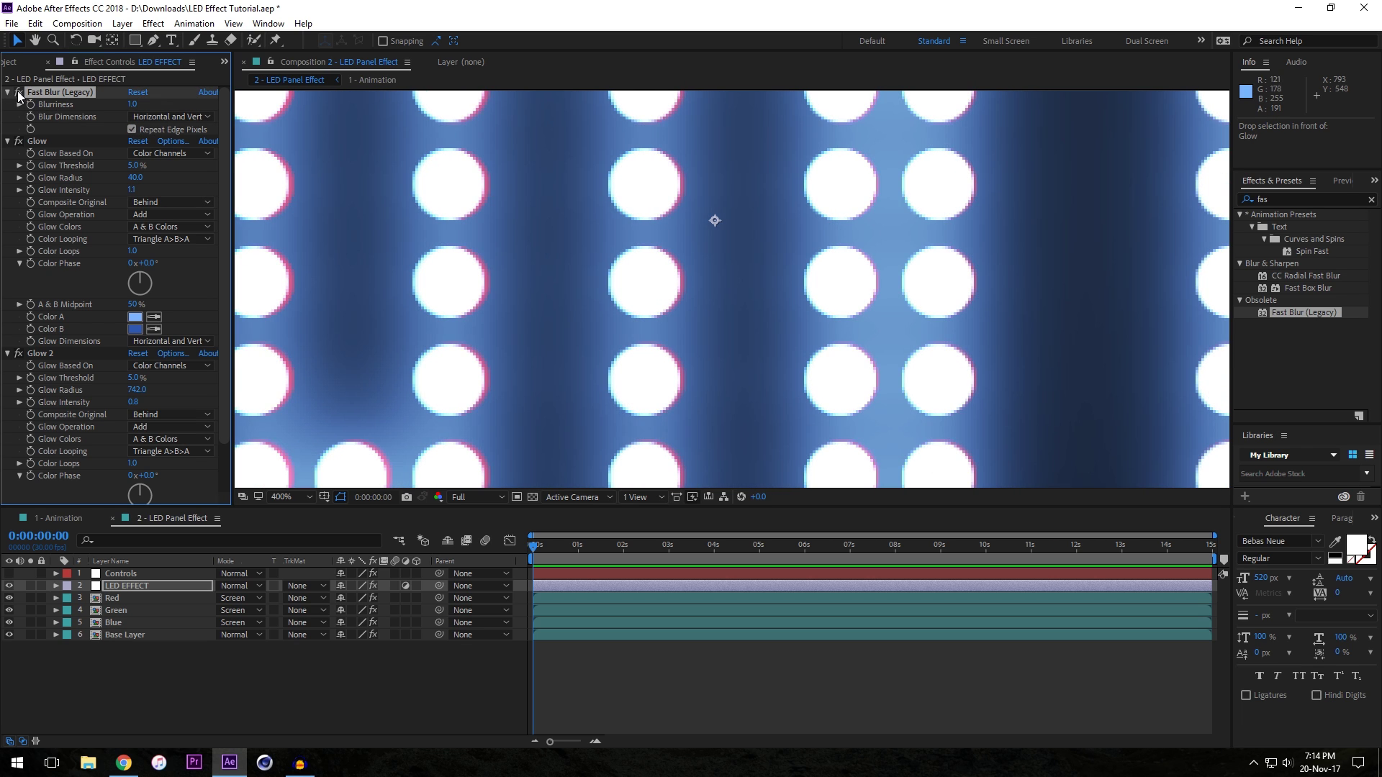
left_click(19, 93)
left_click(7, 93, "ctrl")
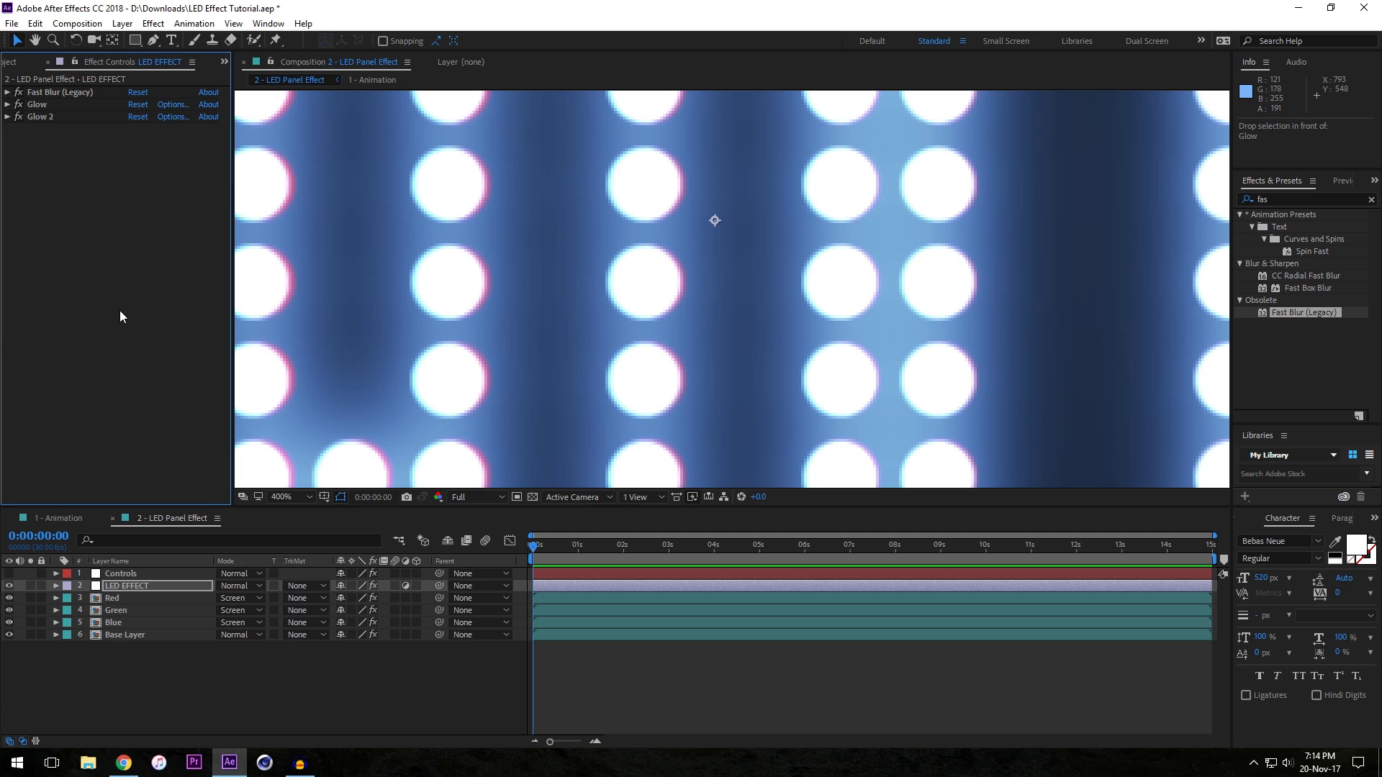
left_click(283, 497)
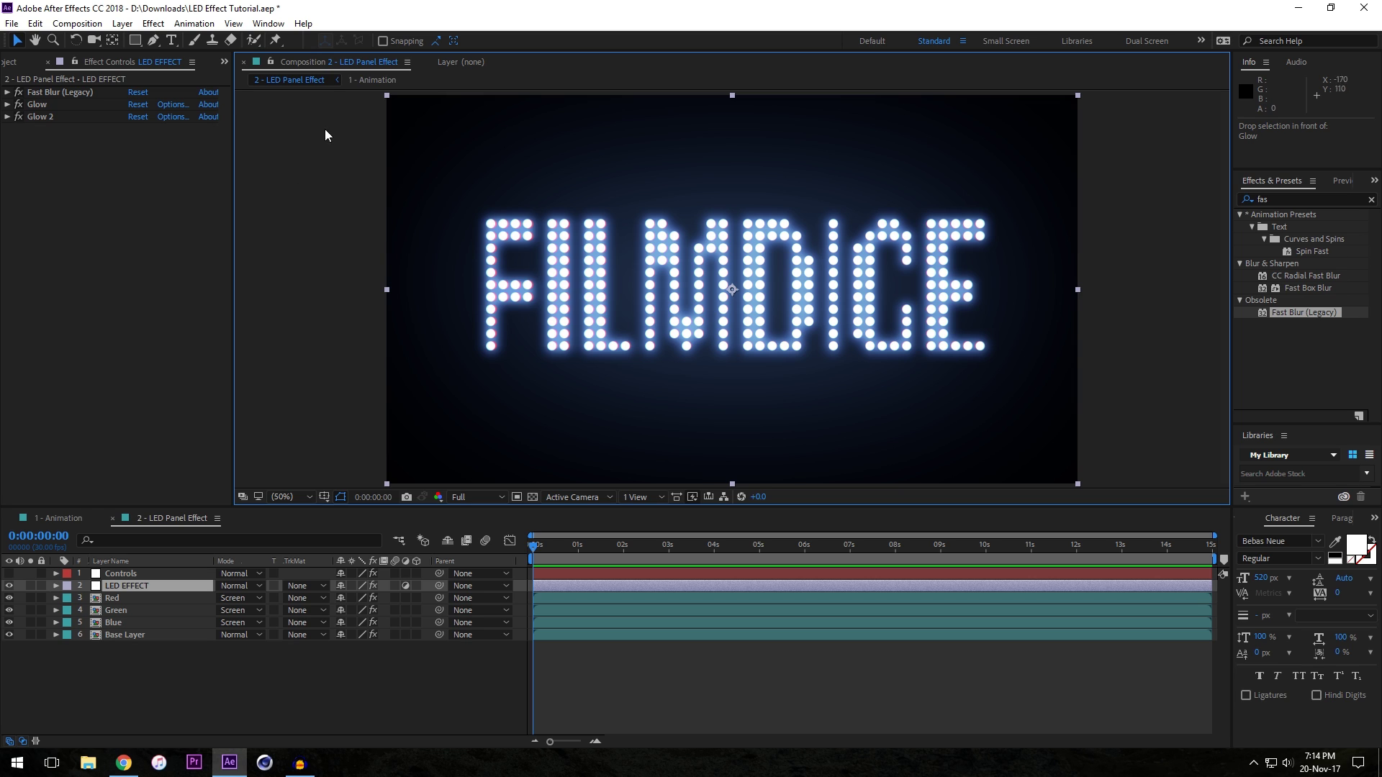
key("slash")
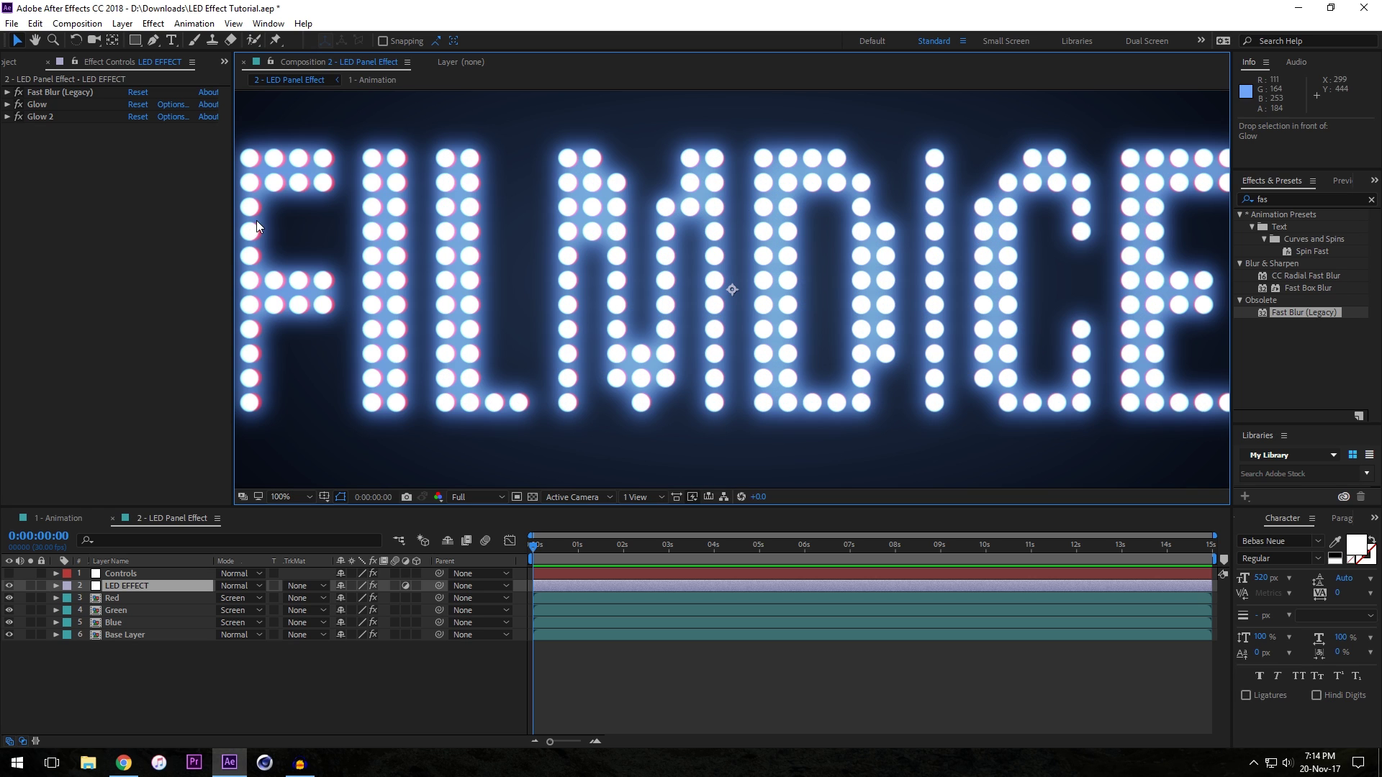
- Add a Noise effect below Glow 2 with Amount of Noise 8%
left_click(1306, 198)
type("noise")
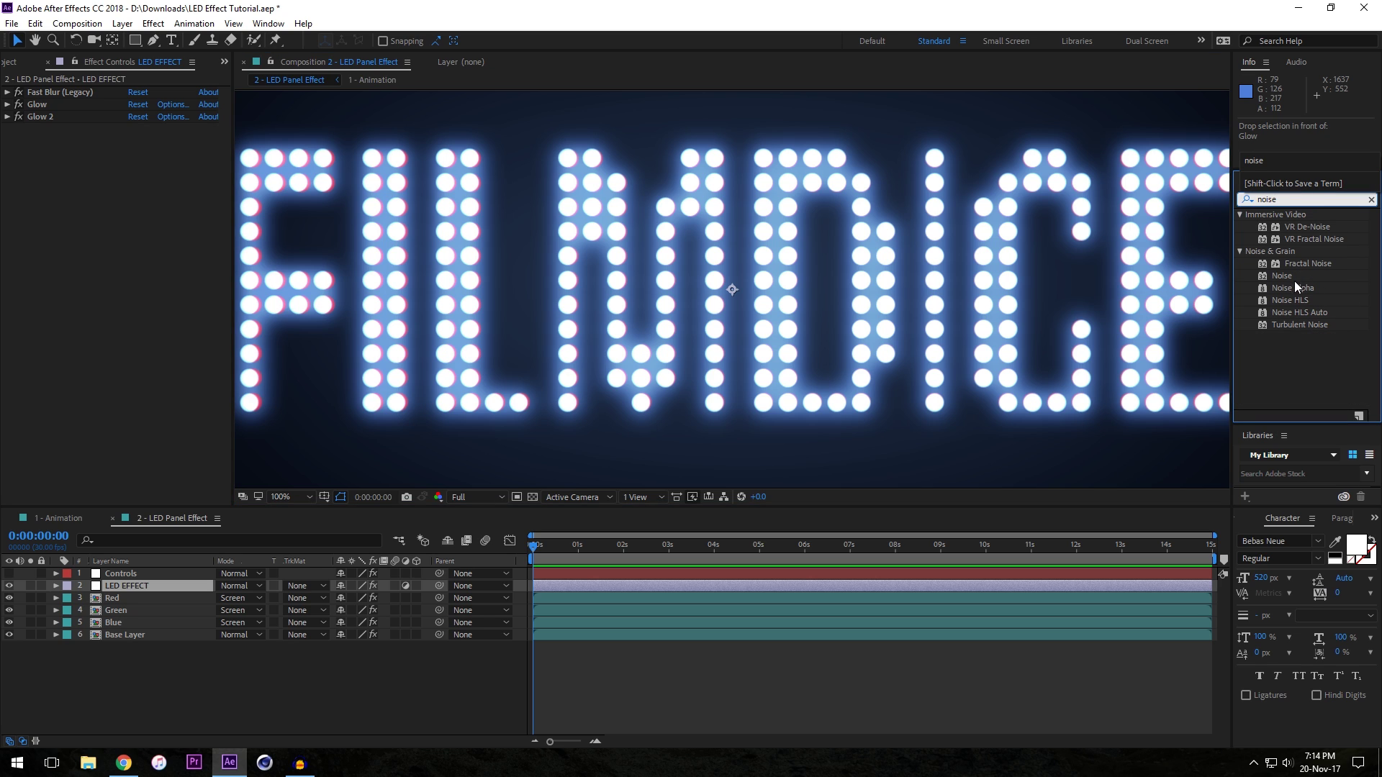
left_click_drag(1289, 277, 141, 205)
left_click(133, 141)
type("8")
left_click(149, 237)
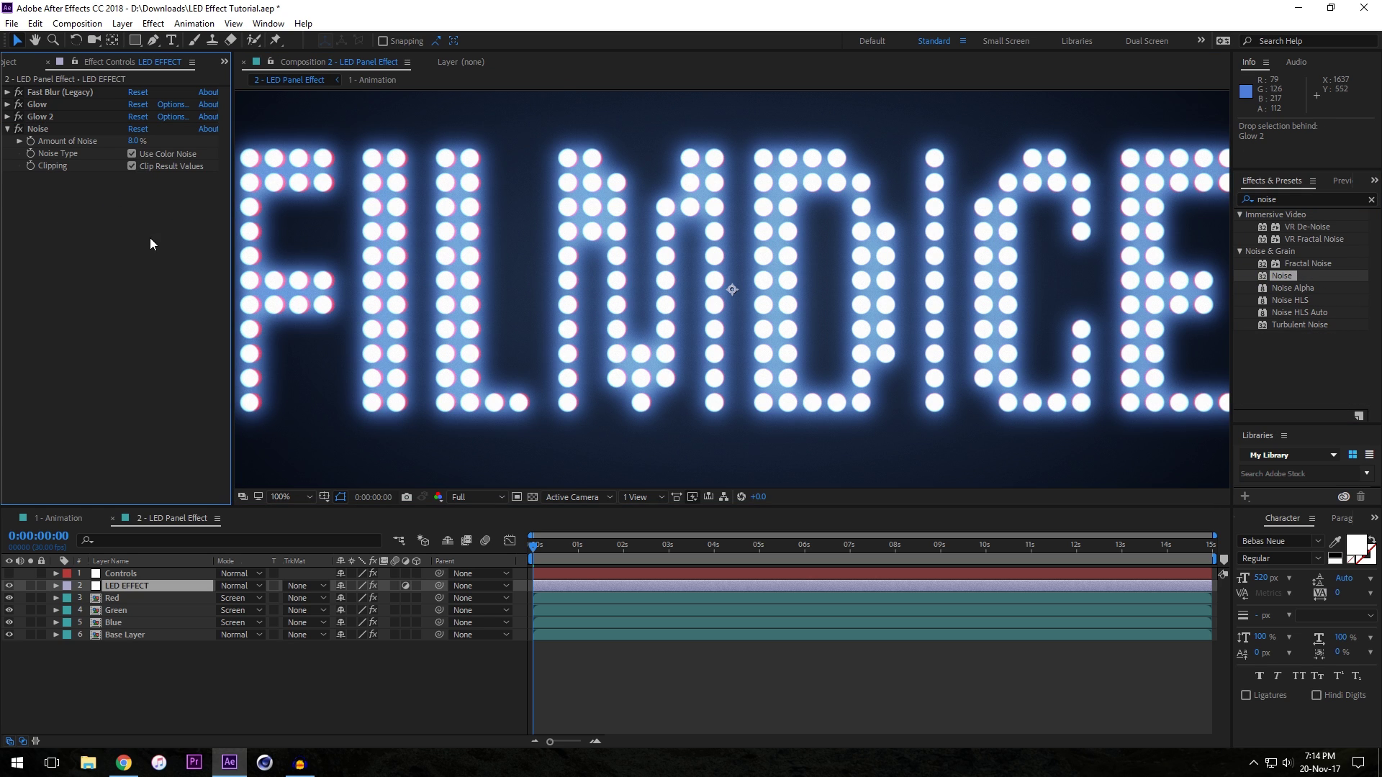
key("comma")
- Inspect the grain at several zoom levels, set magnification to Fit, and select Noise
key("period")
key("period")
key("period")
key("period")
key("period")
key("period")
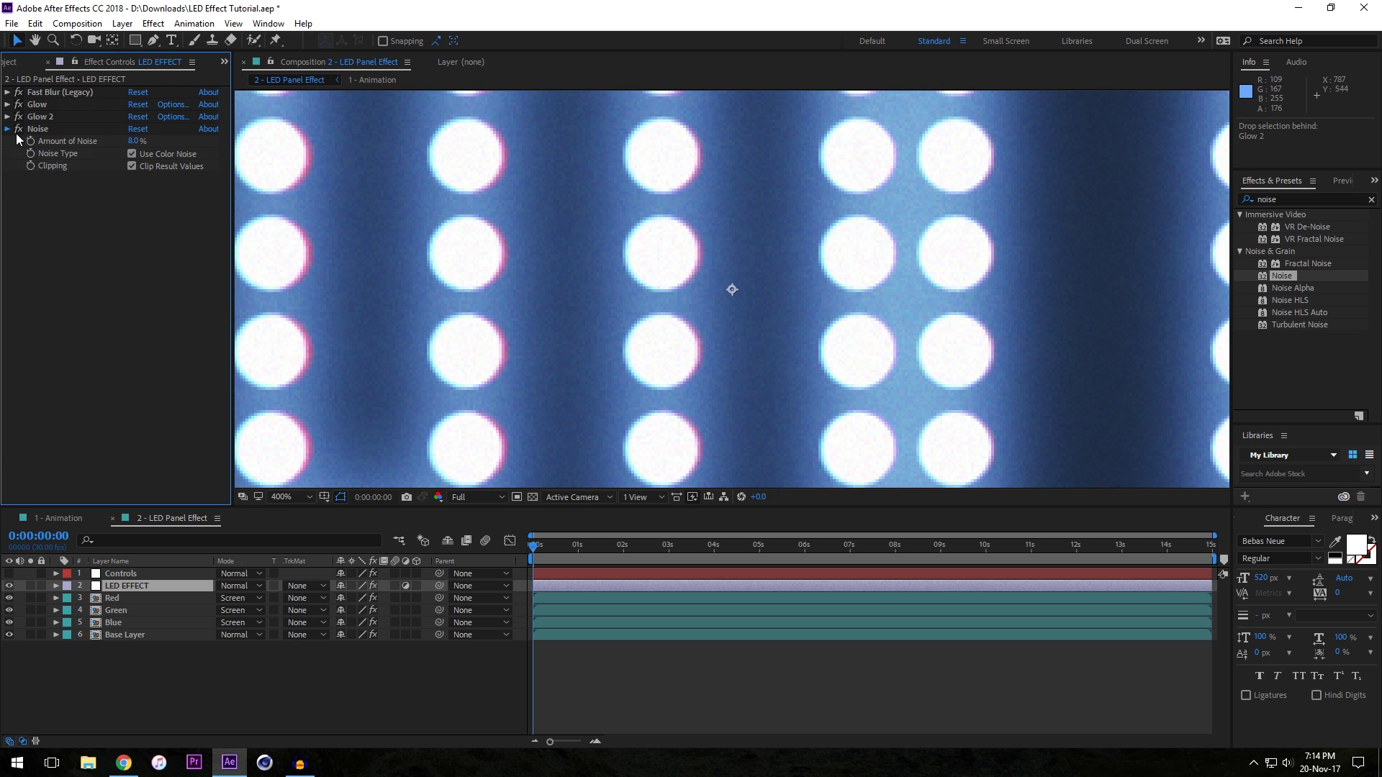
left_click(18, 130)
key("comma")
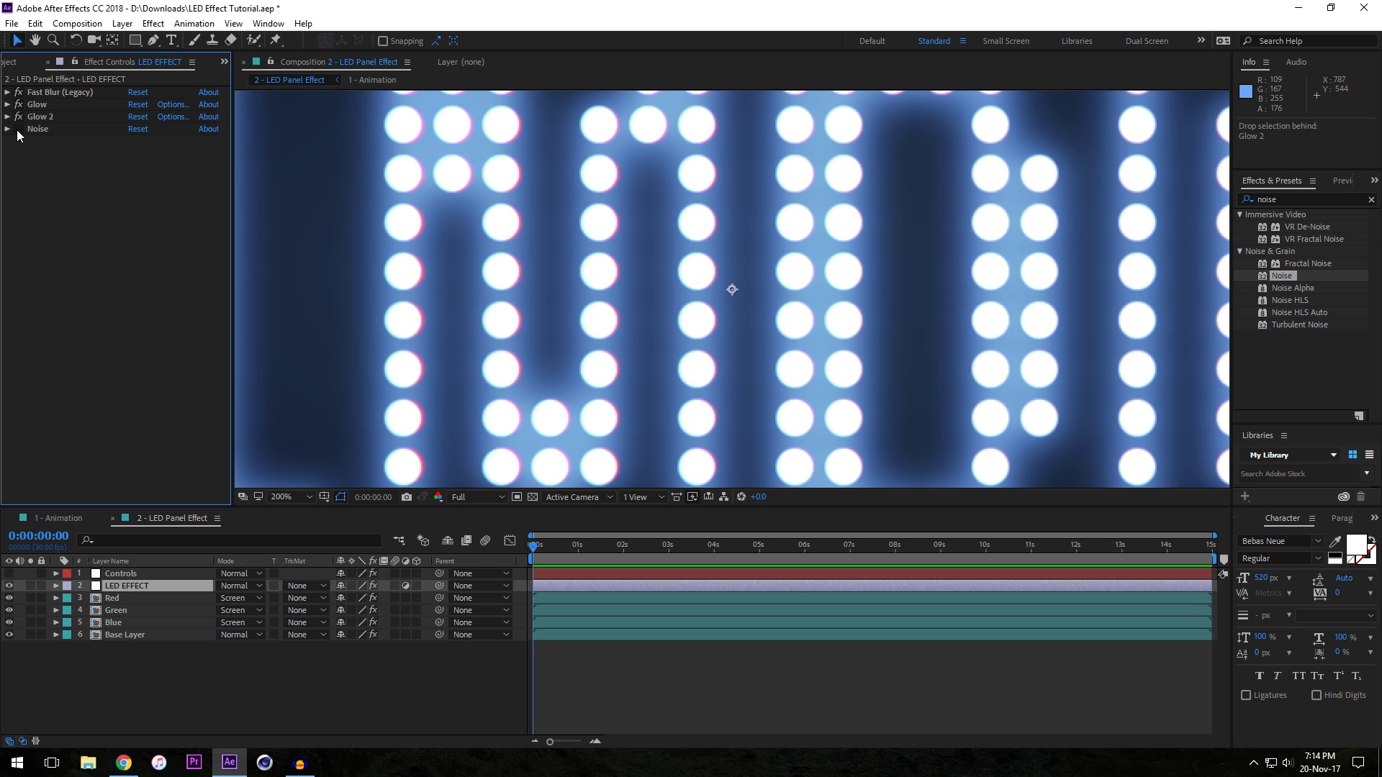
key("comma")
key("comma")
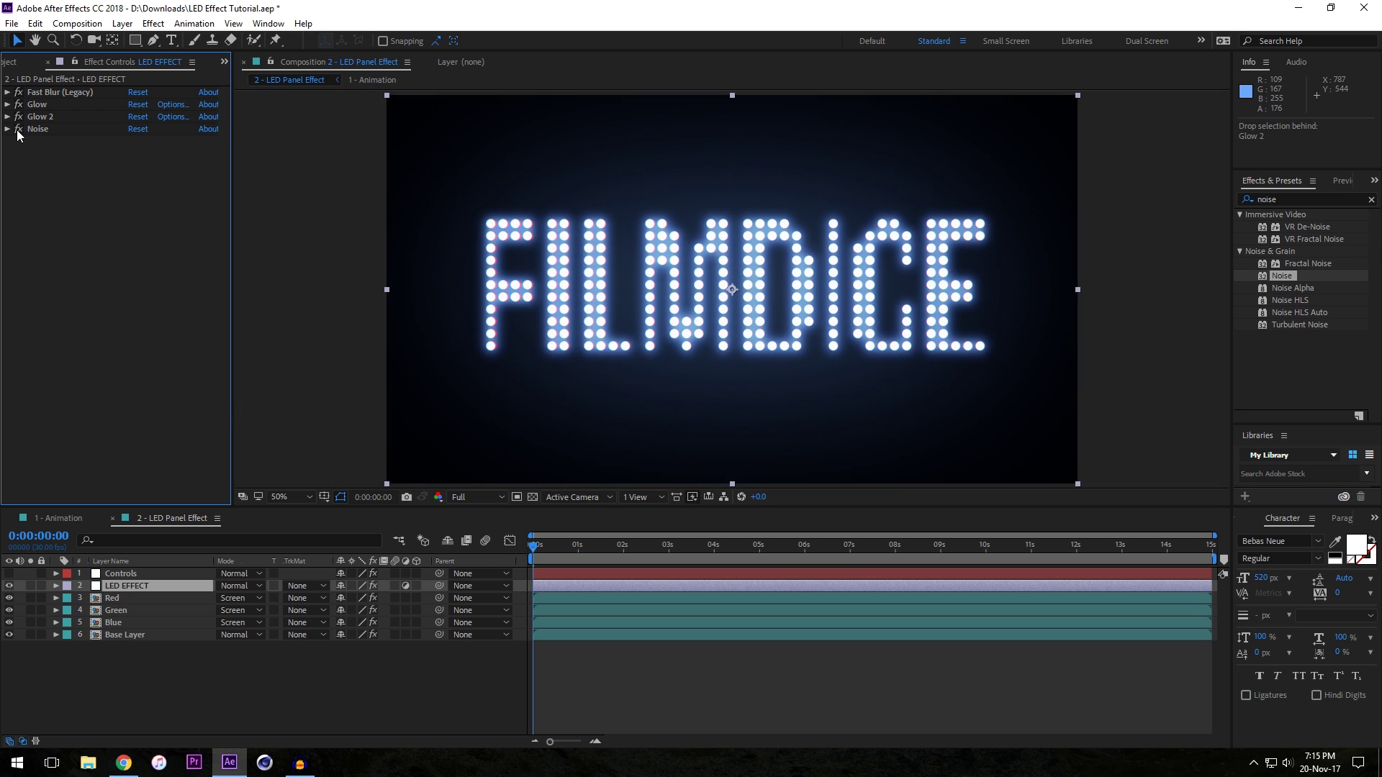
key("period")
key("period")
key("period")
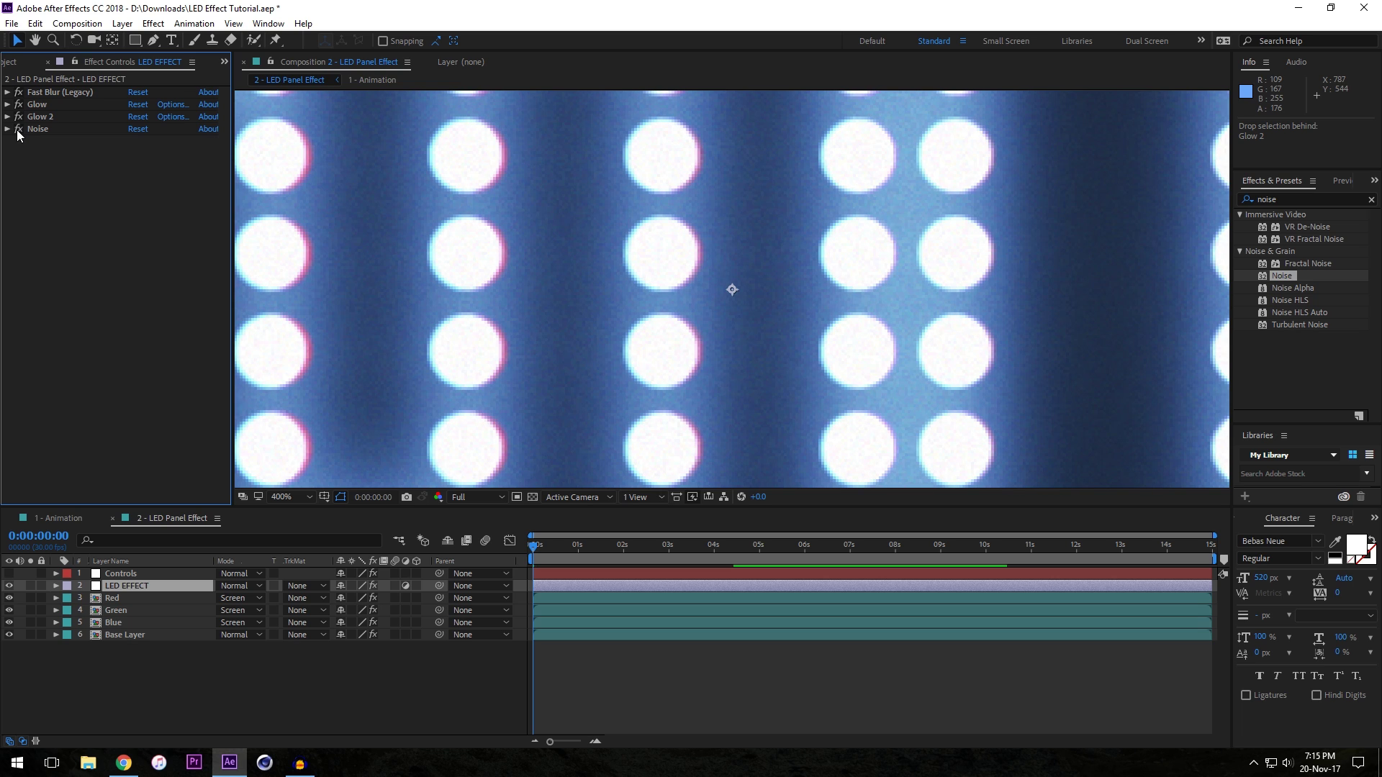
key("comma")
left_click(284, 497)
left_click(290, 232)
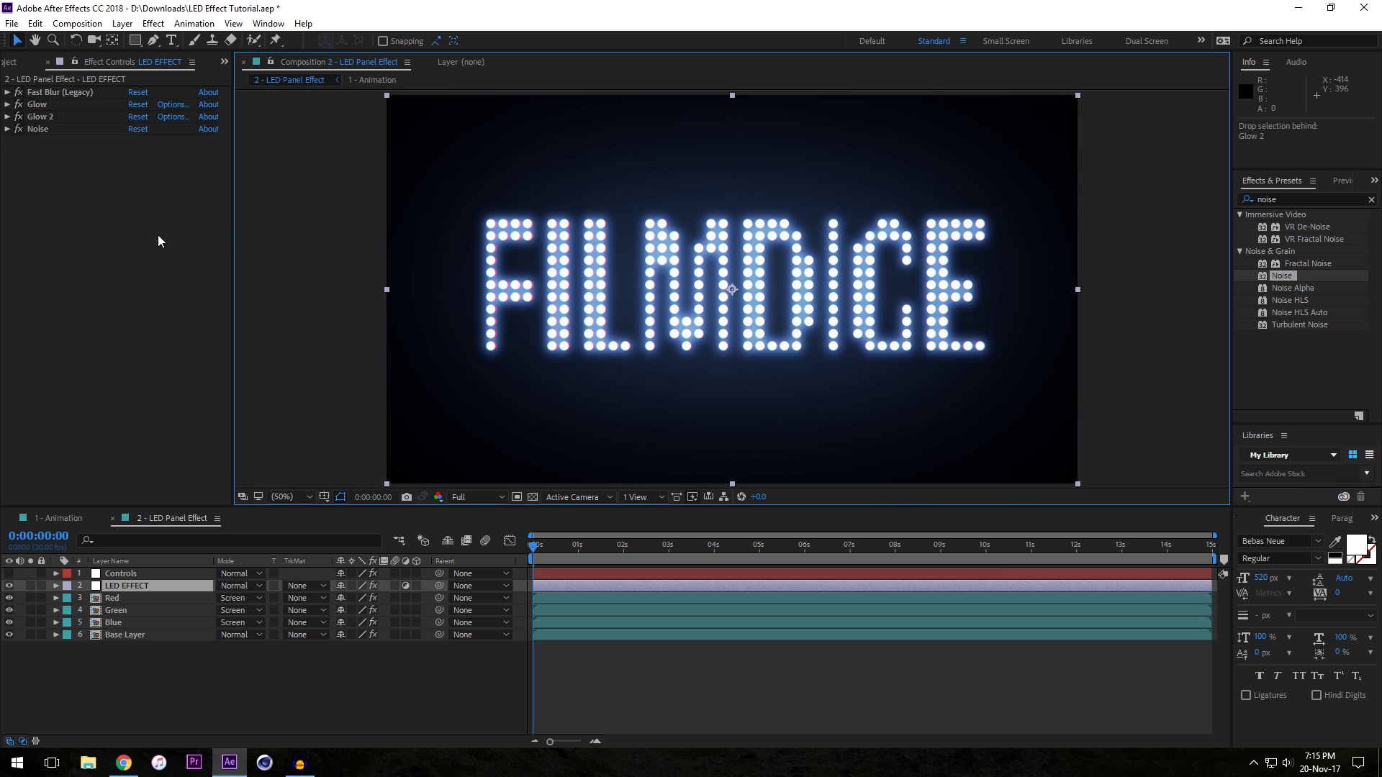
left_click(38, 129)
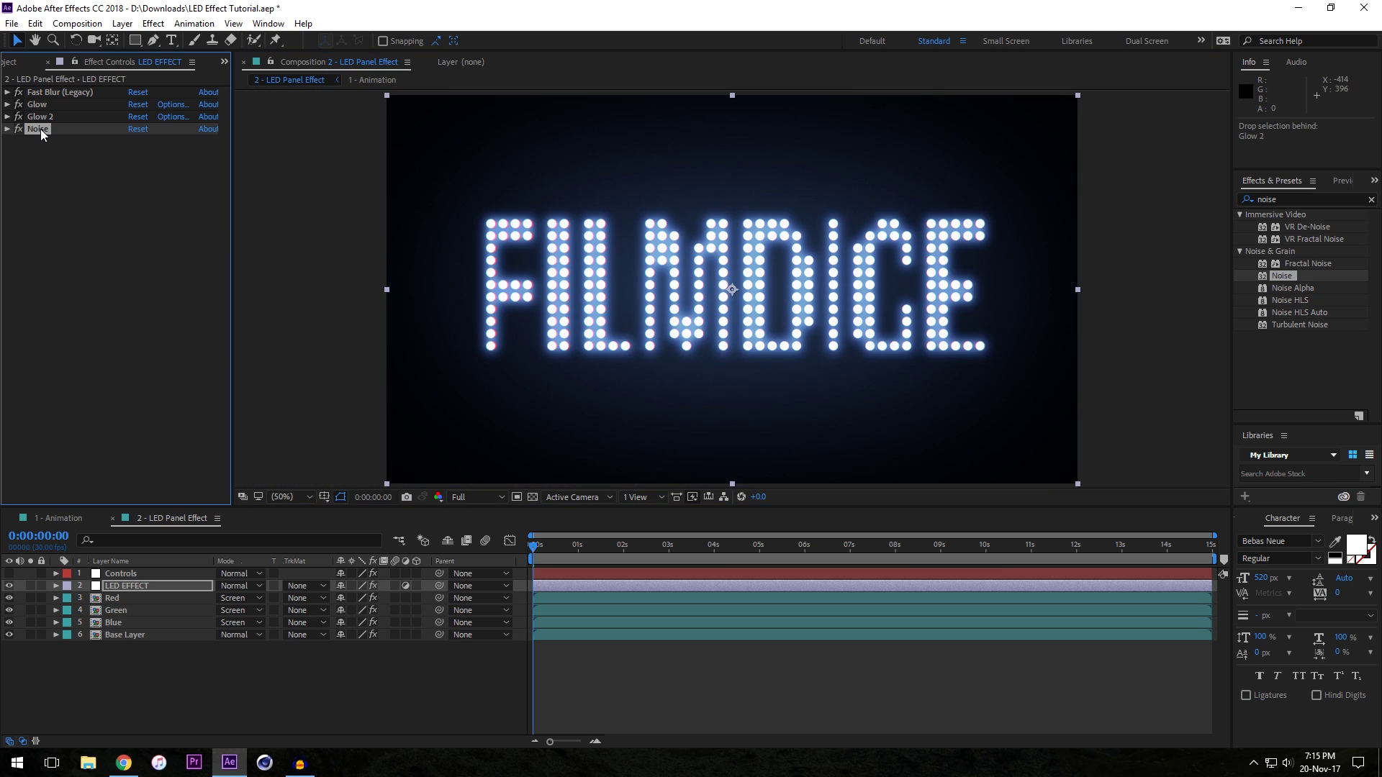
- Duplicate Noise, move Noise 2 above Fast Blur, and raise its Amount to 100%
key("ctrl+d")
left_click_drag(40, 142, 162, 104)
key("period")
key("period")
key("period")
key("period")
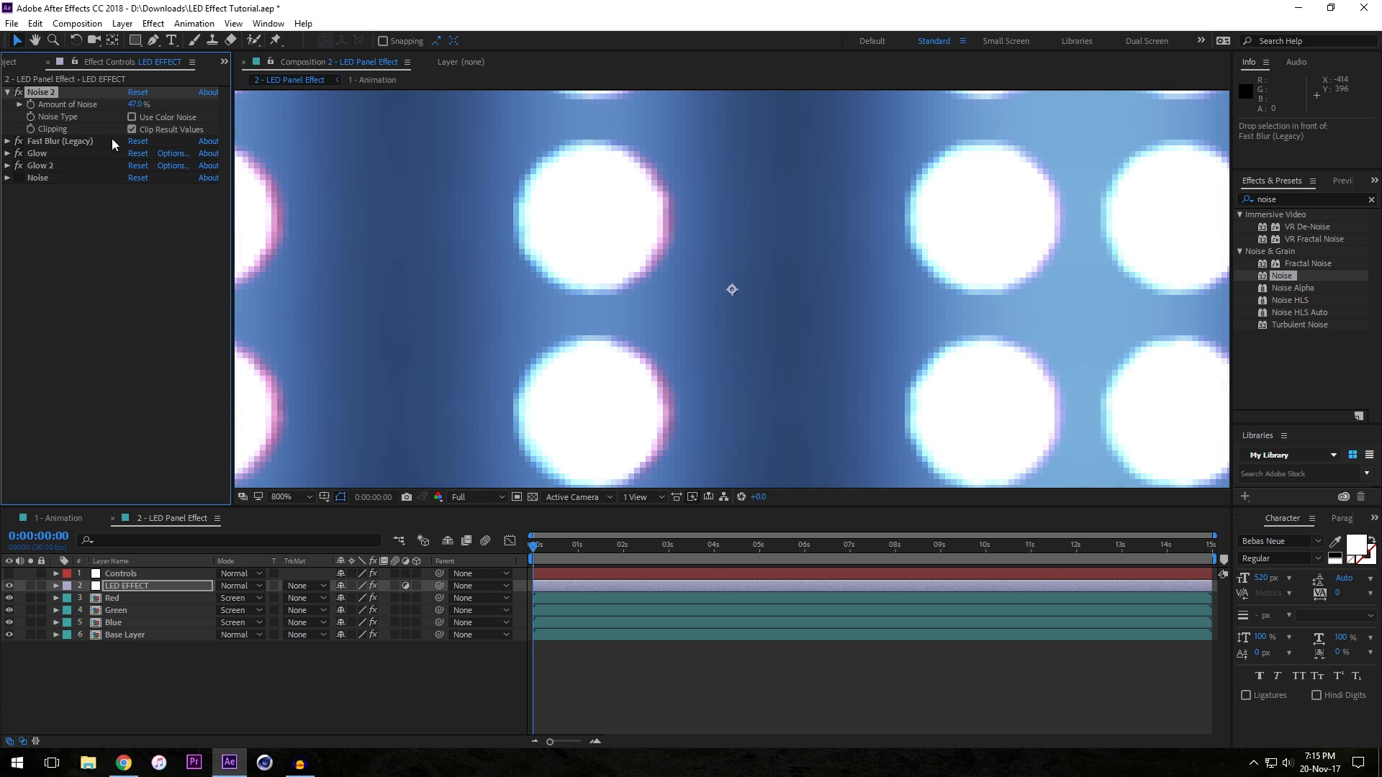
left_click_drag(135, 104, 175, 105)
key("comma")
key("comma")
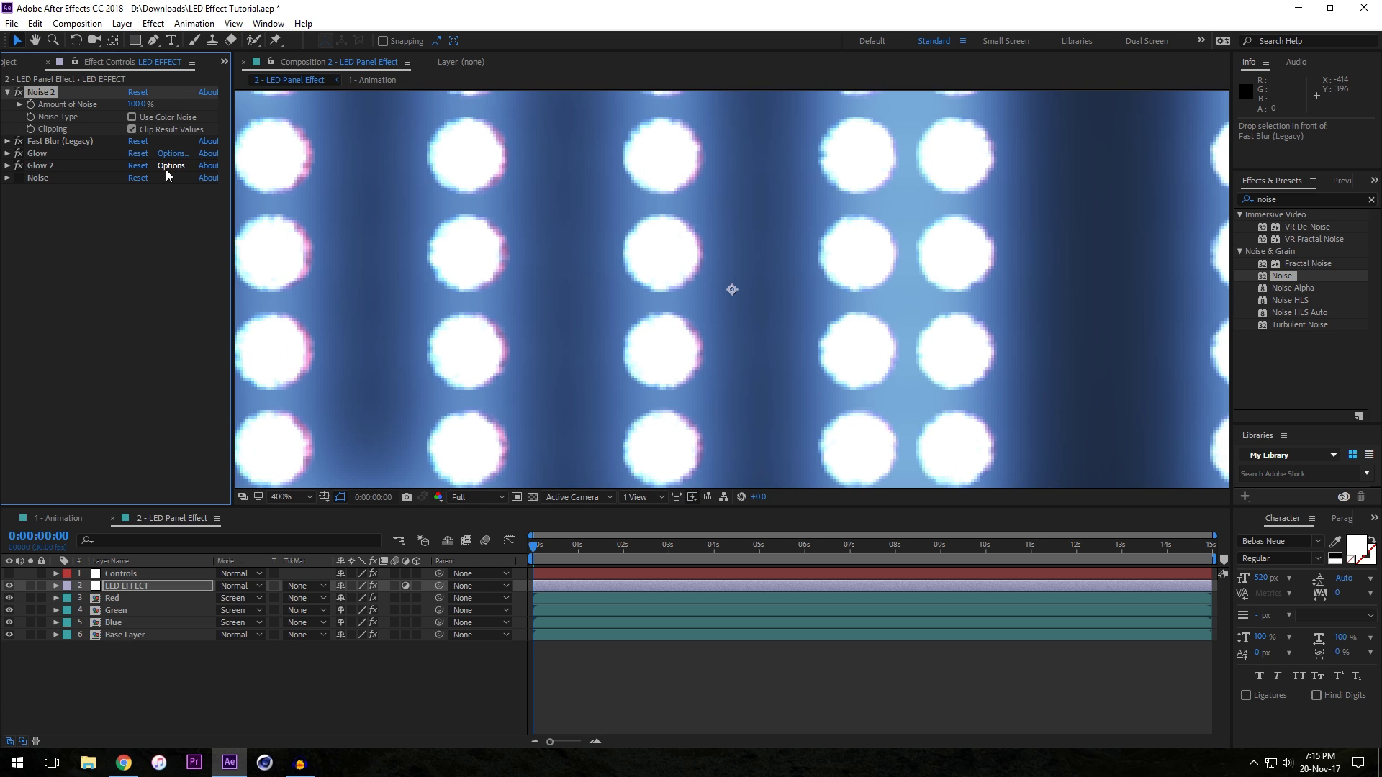
key("comma")
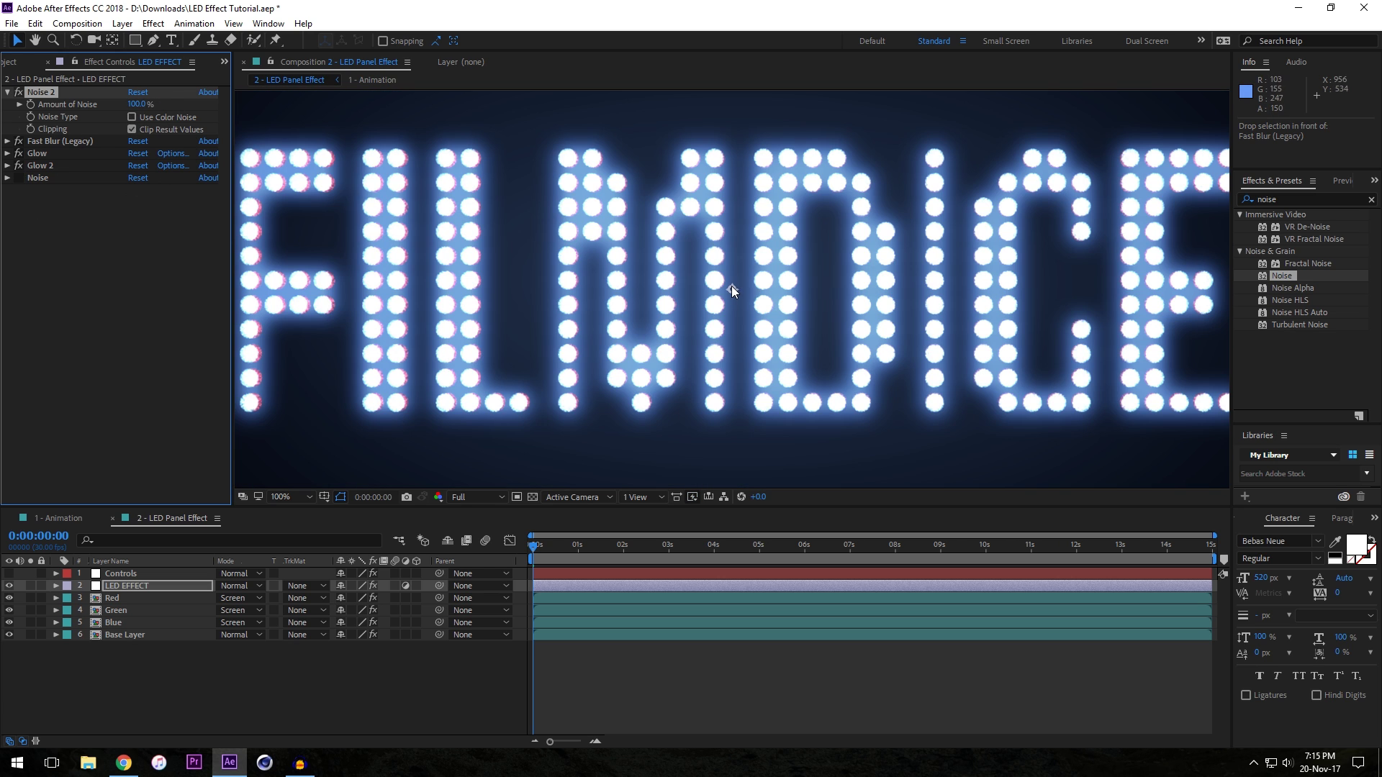
key("period")
key("period")
key("period")
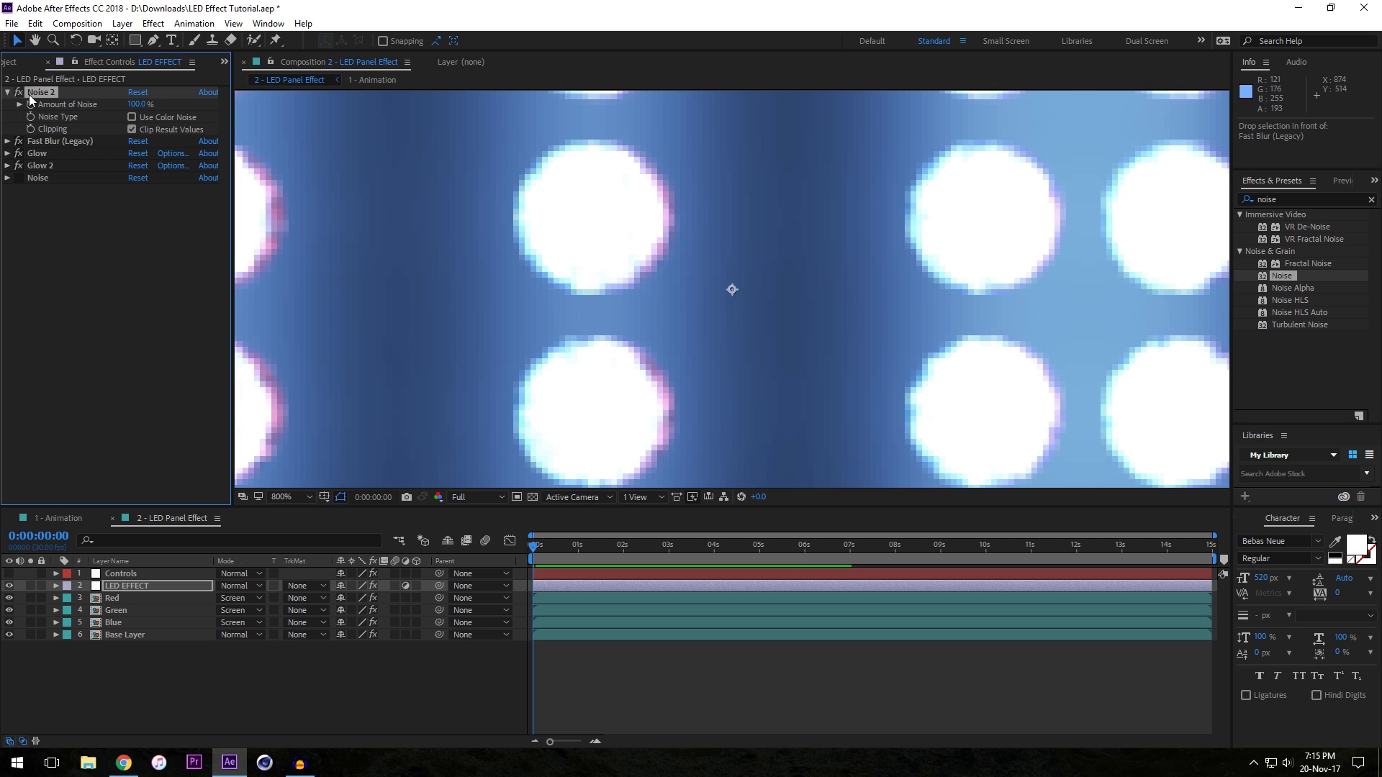
key("comma")
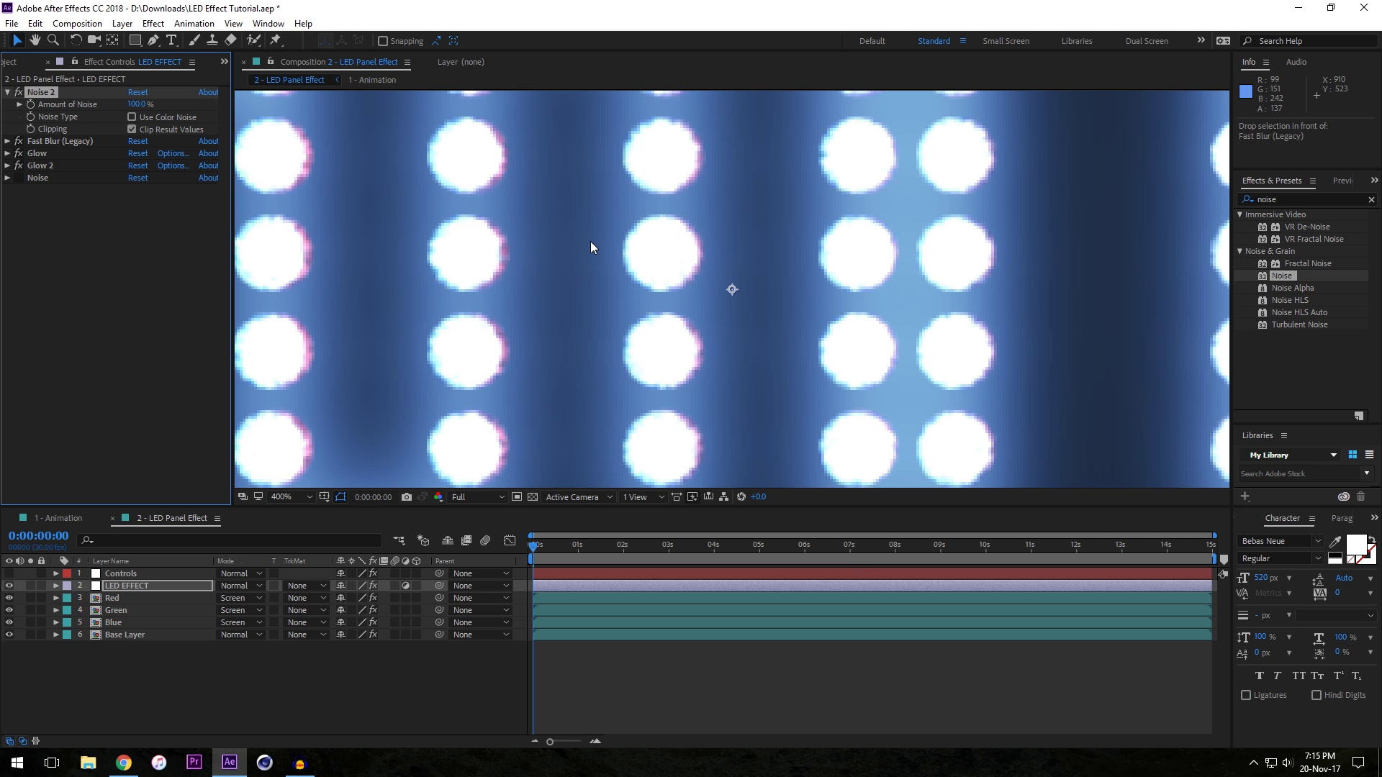
key("space")
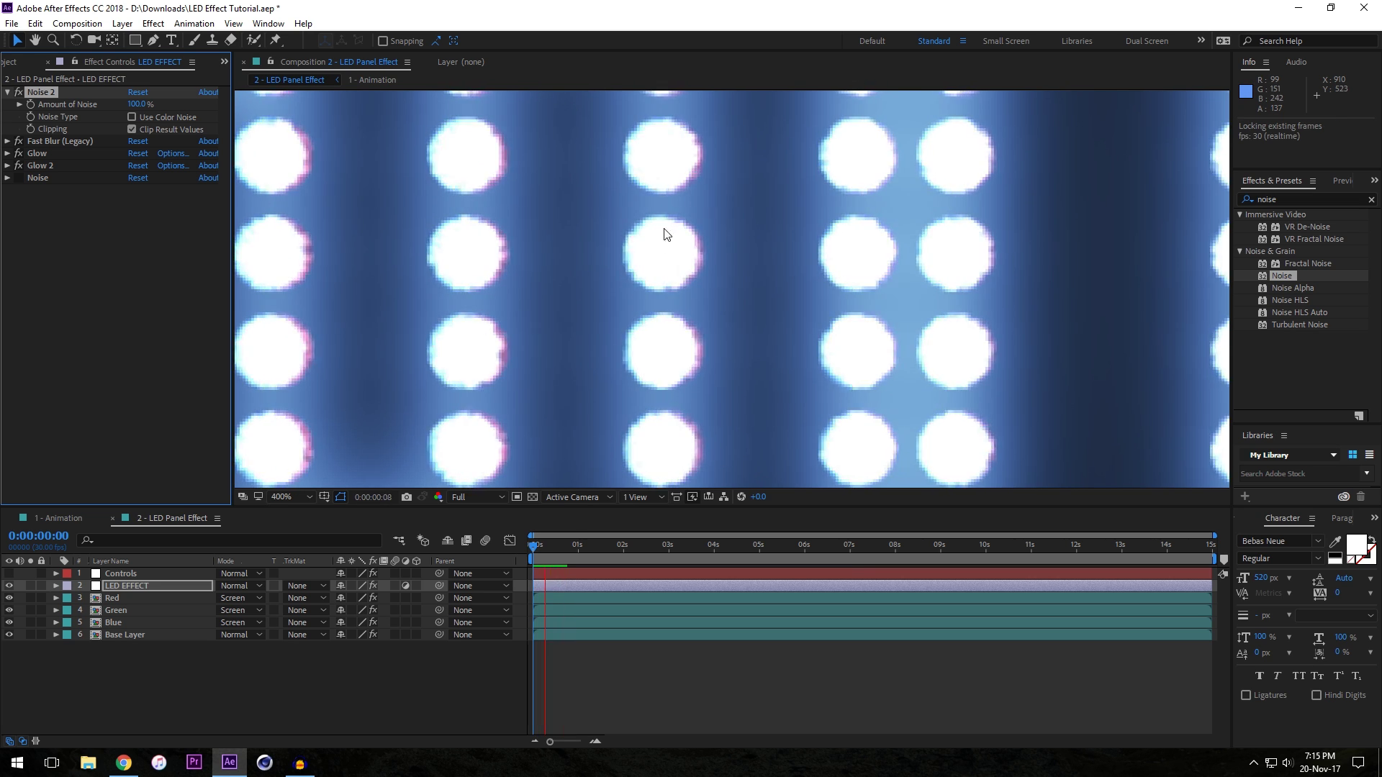
- Lower Noise 2's Amount of Noise to 25% after previewing, and collapse it
left_click_drag(137, 104, 91, 119)
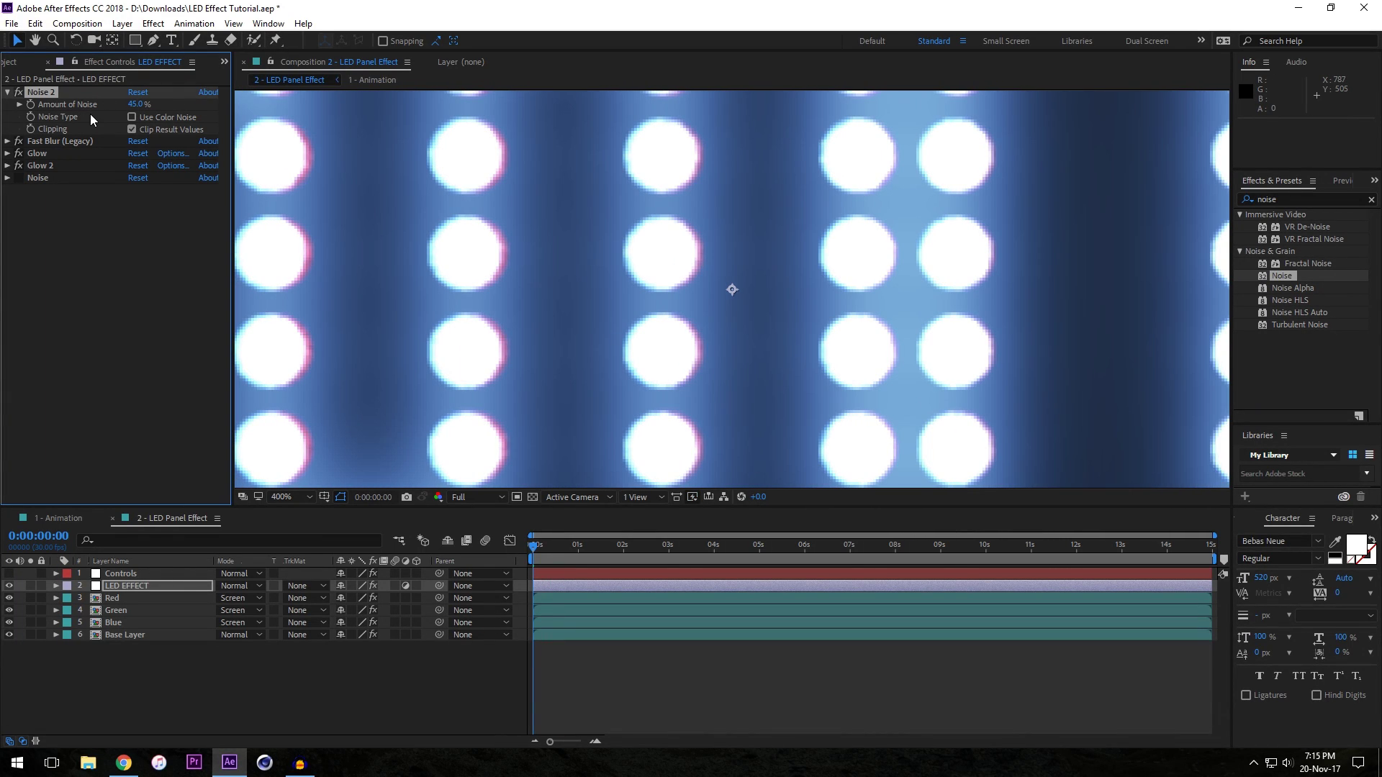
key("space")
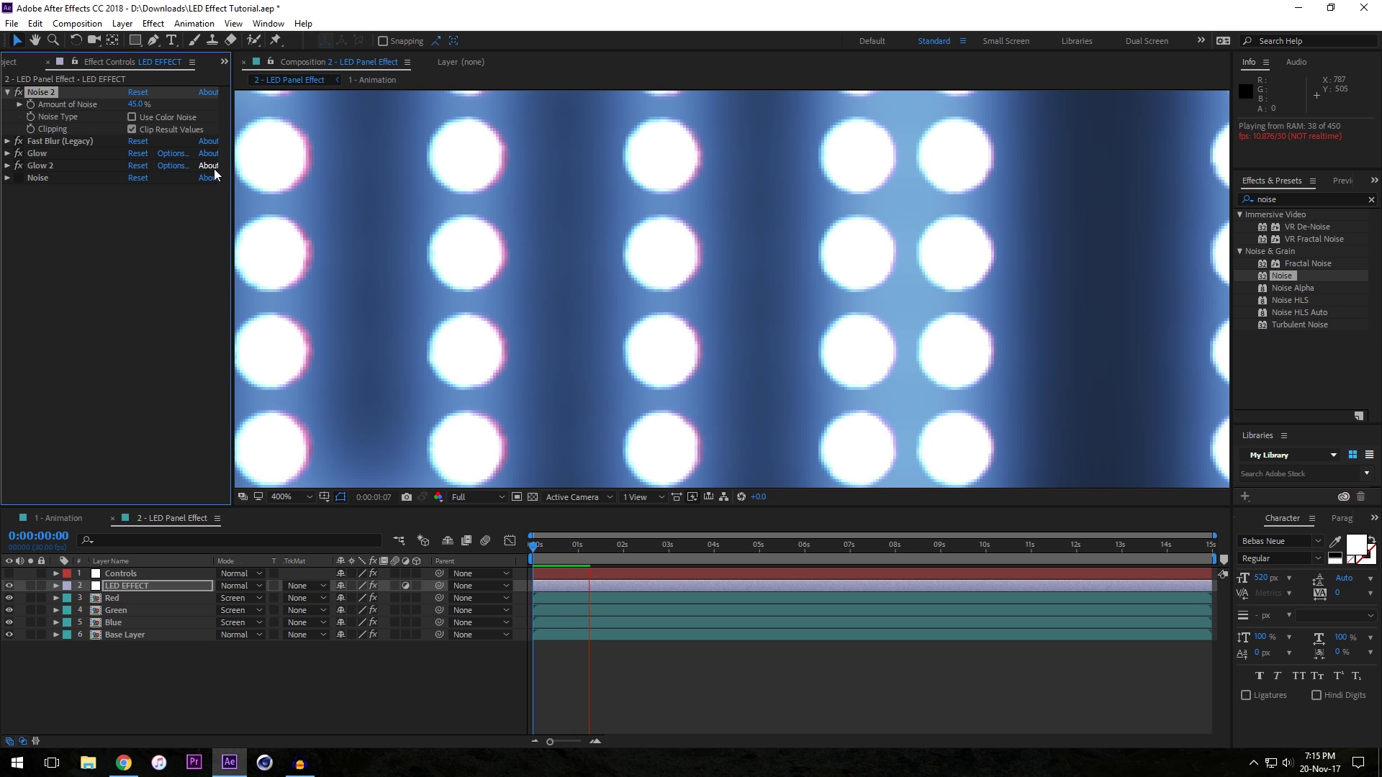
key("space")
scroll(718, 321, "down", 4)
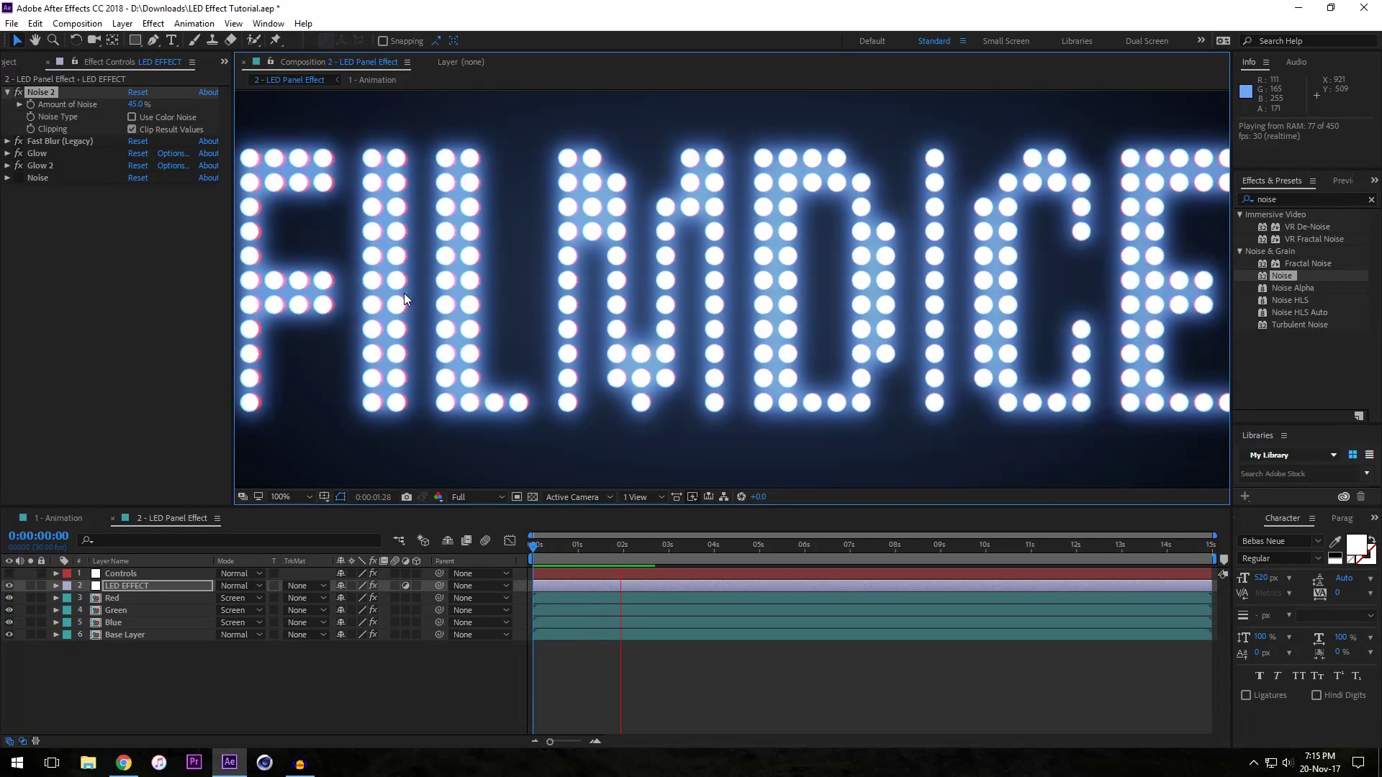
key("space")
left_click(137, 104)
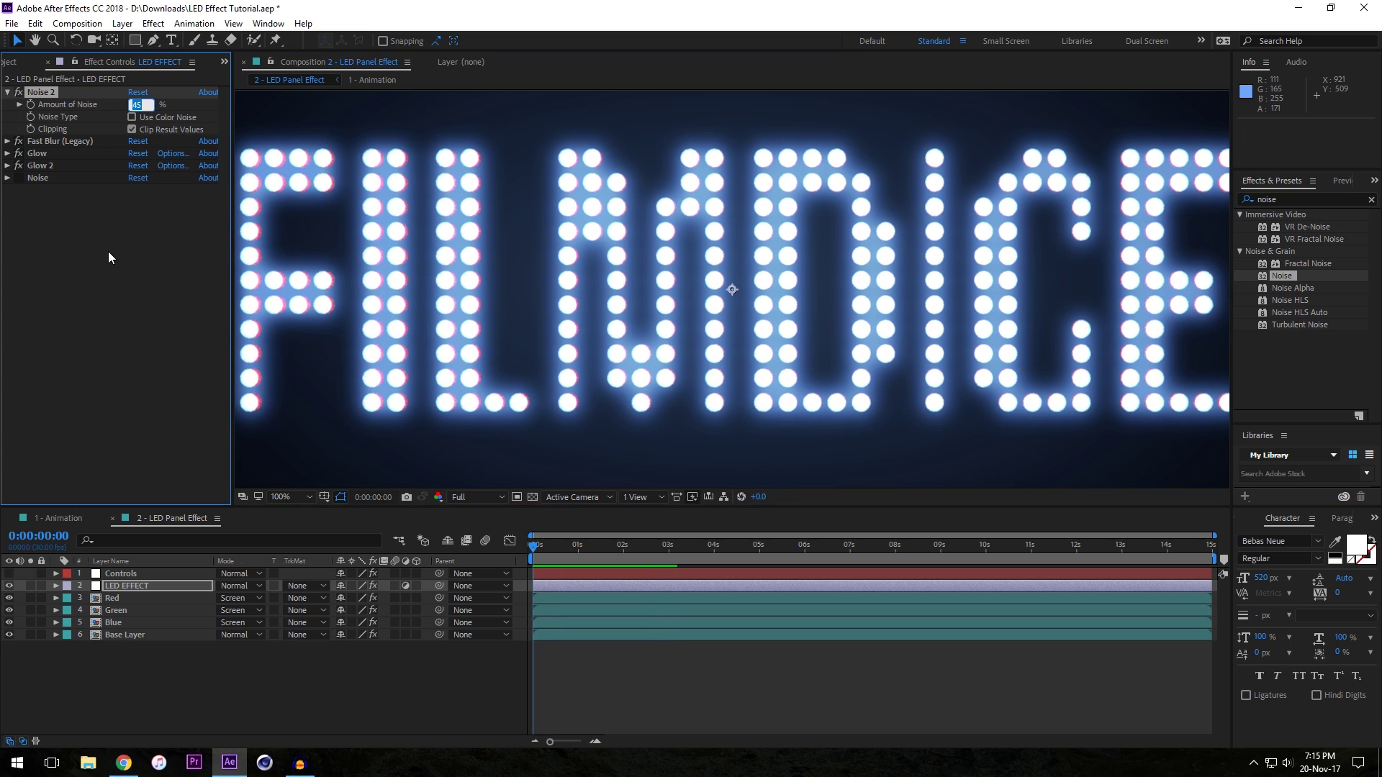
type("25")
key("Return")
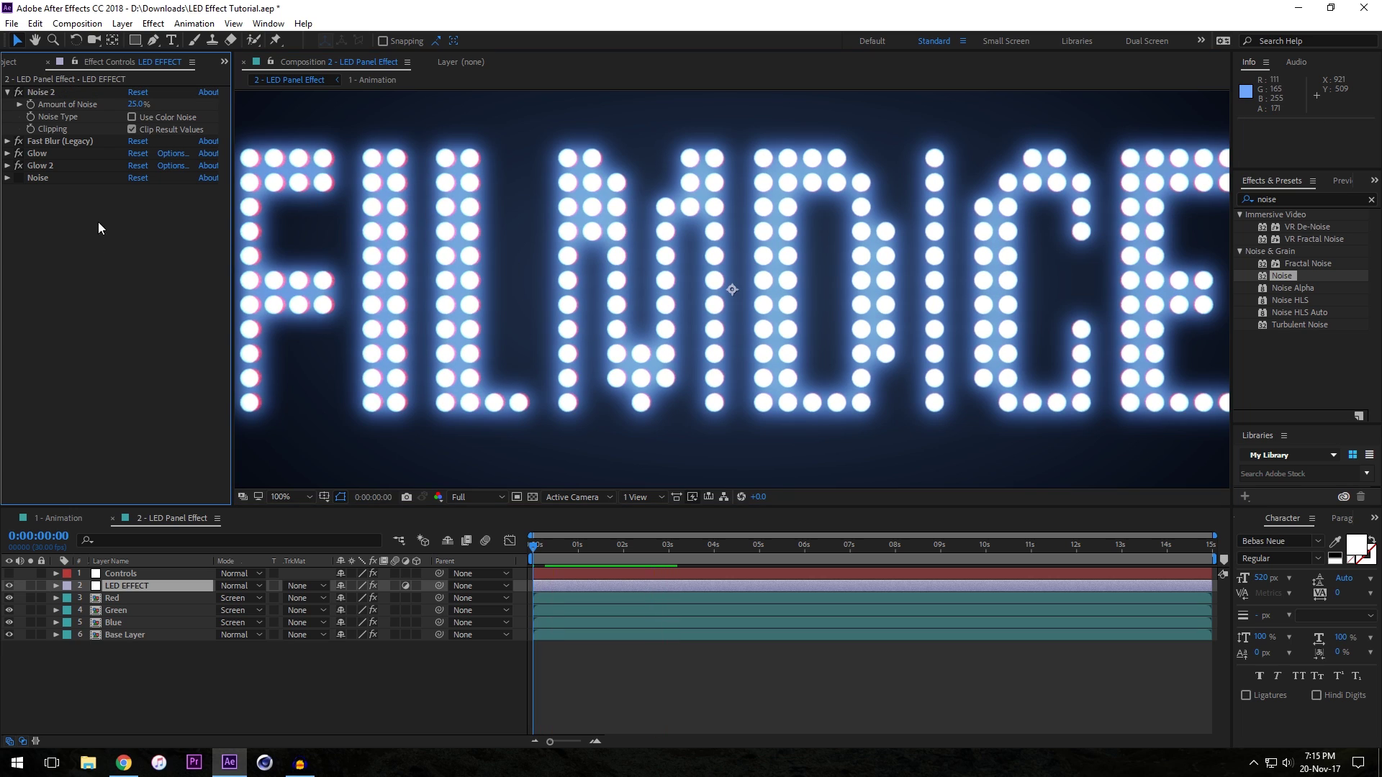
left_click(8, 93)
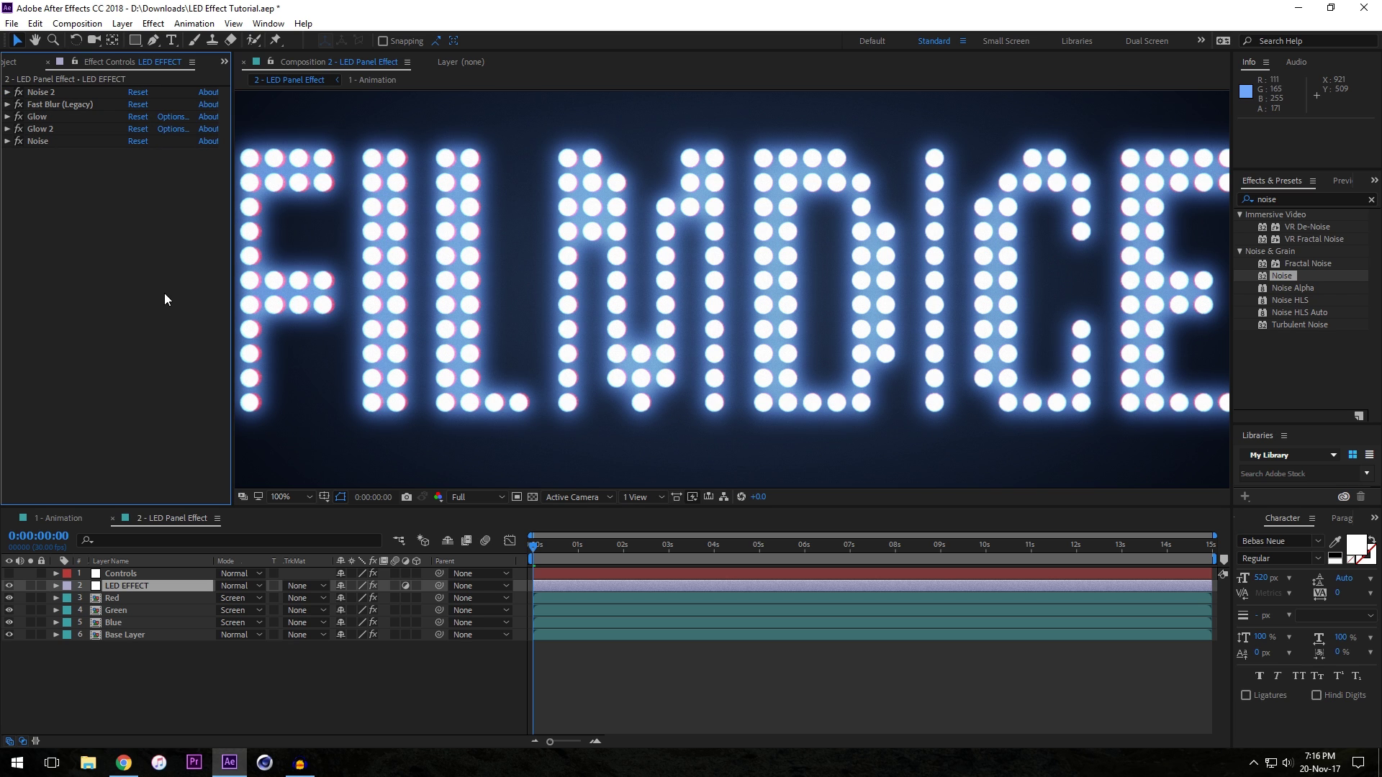
- Fit the composition in the viewer and deselect the LED EFFECT layer
left_click(273, 512)
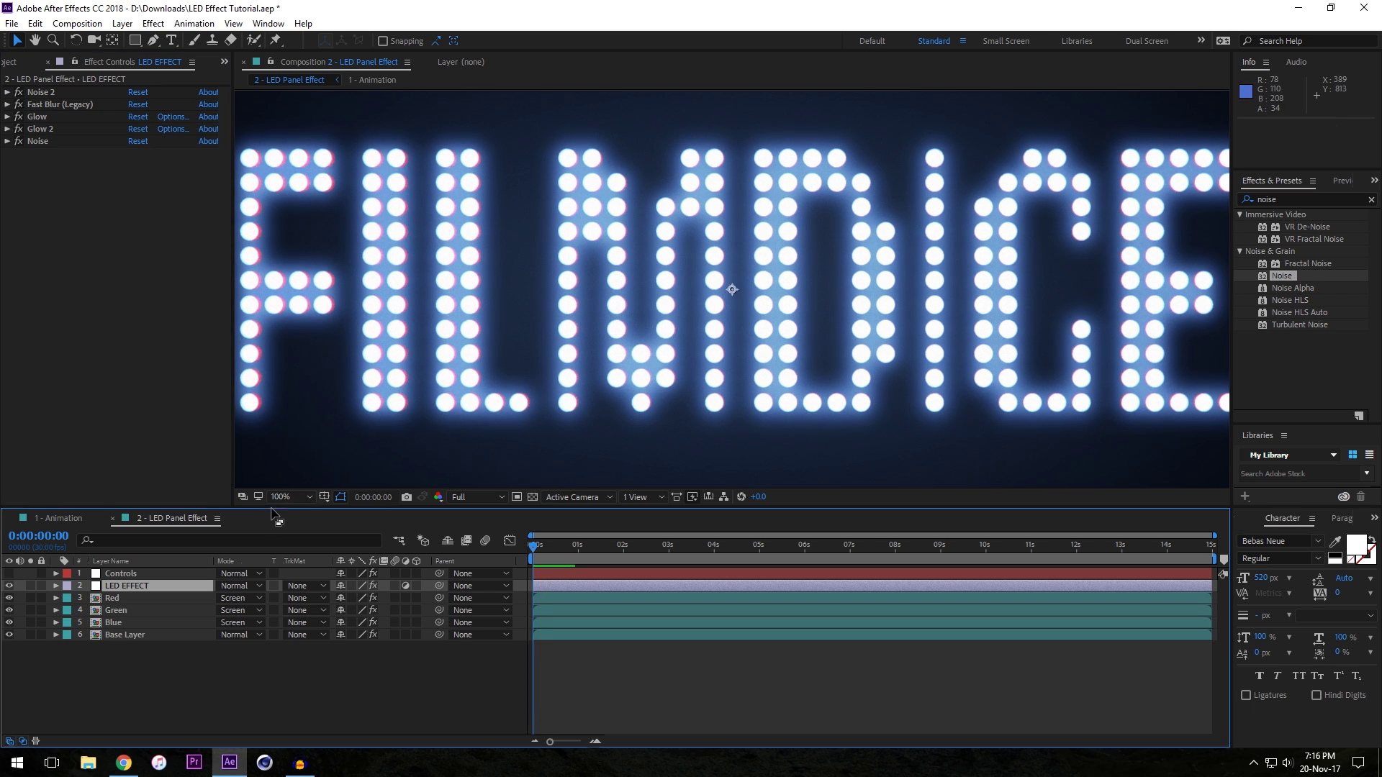
left_click(283, 500)
left_click(306, 234)
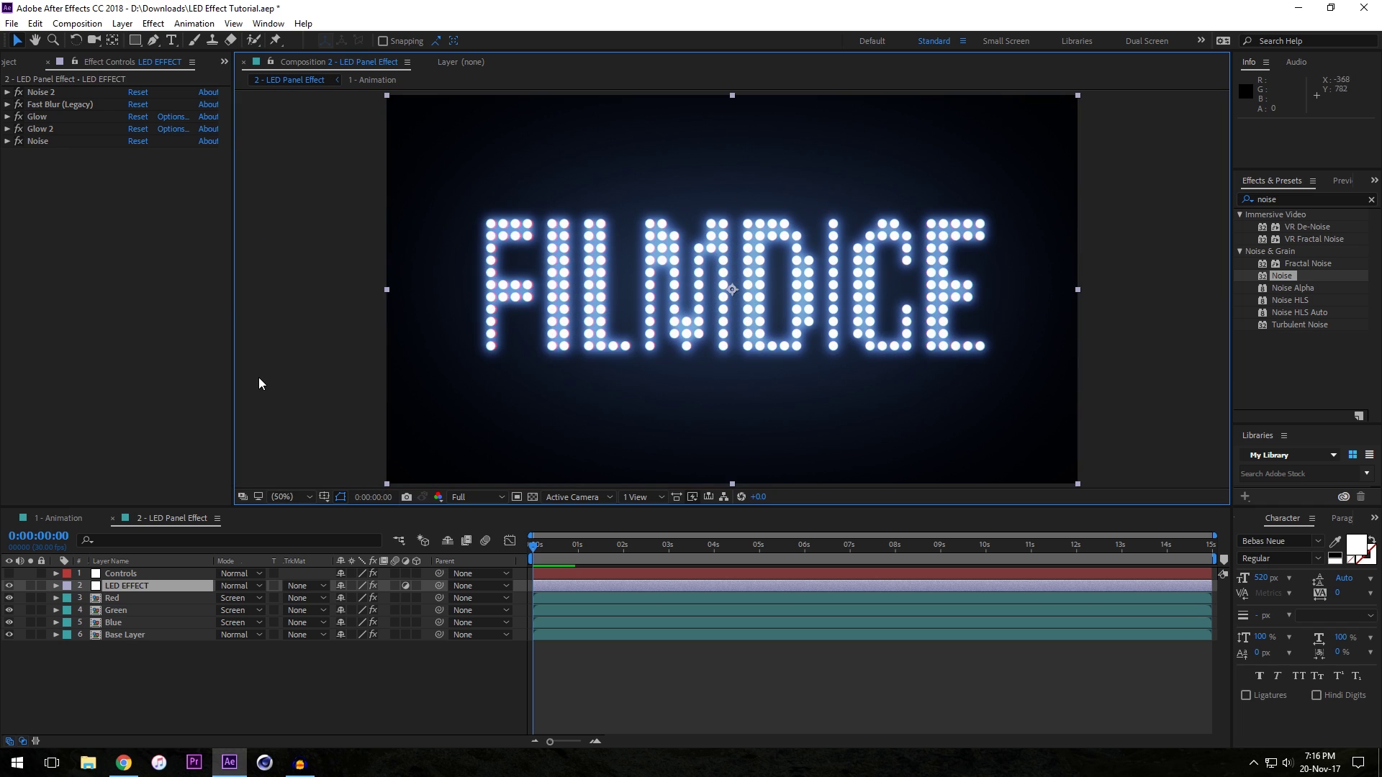
left_click(296, 360)
left_click(161, 287)
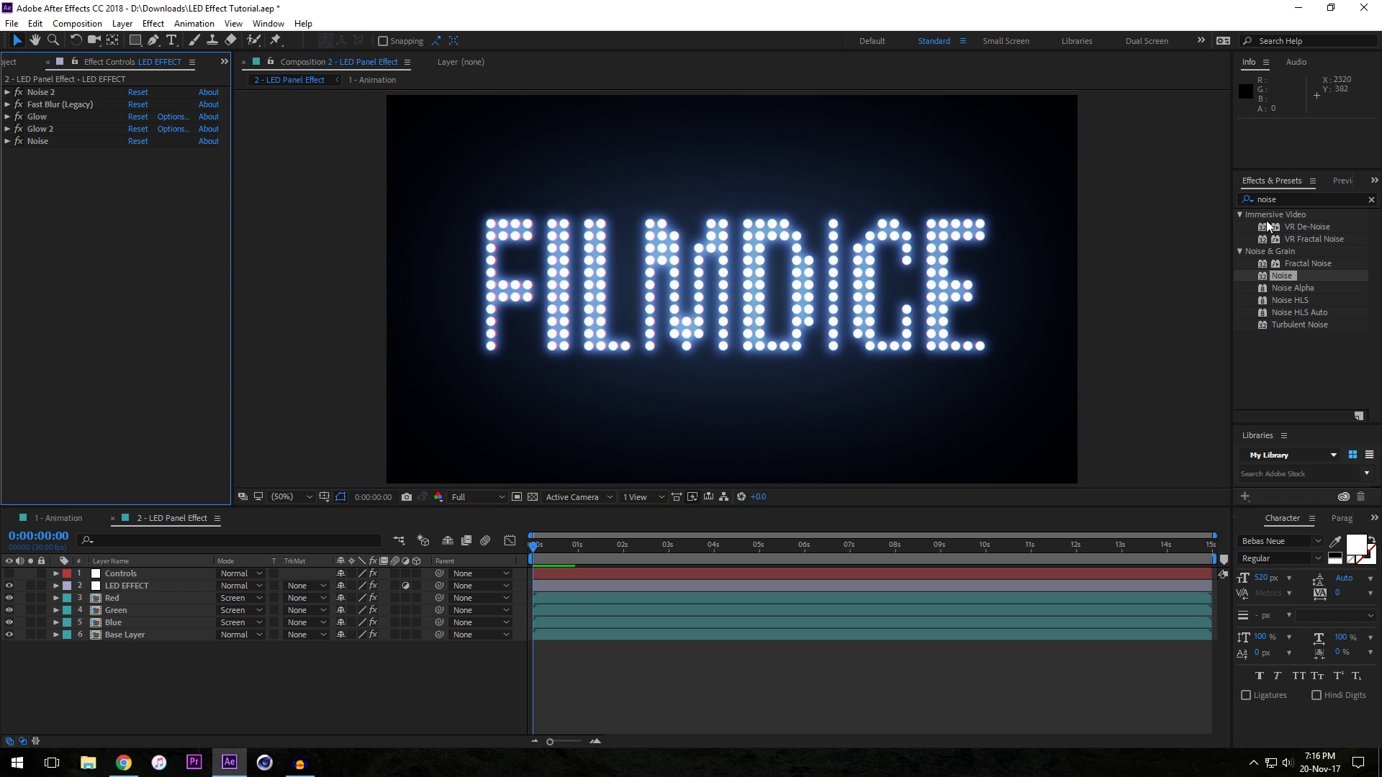
left_click(1295, 199)
- Add Optics Compensation below Noise 2 and experiment with Field Of View distortion
type("optics")
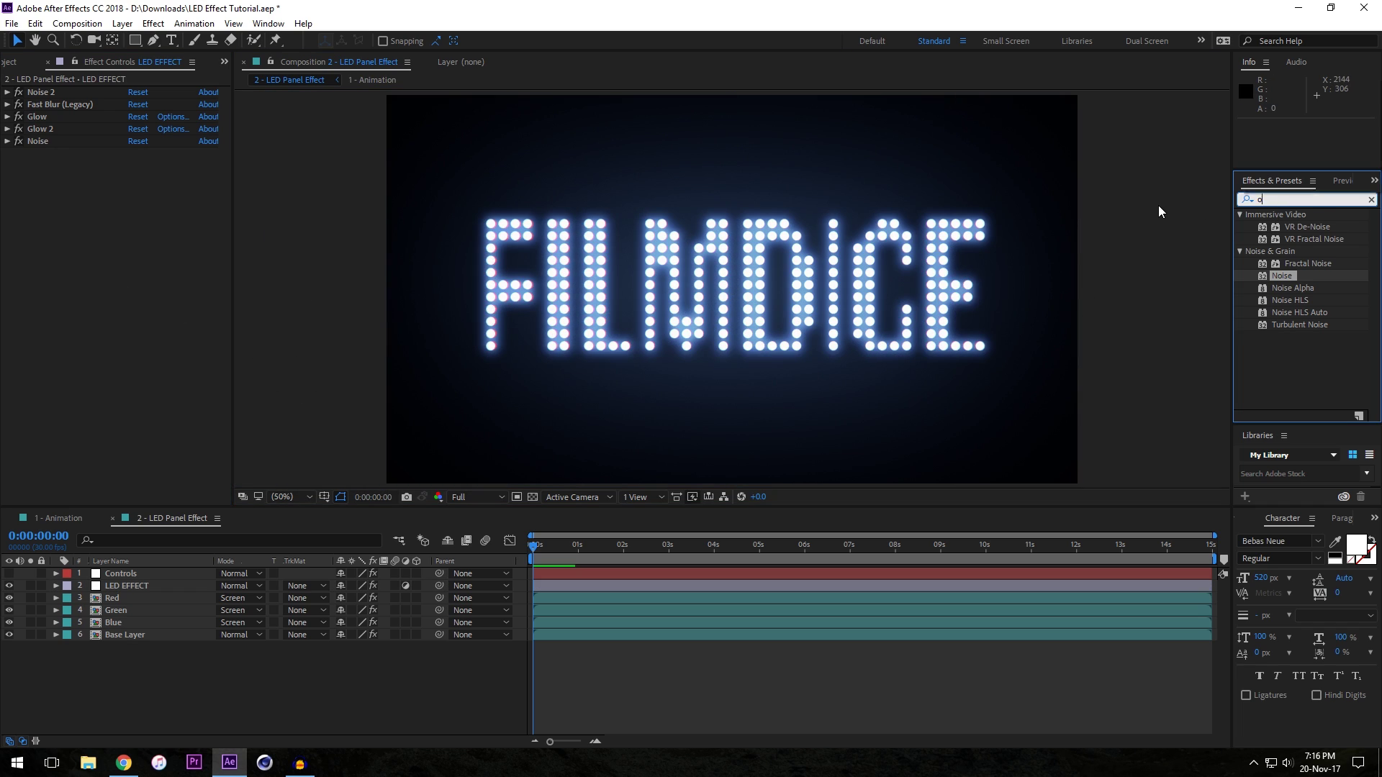
left_click_drag(1260, 227, 101, 96)
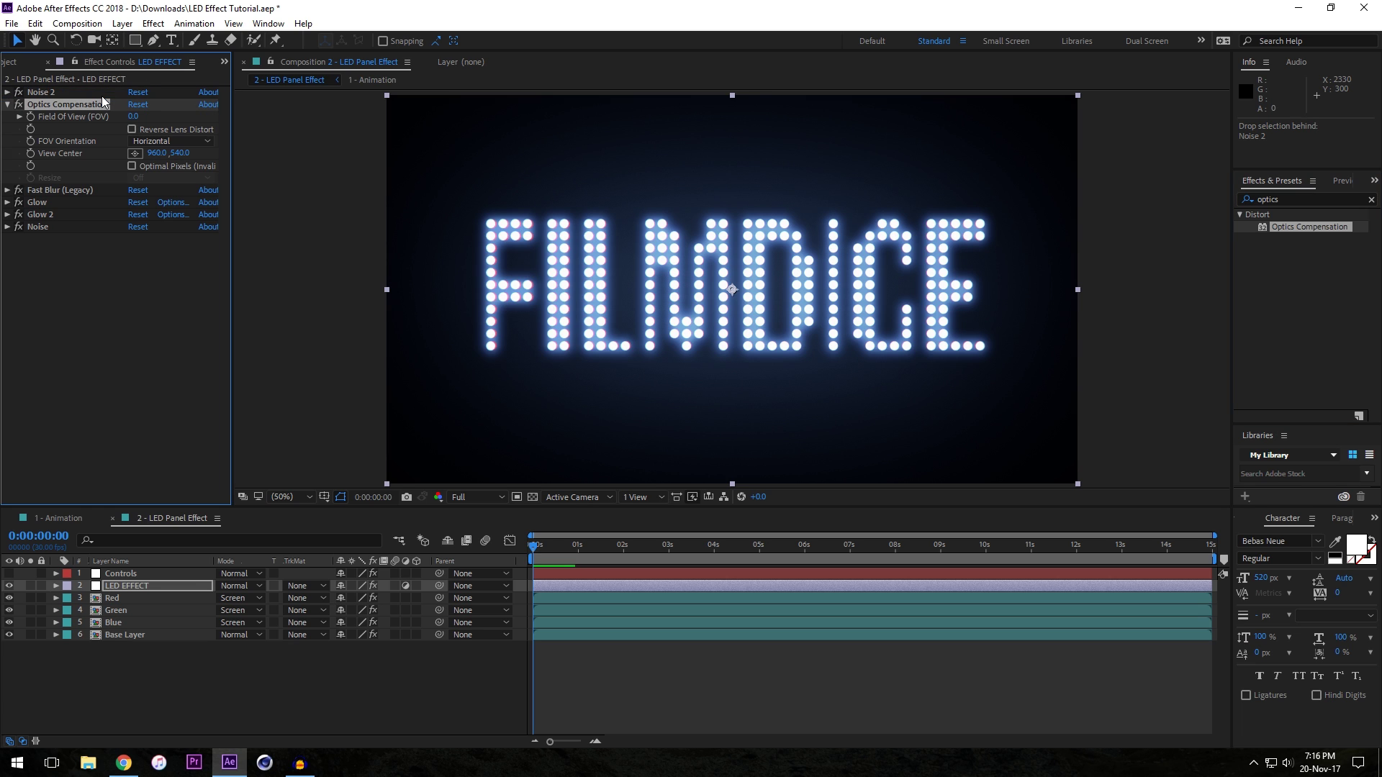
key("period")
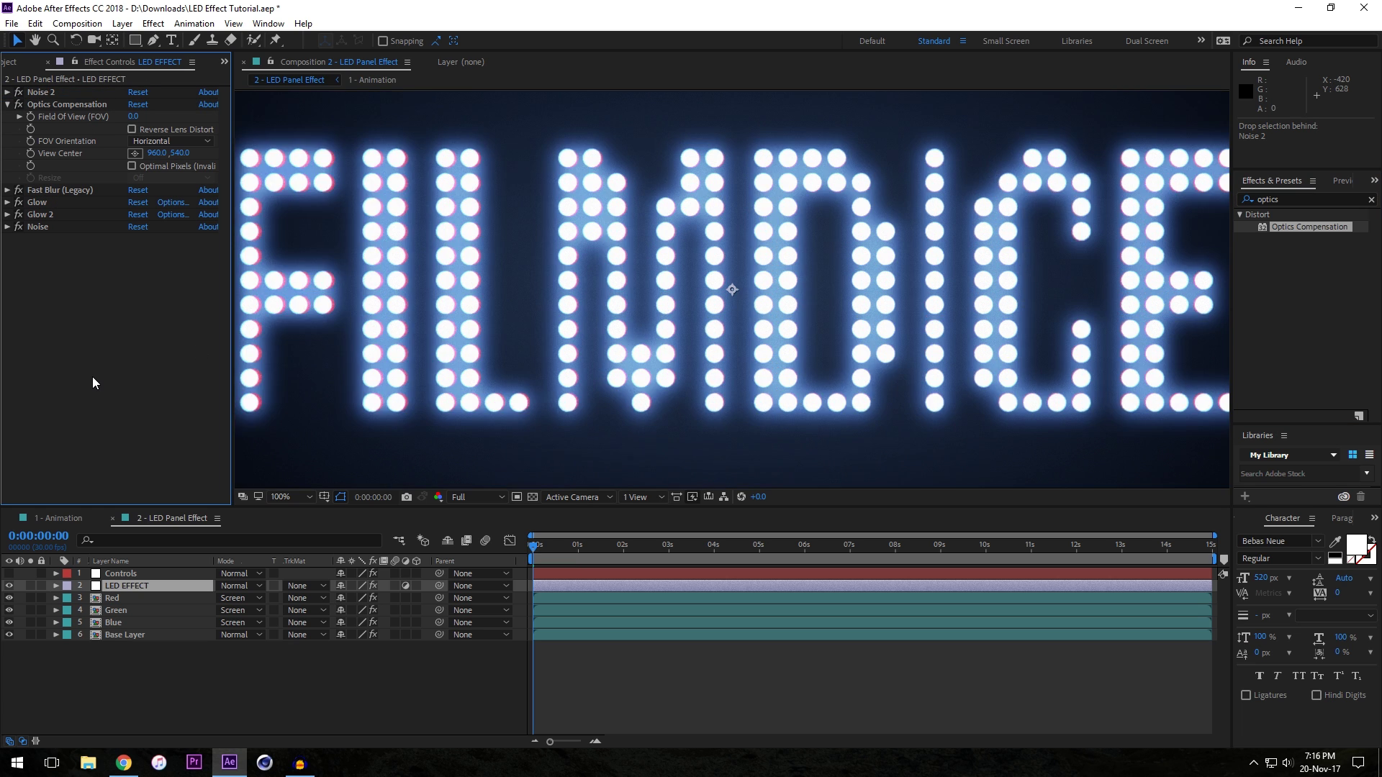
key("comma")
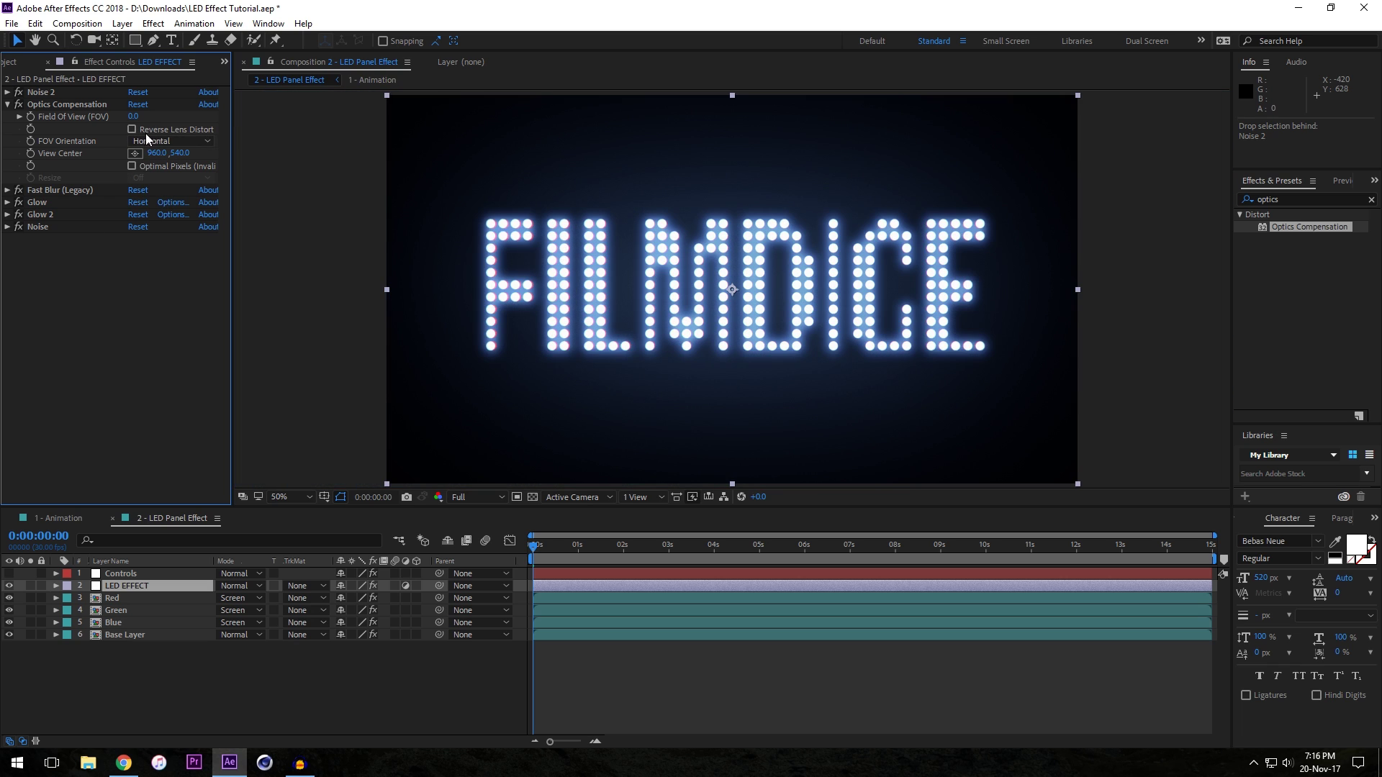
left_click_drag(133, 115, 153, 110)
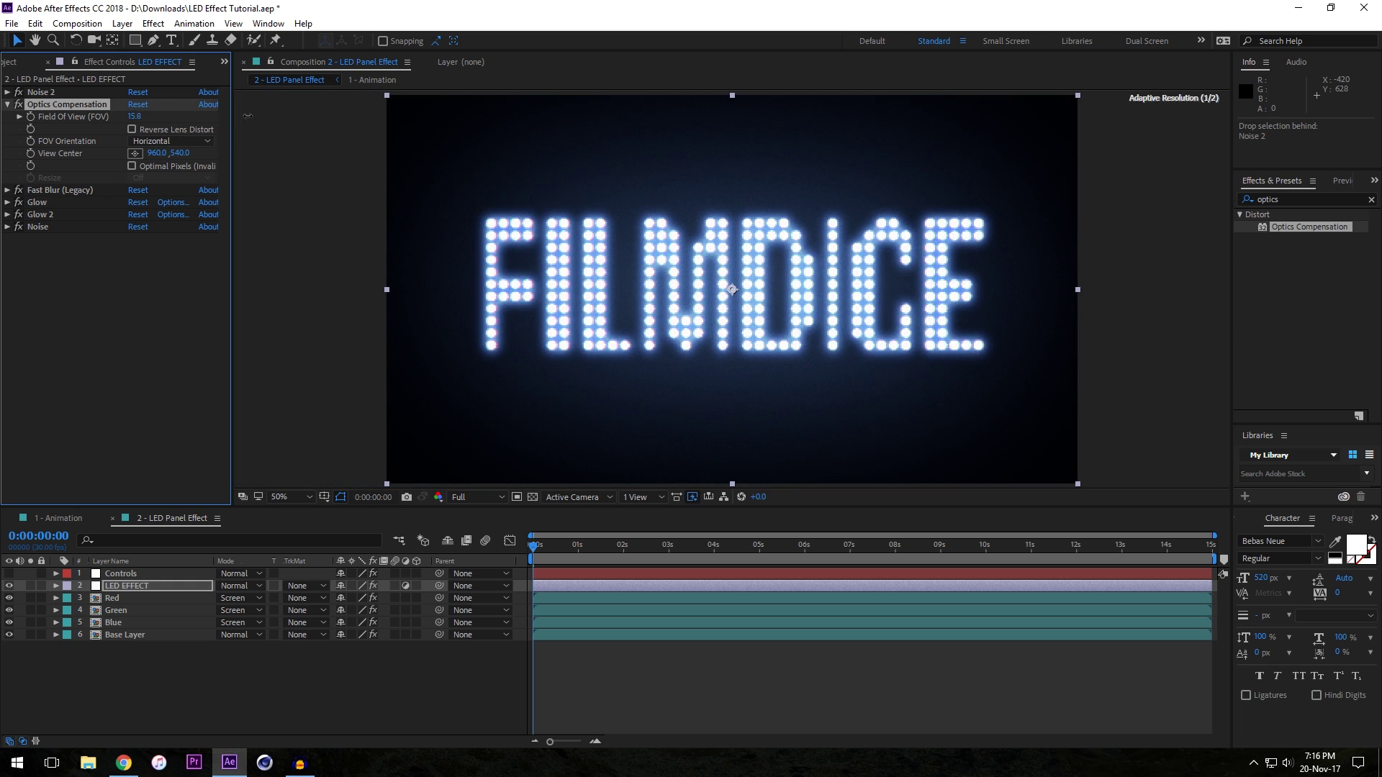
left_click_drag(248, 116, 399, 447)
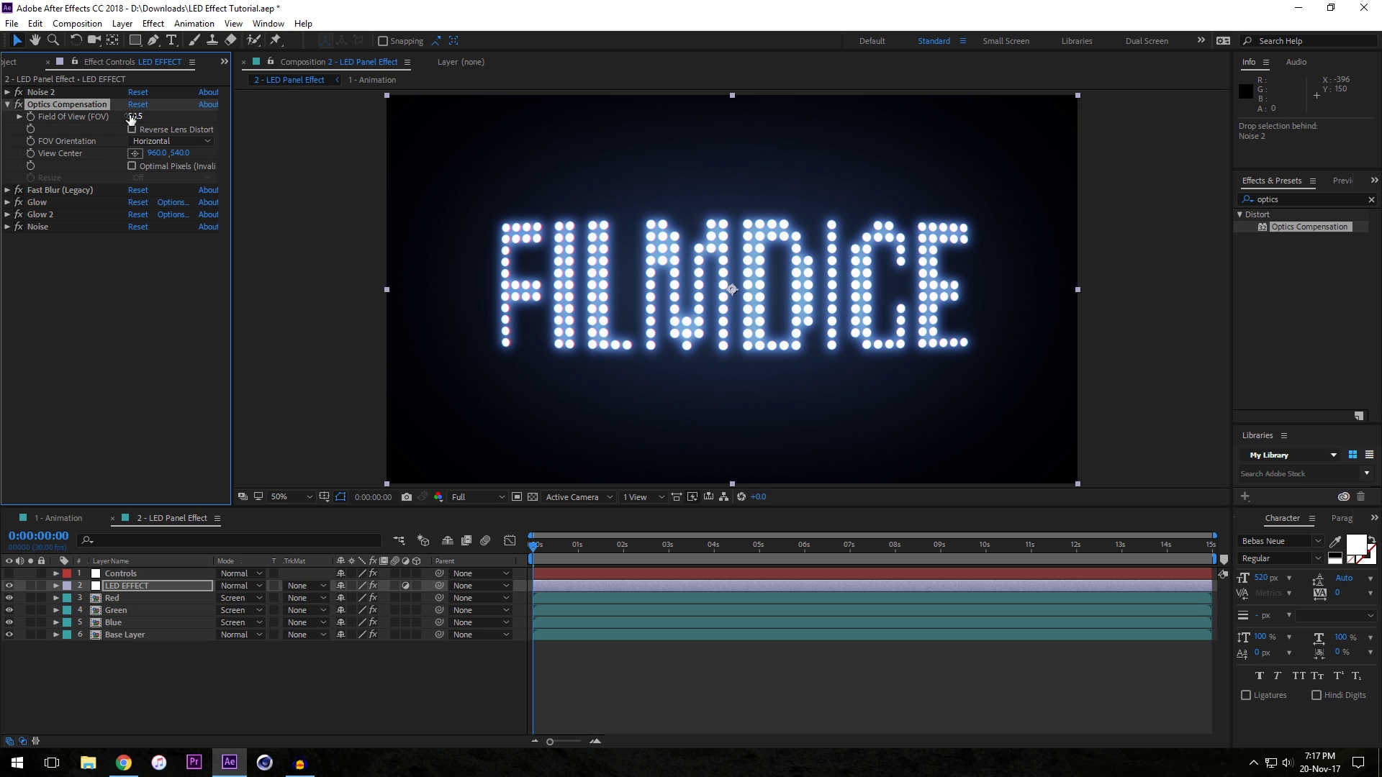
left_click_drag(135, 116, 225, 166)
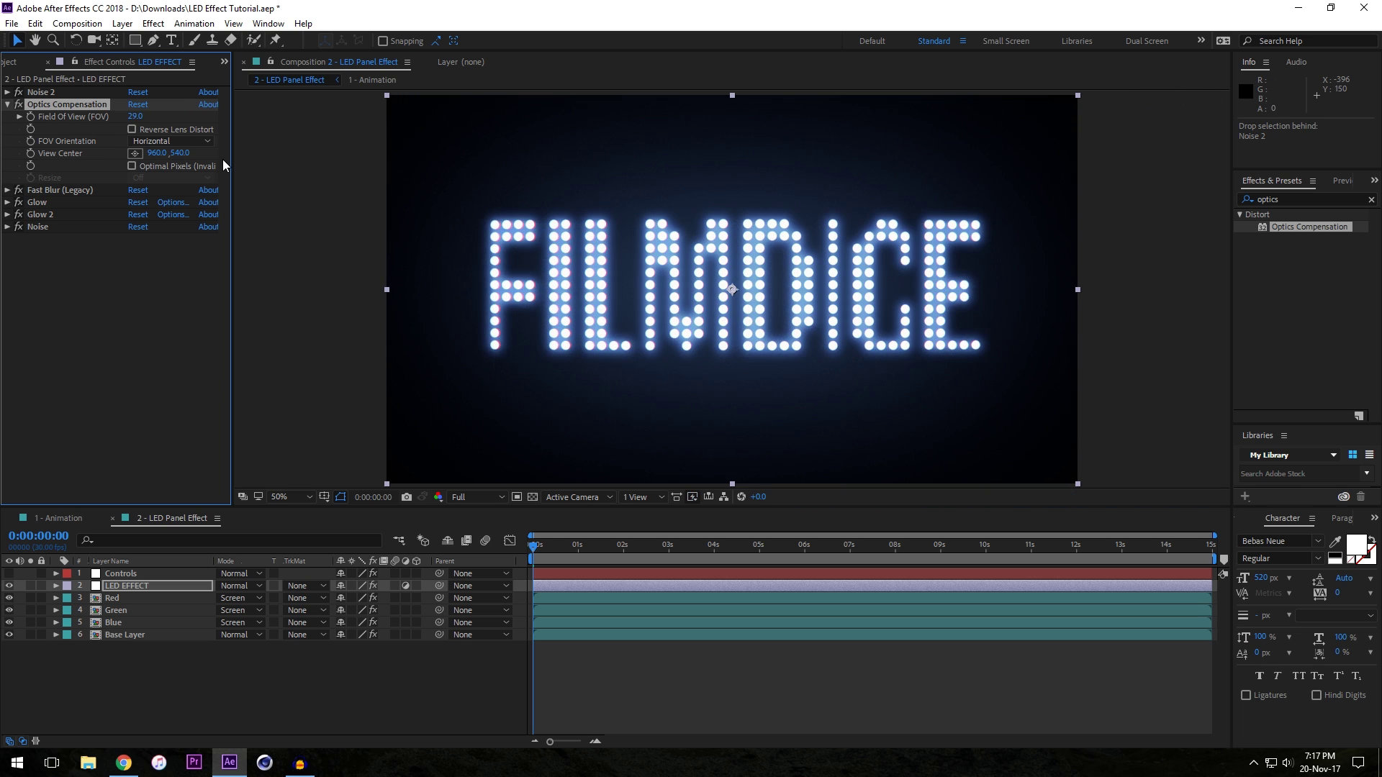
left_click_drag(145, 120, 2, 171)
- Enable Reverse Lens Distort with Field Of View 41.6, then view the YouTube reference
left_click(131, 130)
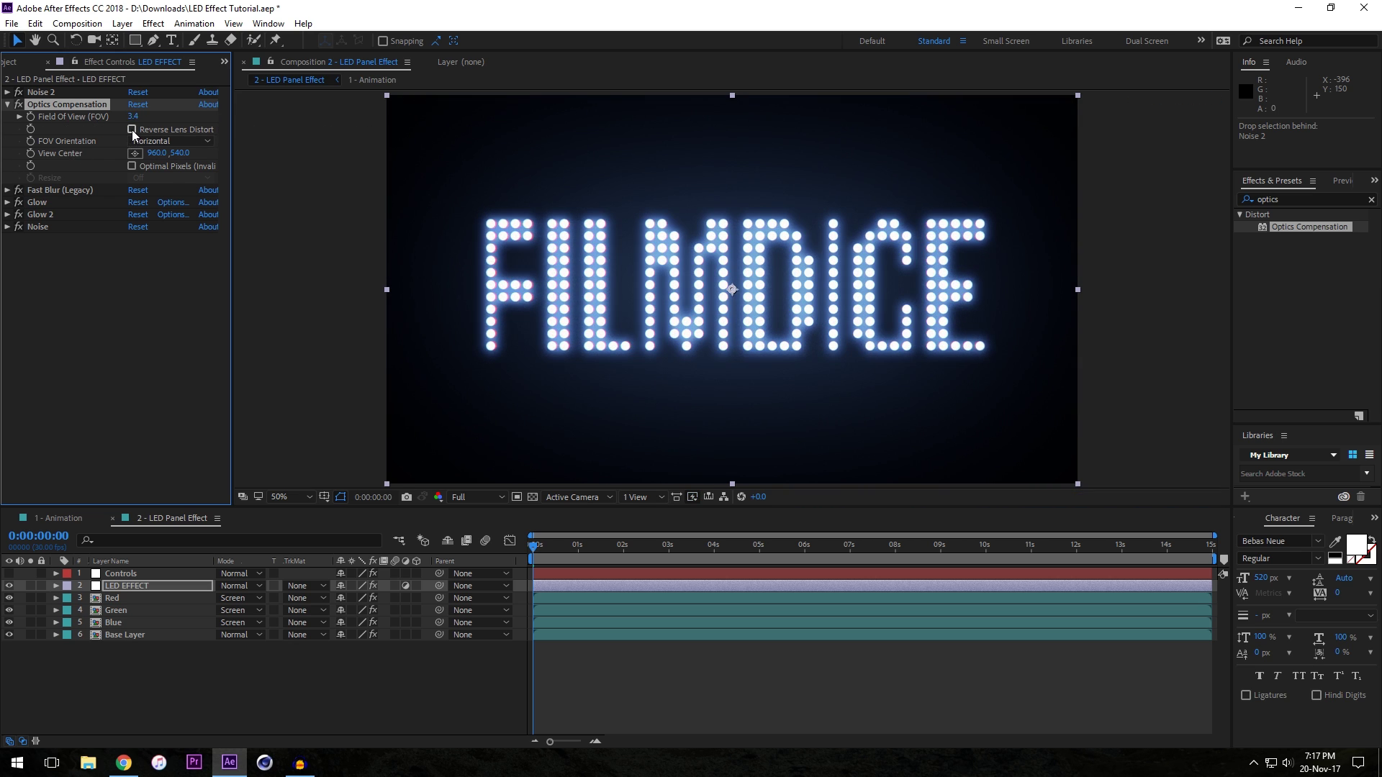
left_click_drag(134, 116, 305, 202)
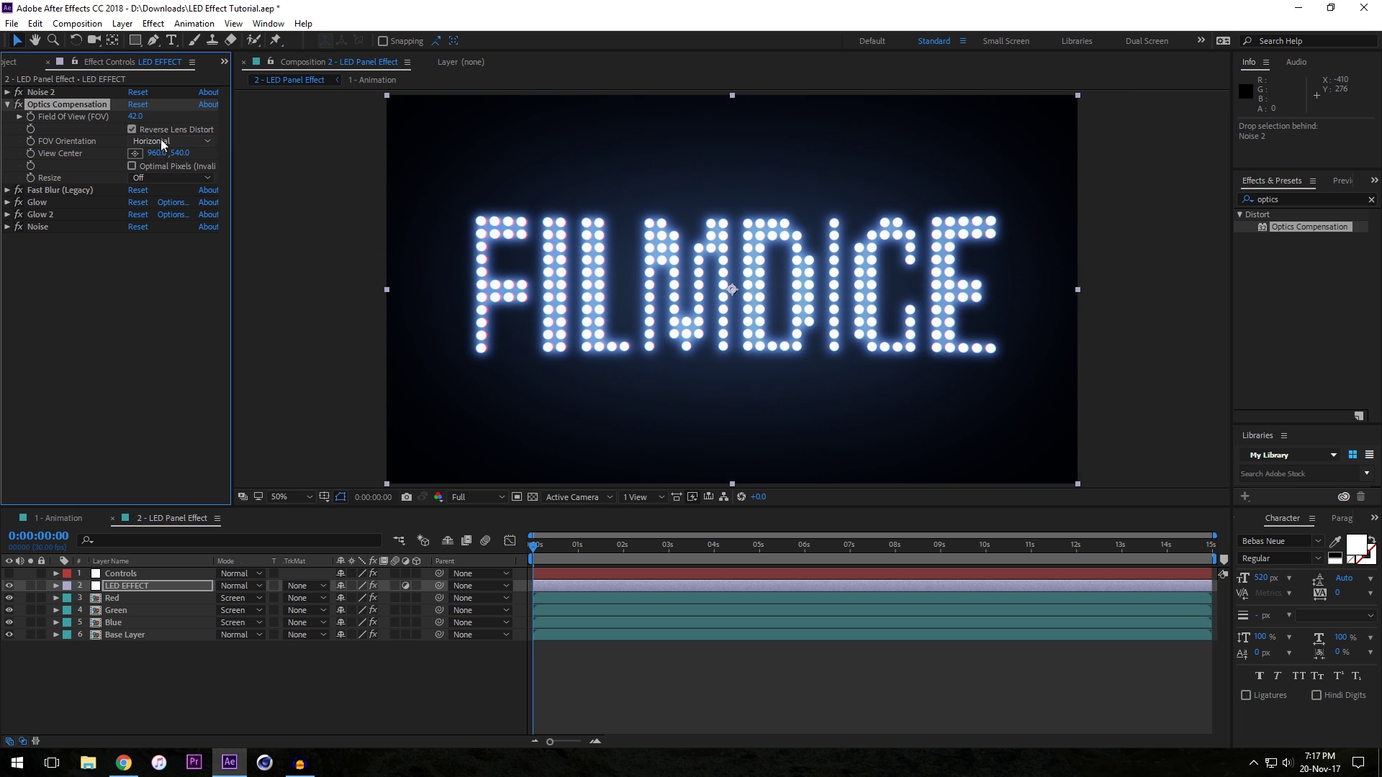
mouse_move(135, 116)
left_mouse_down()
mouse_move(220, 134)
mouse_move(146, 136)
left_mouse_up()
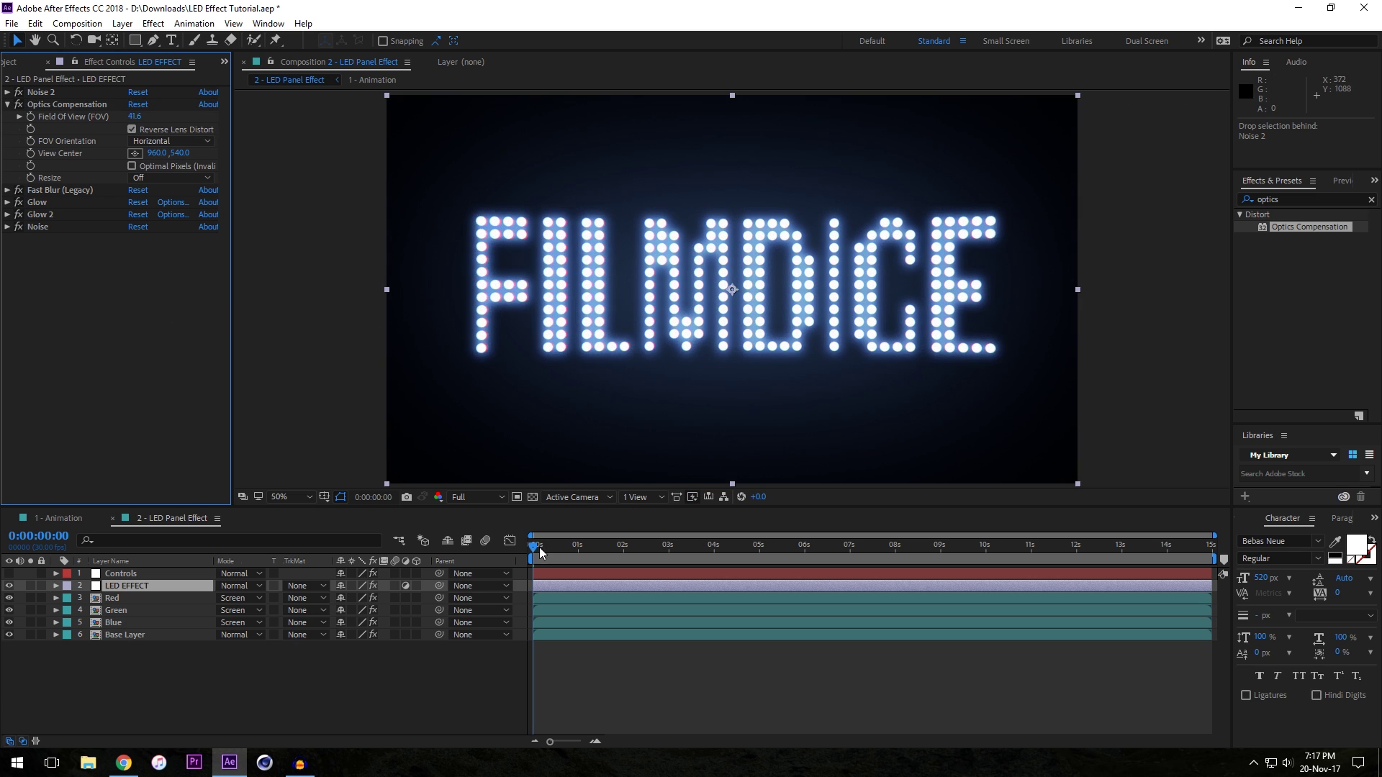
mouse_move(541, 553)
left_mouse_down()
mouse_move(623, 553)
mouse_move(534, 553)
left_mouse_up()
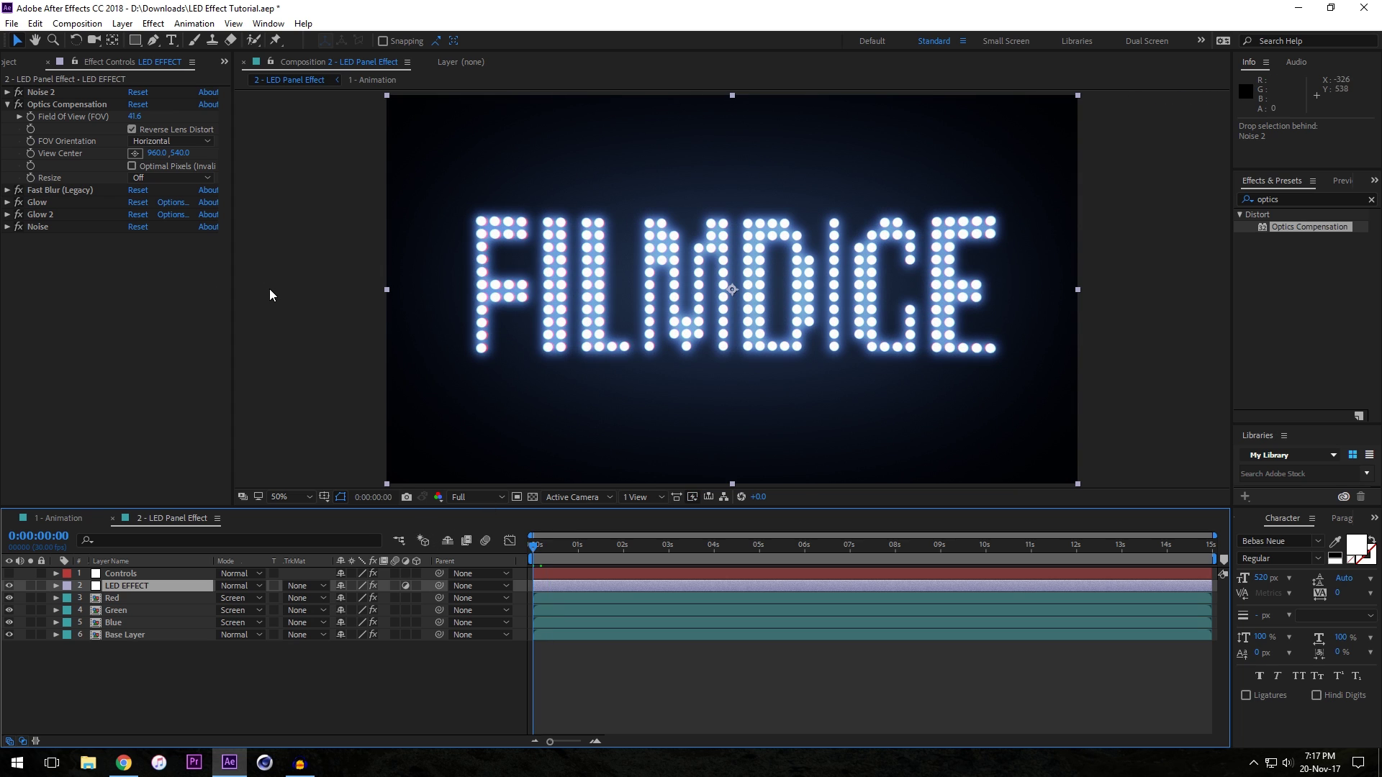
left_click(196, 208)
left_click(1372, 199)
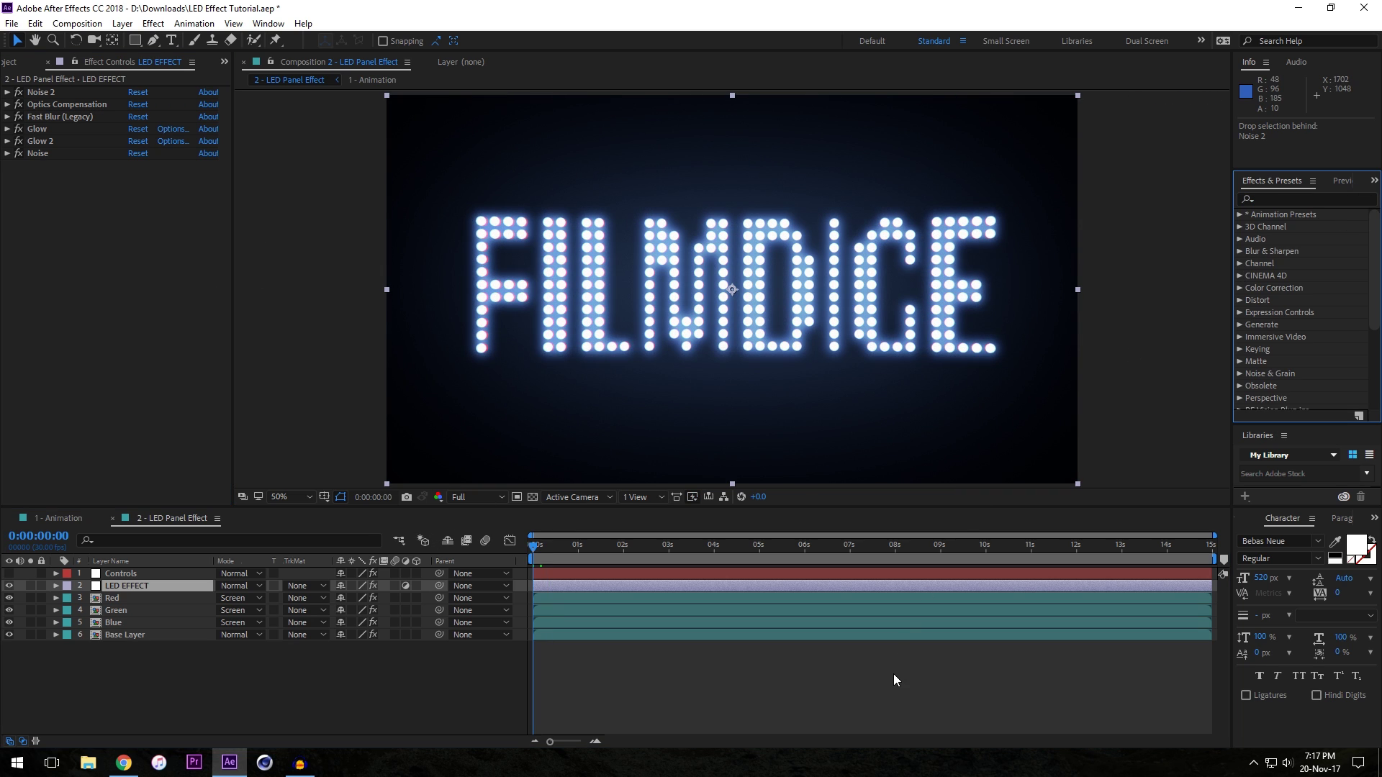
left_click(123, 763)
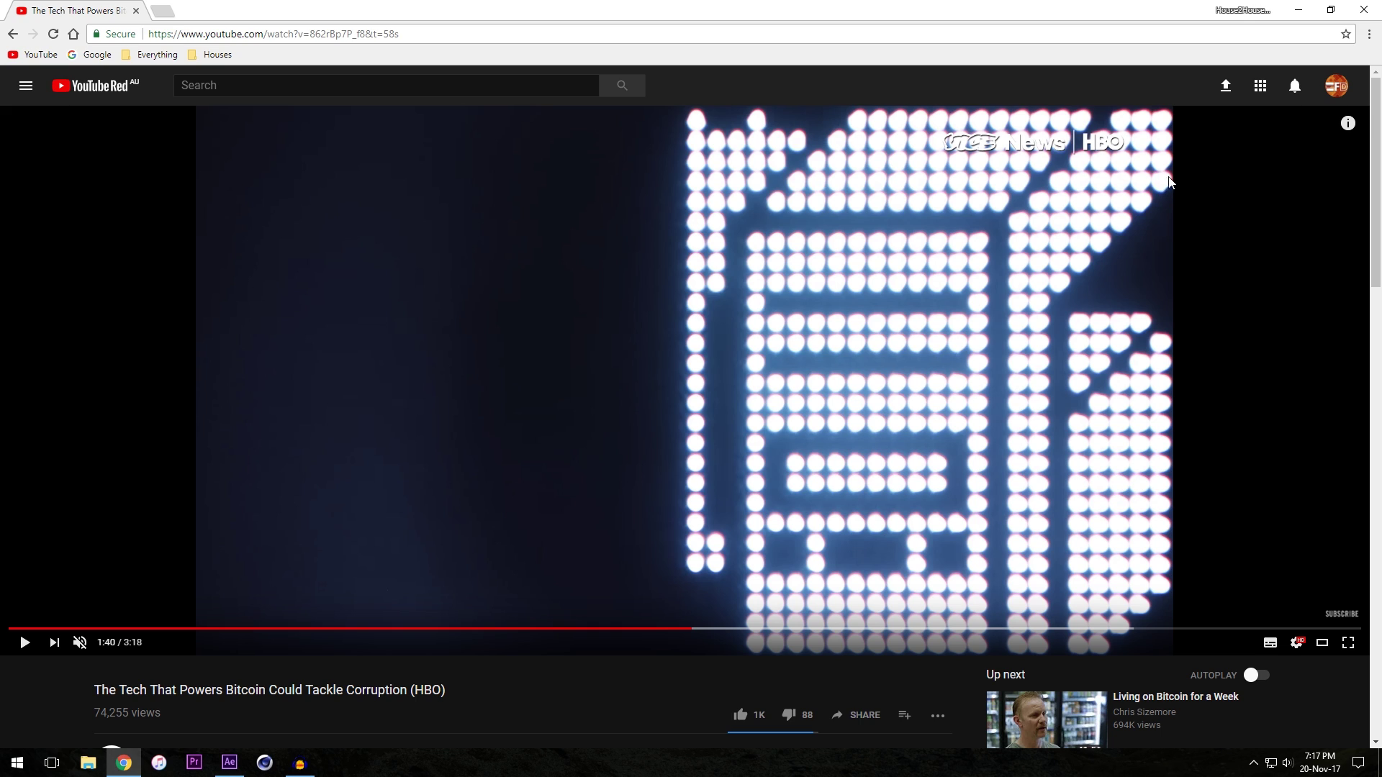
- Switch from the YouTube LED reference video to the After Effects FILMDICE project
left_click(229, 762)
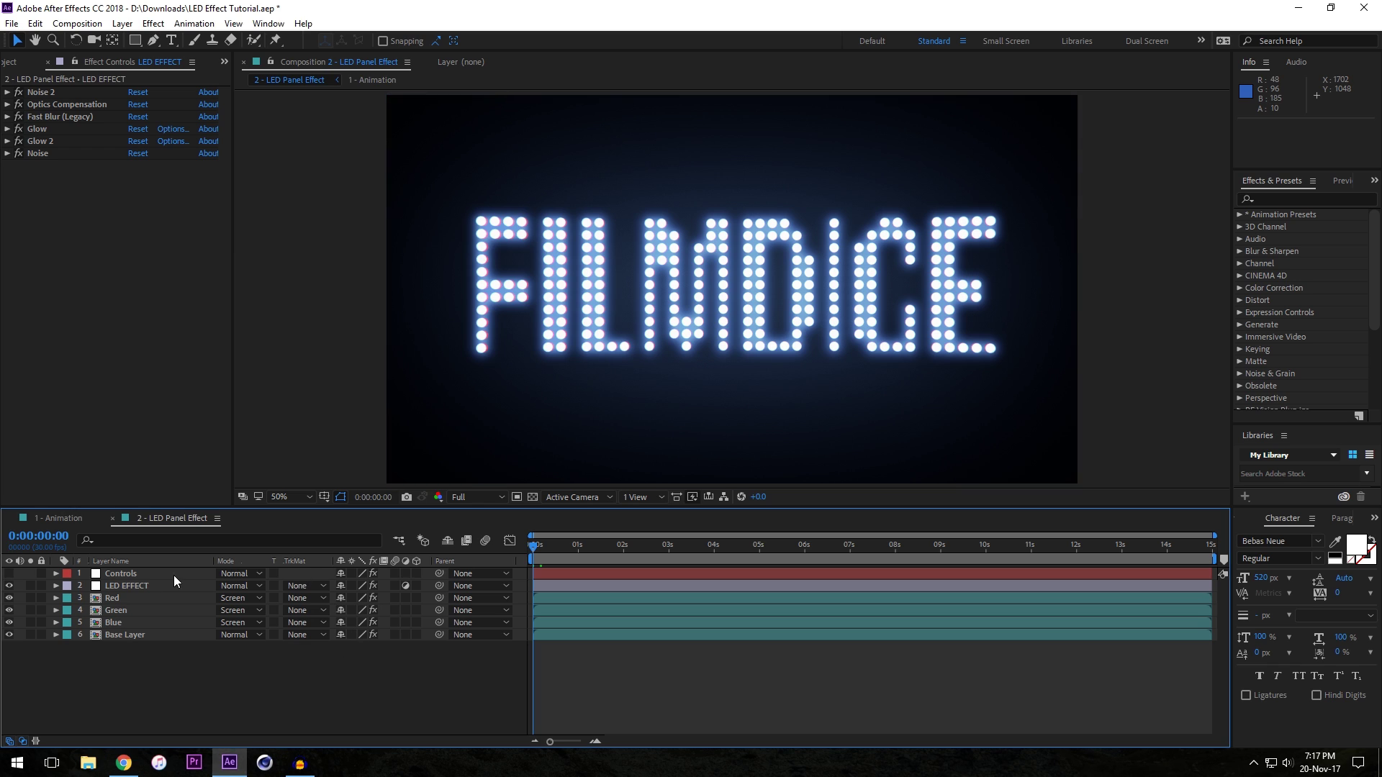
- Duplicate Base Layer, rename the copy '3D Effect', and enable its 3D Layer switch
left_click(119, 638)
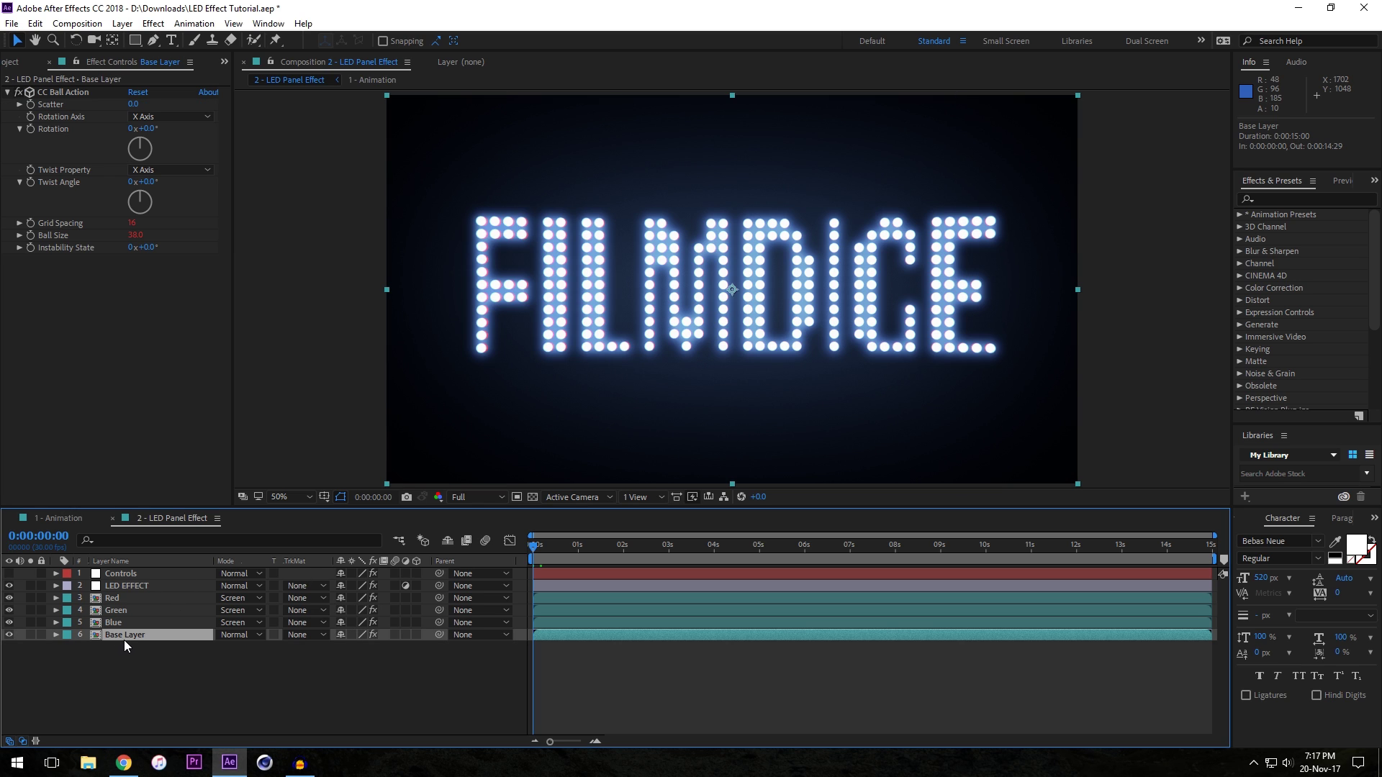
key("ctrl+d")
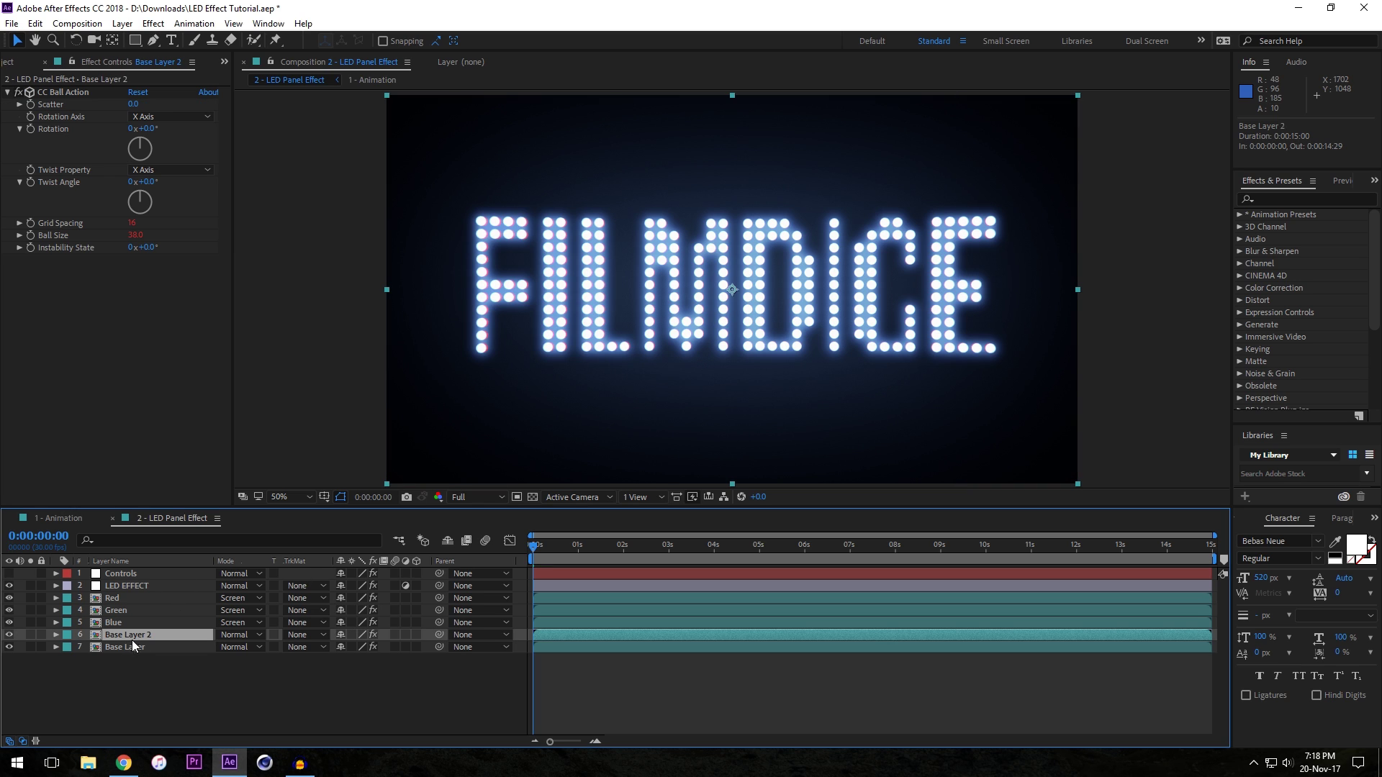
key("Return")
type("3")
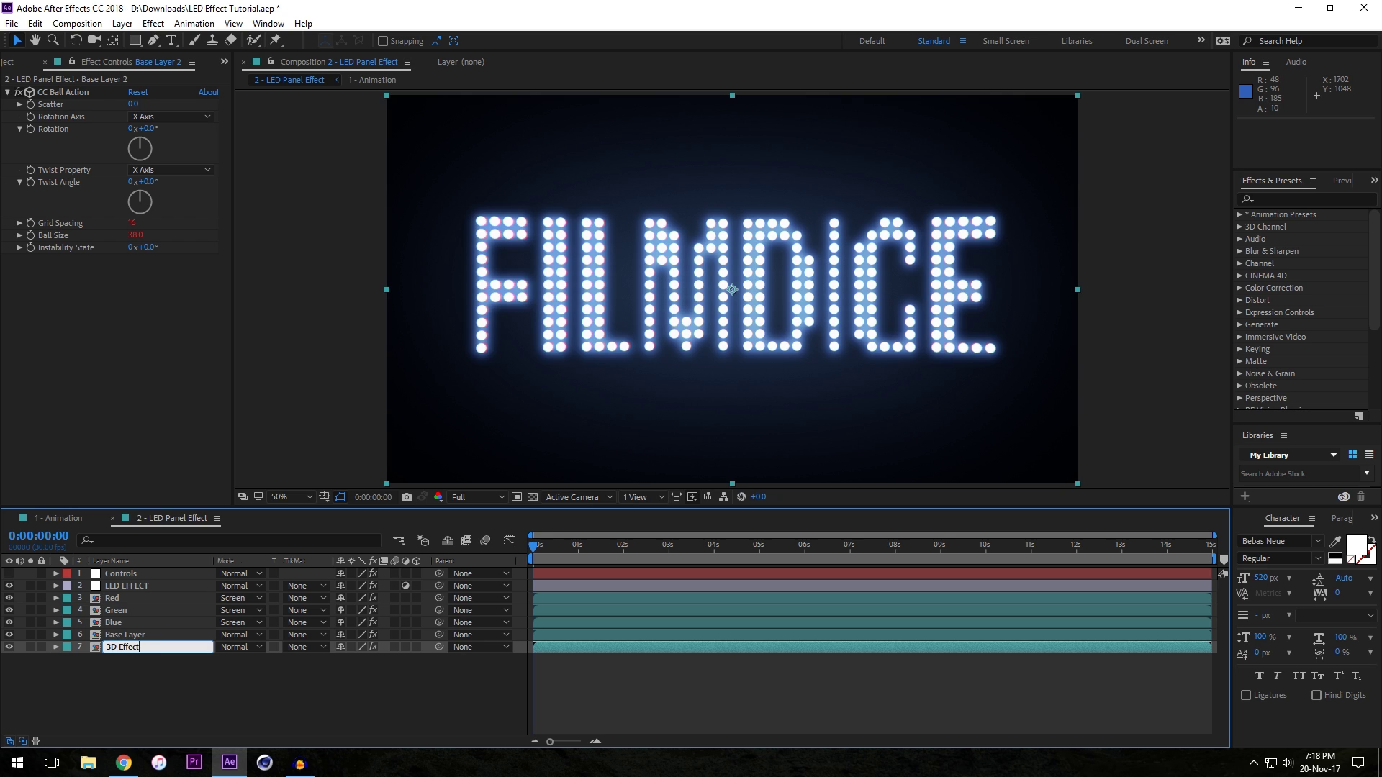
type("D Effect")
key("Return")
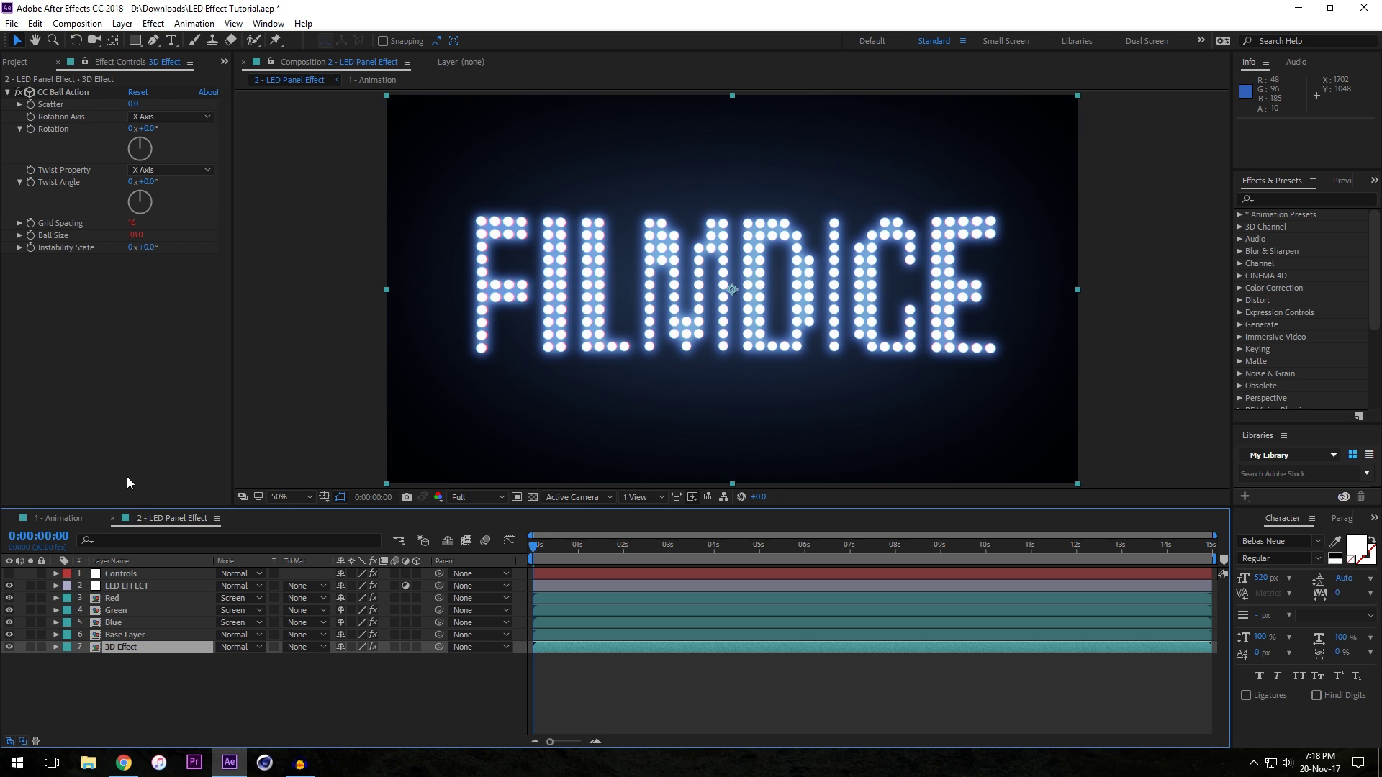
left_click(416, 647)
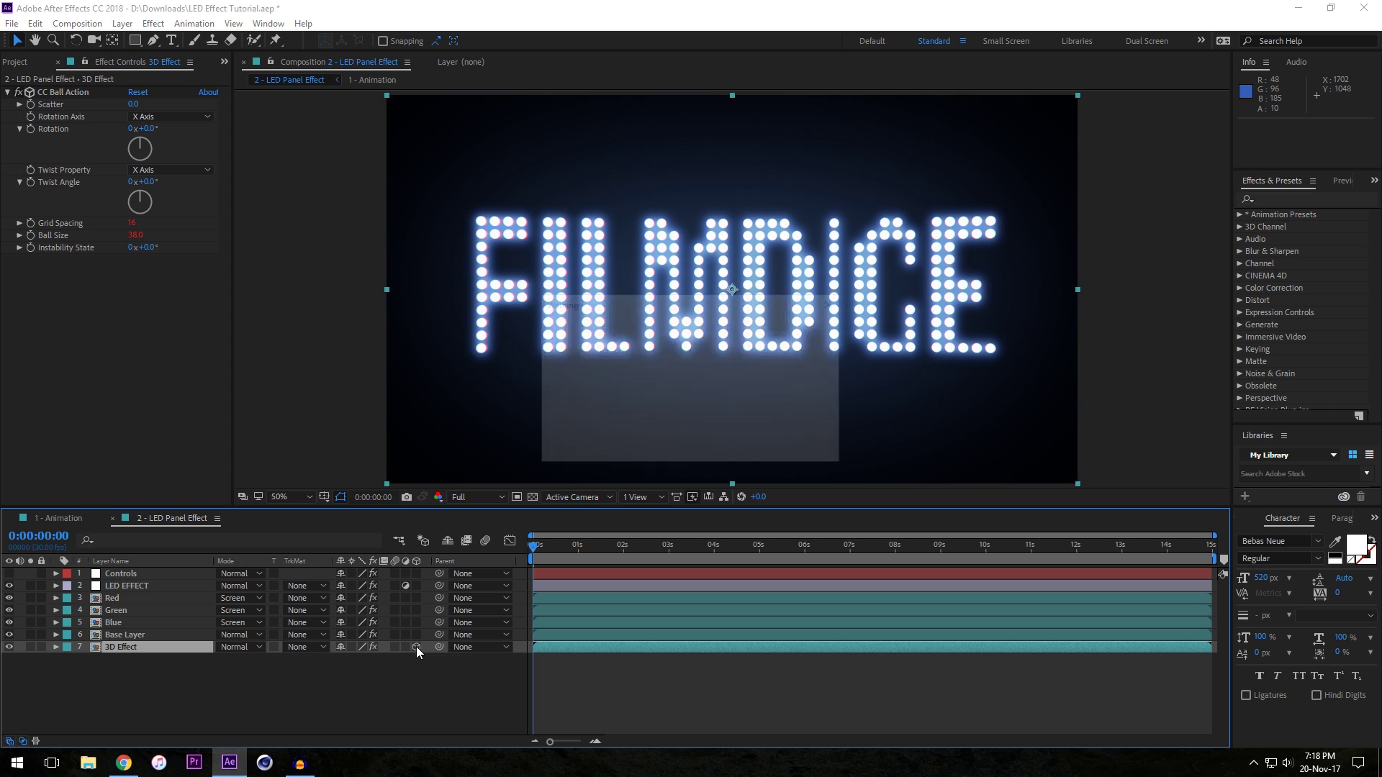
left_click(799, 454)
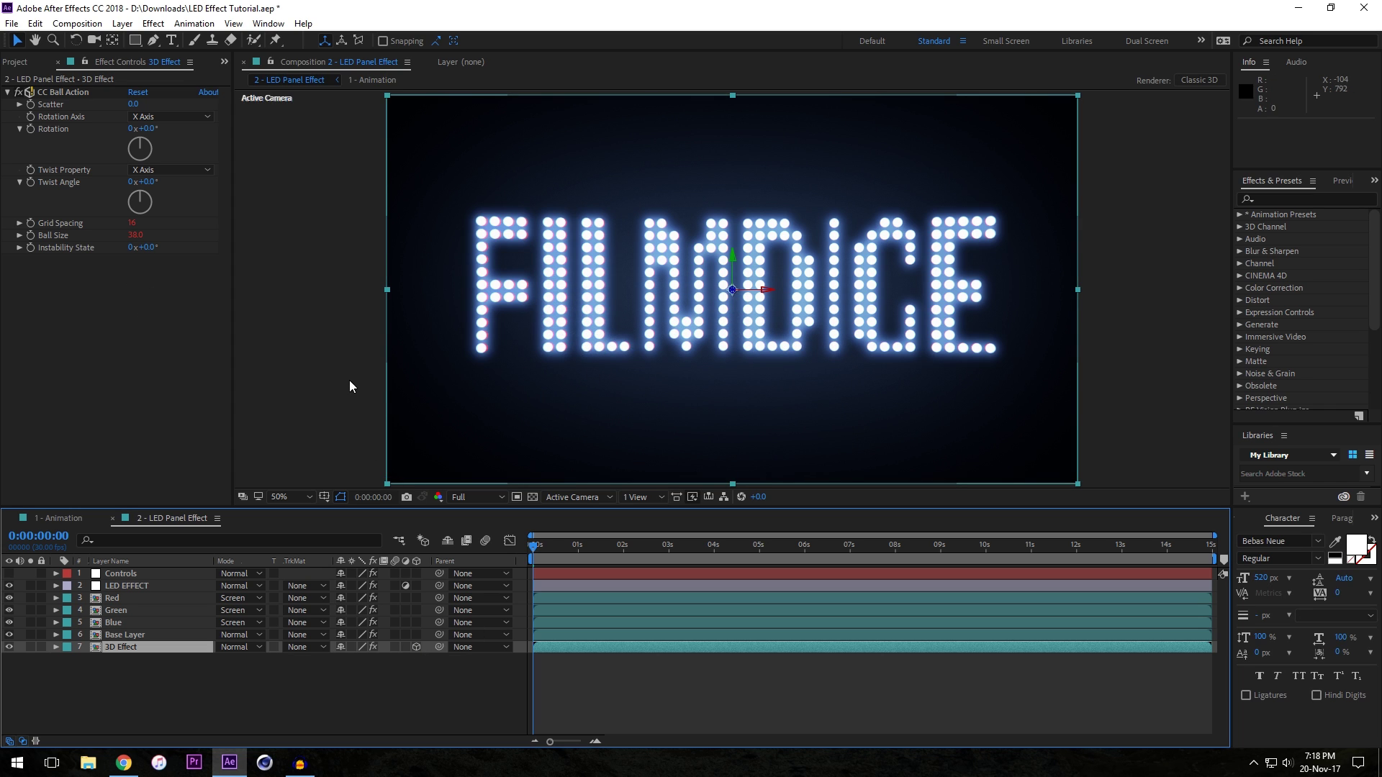
scroll(694, 282, "up", 2)
- Try a 101% Scale on the 3D Effect layer and pan to inspect the enlarged LEDs
left_click(151, 645)
key("s")
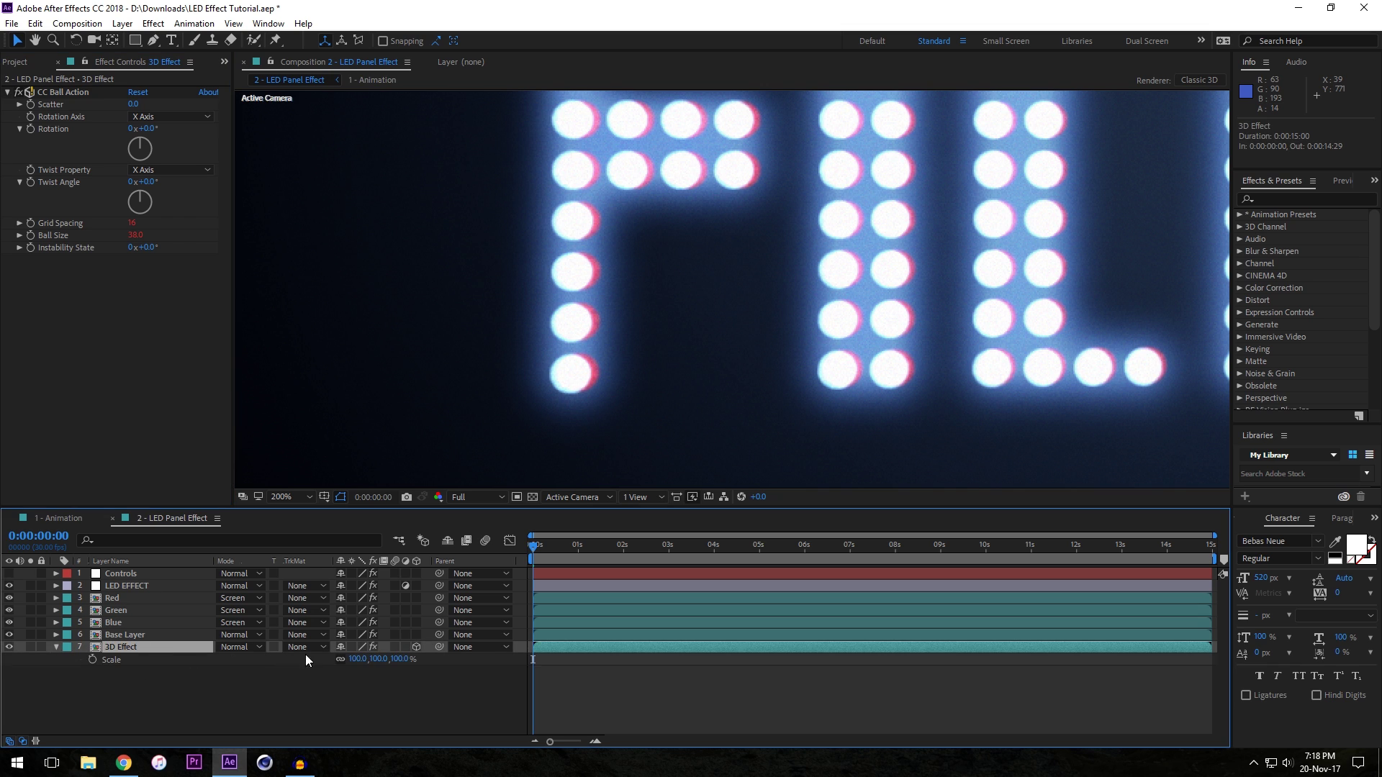
left_click(357, 659)
type("101")
key("Return")
key("h")
left_click_drag(1054, 216, 676, 365)
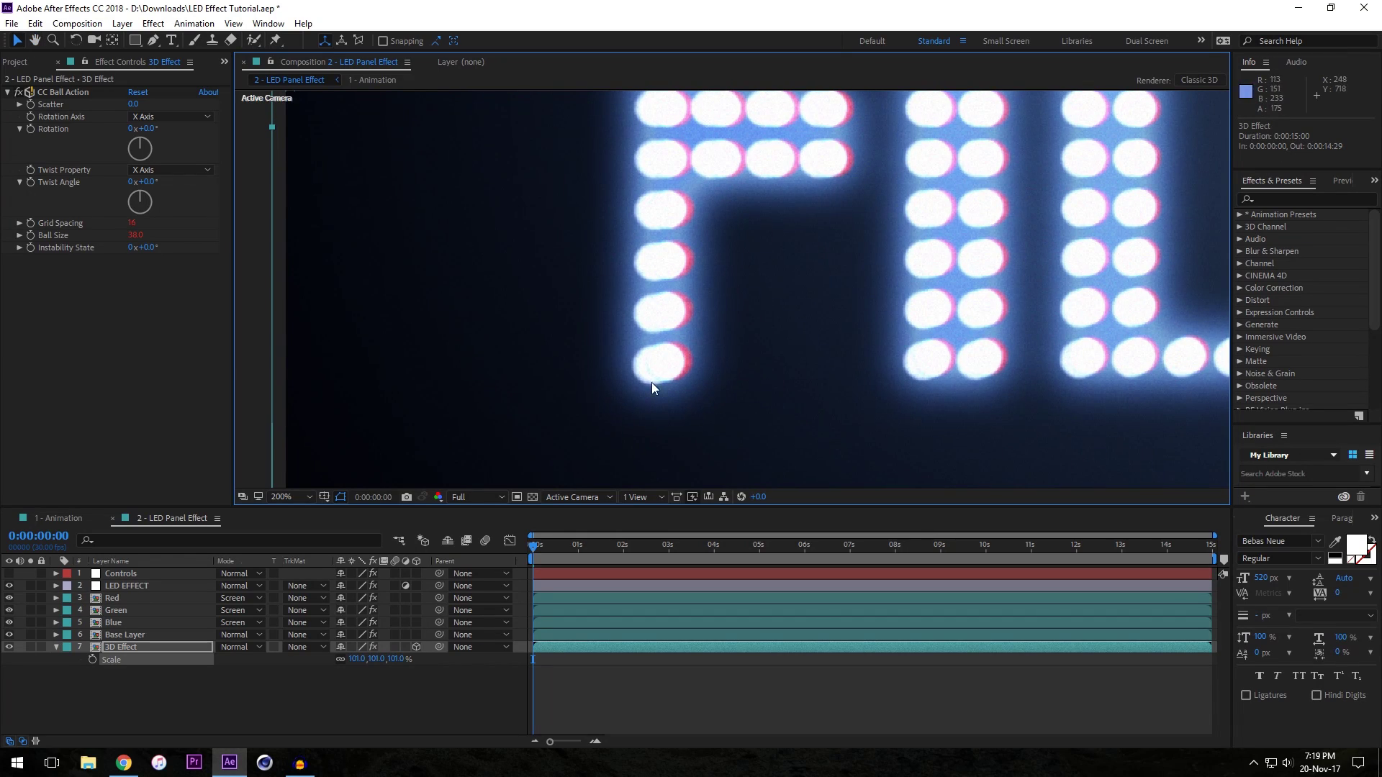
- Undo the Scale back to 100% and search the effects for 'cc ra'
key("v")
key("ctrl+z")
left_click(1304, 198)
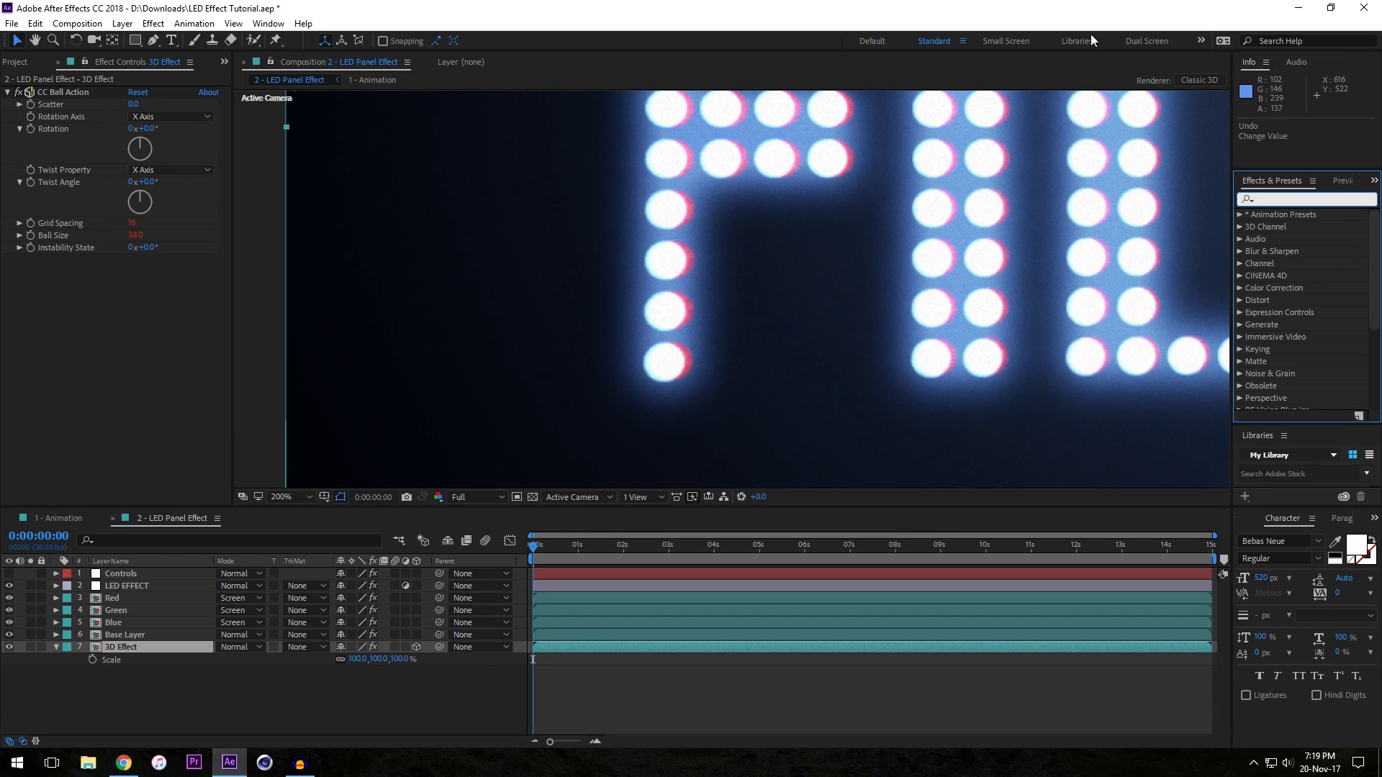
type("cc ra")
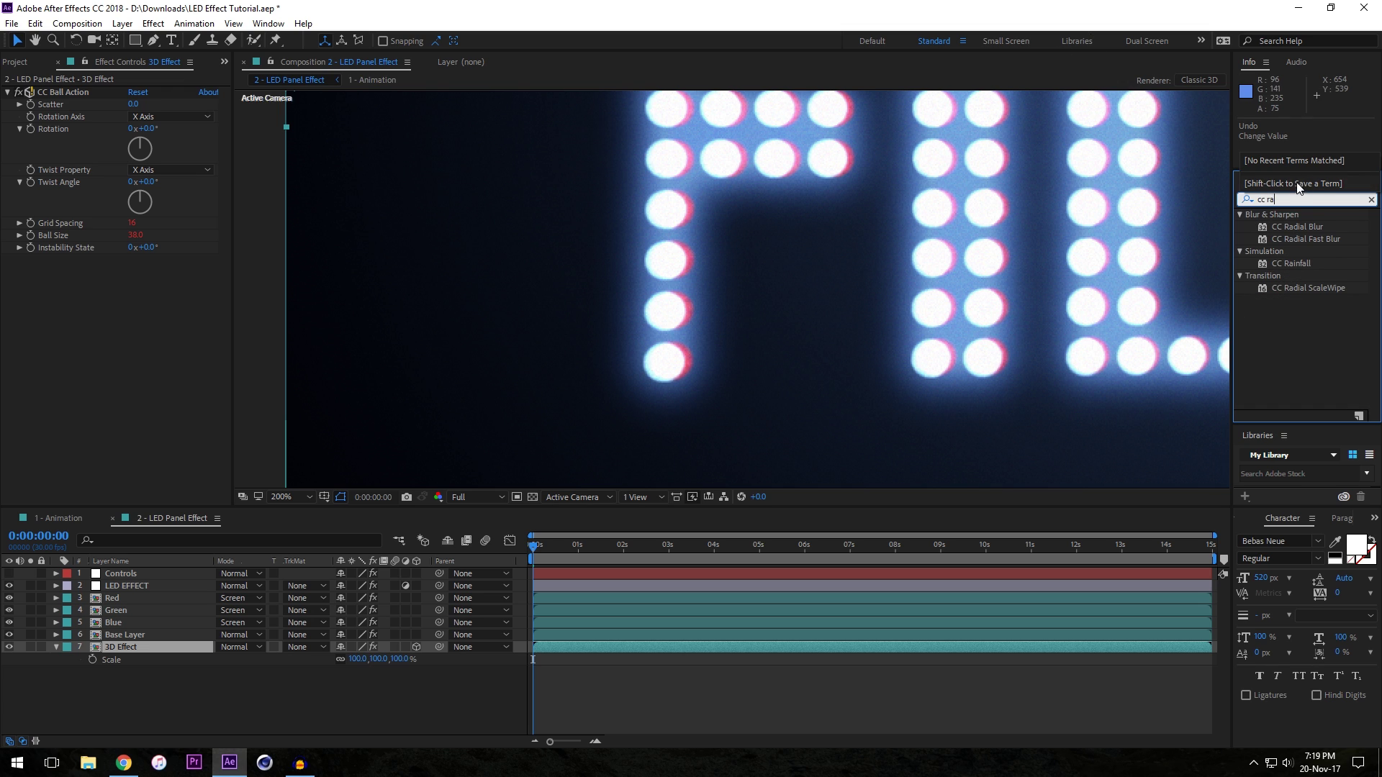
- Apply CC Radial Blur to the 3D Effect layer as Straight Zoom with Amount 4.0
left_click_drag(1297, 227, 125, 650)
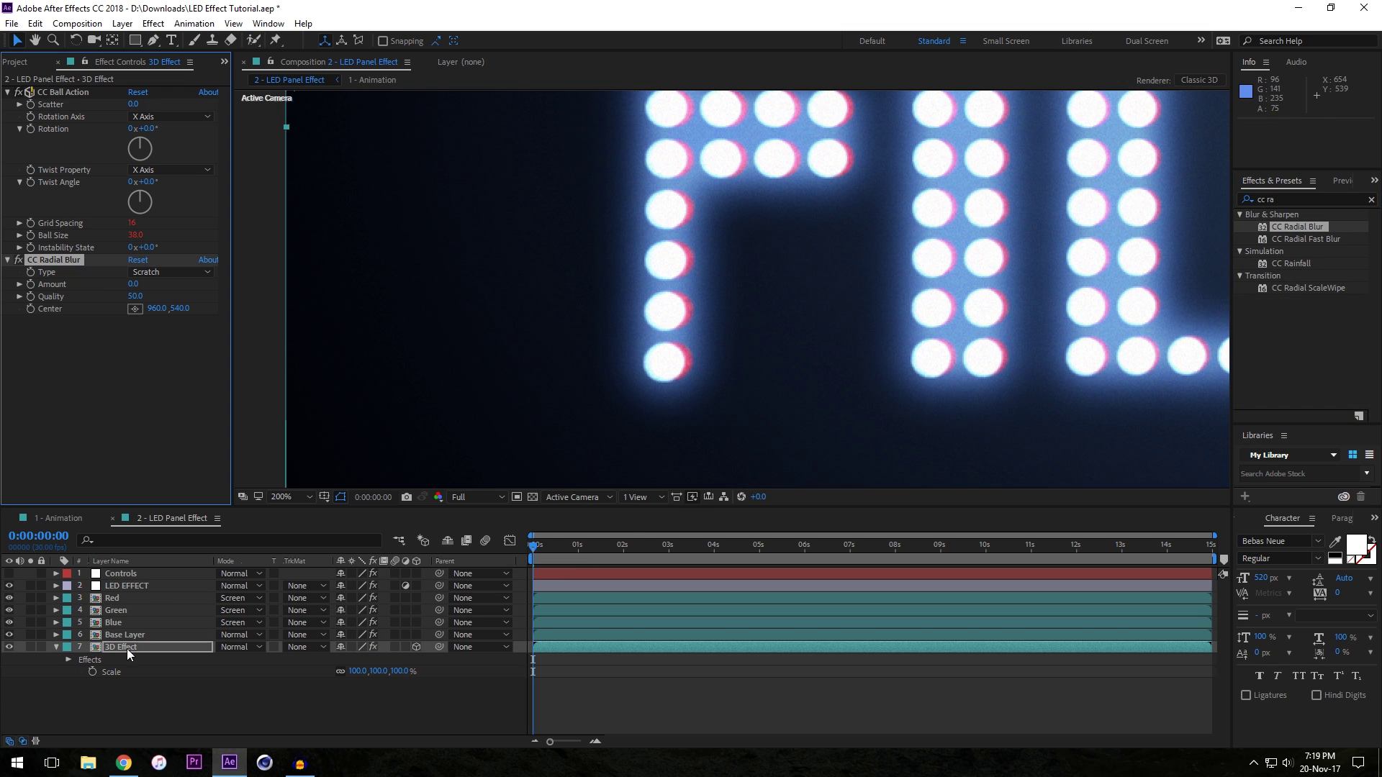
left_click(139, 275)
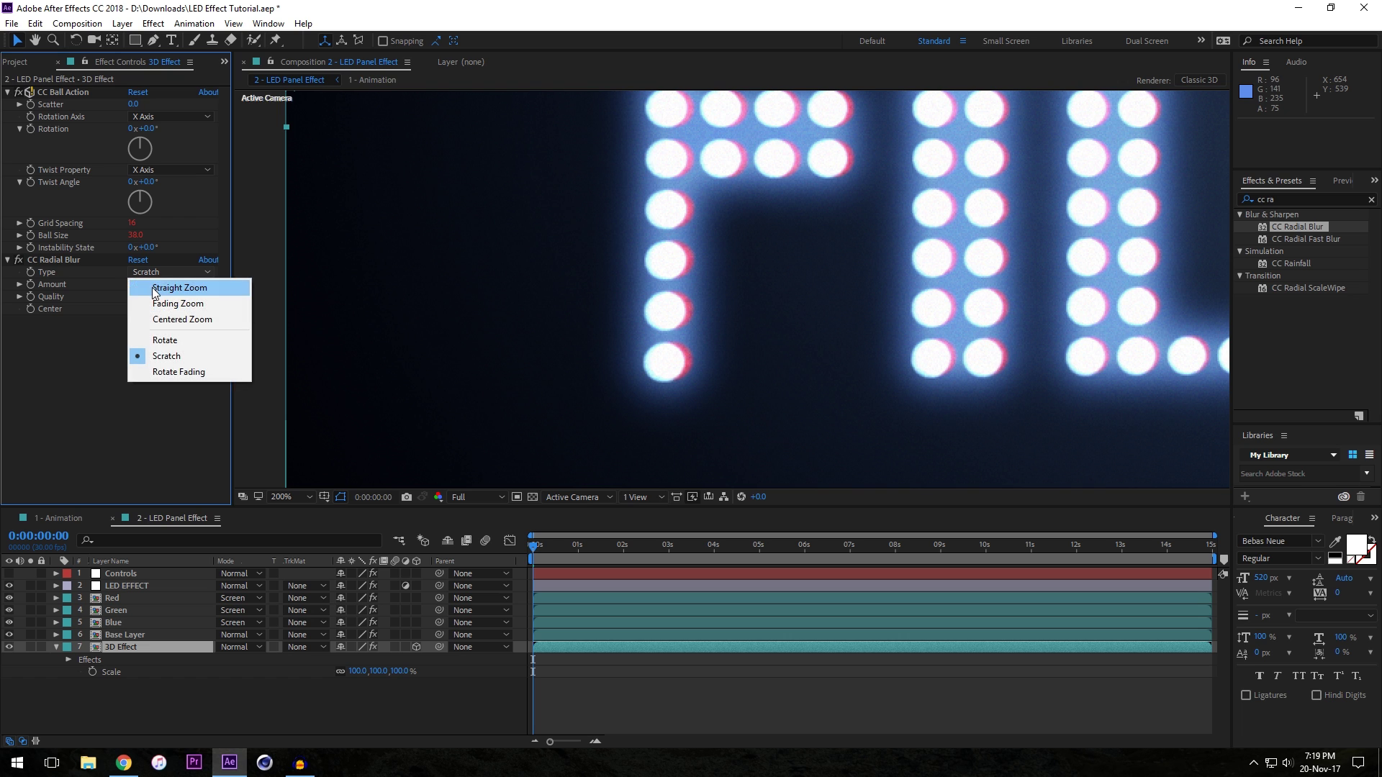
left_click(153, 286)
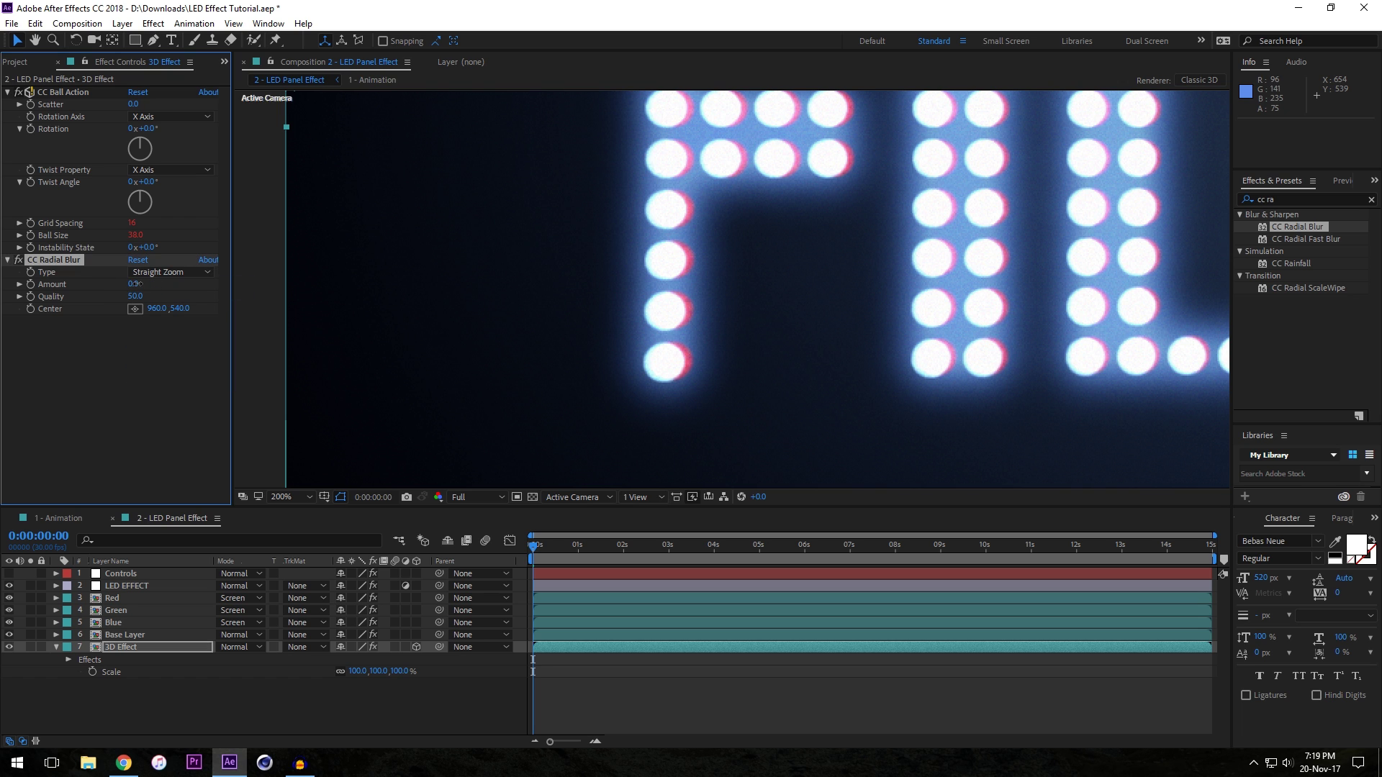
left_click_drag(136, 283, 141, 284)
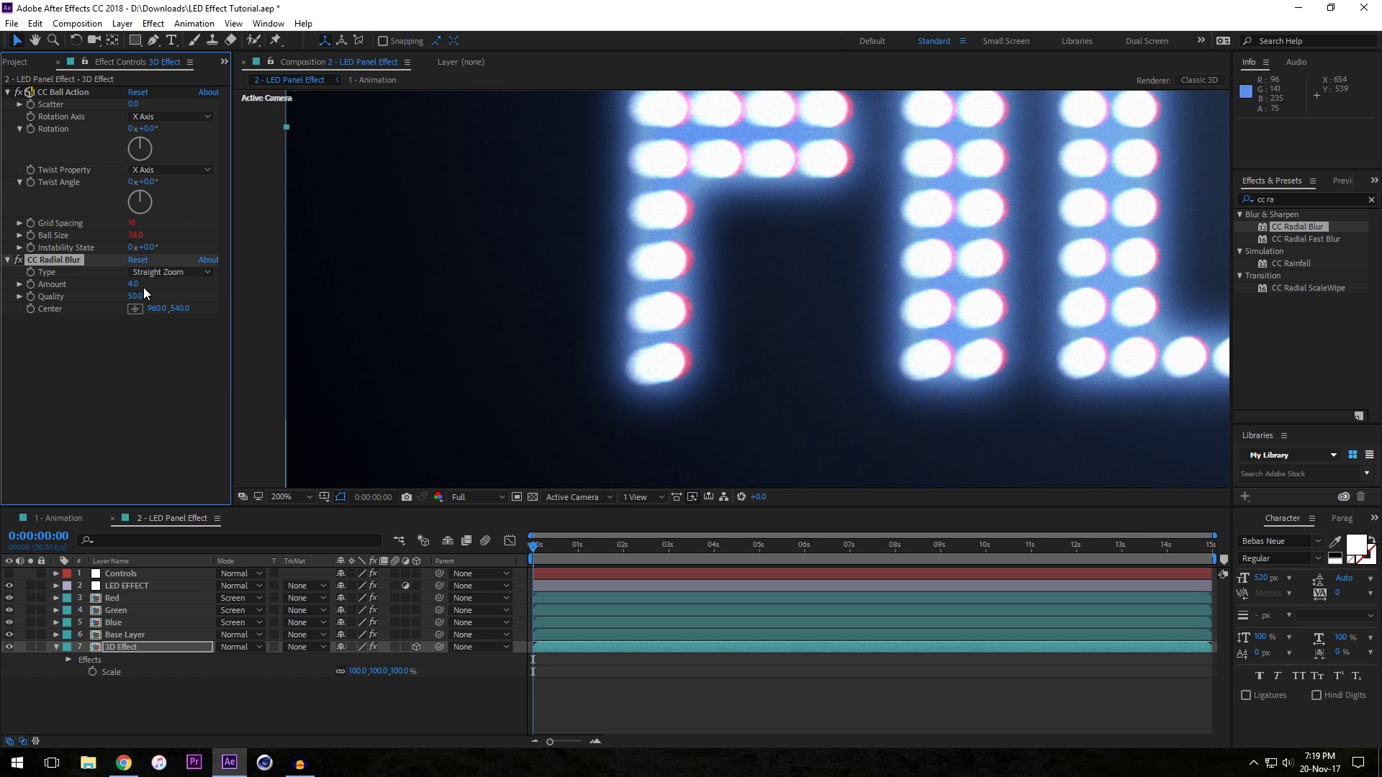
left_click(135, 284)
type("3")
key("Return")
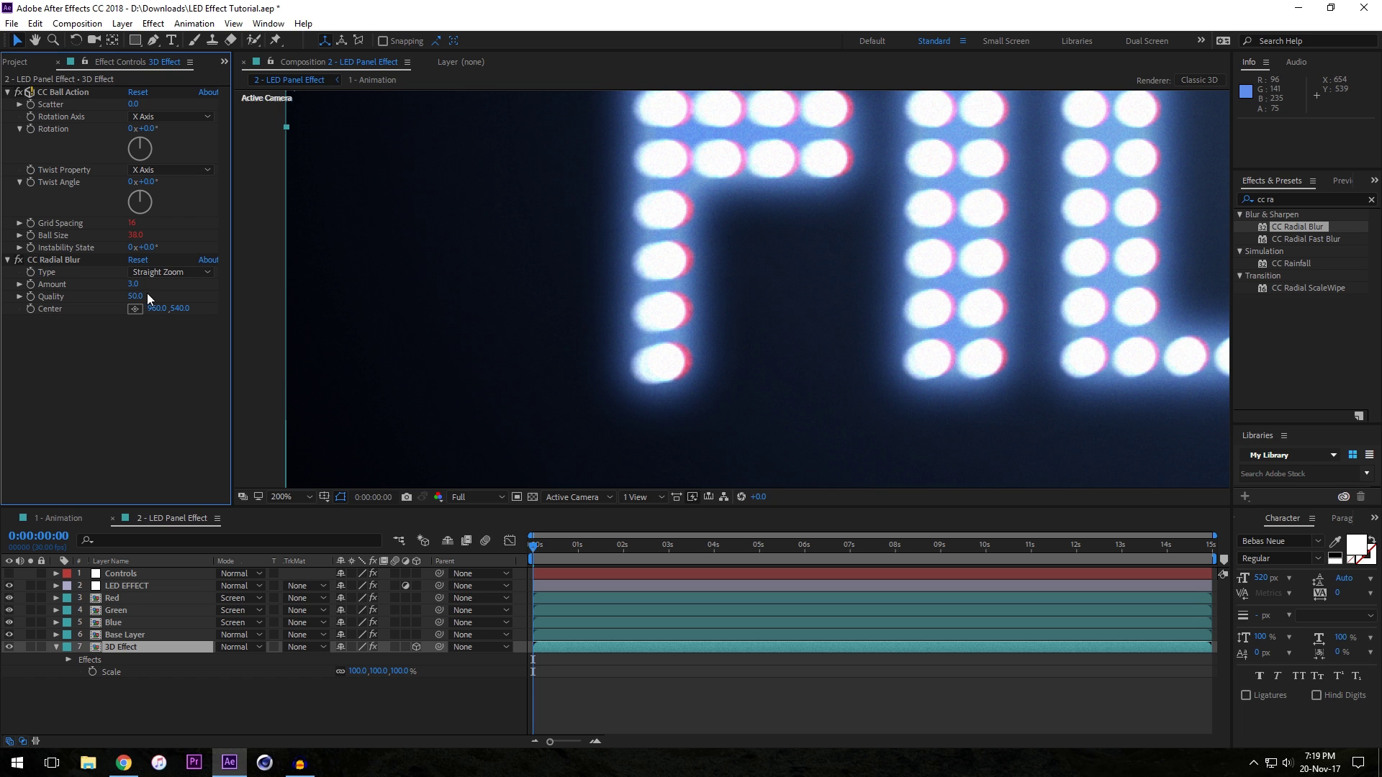
key("ctrl+z")
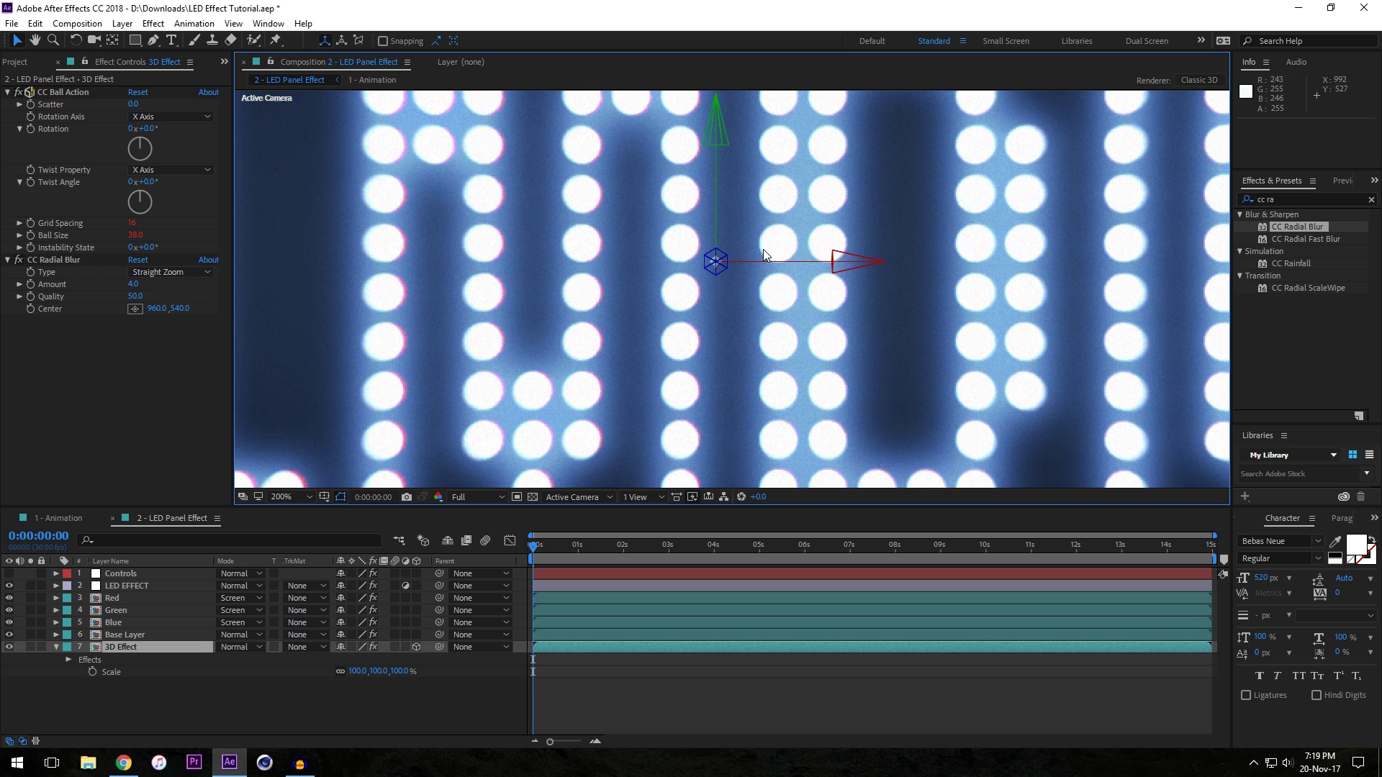
- Pan across the FILMDICE letters to inspect the blurred dots
key("h")
left_click_drag(632, 321, 948, 200)
key("v")
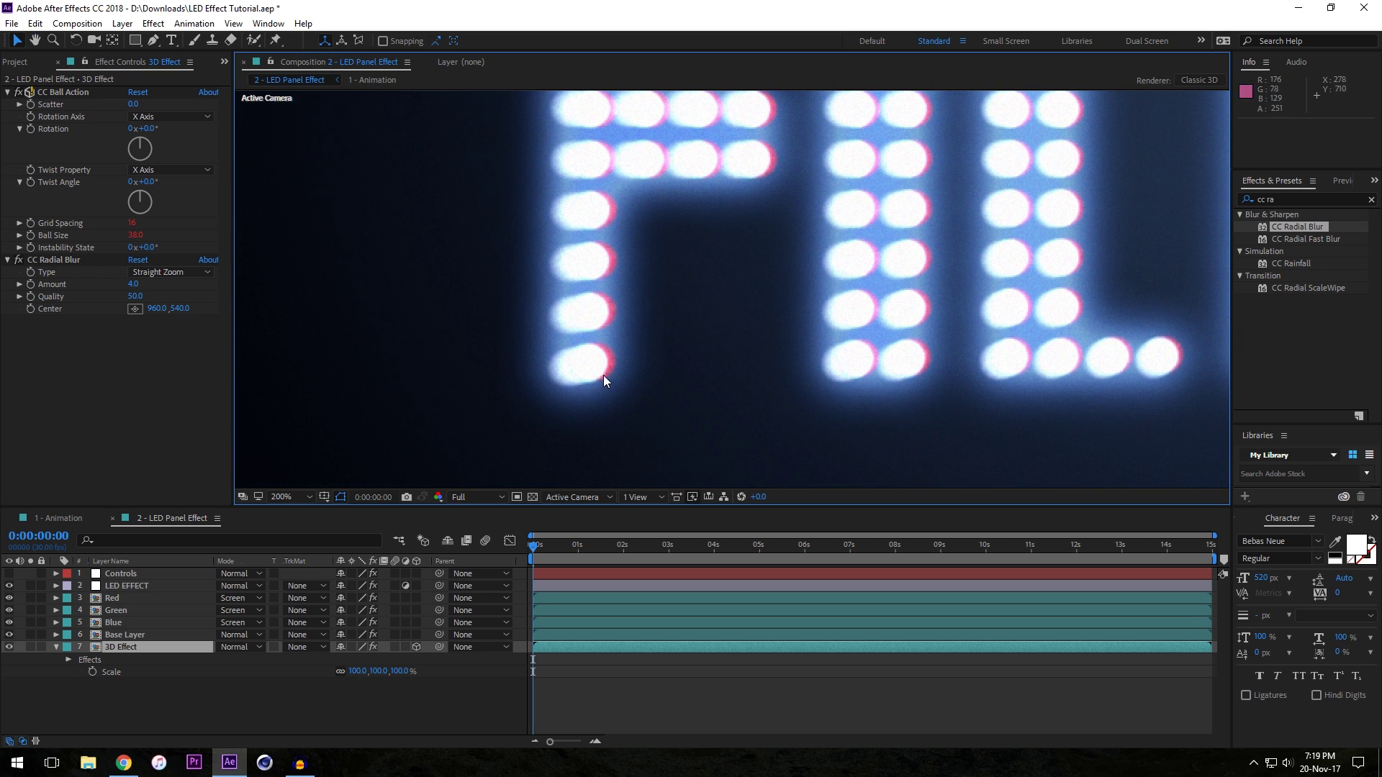
key("h")
left_click_drag(604, 374, 576, 293)
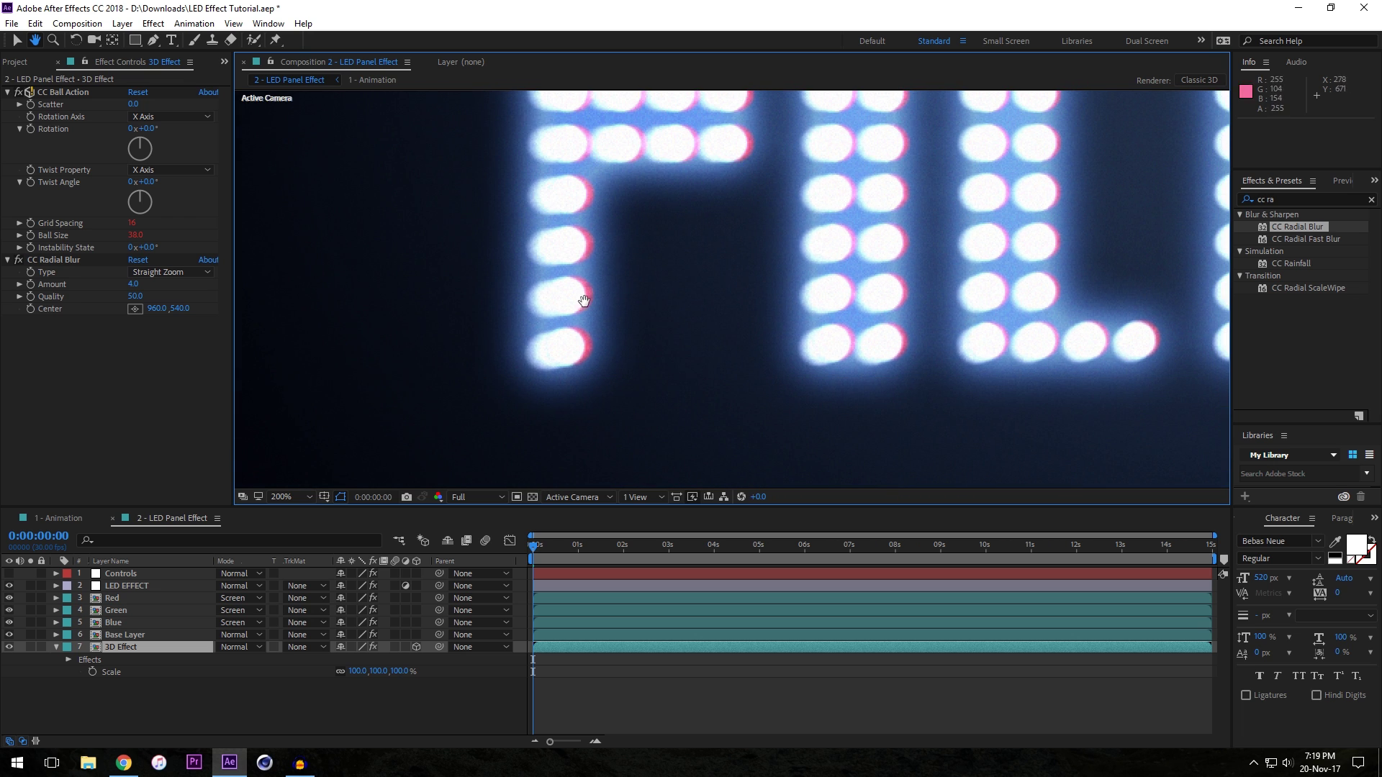
key("v")
- Keep the blur Amount at 4.0 and set the blur Quality to 25.0
left_click_drag(134, 286, 56, 326)
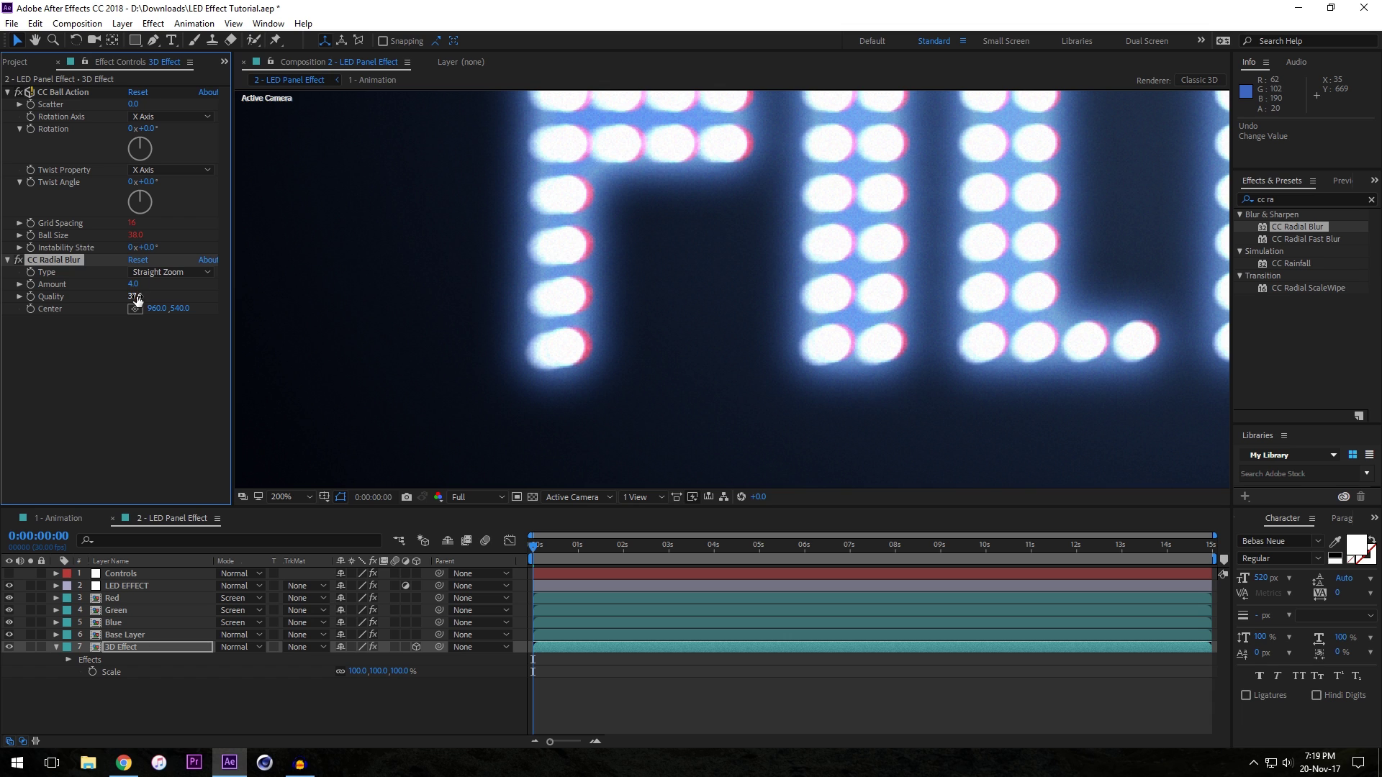
left_click_drag(137, 301, 71, 360)
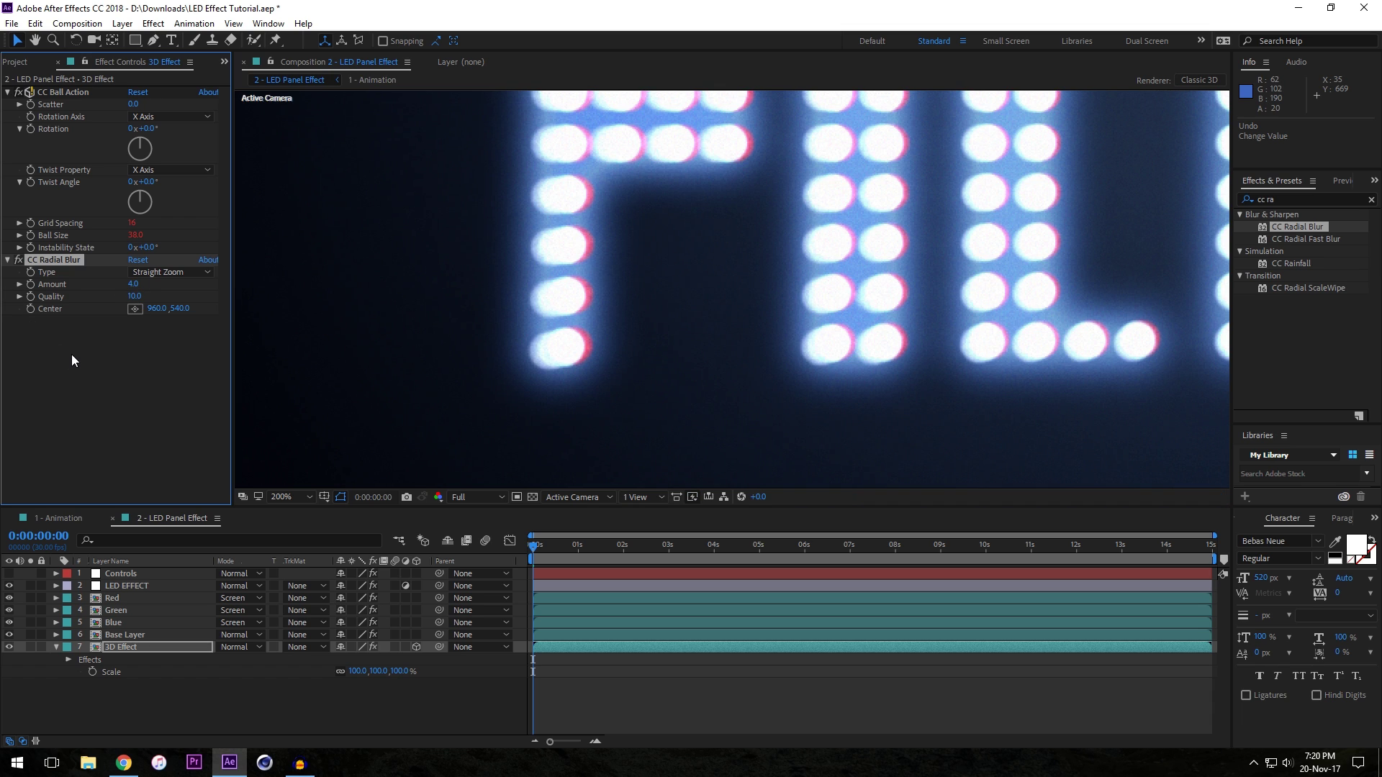
left_click(136, 296)
type("254")
key("Return")
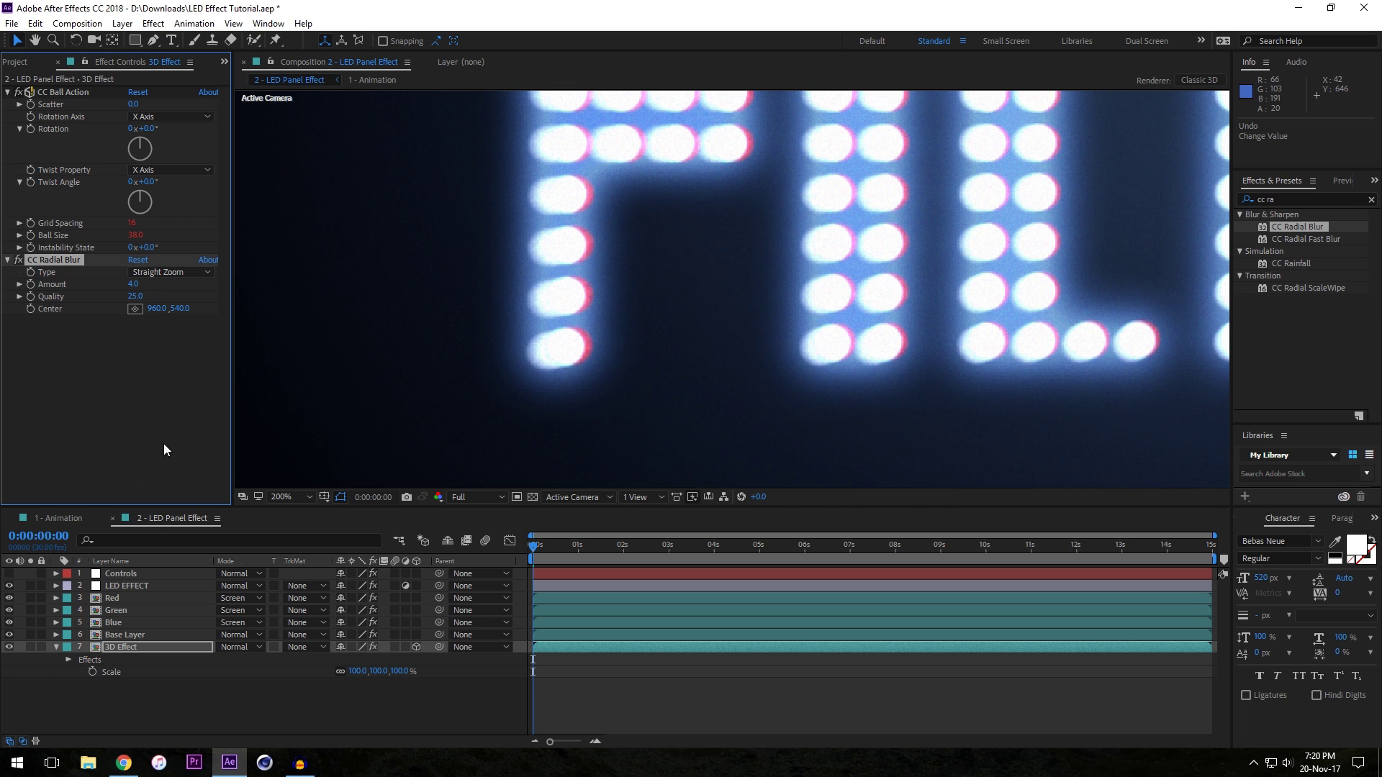
left_click(289, 496)
- Fit the composition in the viewer, clear the layer selection, and zoom to 200% on the dots
left_click(314, 234)
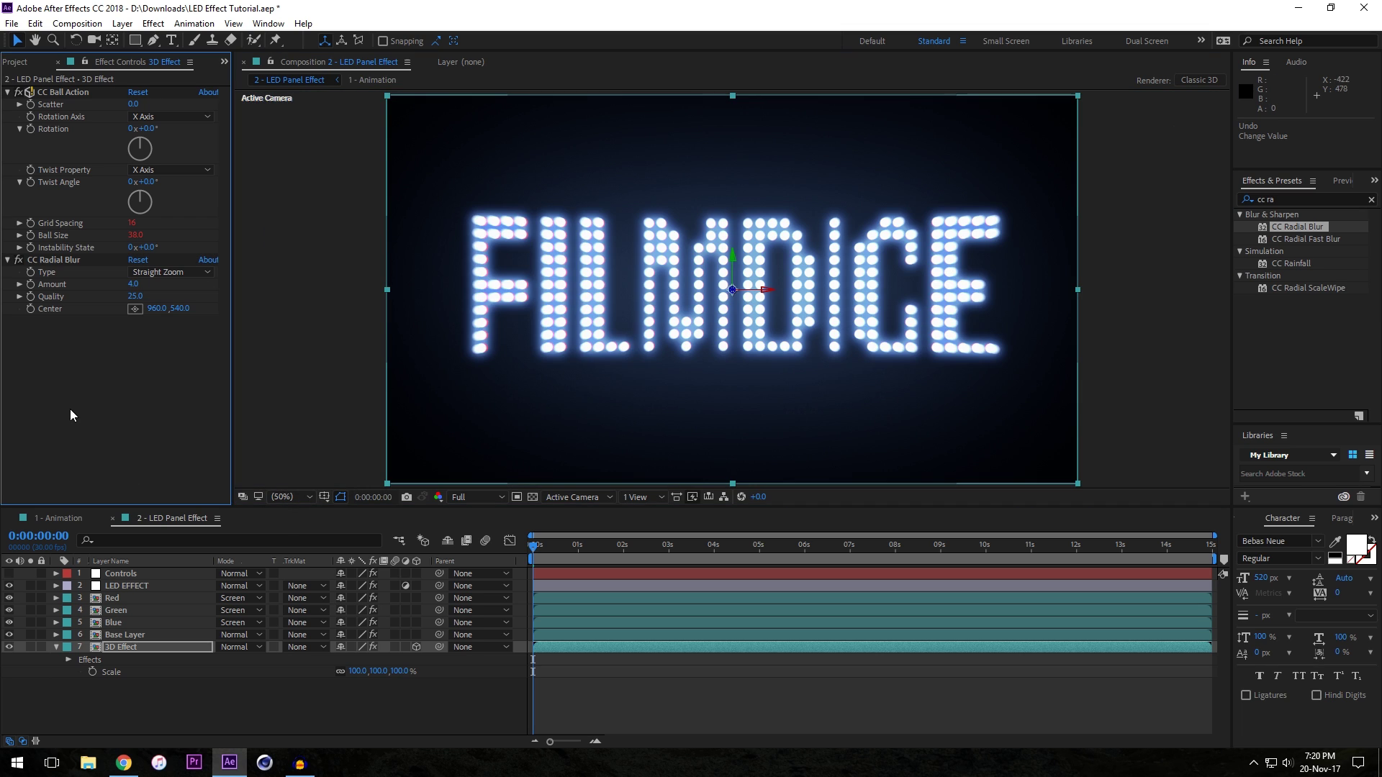
left_click(273, 694)
left_click(121, 647)
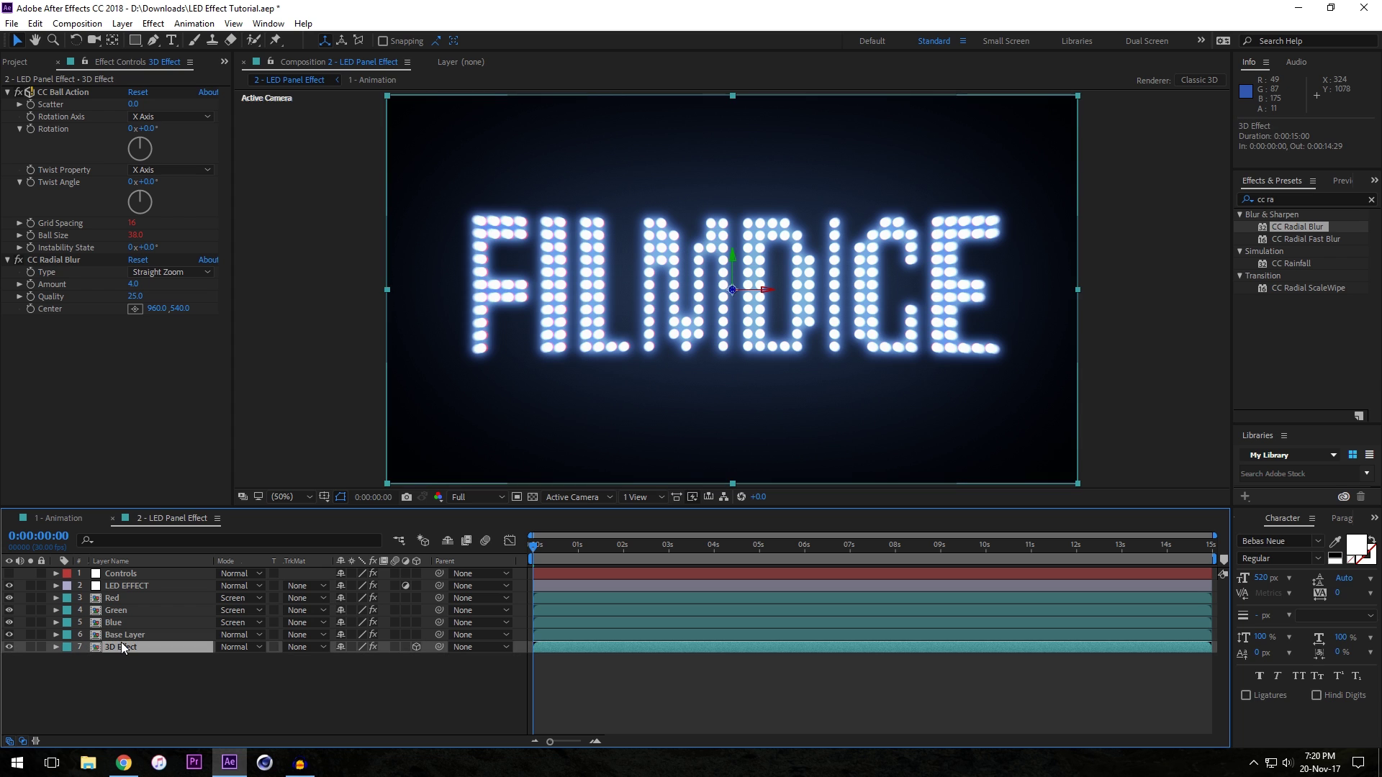
left_click(121, 635)
left_click(137, 688)
key("period")
key("period")
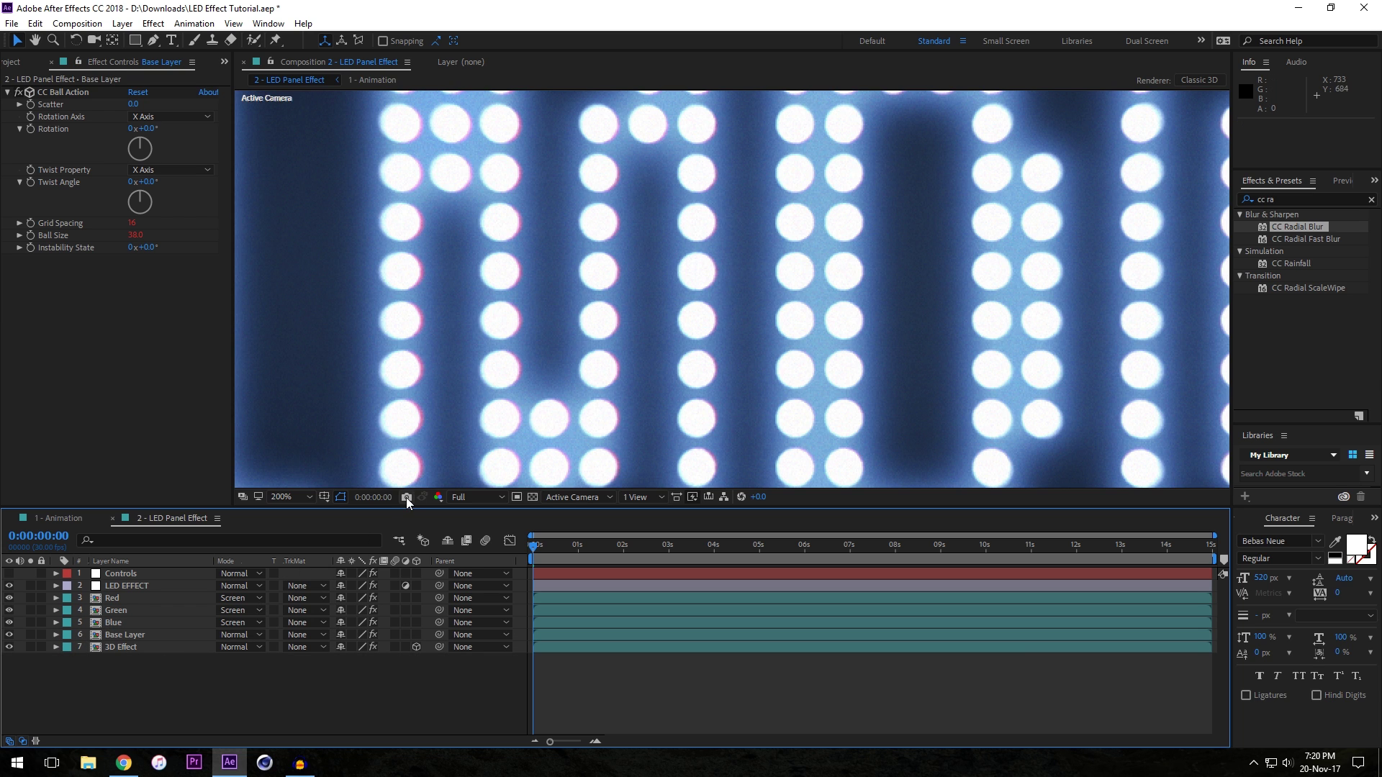
key("comma")
key("comma")
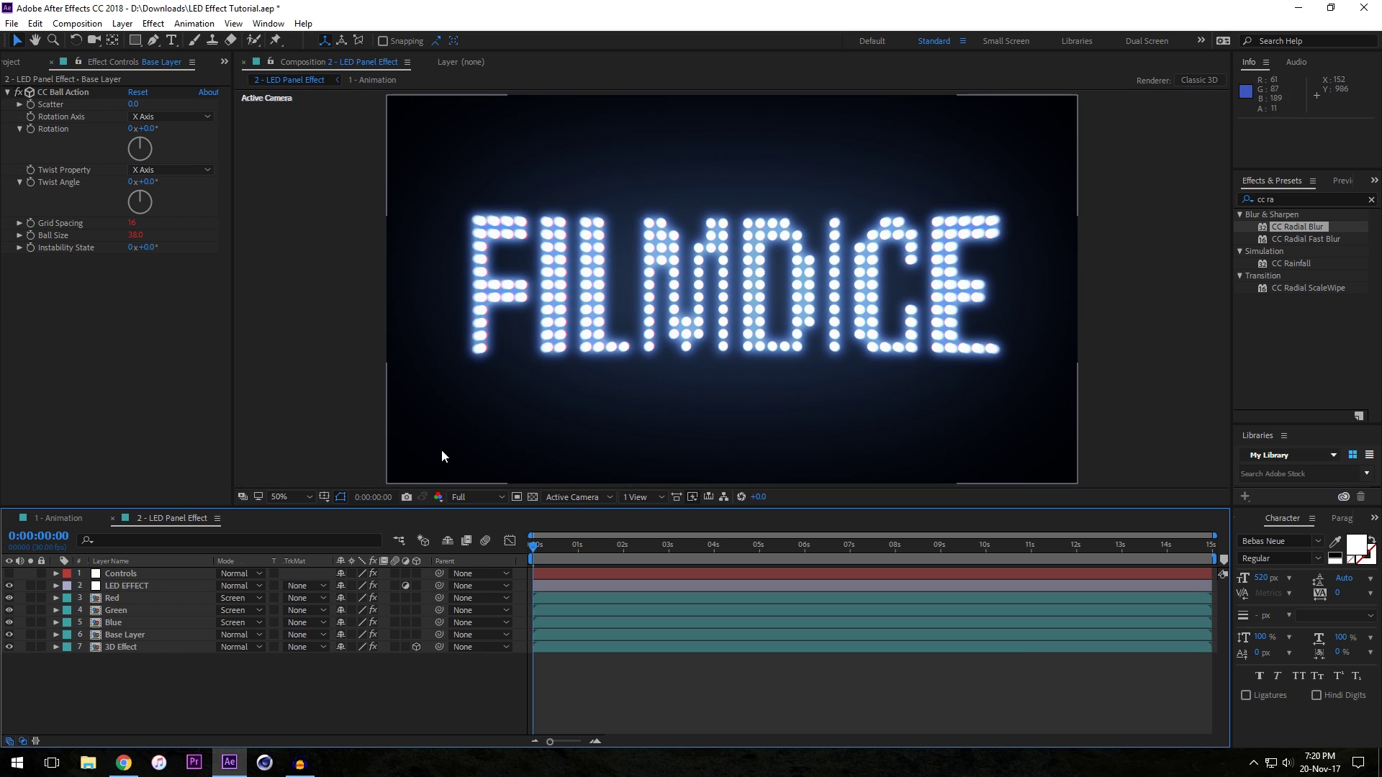
key("period")
key("period")
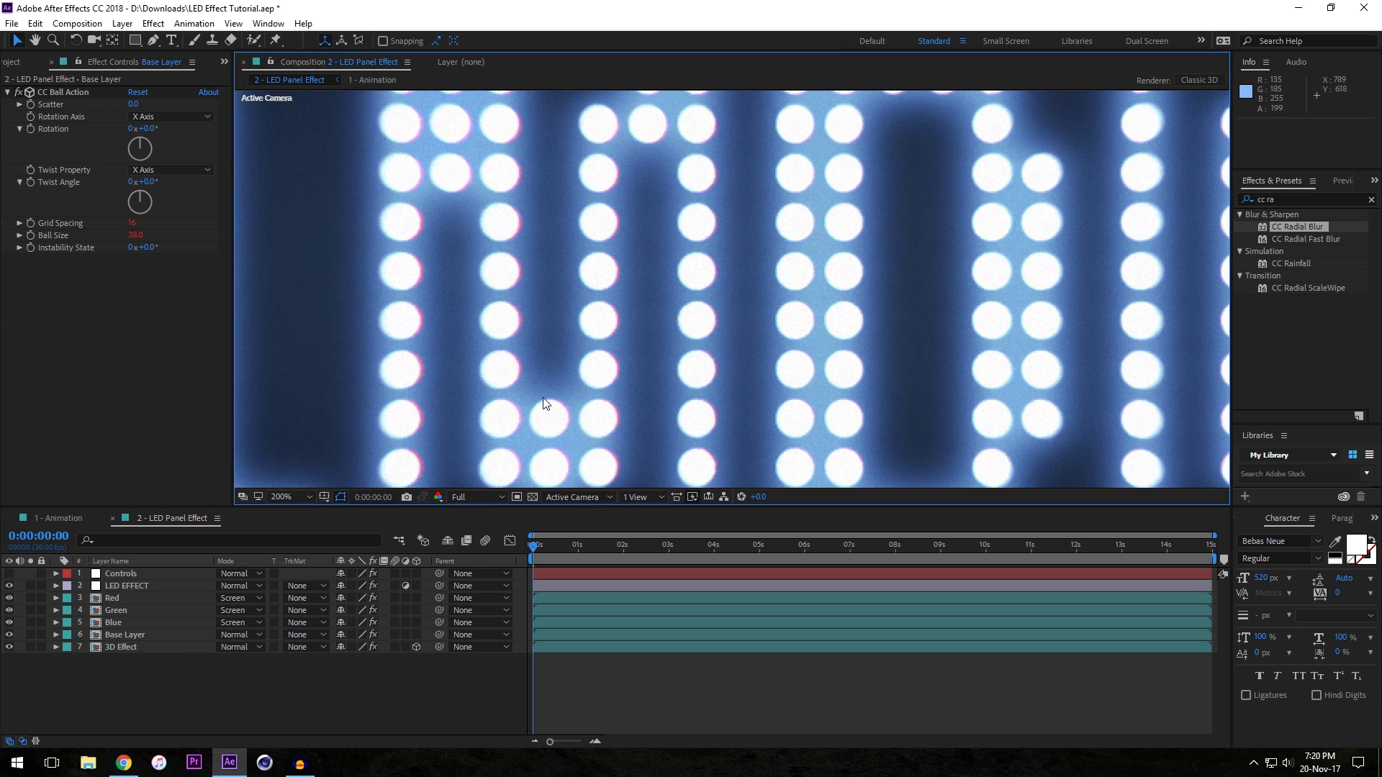
- Apply Fast Blur (Legacy) to the Red layer with Blurriness 8
left_click(1290, 198)
type("fast")
left_click_drag(1305, 313, 123, 598)
left_click(133, 332)
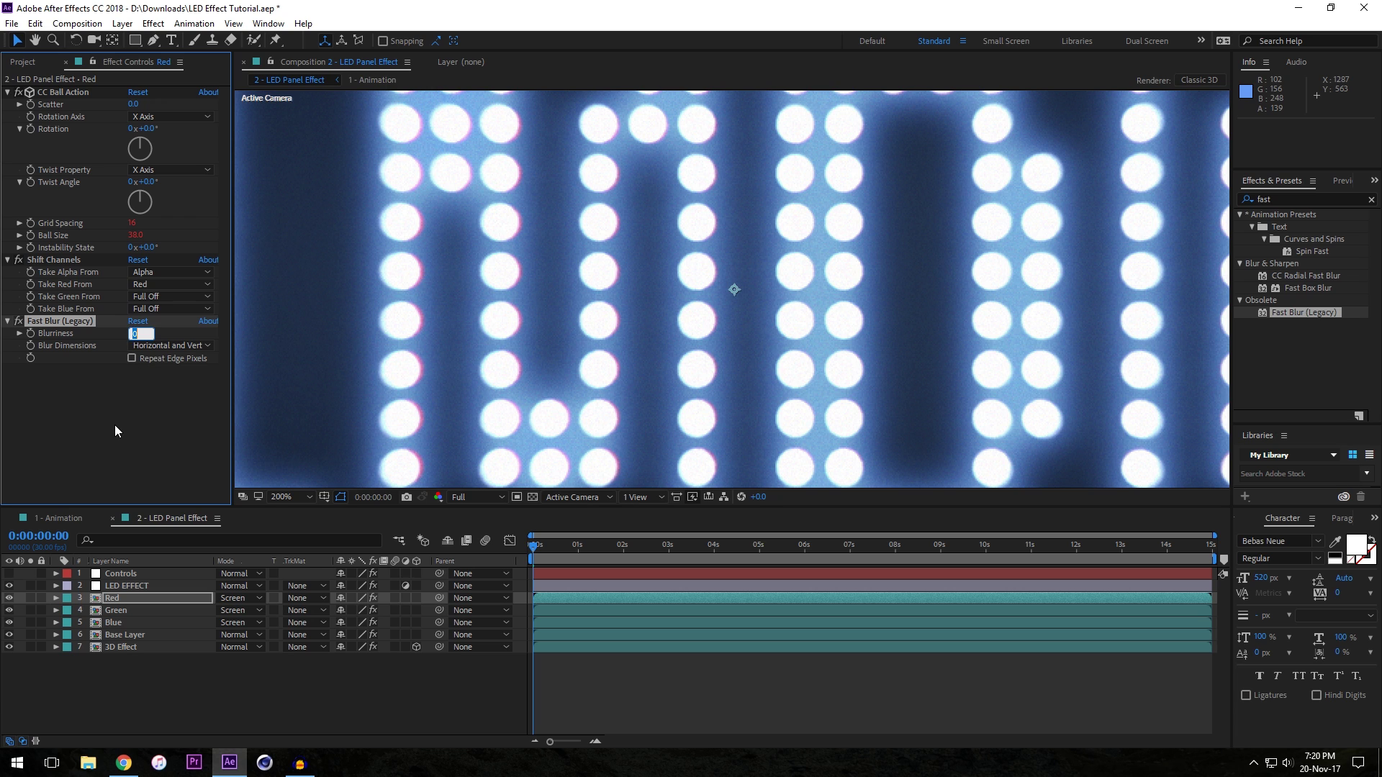
type("8")
key("Return")
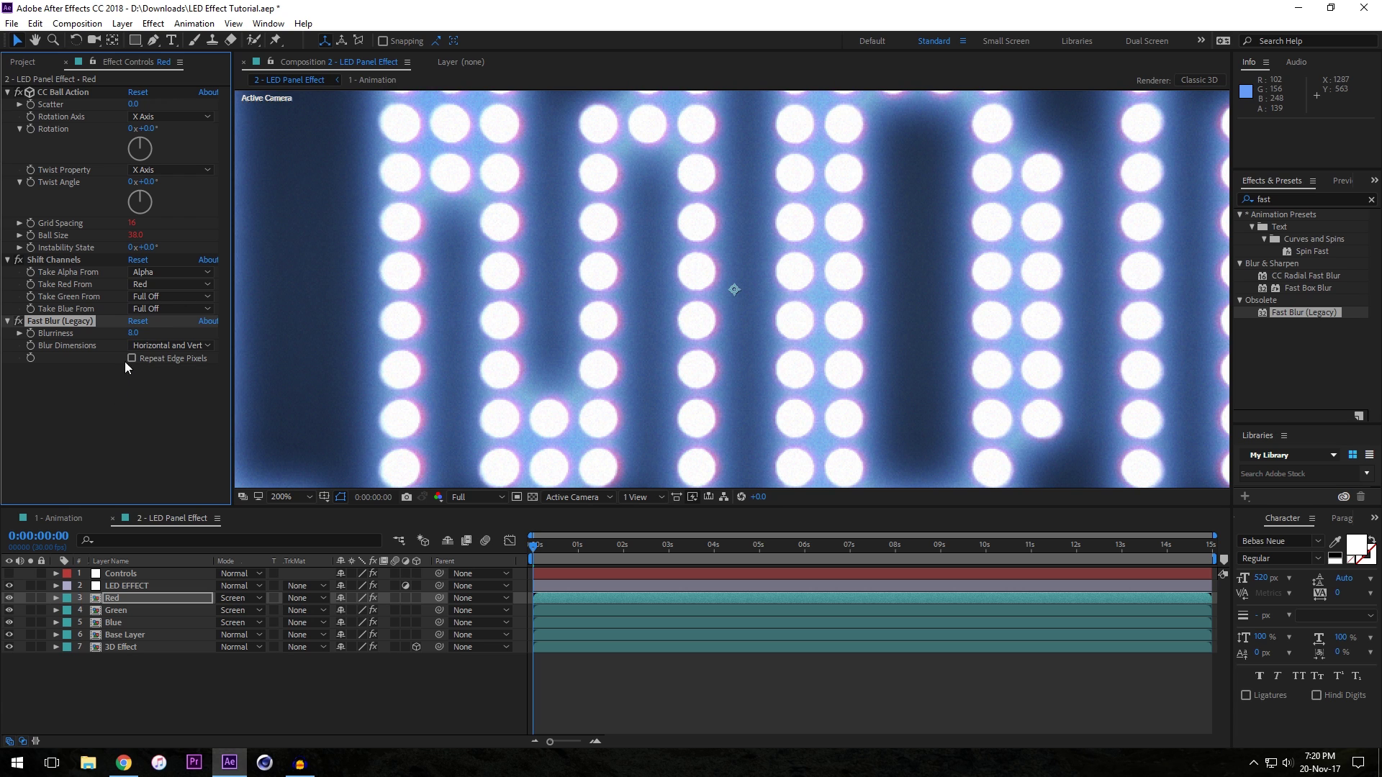
- Compare Red's Blurriness at 5 versus 8, keep 8, and bring up the YouTube LED reference
left_click(134, 335)
type("5")
key("Return")
left_click(135, 333)
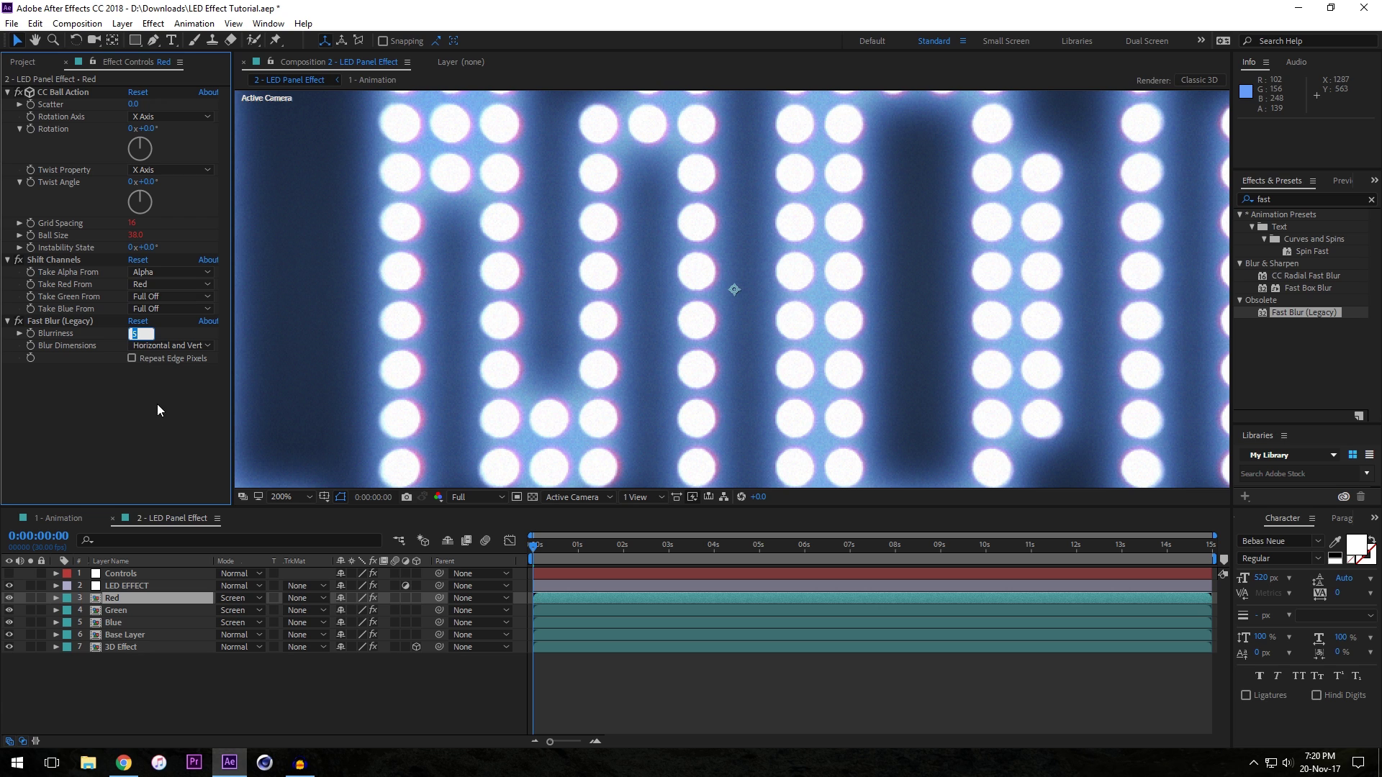
type("8")
key("Return")
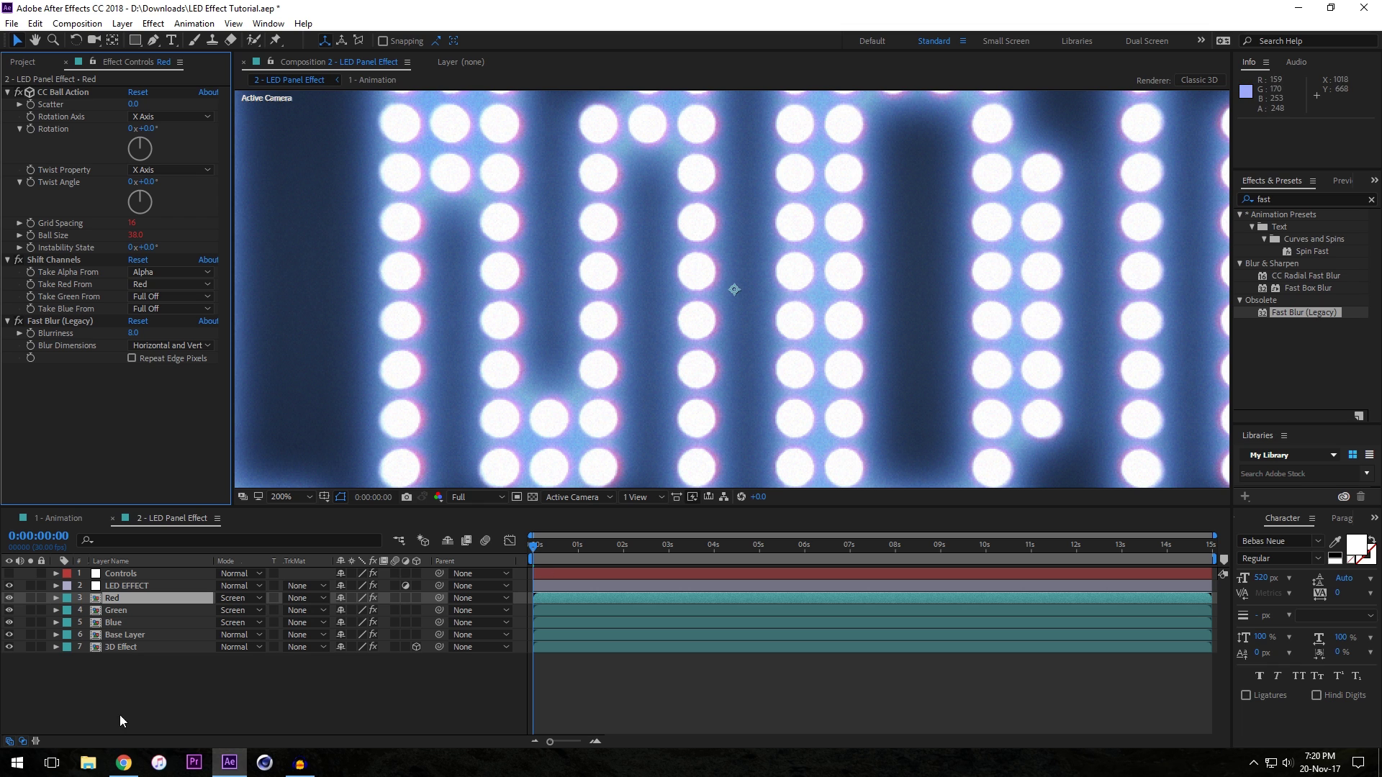
left_click(124, 763)
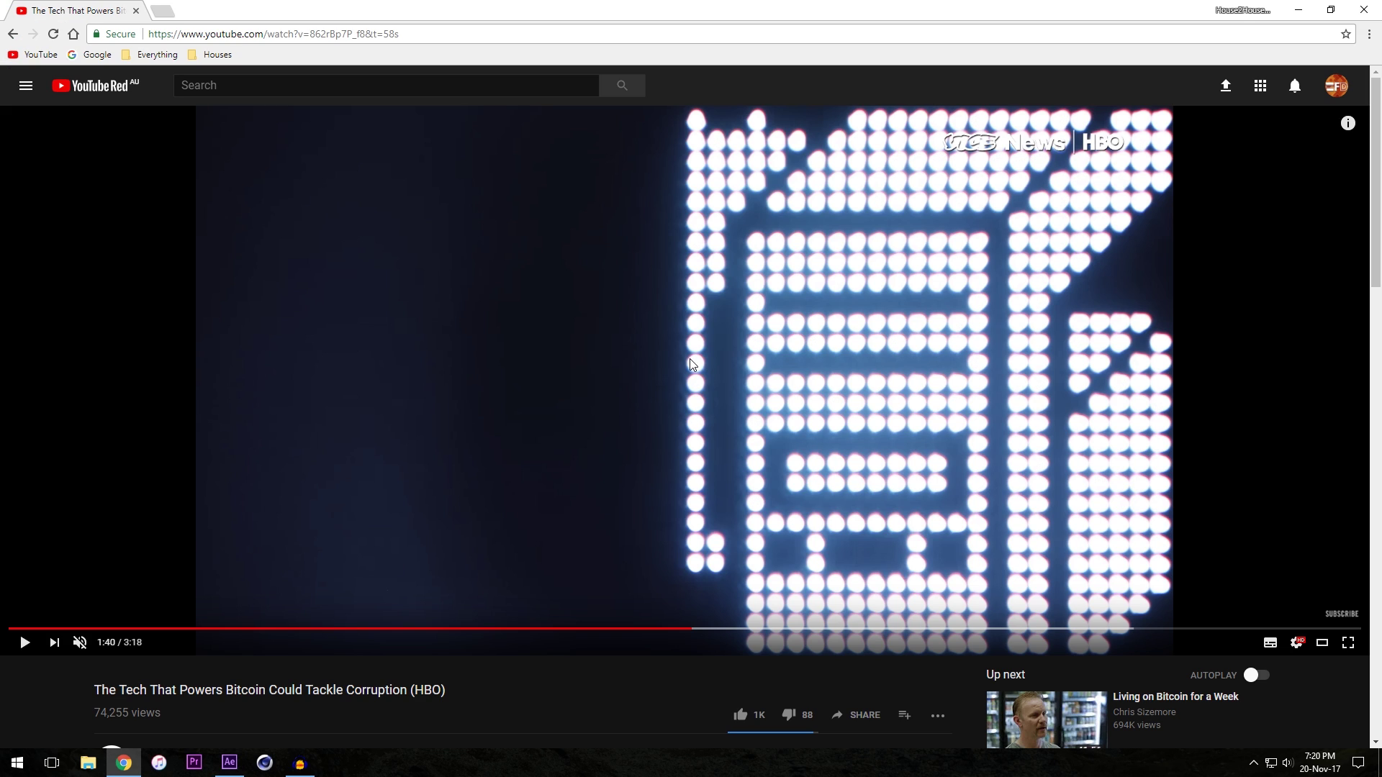
- Compare Red's Fast Blur on and off against the YouTube LED reference
left_click(229, 763)
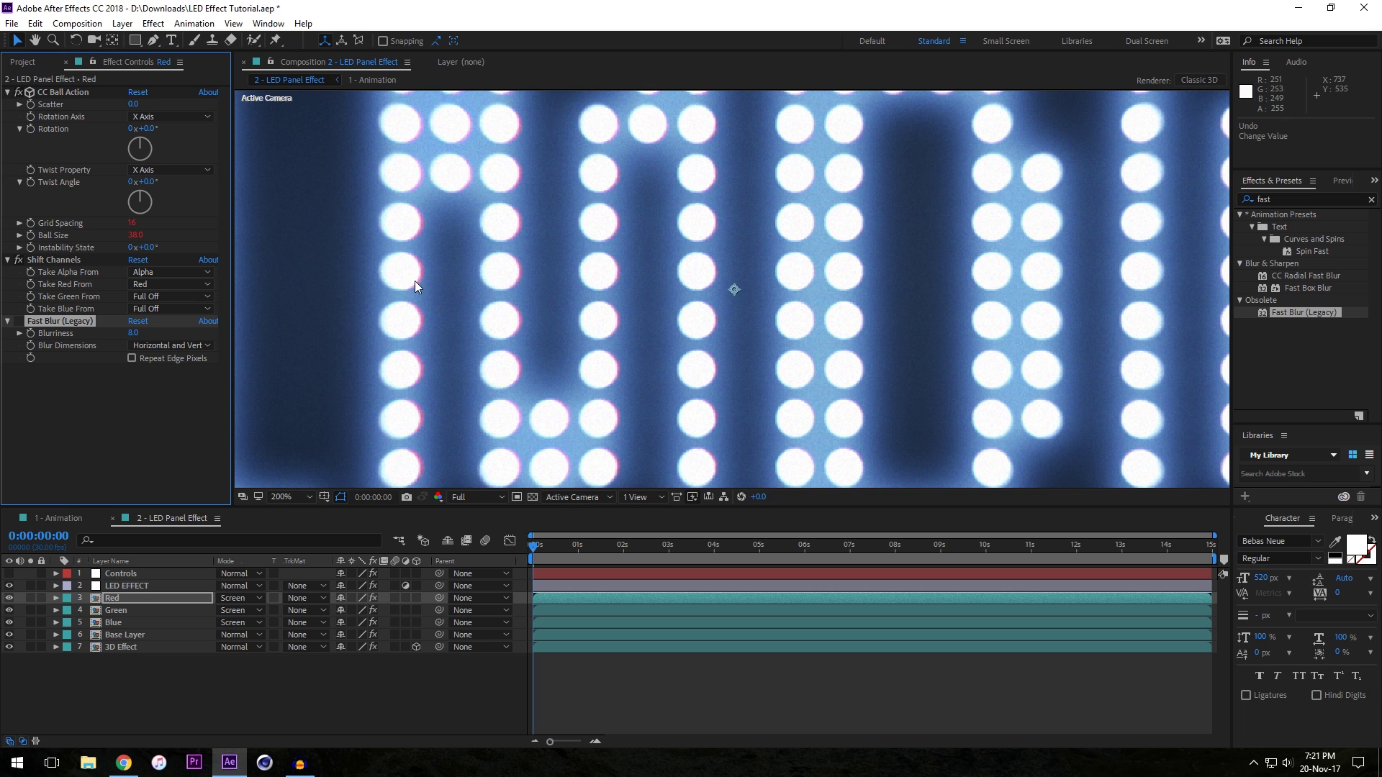
left_click(19, 321)
left_click(65, 387)
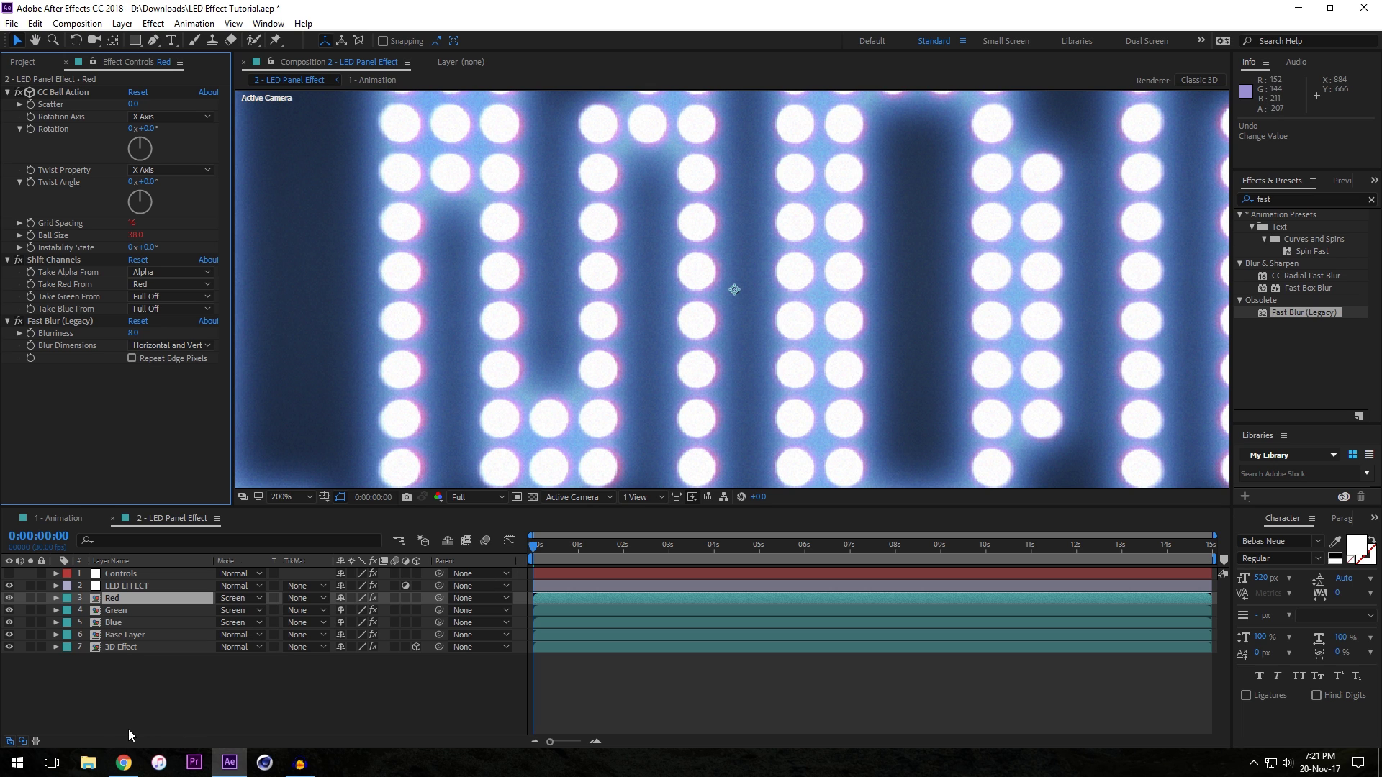
left_click(124, 763)
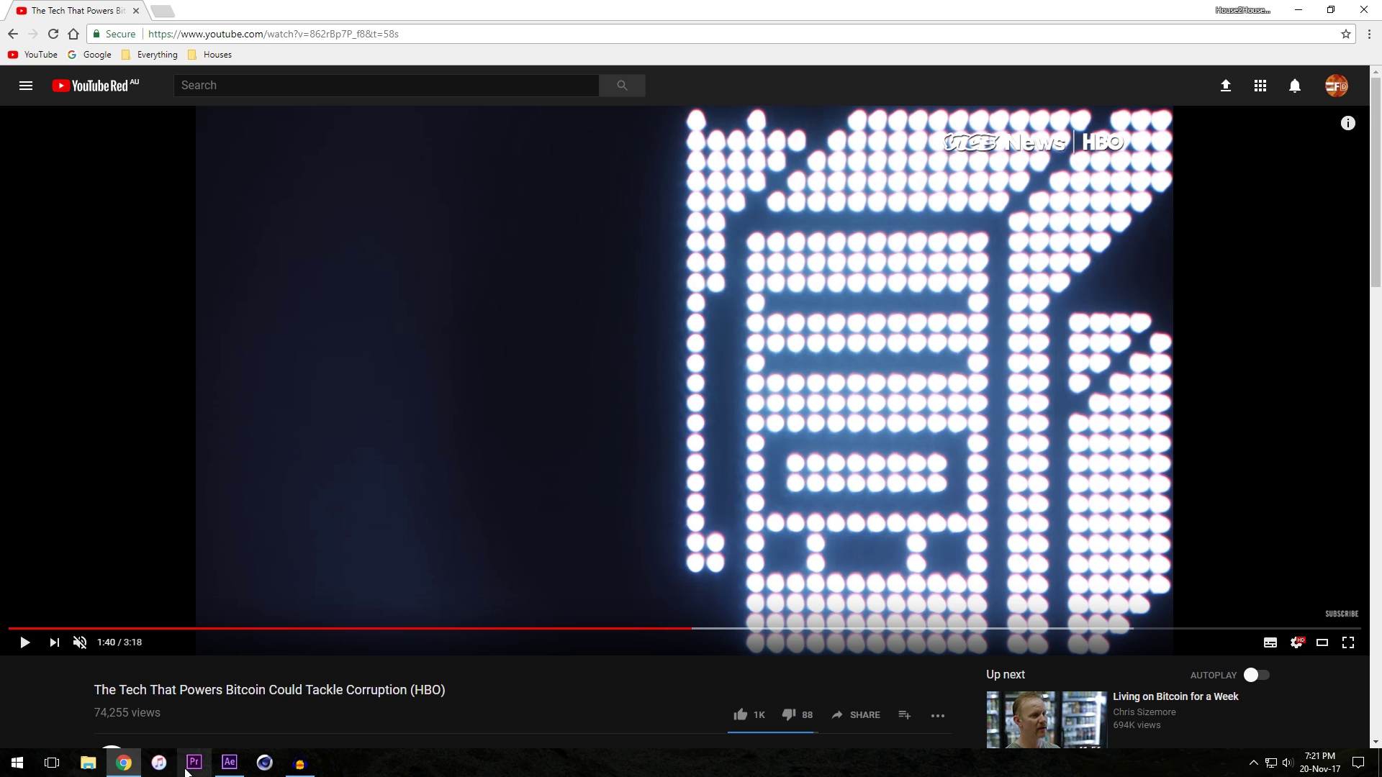
left_click(229, 763)
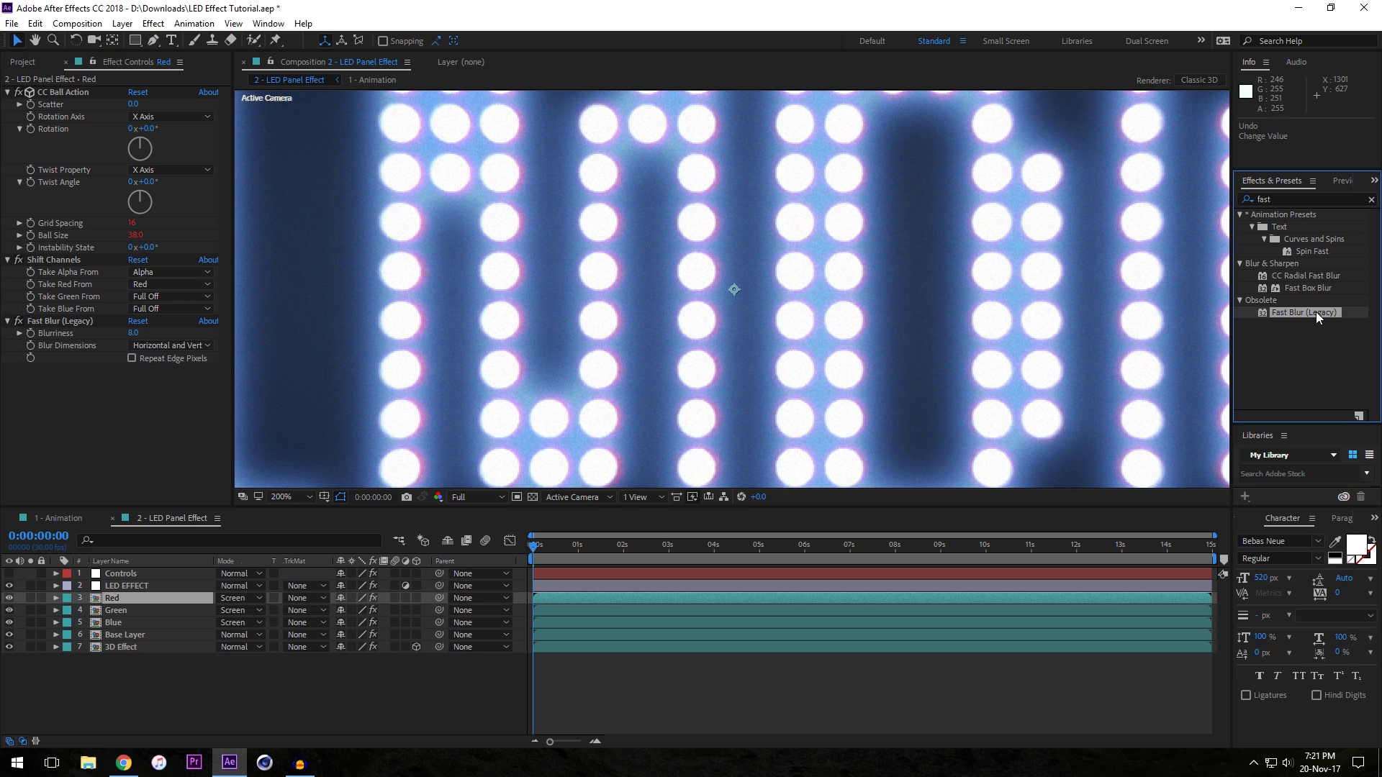
- Set the Blue layer's Fast Blur Blurriness to 5 and check it soloed
key("ctrl+Down")
key("ctrl+Down")
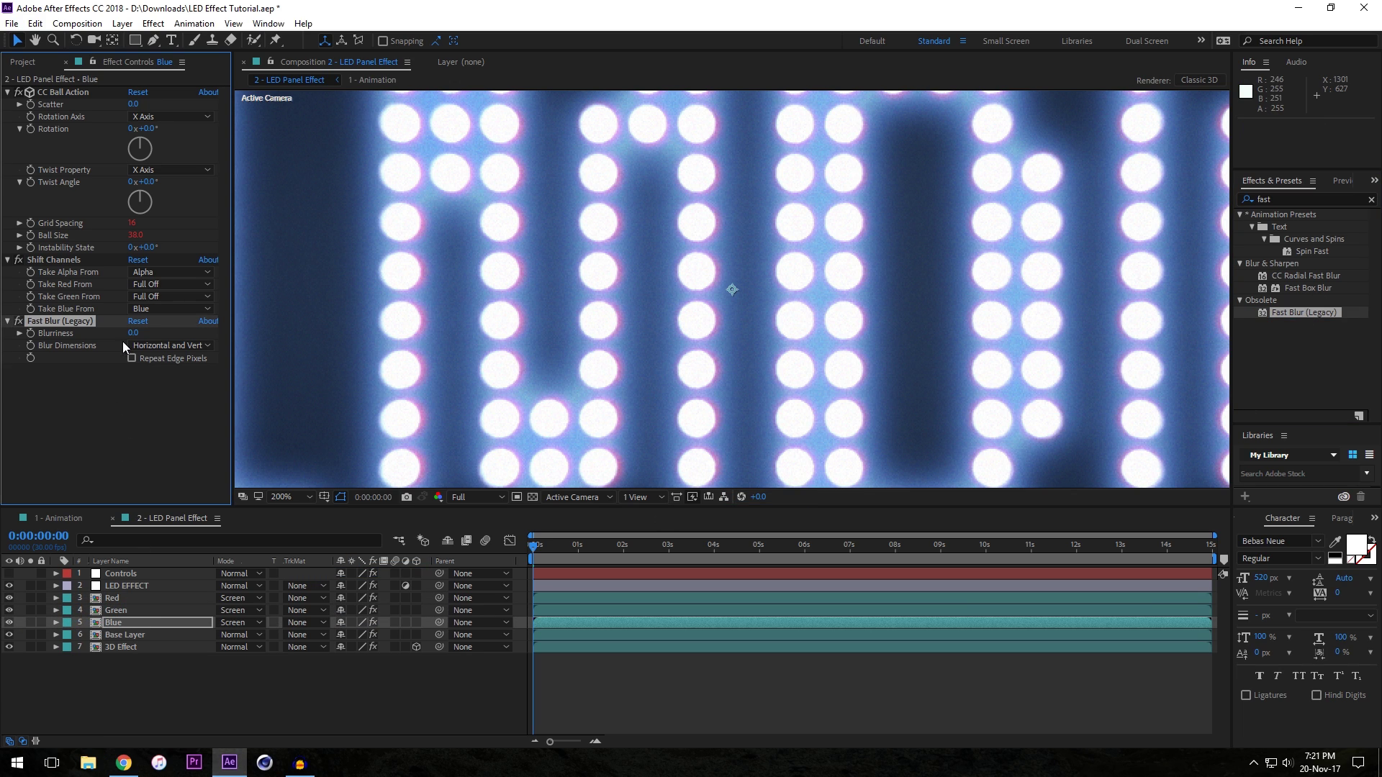
left_click(133, 333)
type("5")
left_click(136, 395)
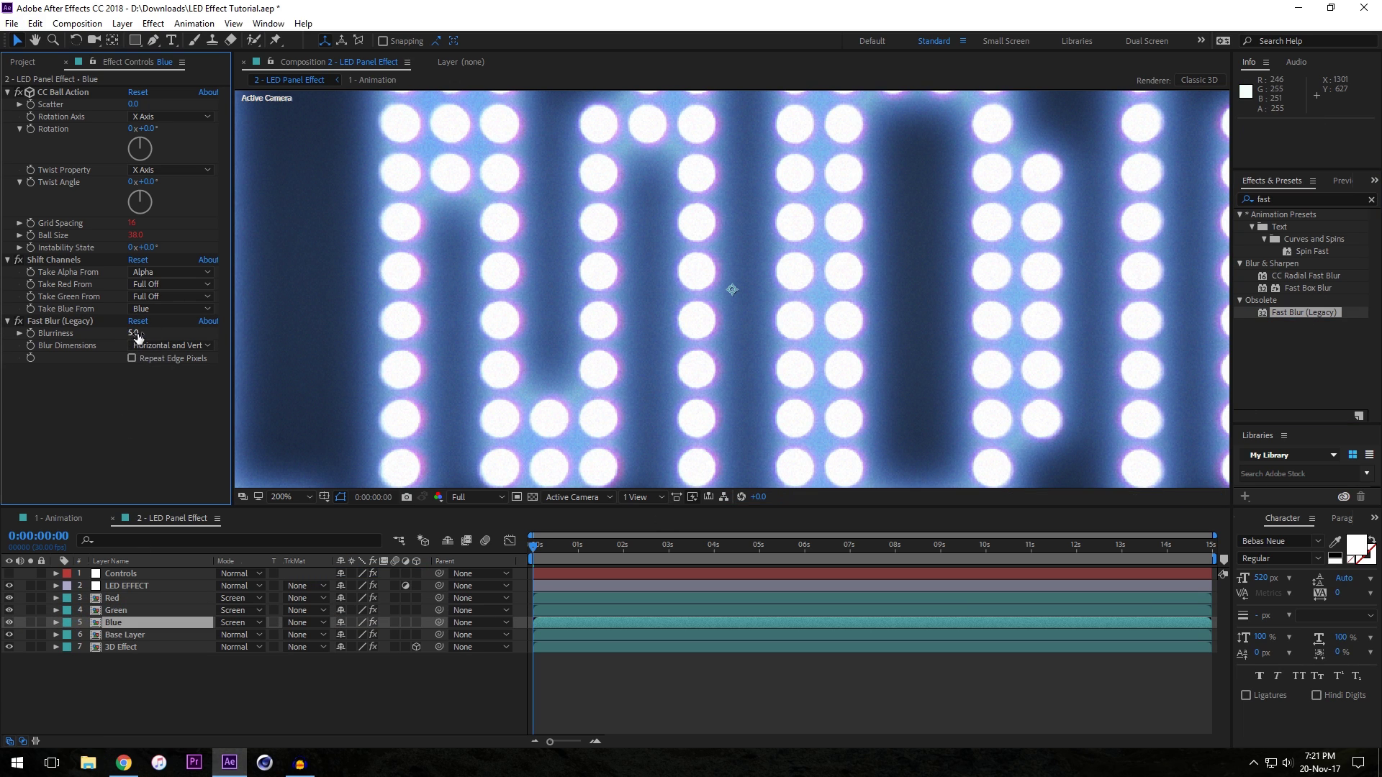
left_click(30, 623)
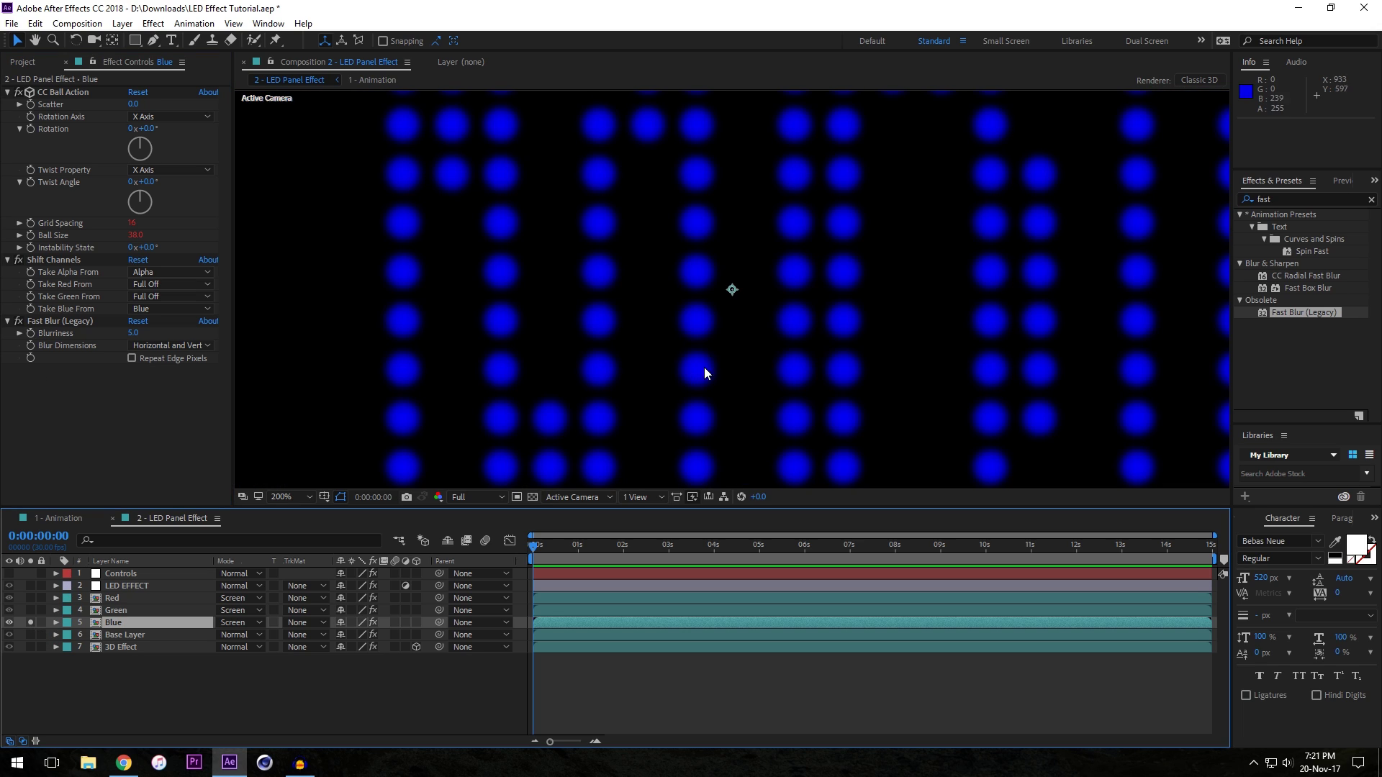
left_click(29, 624)
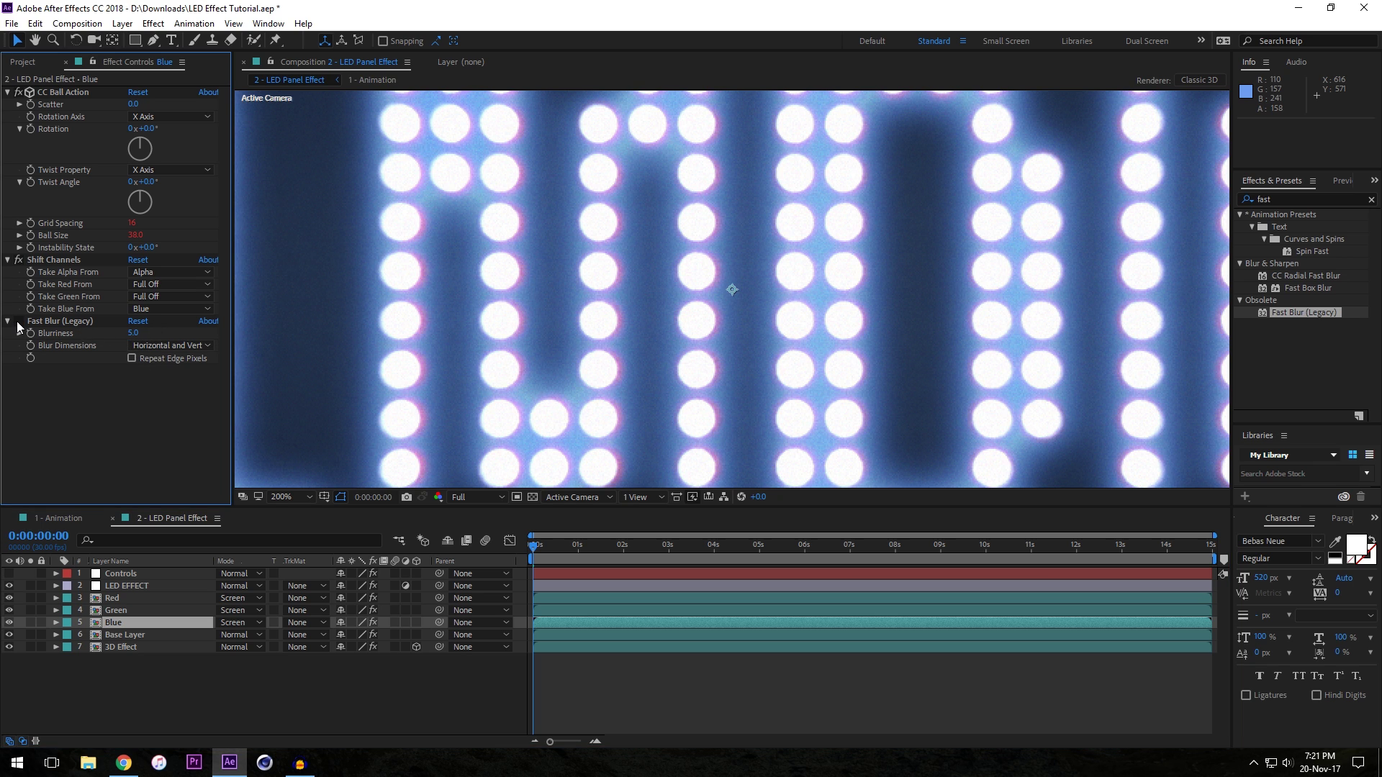
- Set the viewer magnification to Fit to show the whole composition
left_click(284, 500)
left_click(309, 232)
scroll(701, 343, "up", 4)
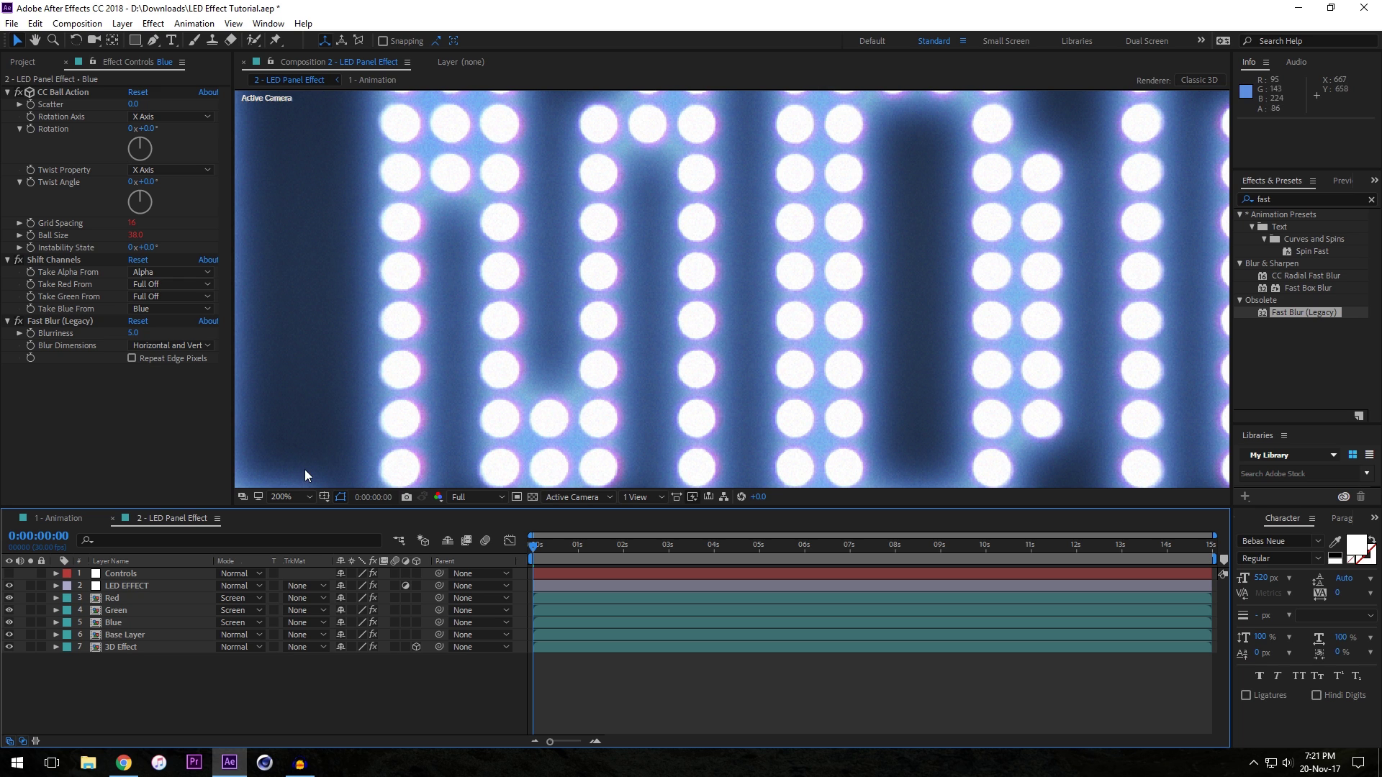
scroll(291, 494, "down", 2)
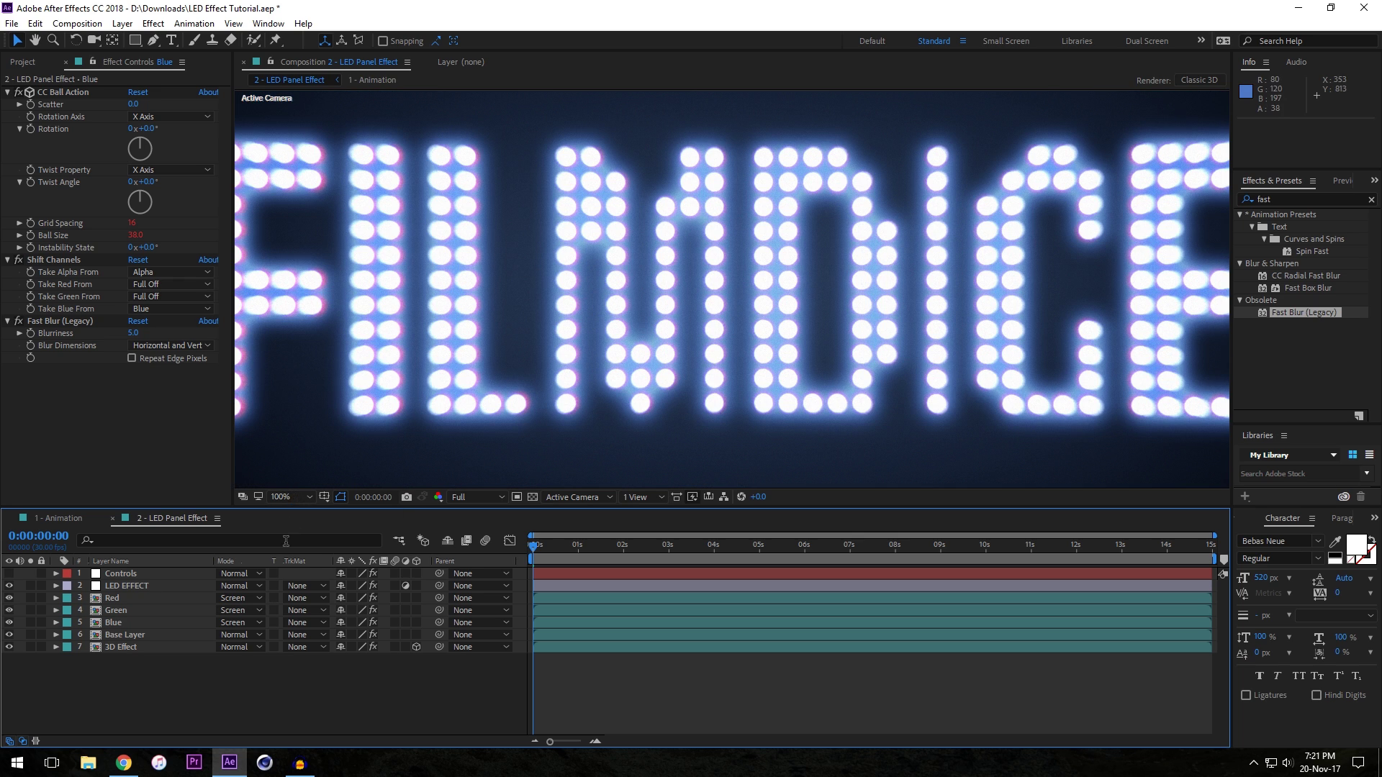
left_click(284, 497)
left_click(327, 236)
- In 1 - Animation, add a rectangular mask to FilmDice3 and collapse it left at 0 s
left_click(51, 518)
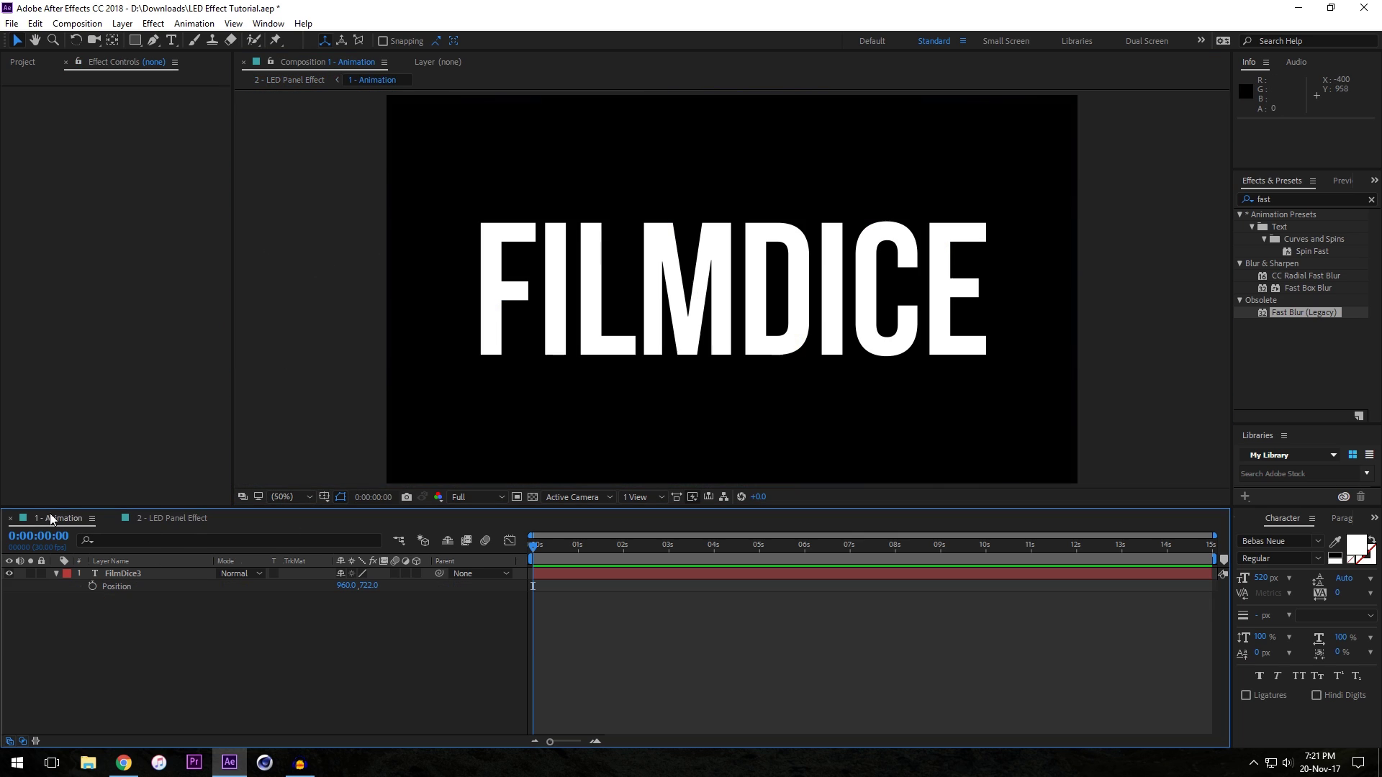
left_click(119, 574)
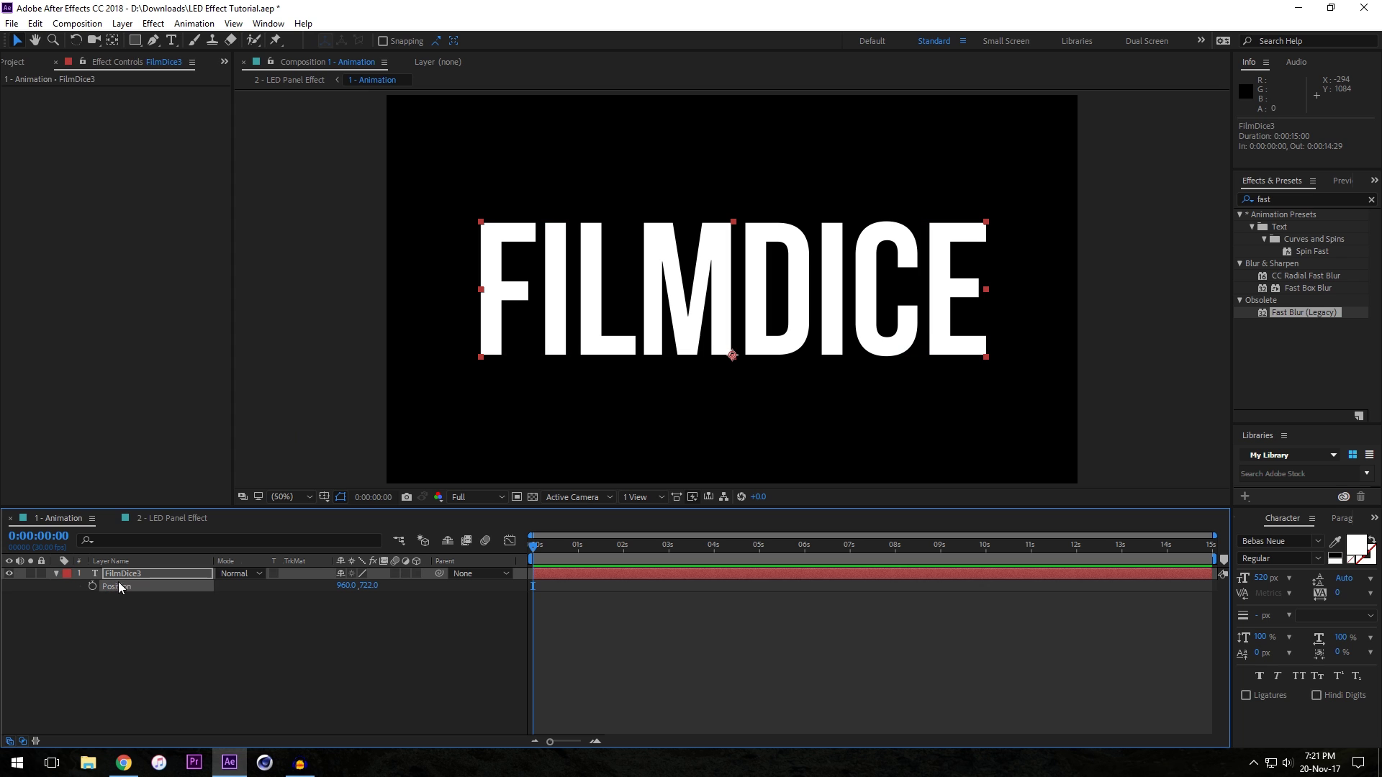
double_click(136, 42)
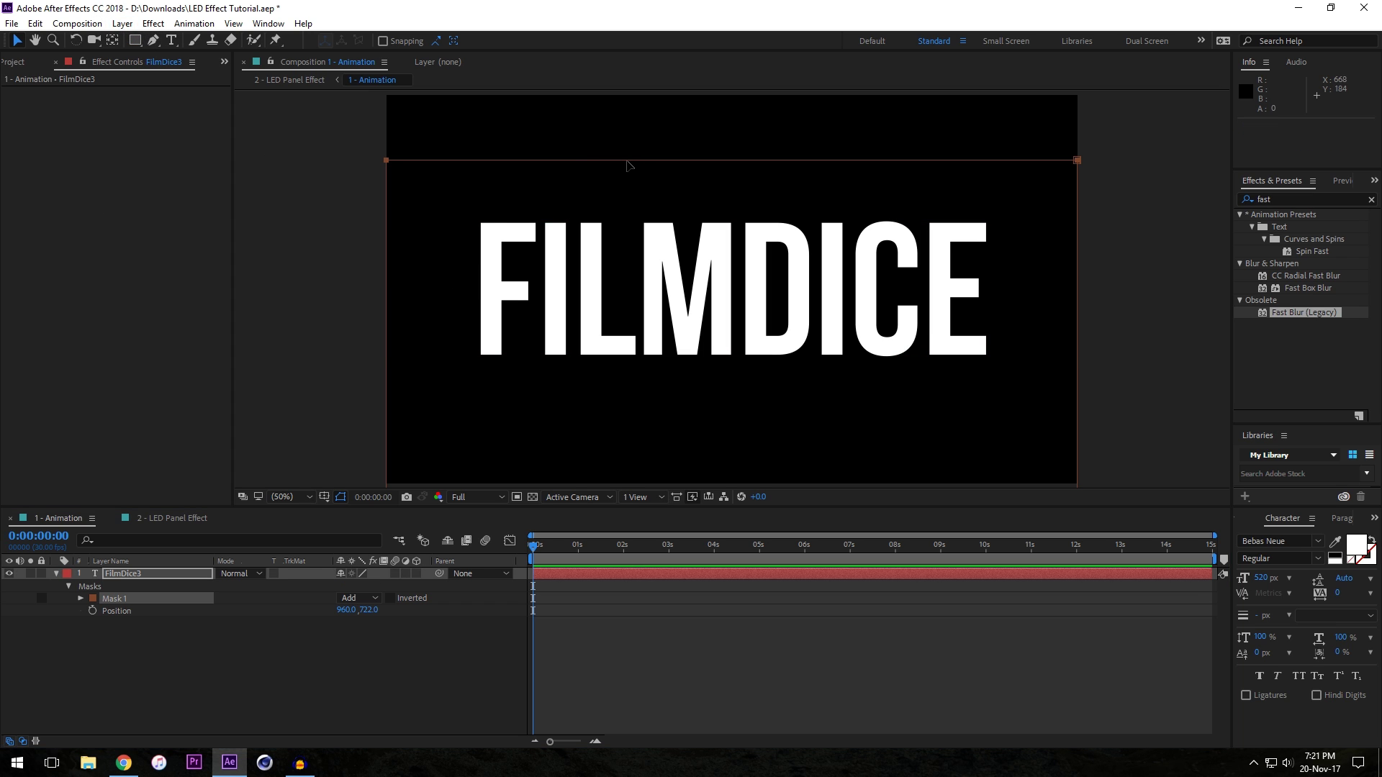
double_click(624, 159)
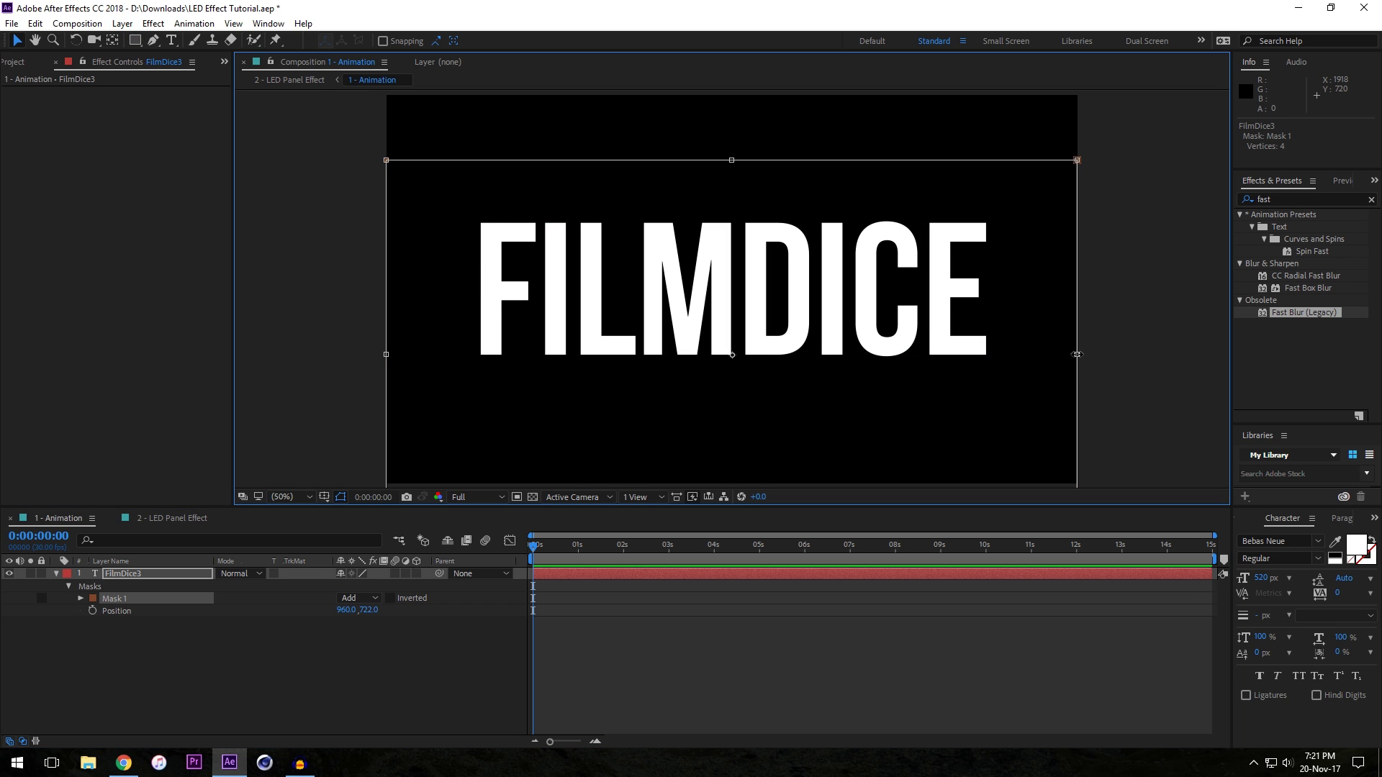
left_click_drag(1077, 354, 388, 354)
- Widen Mask 1 at 1 s to reveal FILMDICE and preview the left-to-right wipe
left_click(139, 574)
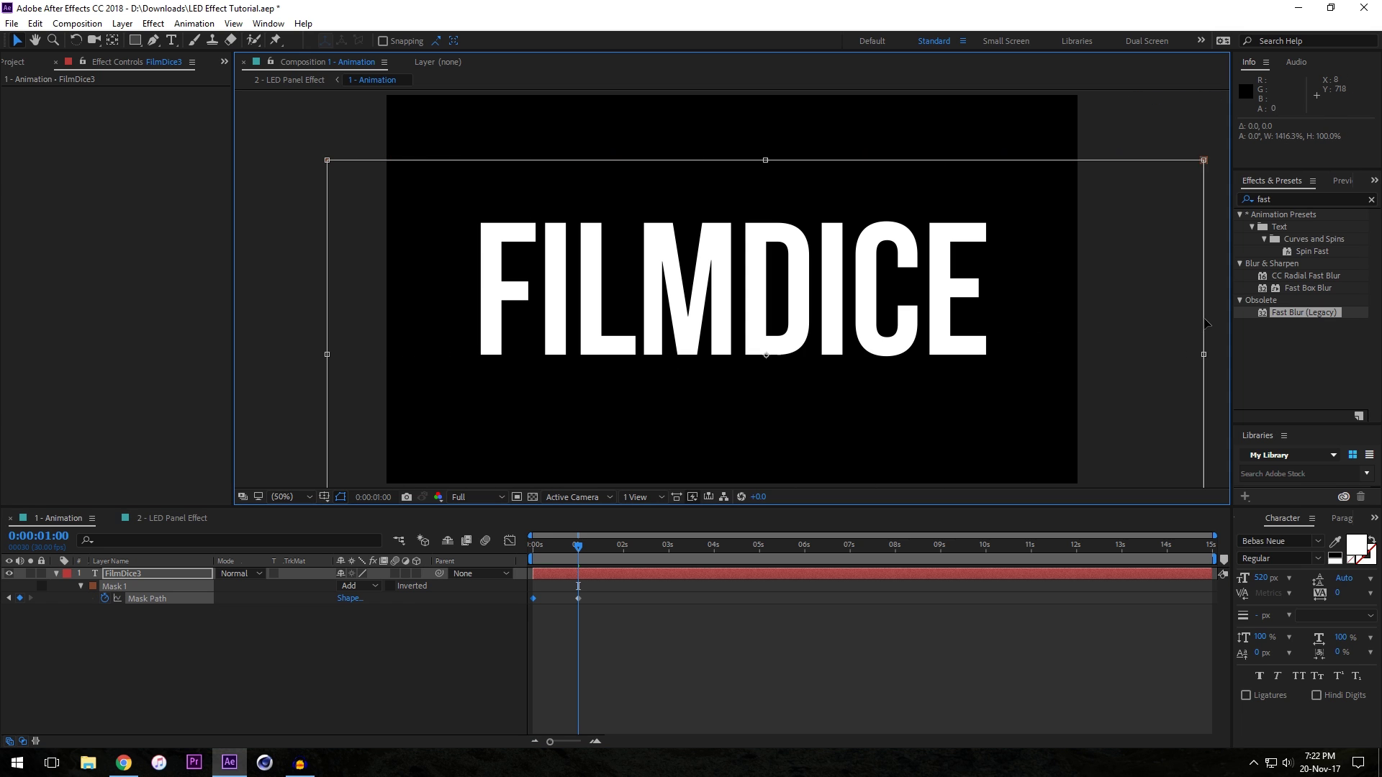
left_click_drag(1144, 349, 1142, 348)
key("Return")
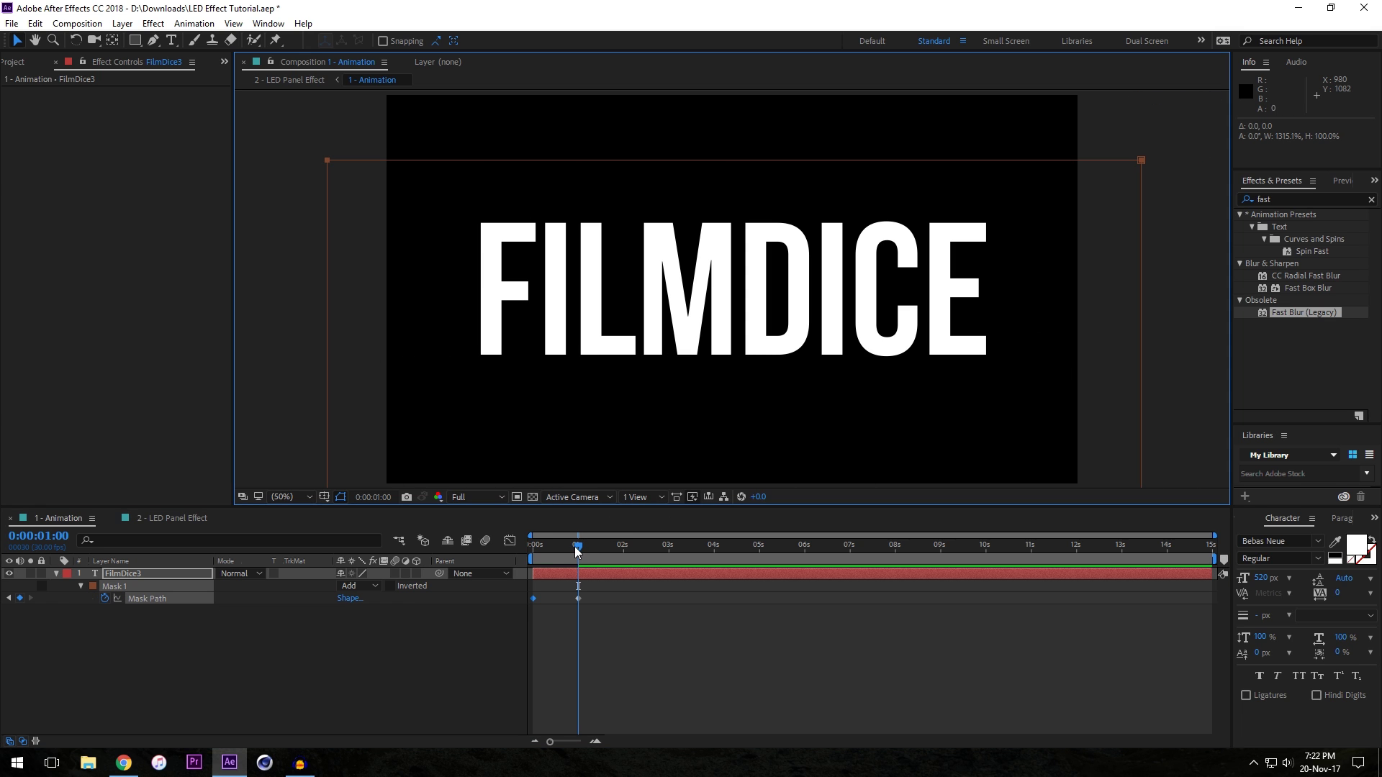
mouse_move(575, 553)
left_mouse_down()
mouse_move(542, 550)
mouse_move(557, 549)
left_mouse_up()
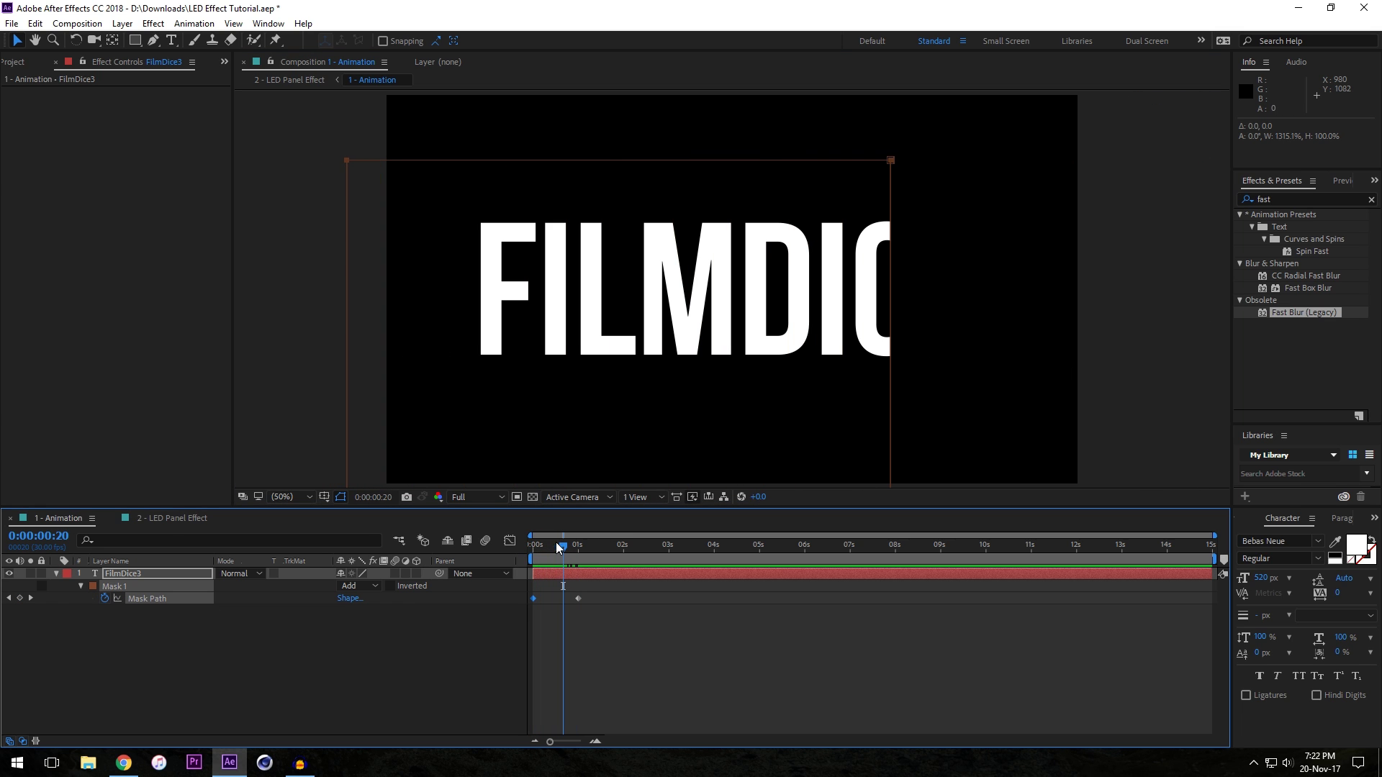
left_click(173, 518)
left_click(126, 586)
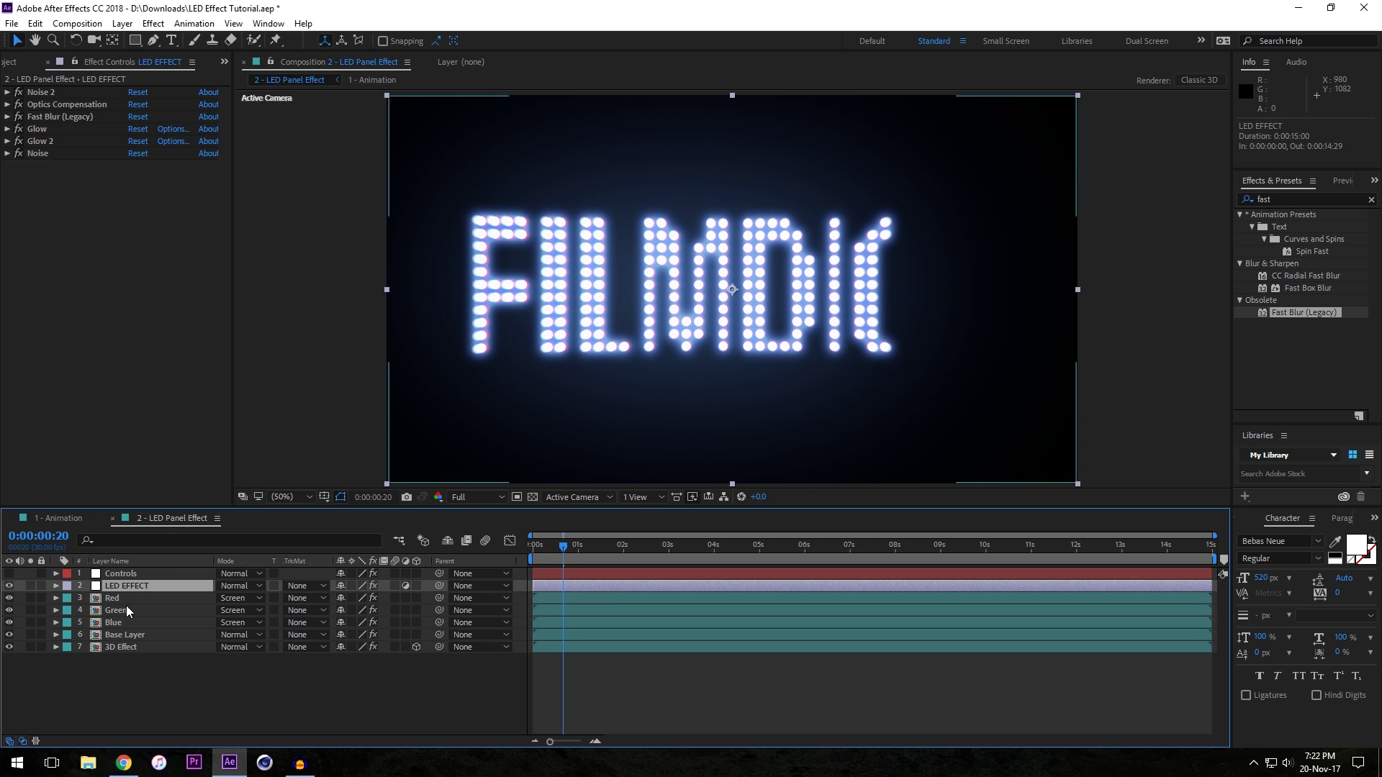
- Search 'post' and apply Posterize Time to the LED EFFECT layer
left_click(118, 598)
left_click(139, 640)
left_click(137, 586)
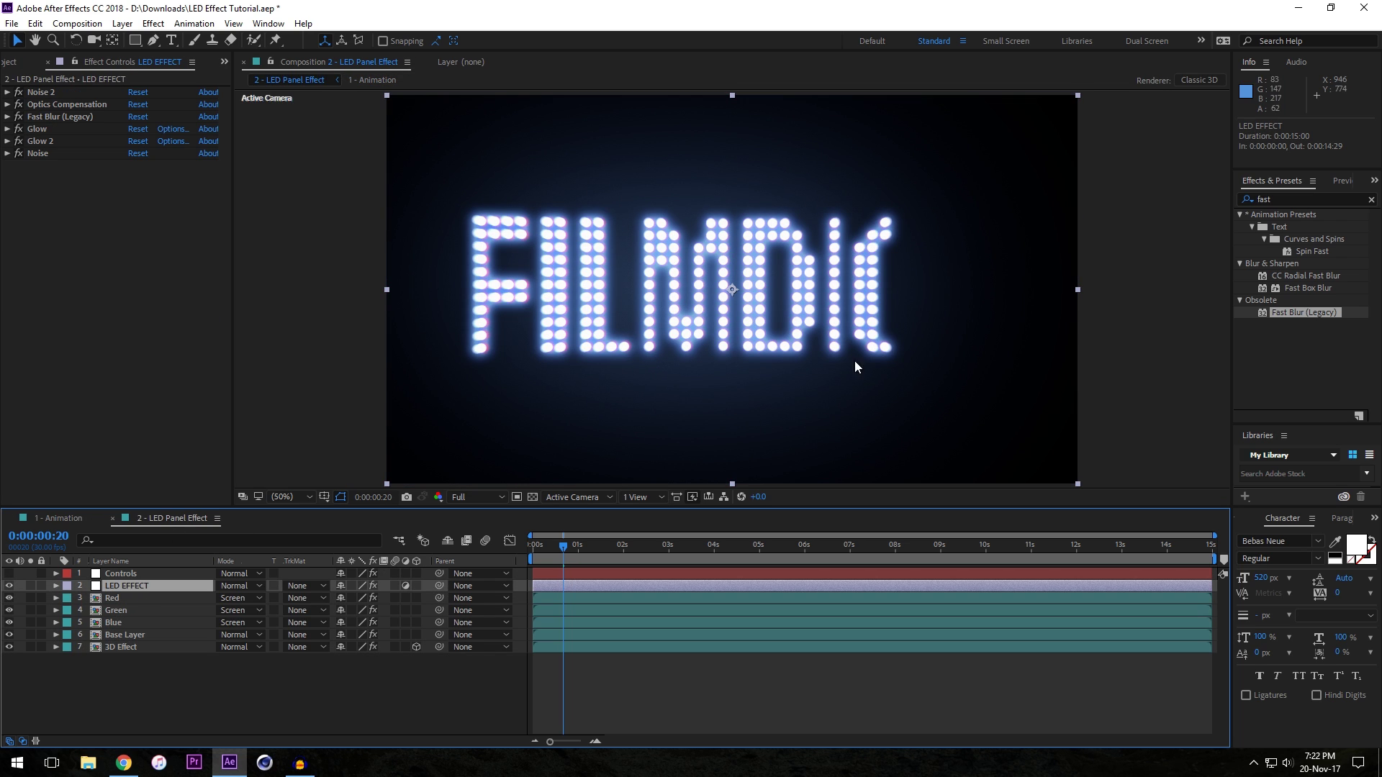
left_click(1370, 200)
left_click(1325, 200)
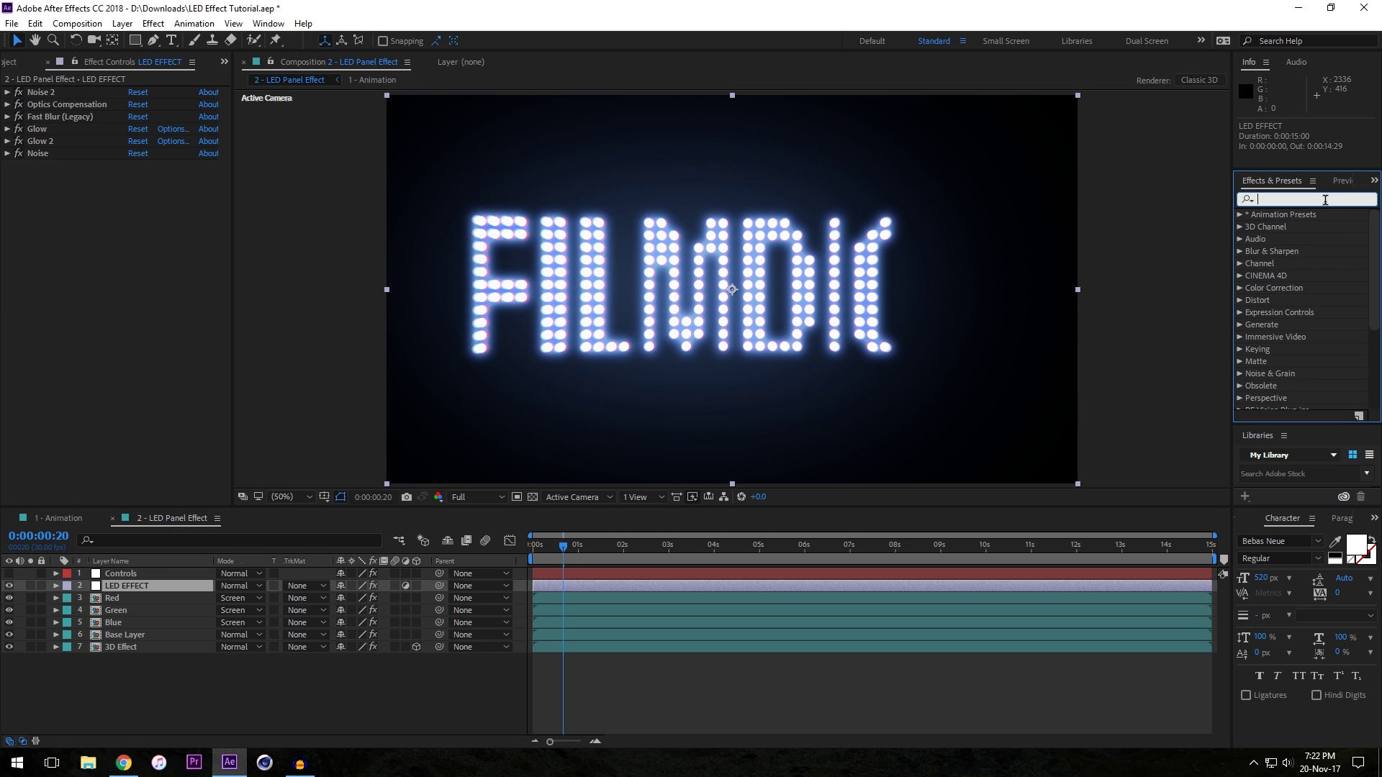
type("post")
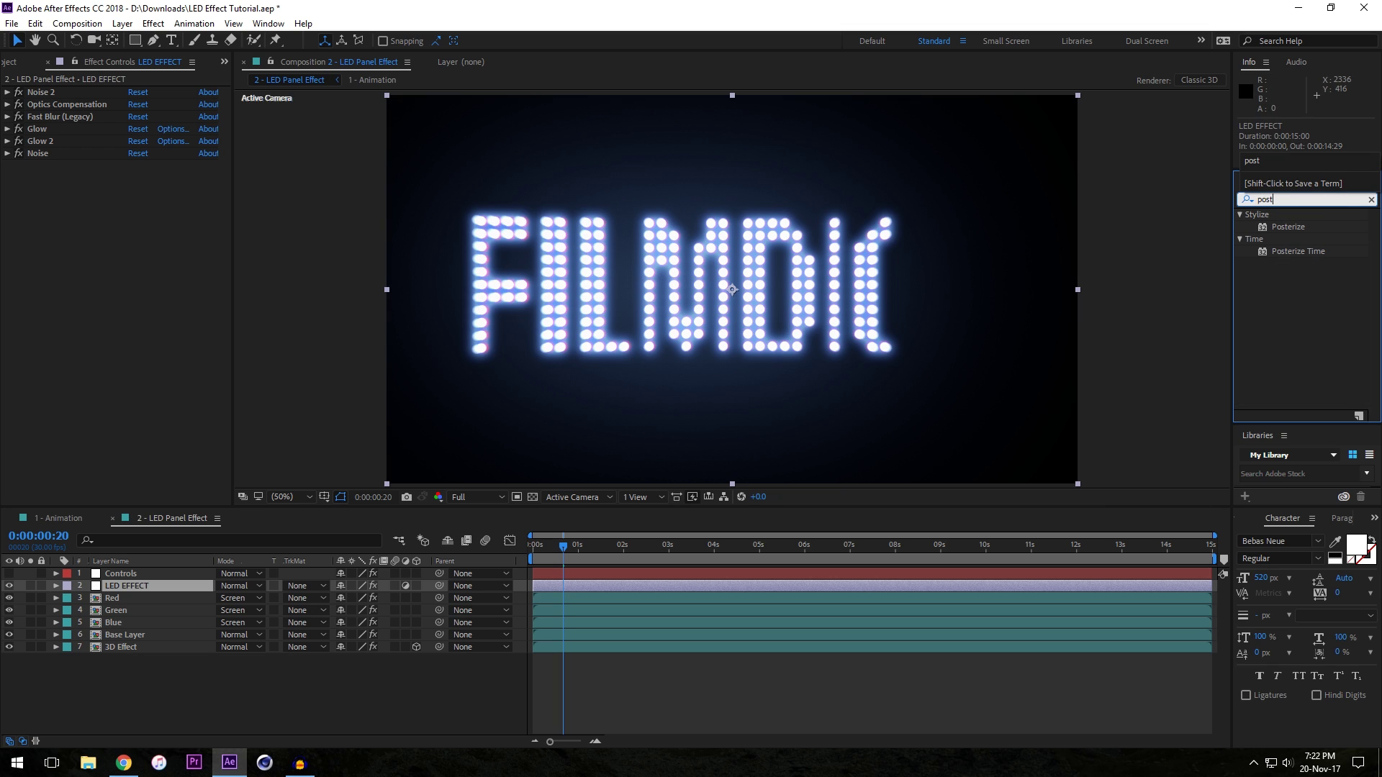
left_click(1296, 253)
left_click_drag(1309, 259, 109, 96)
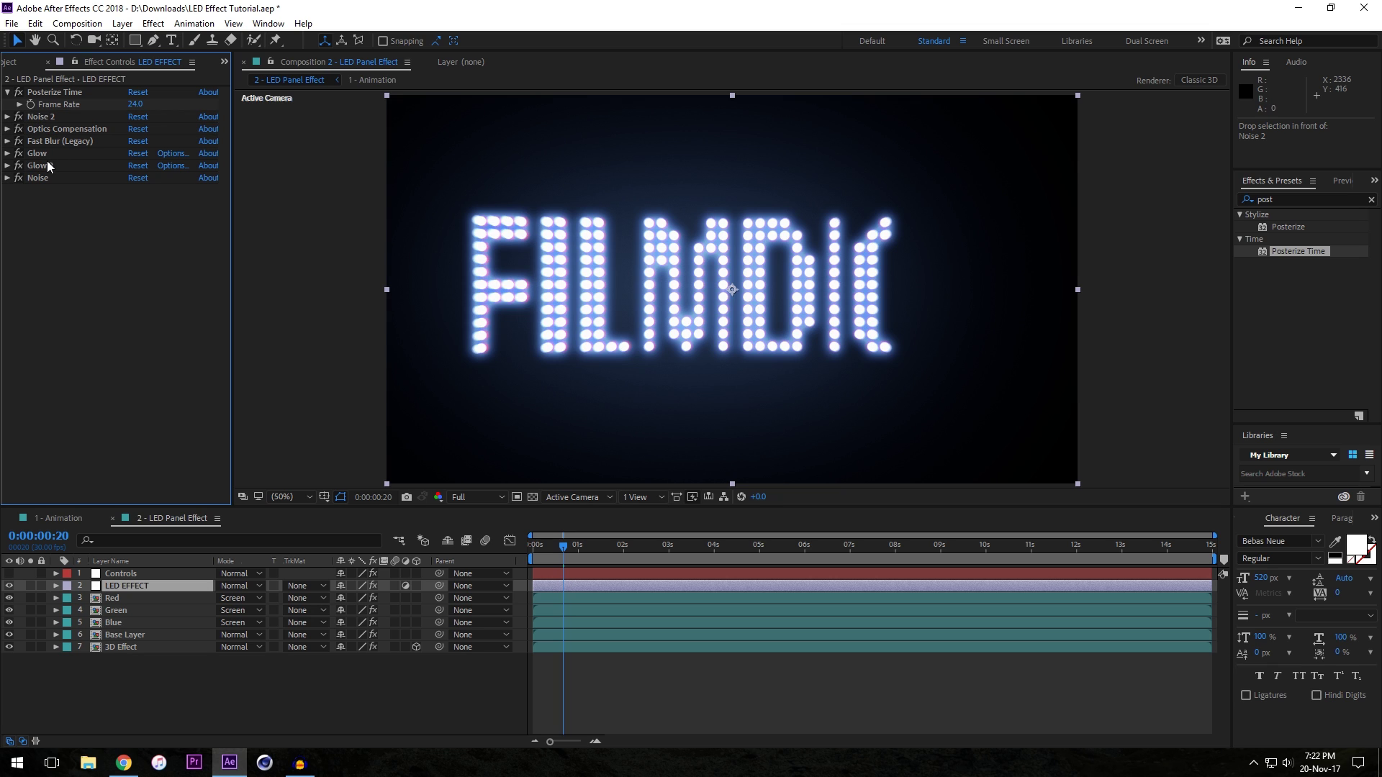
- Set Posterize Time's Frame Rate to 10 and scrub to check the stepped motion
left_click(132, 105)
type("10")
key("Return")
left_click(555, 554)
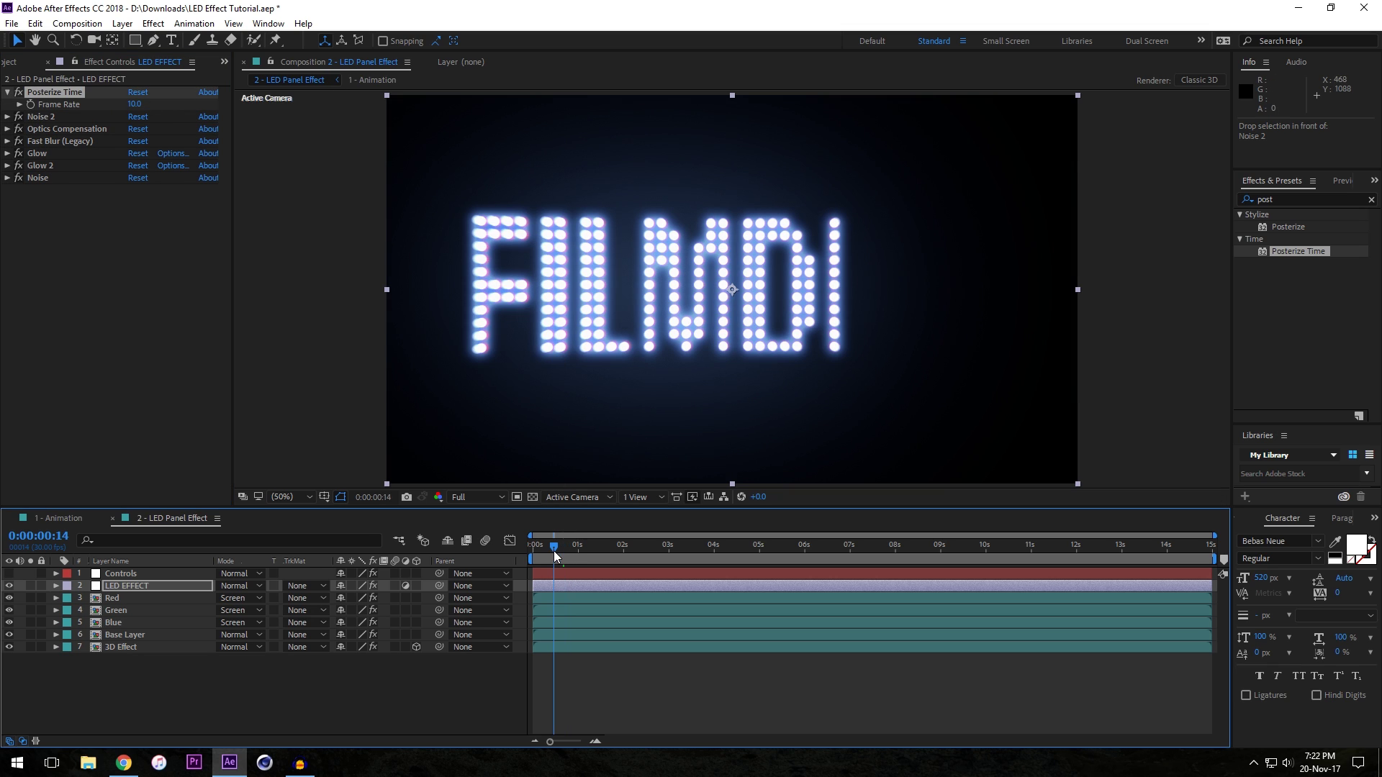
left_click_drag(554, 555, 549, 554)
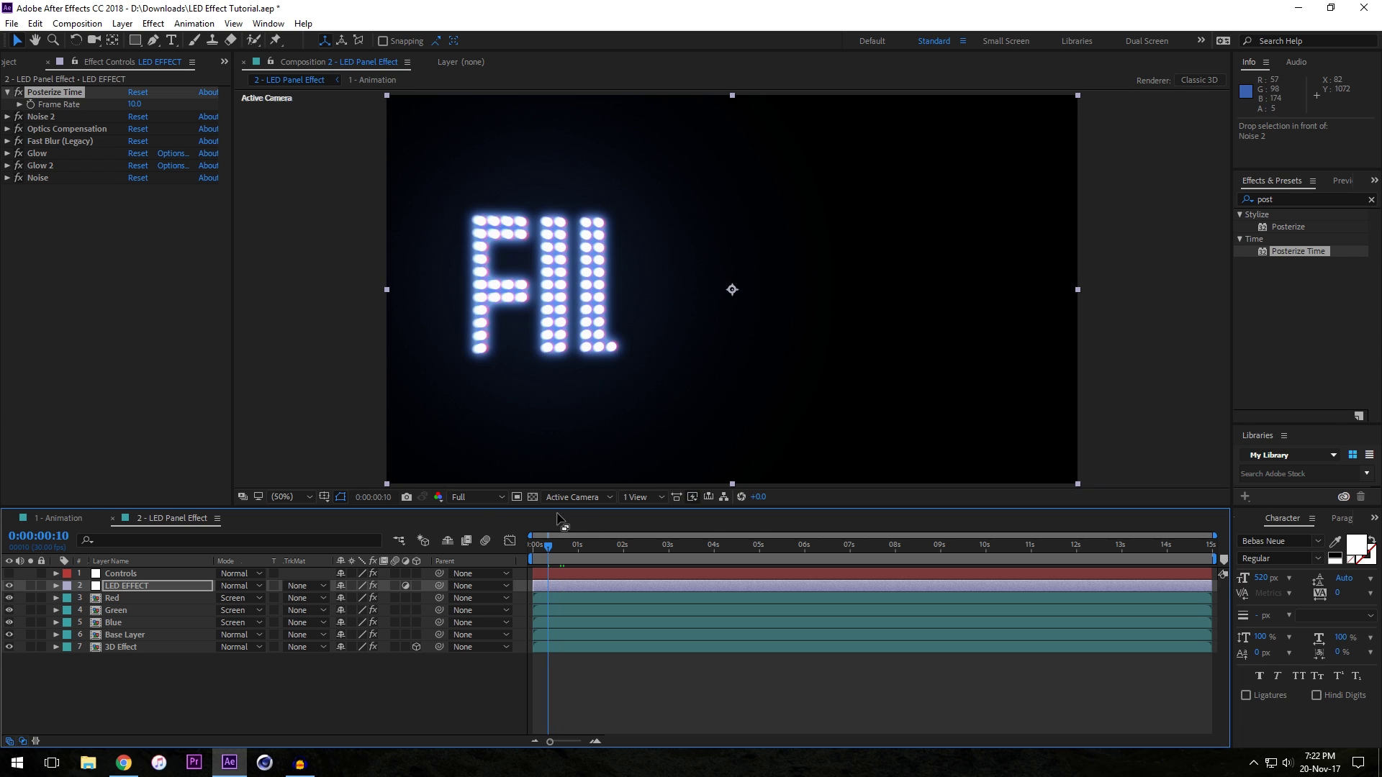
left_click(58, 519)
left_click(161, 574)
- Keyframe FilmDice3 Rotation at 0° at 1 s and -43° at 0 s
key("r")
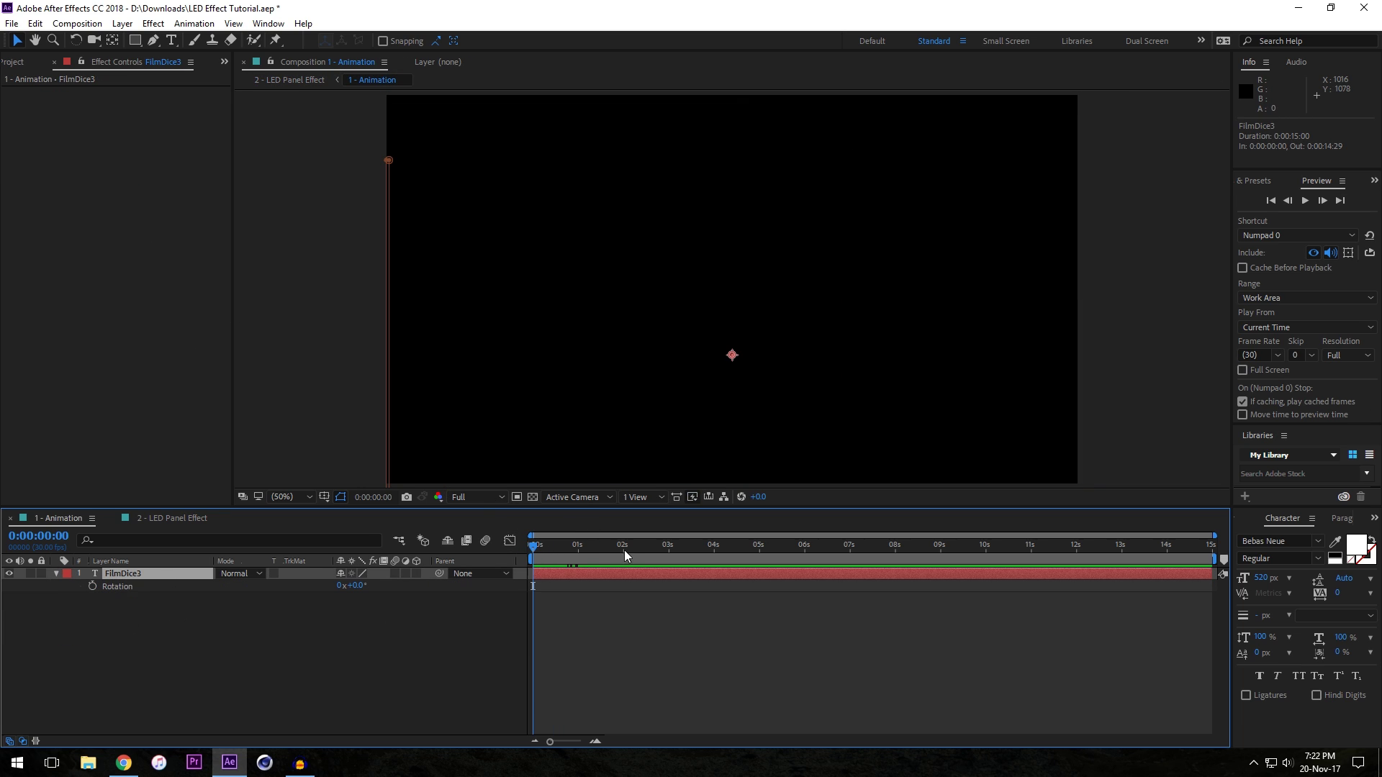
mouse_move(542, 554)
left_mouse_down()
mouse_move(578, 554)
mouse_move(534, 554)
left_mouse_up()
left_click(93, 587)
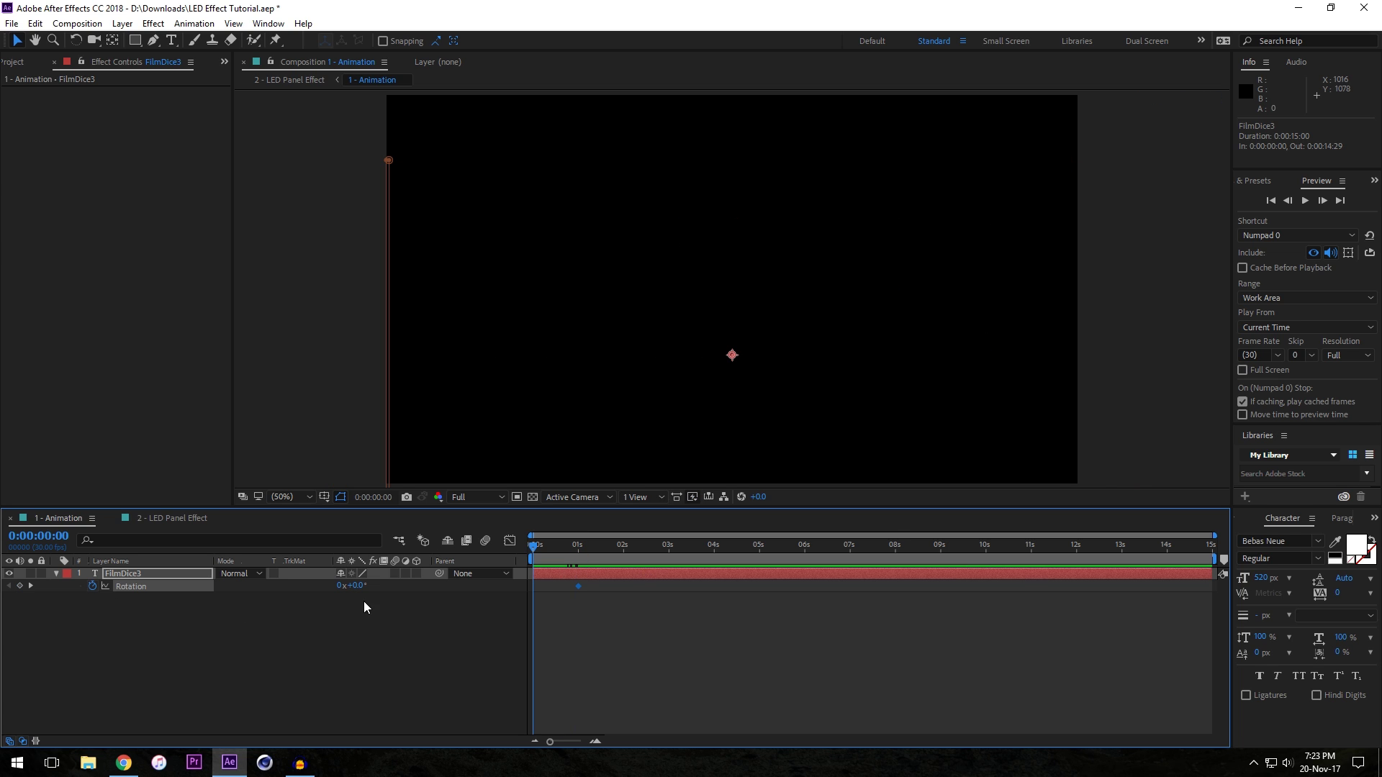
left_click_drag(361, 588, 336, 588)
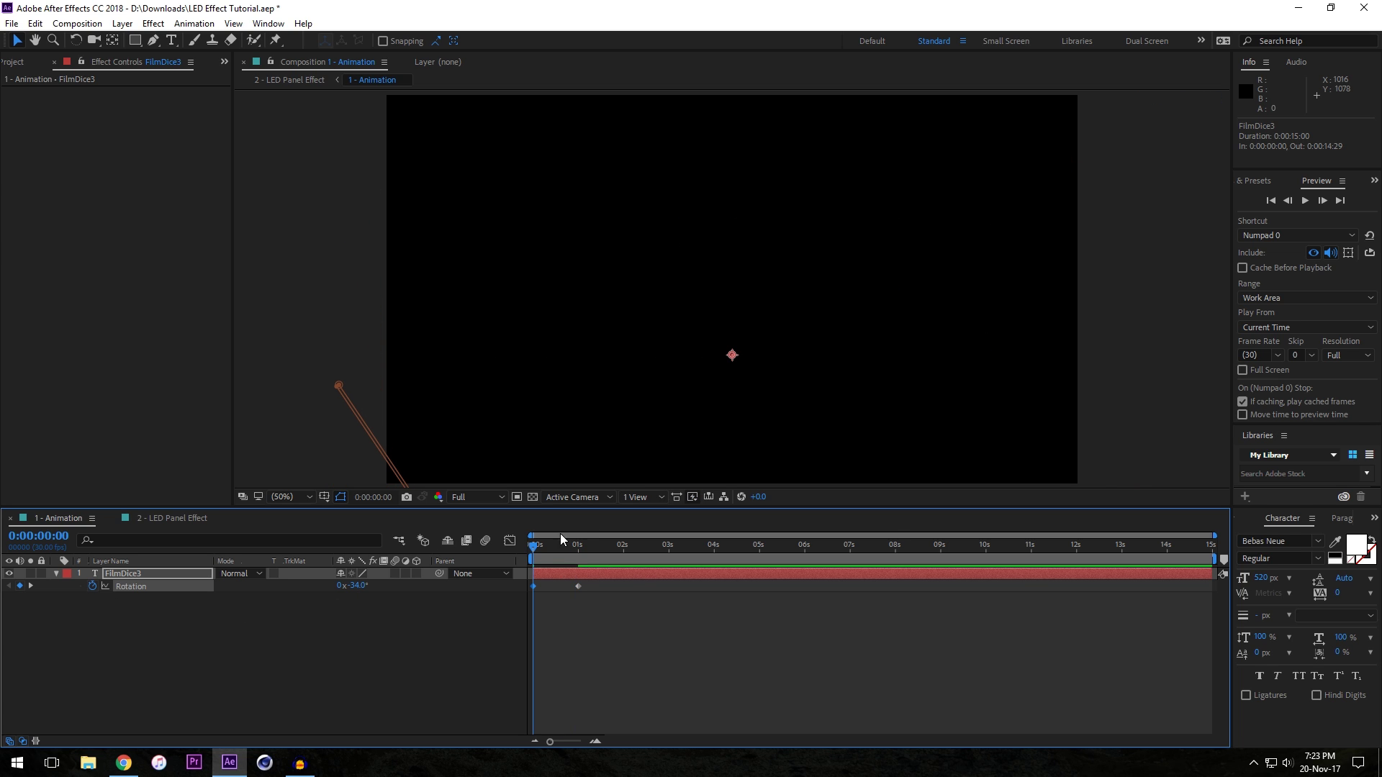
left_click(476, 638)
left_click(358, 585)
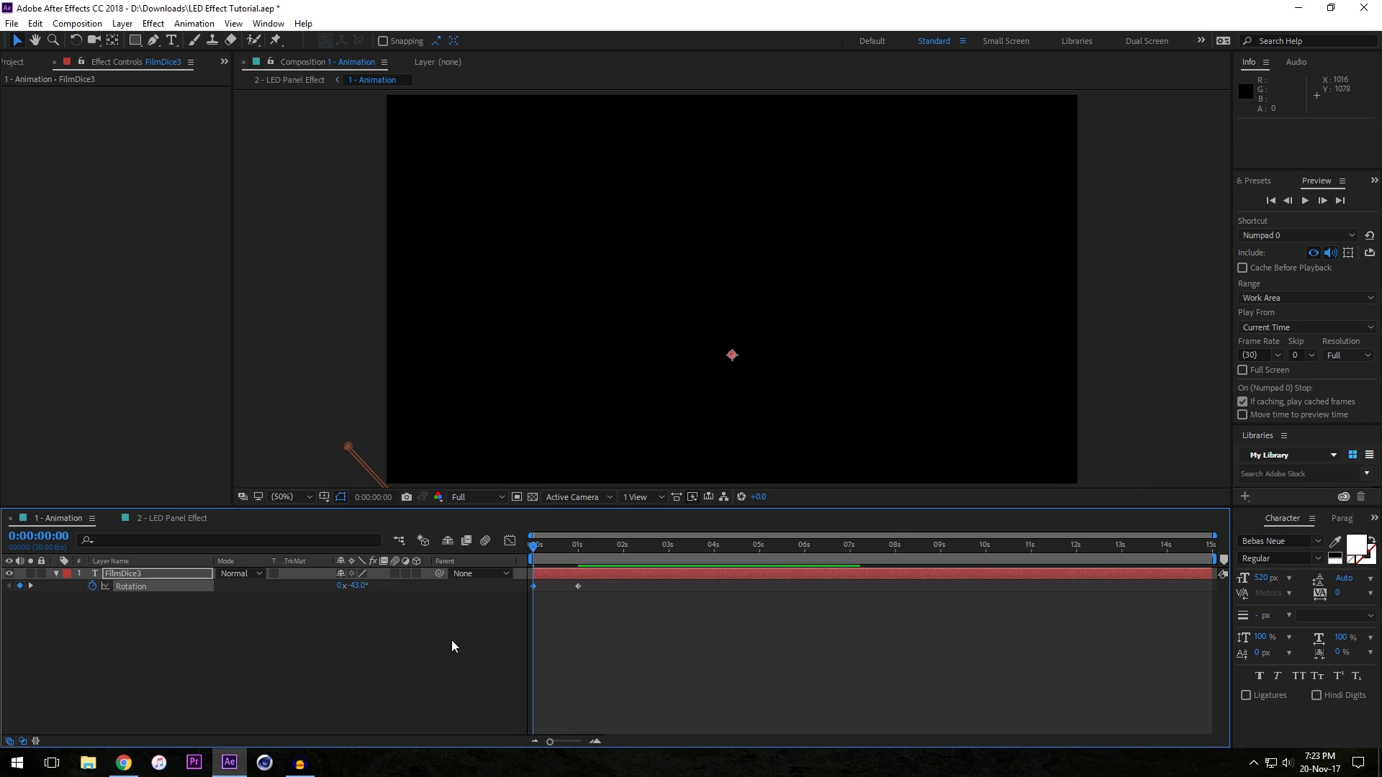
left_click(457, 645)
left_click_drag(533, 549, 574, 550)
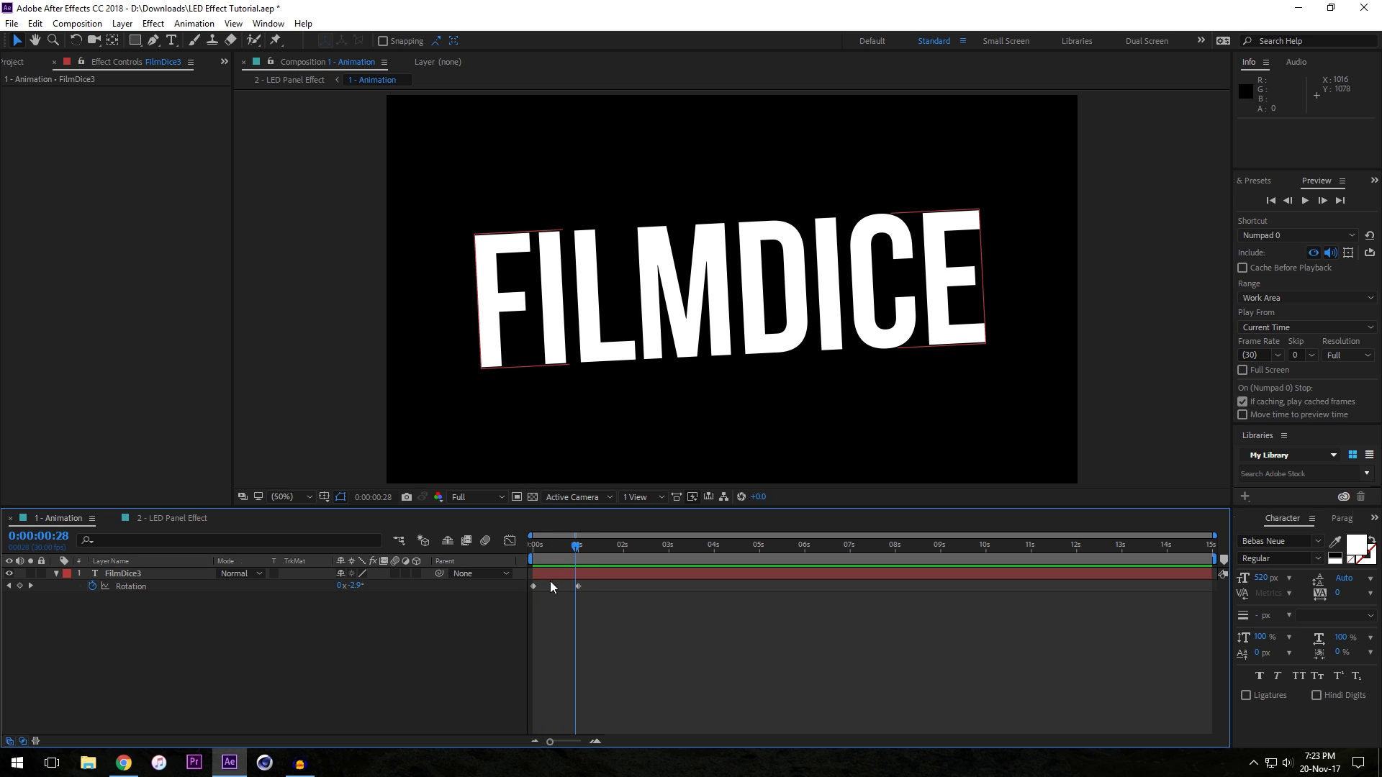
left_click(551, 574)
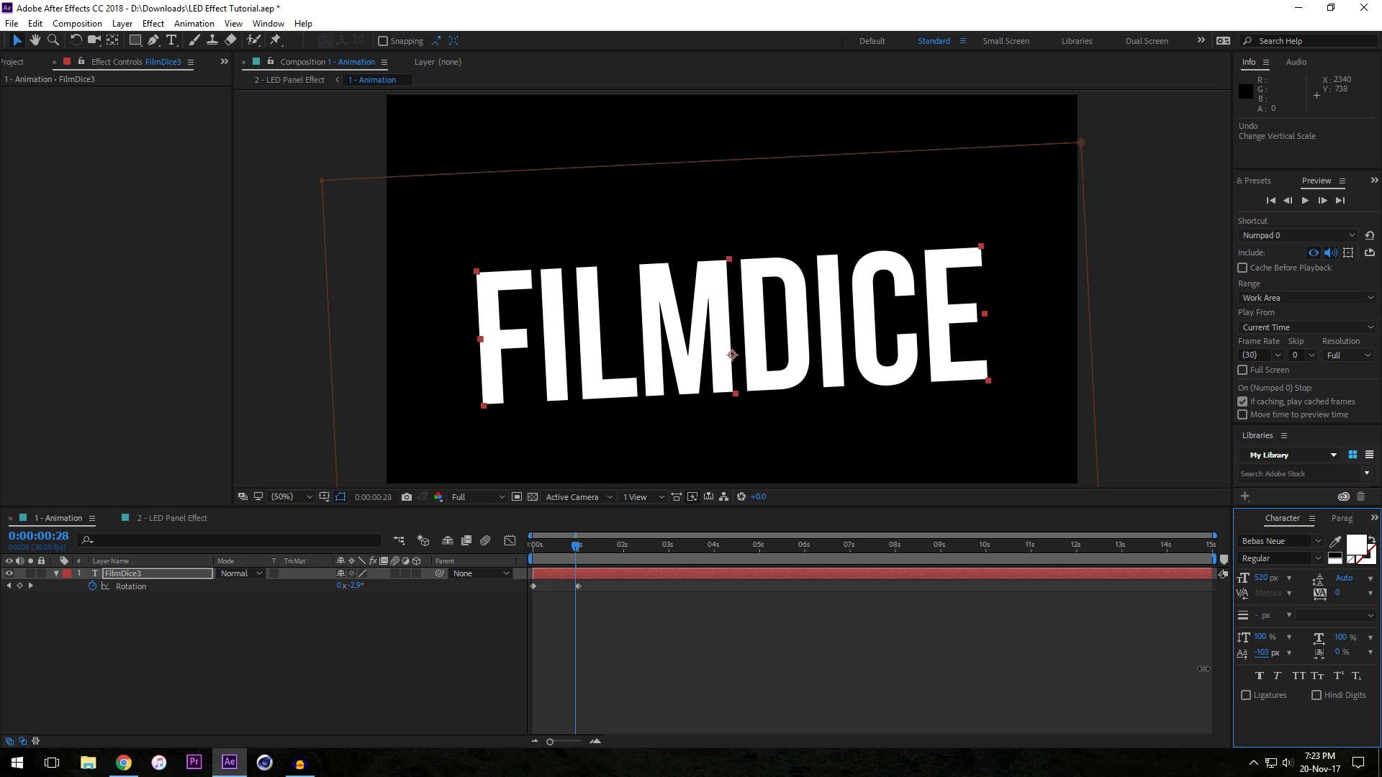
- Shift the text baseline down to -170 px in the Character panel
left_click_drag(1261, 653, 1150, 664)
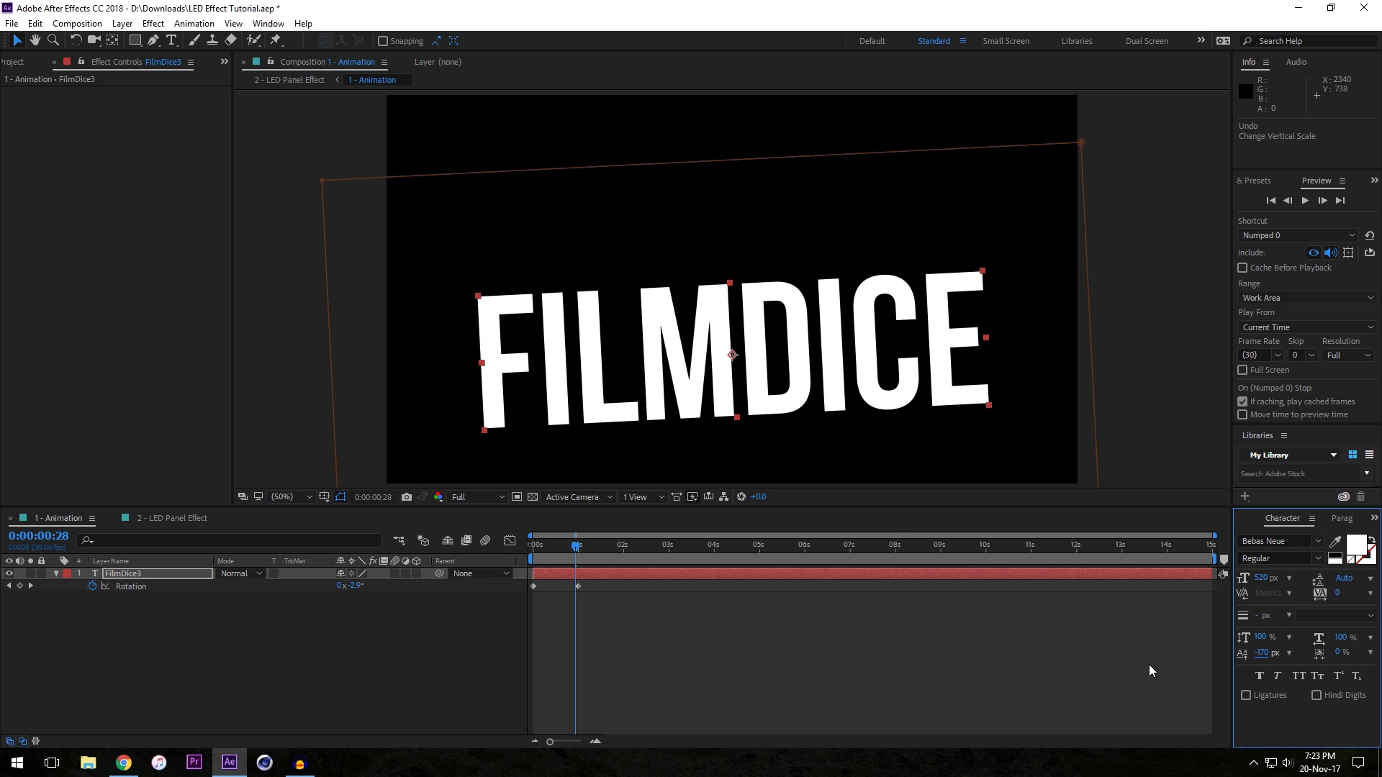
left_click(575, 586)
mouse_move(578, 553)
left_mouse_down()
mouse_move(508, 557)
mouse_move(592, 552)
left_mouse_up()
left_click(119, 574)
- Reset FilmDice3's Position to default and replay the rotation animation
key("p")
right_click(124, 588)
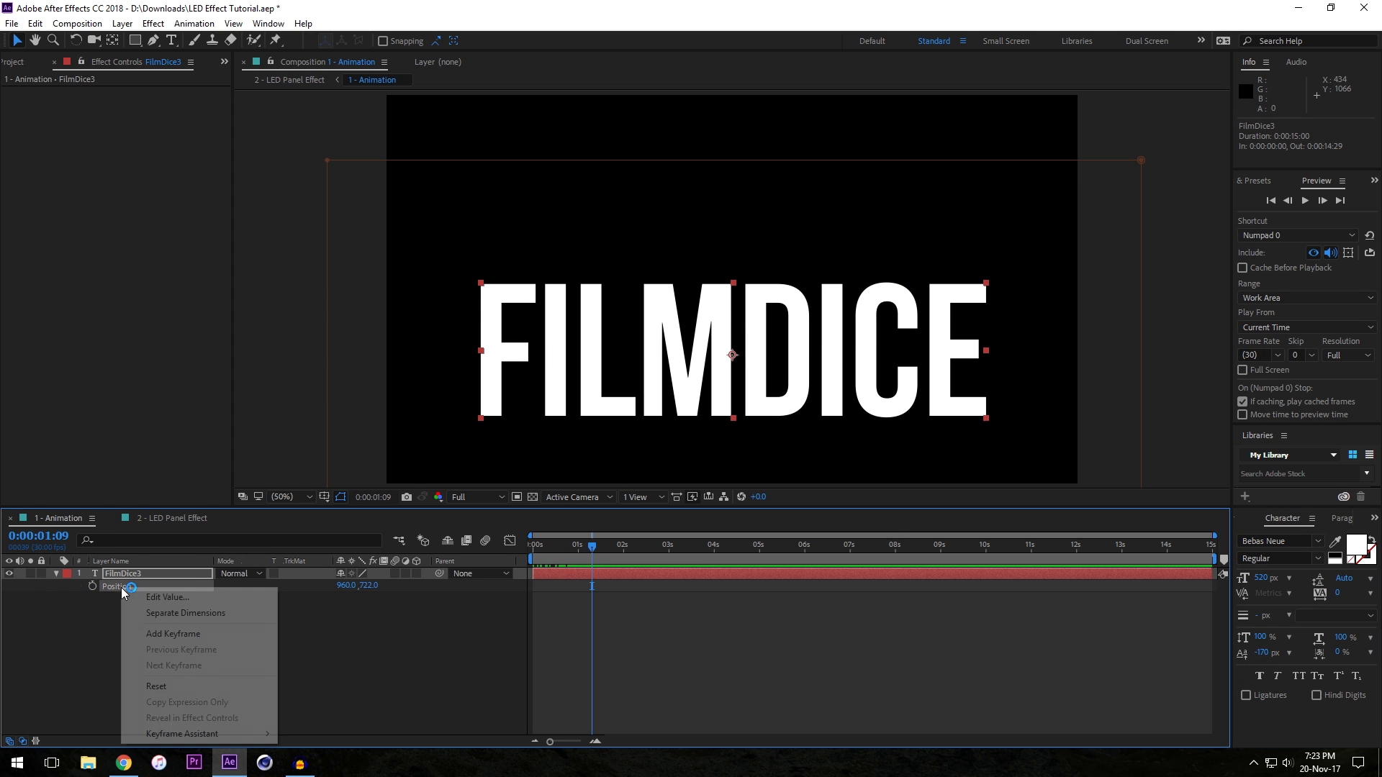
left_click(157, 686)
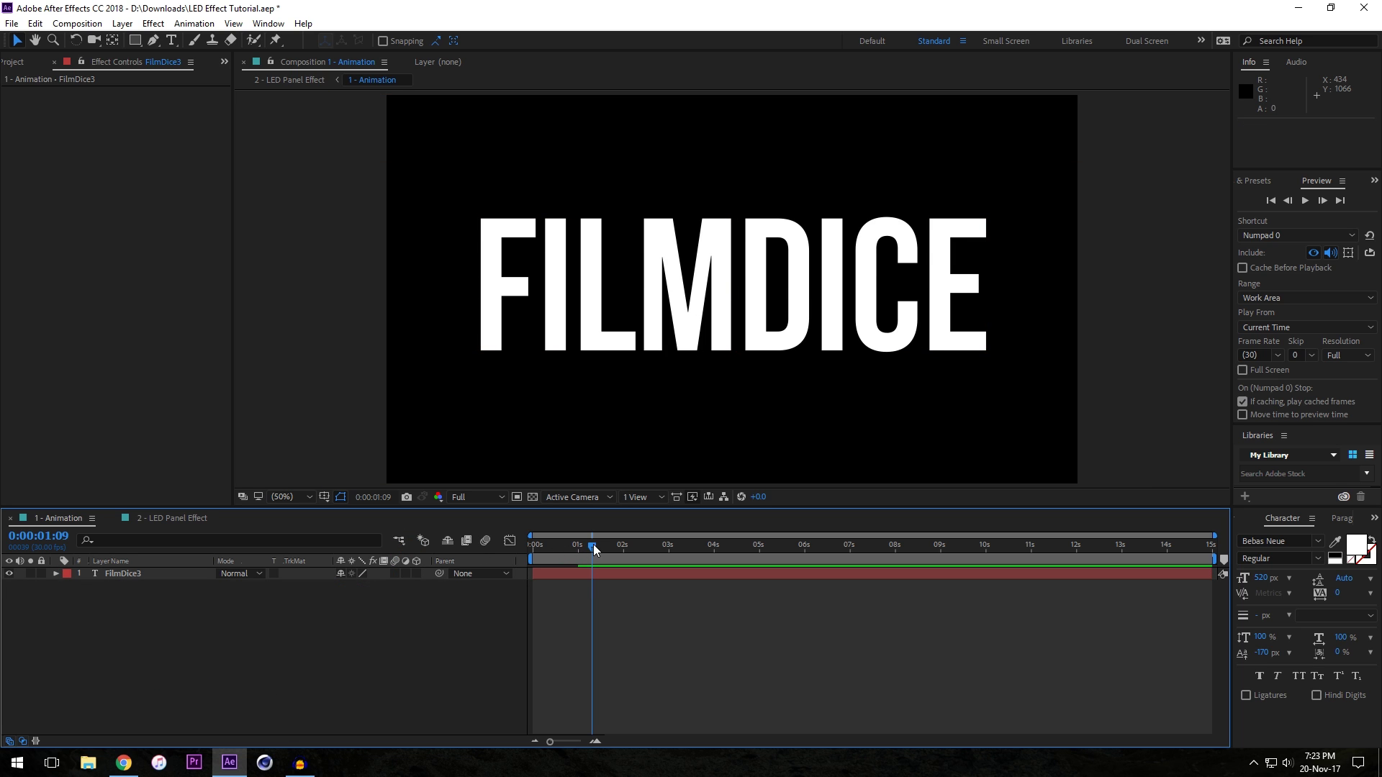
left_click_drag(594, 549, 400, 545)
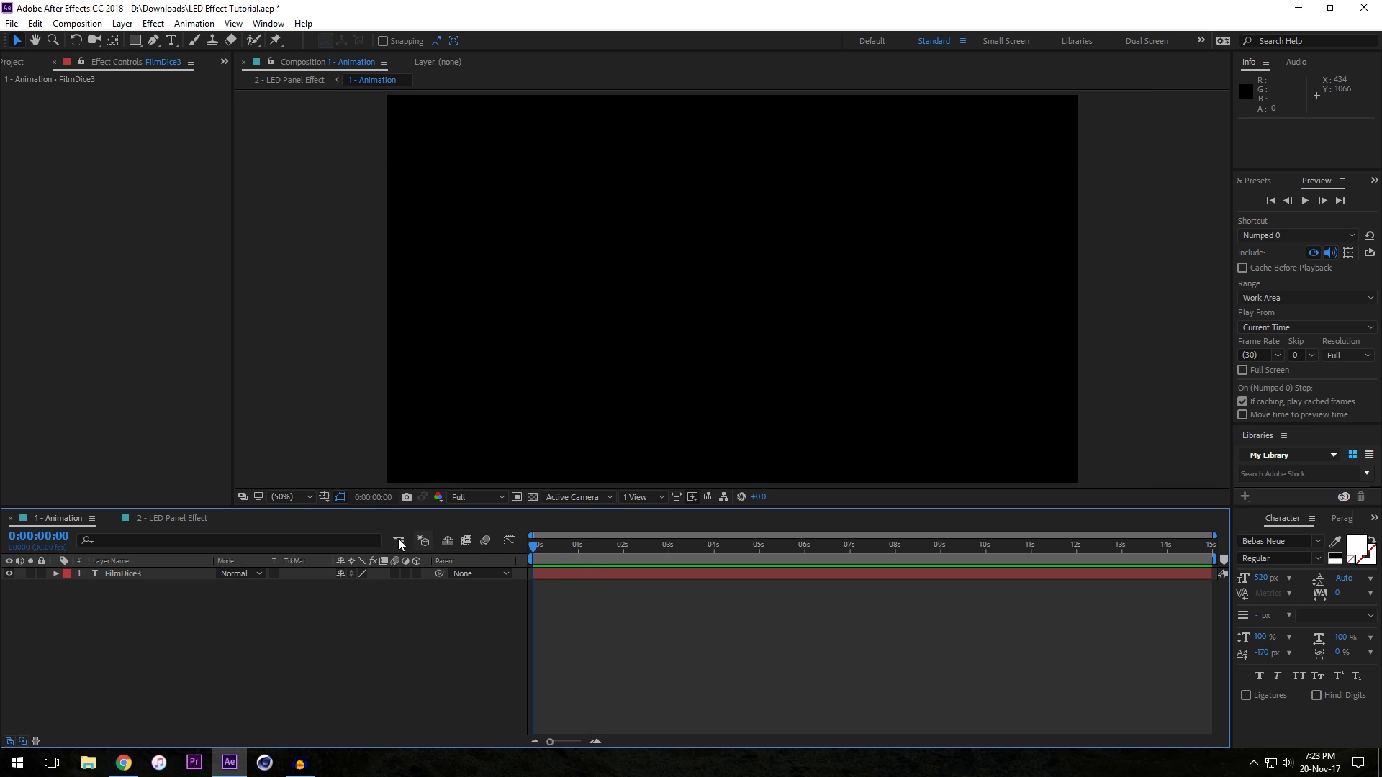
- Open the 2 - LED Panel Effect composition and play it full screen
left_click(175, 518)
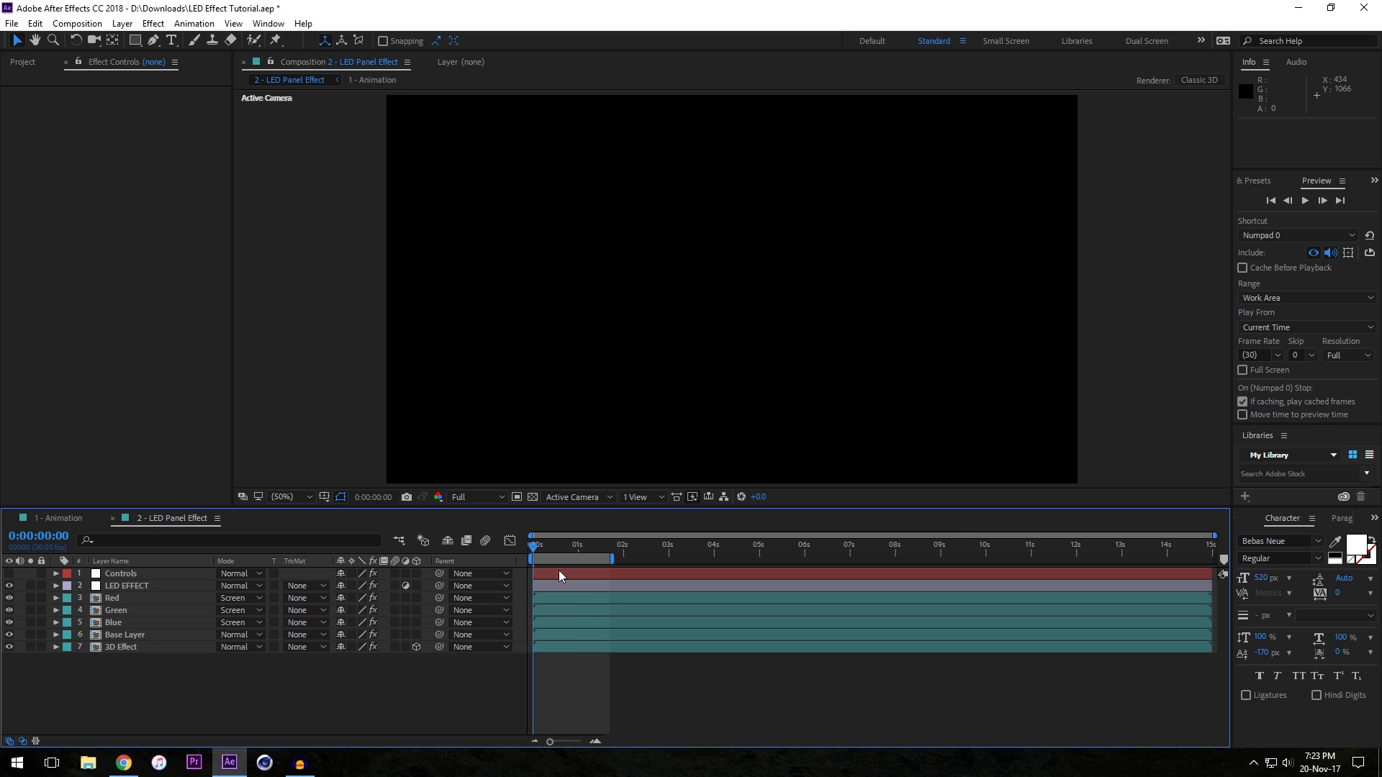
key("ctrl+shift+backslash")
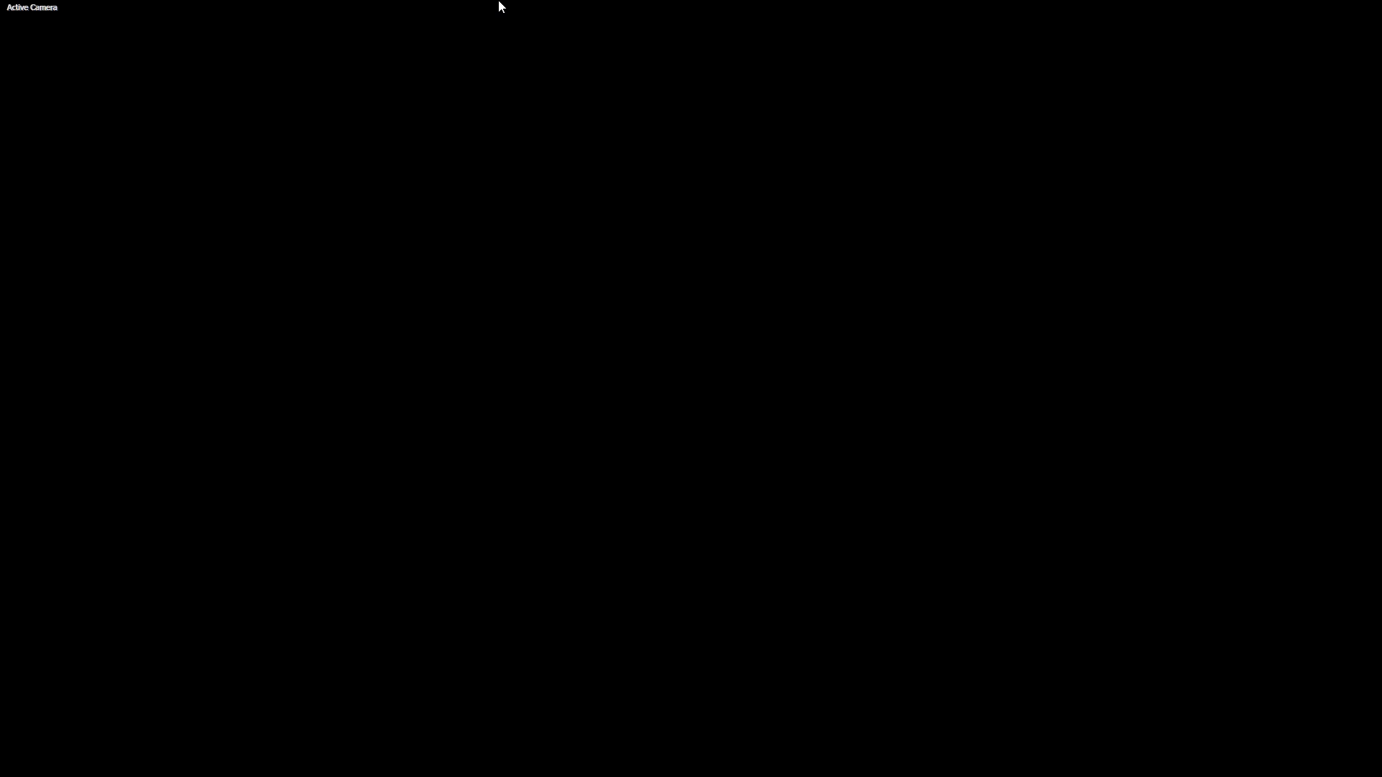
key("space")
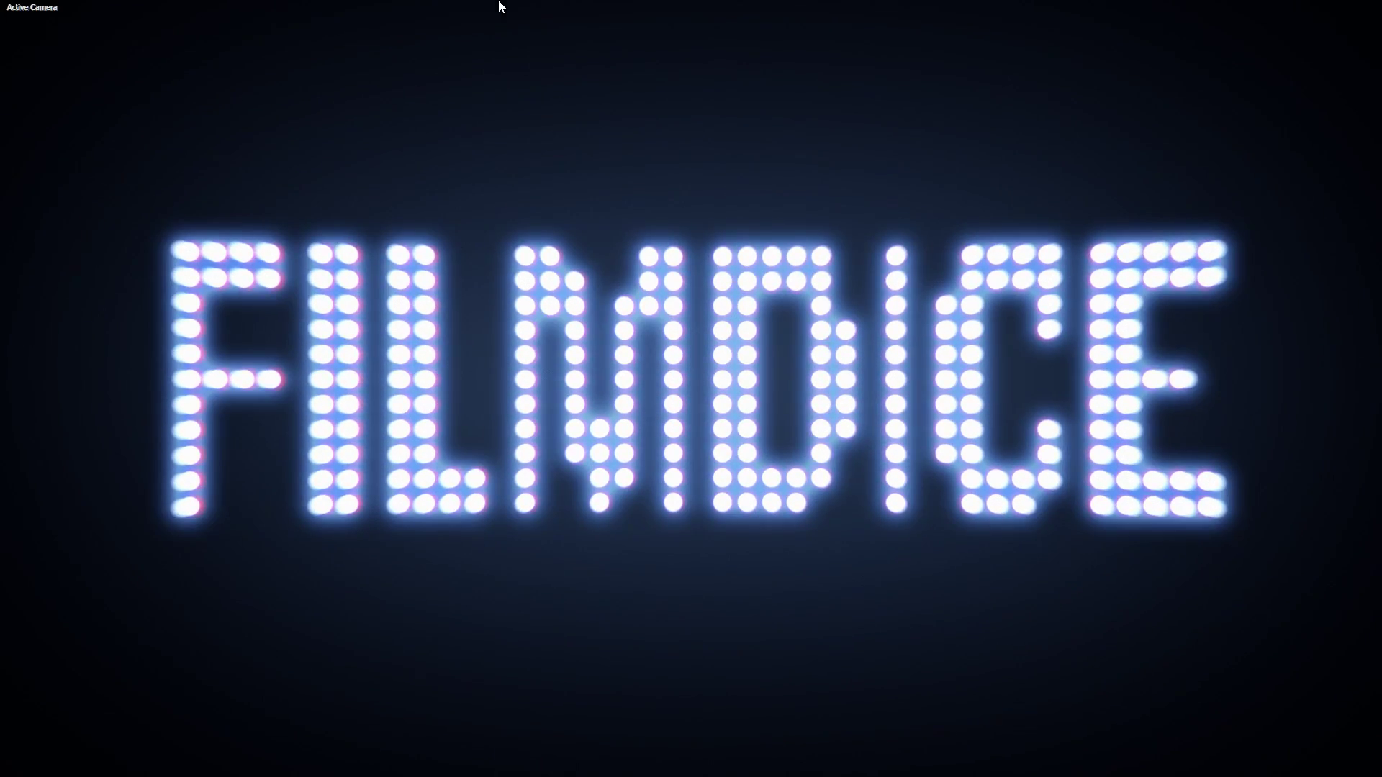
key("space")
- Switch off the Posterize Time effect on the LED EFFECT layer
left_click(136, 577)
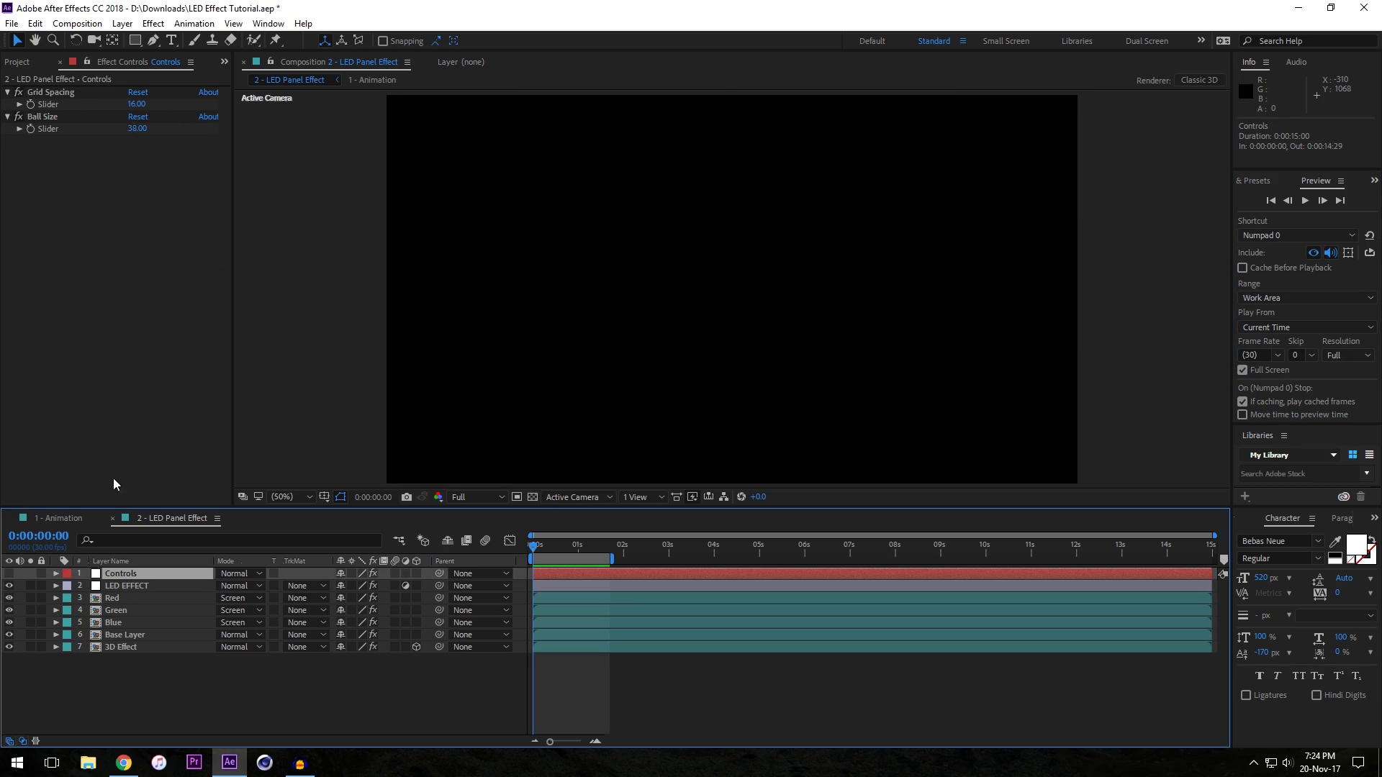
left_click(127, 585)
left_click(19, 93)
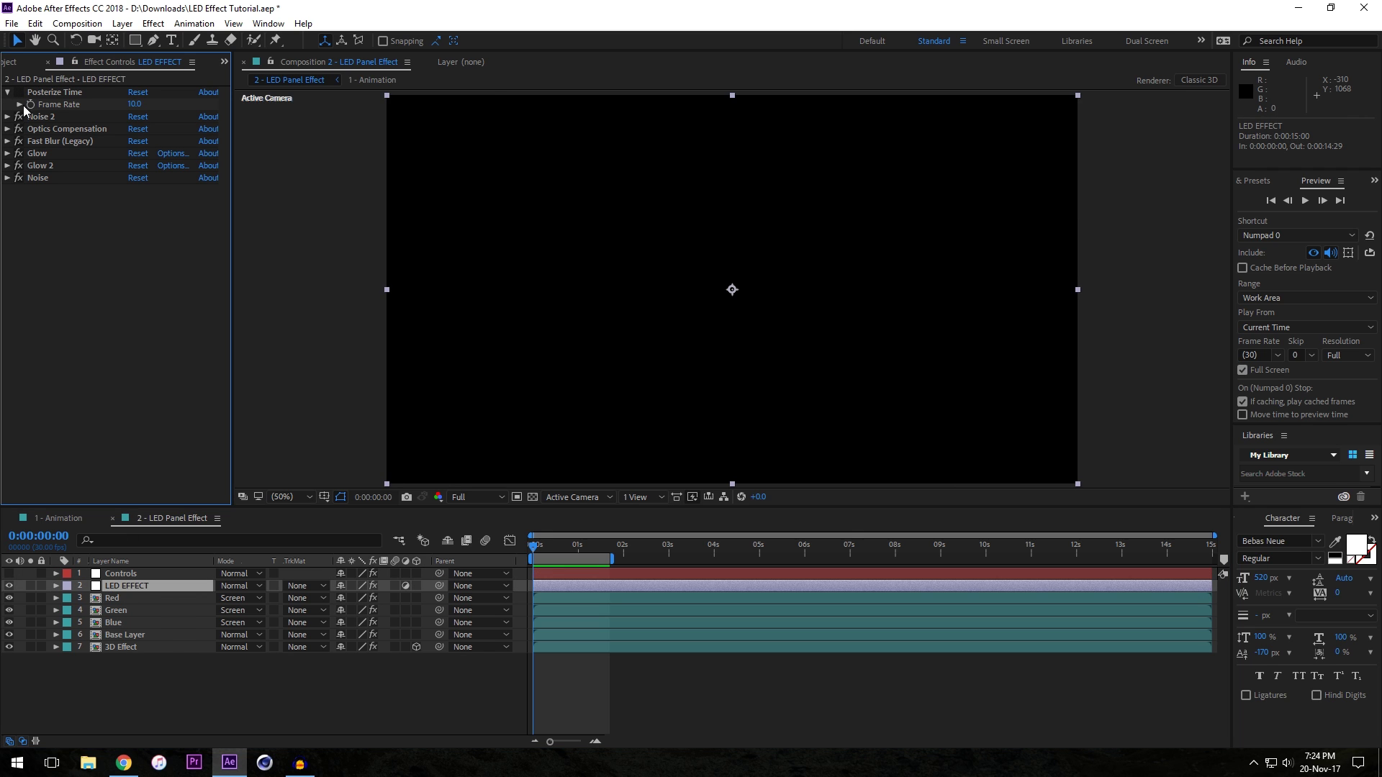
left_click(460, 610)
left_click(473, 672)
- Replay the smoother animation full screen, then move to frame 23
key("space")
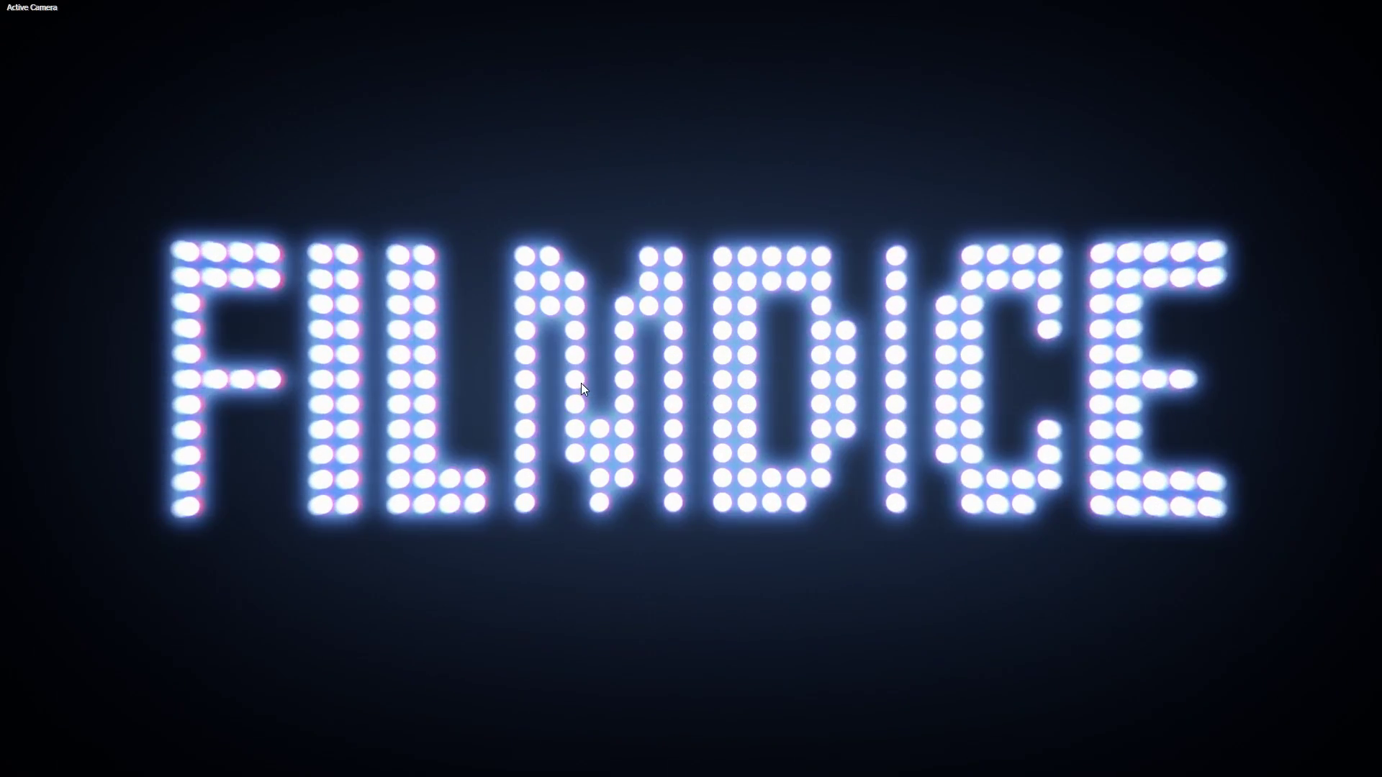
left_click(581, 383)
left_click_drag(547, 547, 586, 551)
- Watch the YouTube LED reference video full screen around 2:00–2:20, then exit full screen
left_click(123, 763)
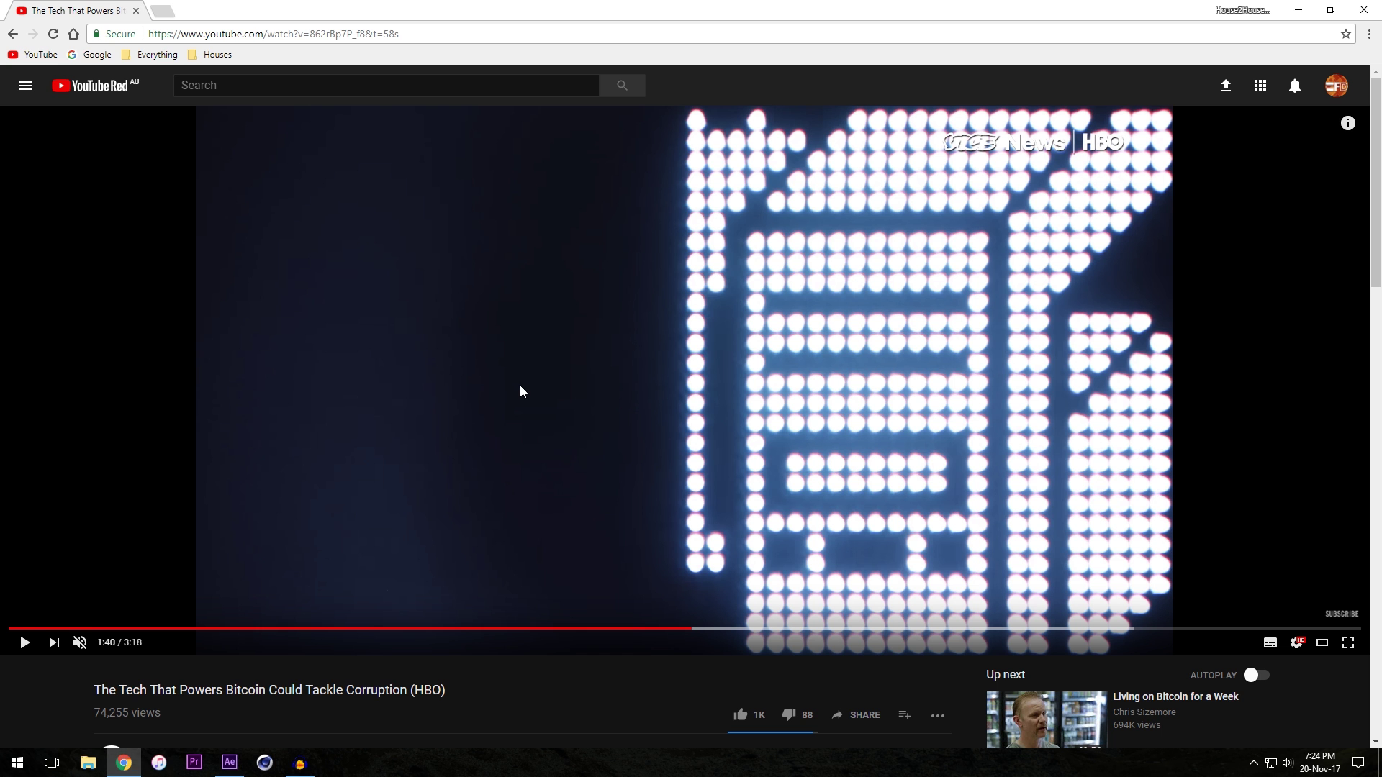
double_click(521, 392)
left_click_drag(753, 738, 931, 739)
left_click(966, 739)
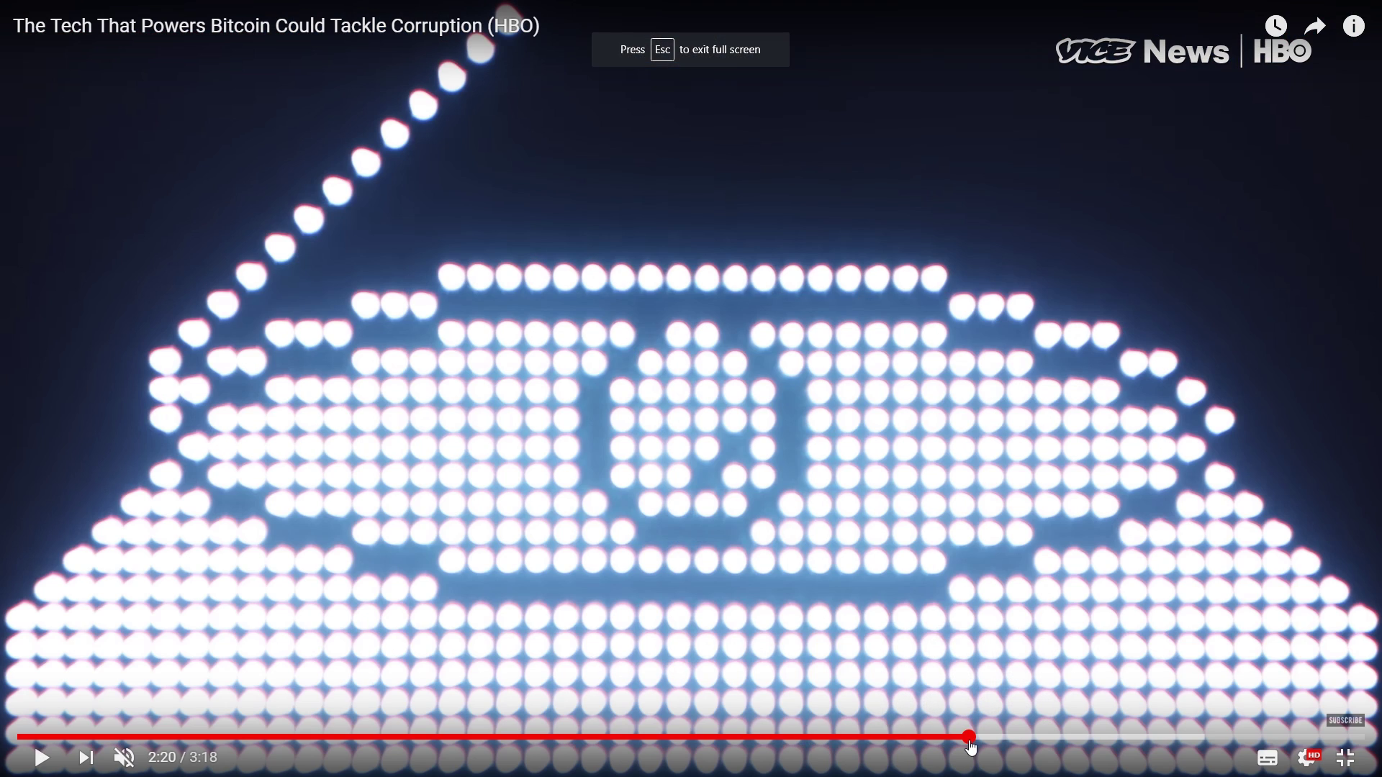
double_click(431, 664)
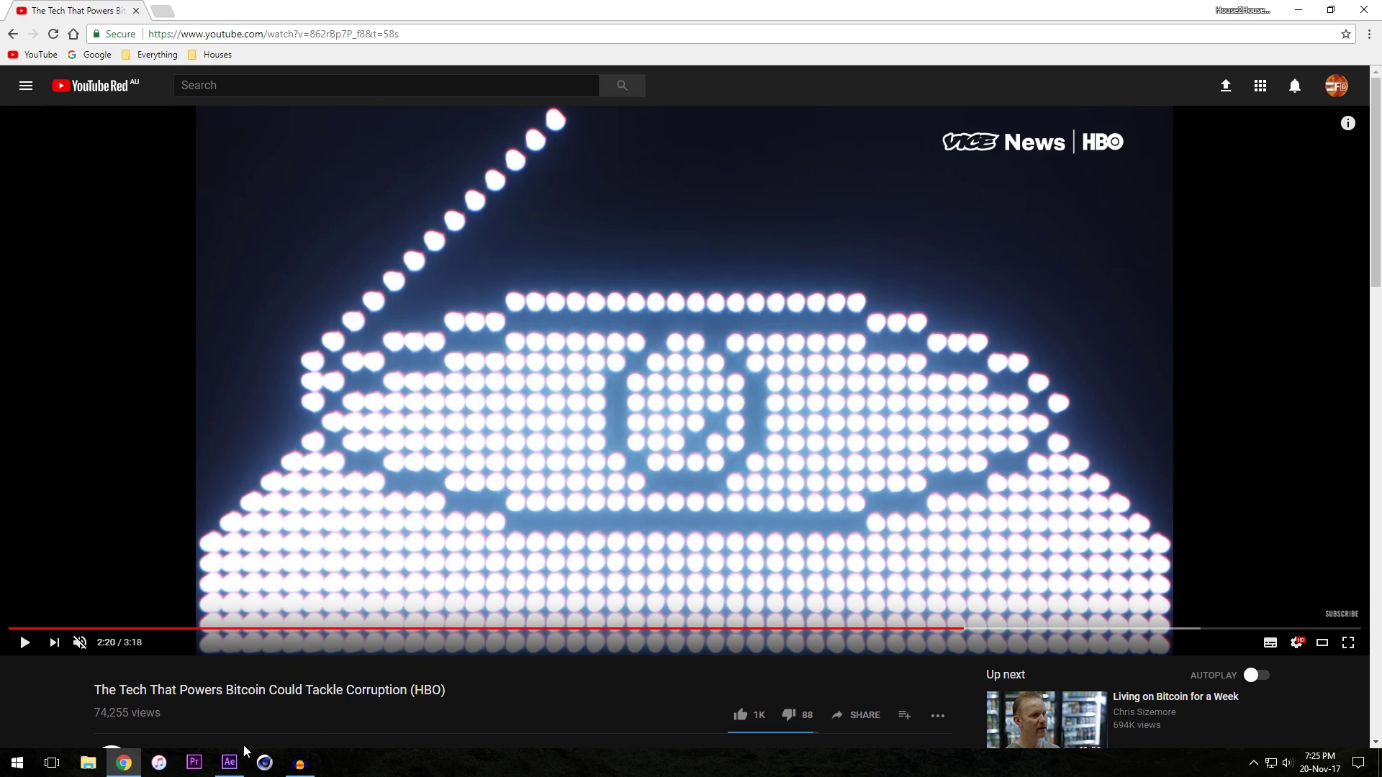
- Set the After Effects time to 1 second 12 frames and compare against the reference video at 1:09
left_click(229, 763)
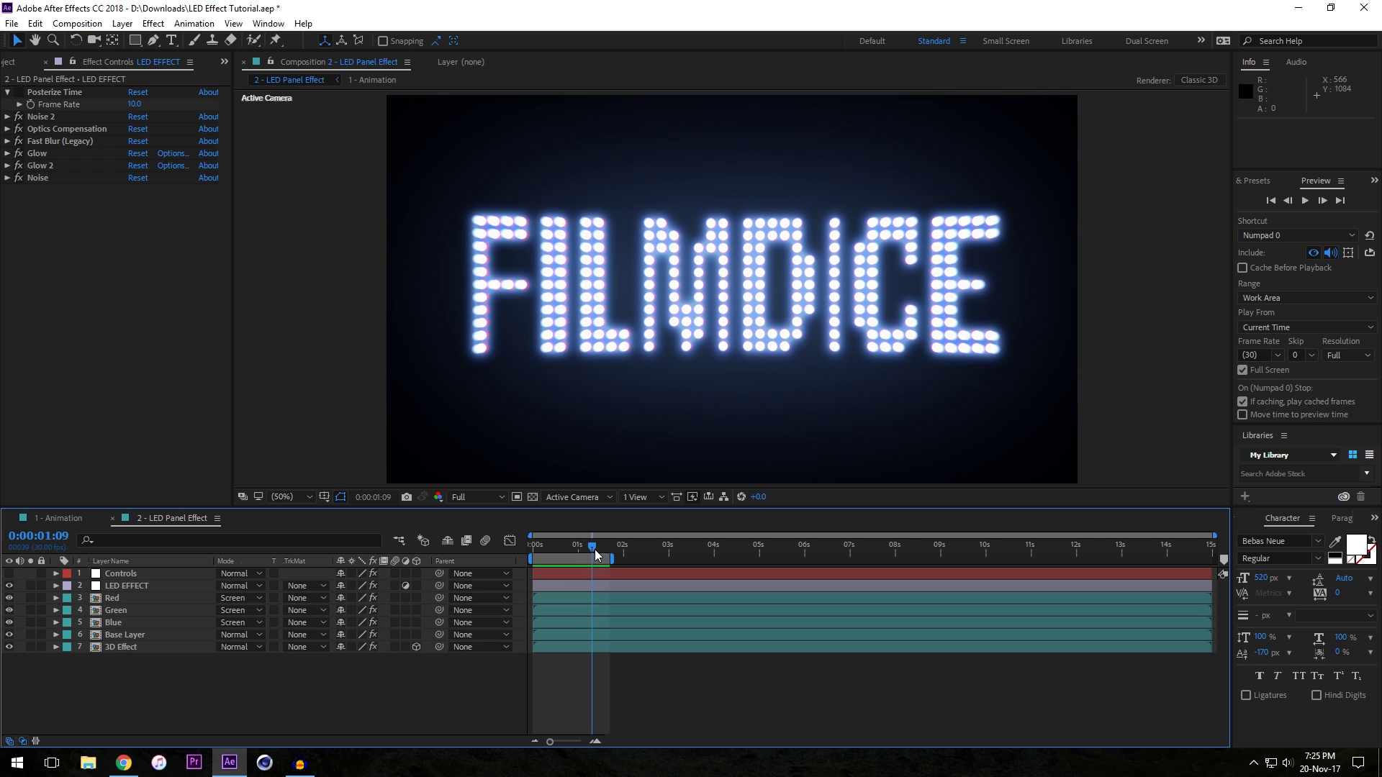
left_click_drag(596, 557, 596, 557)
left_click(124, 762)
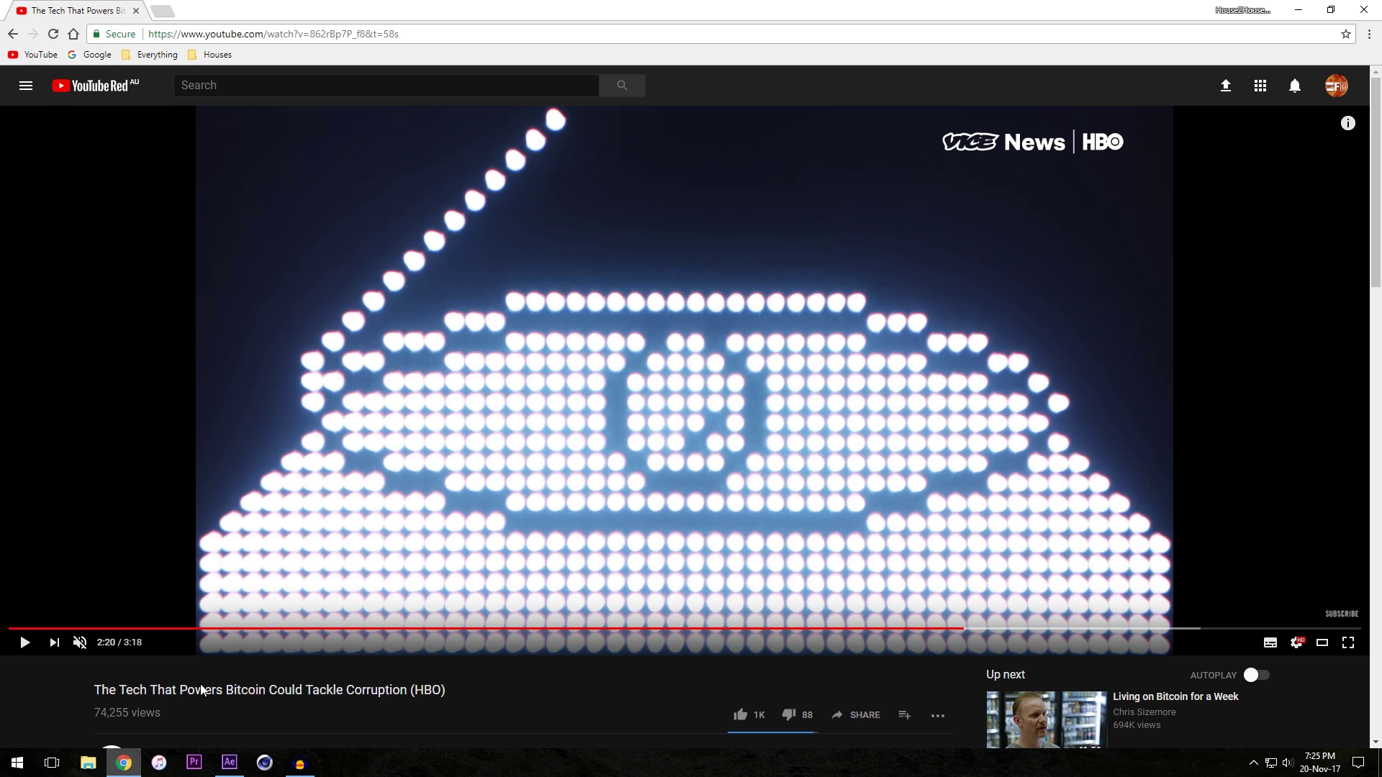
left_click(431, 629)
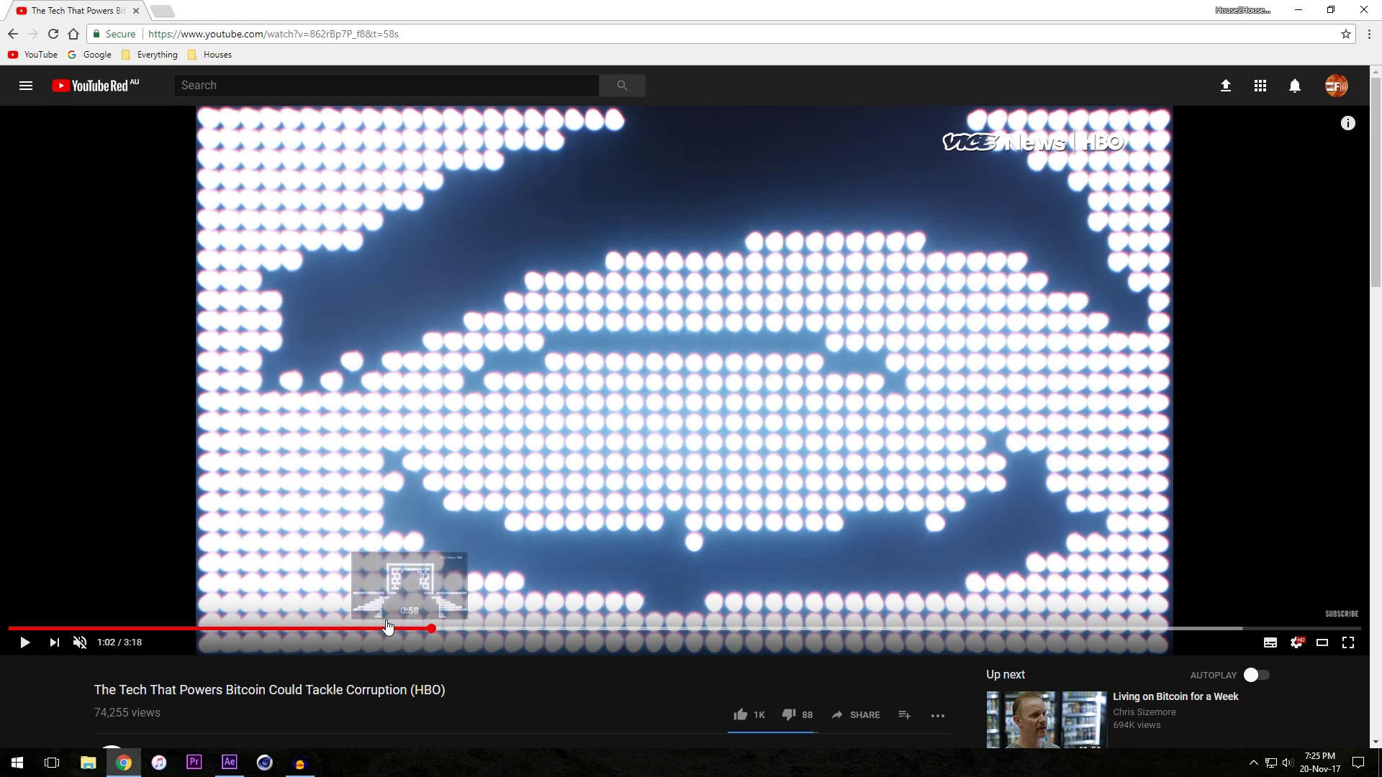
left_click(386, 629)
left_click(412, 629)
left_click(479, 630)
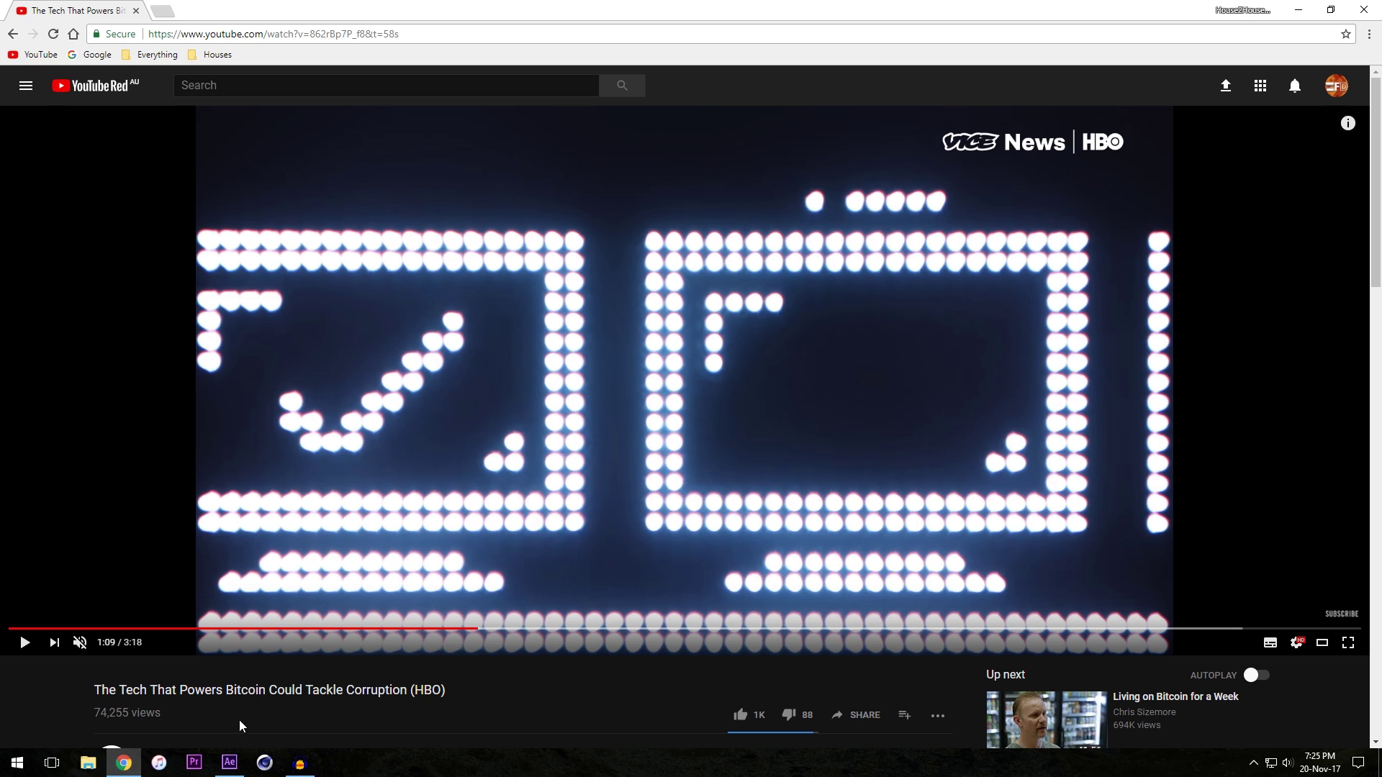
left_click(229, 764)
mouse_move(594, 553)
left_mouse_down()
mouse_move(538, 551)
mouse_move(592, 551)
left_mouse_up()
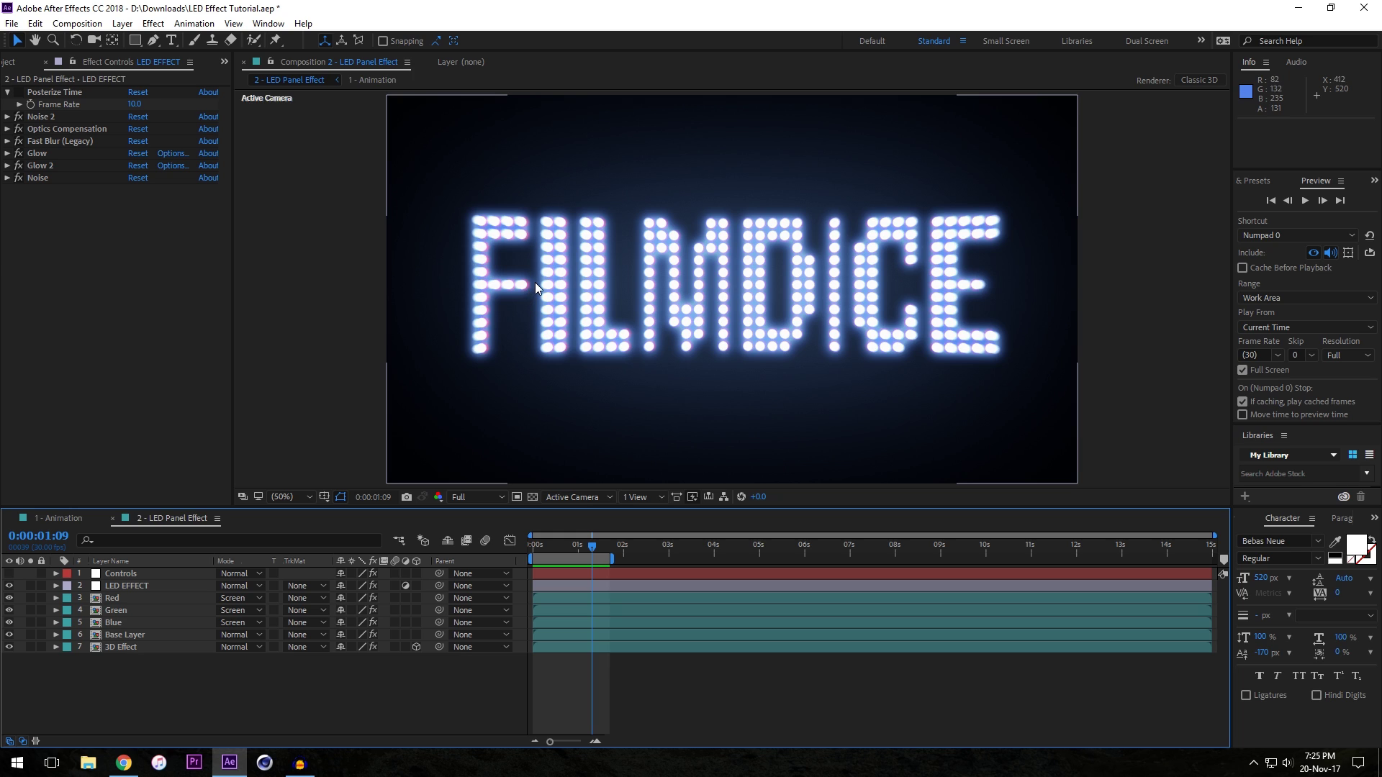